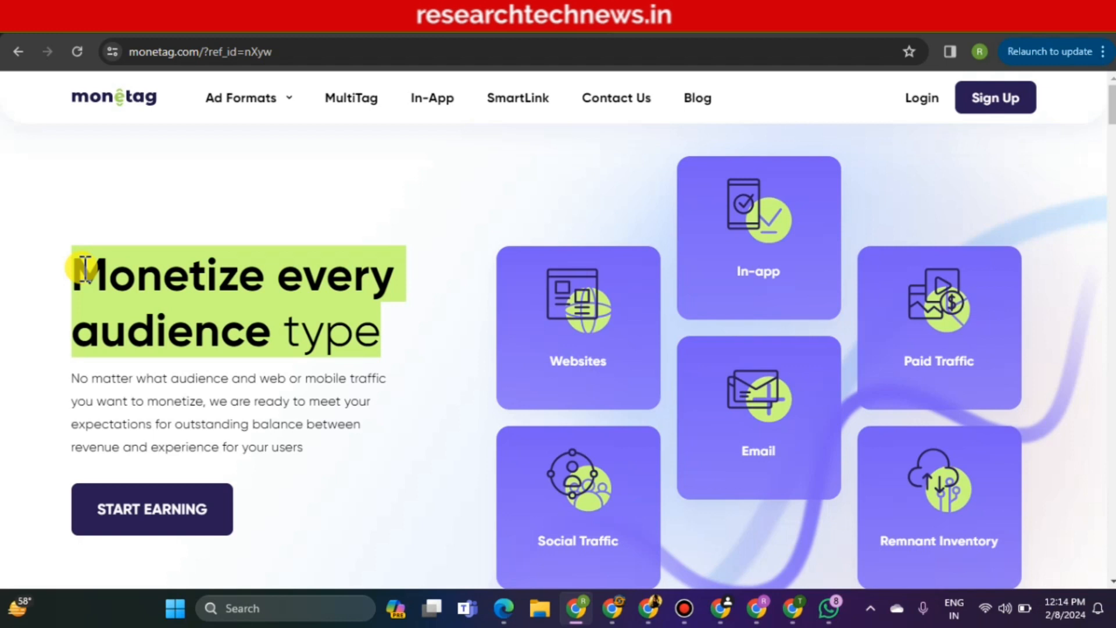
Highlight the hero heading and scroll down to the ad-format tabs showing Popunder
click(82, 262)
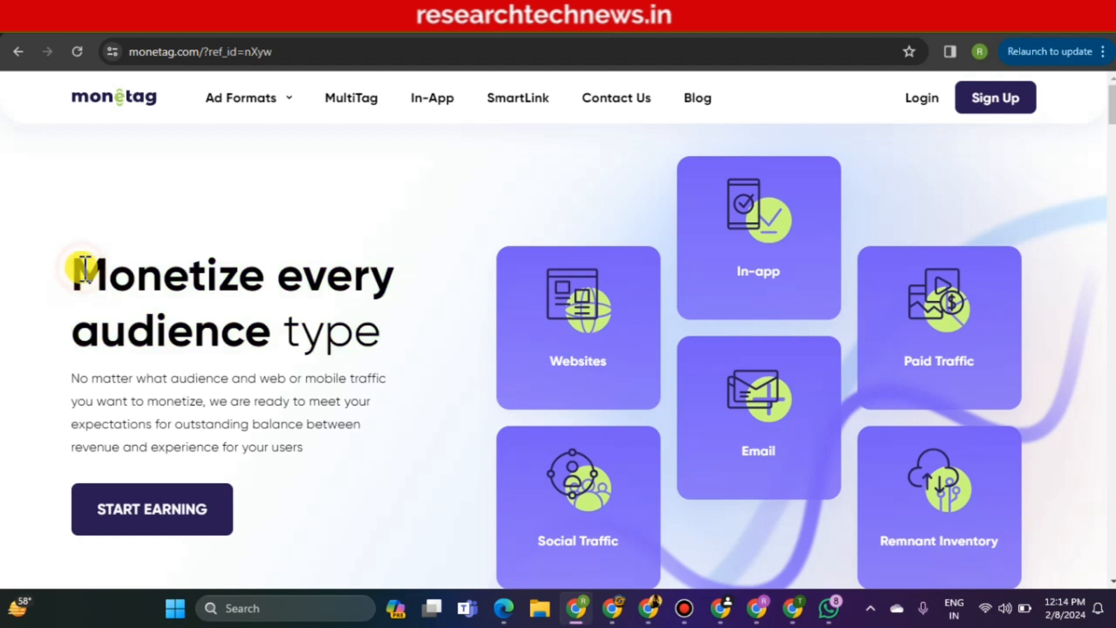
drag(82, 264, 376, 319)
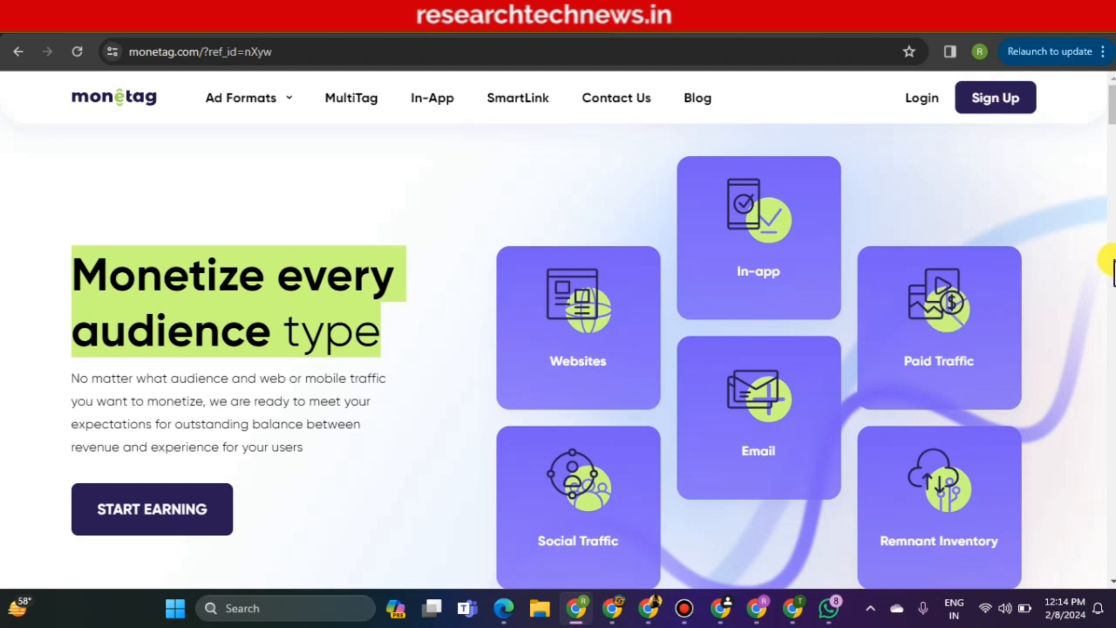
click(1113, 265)
click(1113, 265)
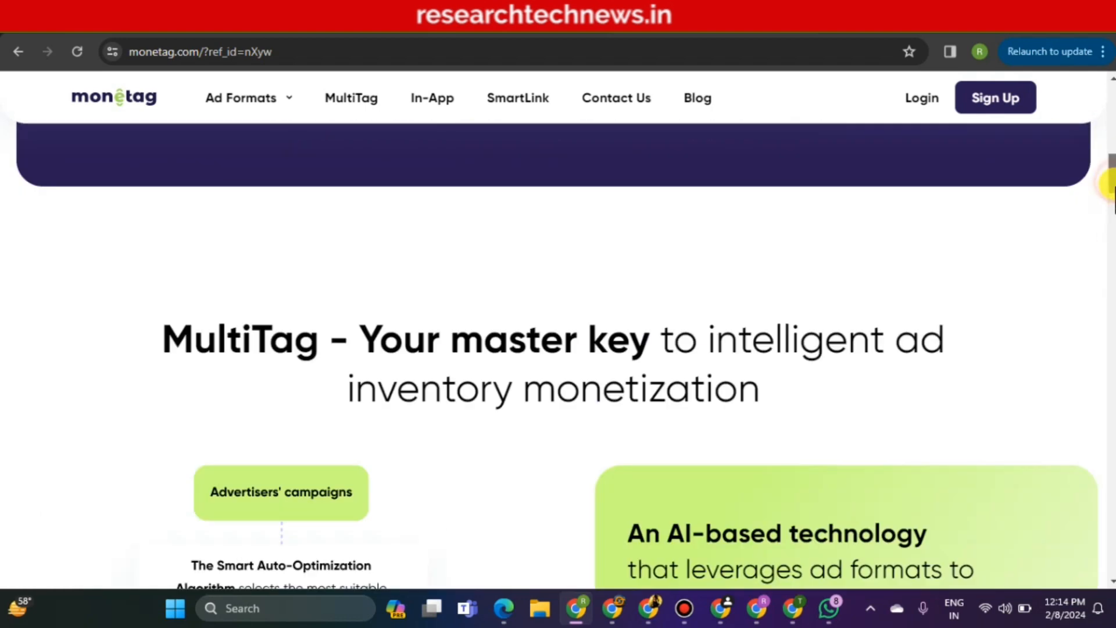
click(1111, 203)
scroll(558, 349, down, 1)
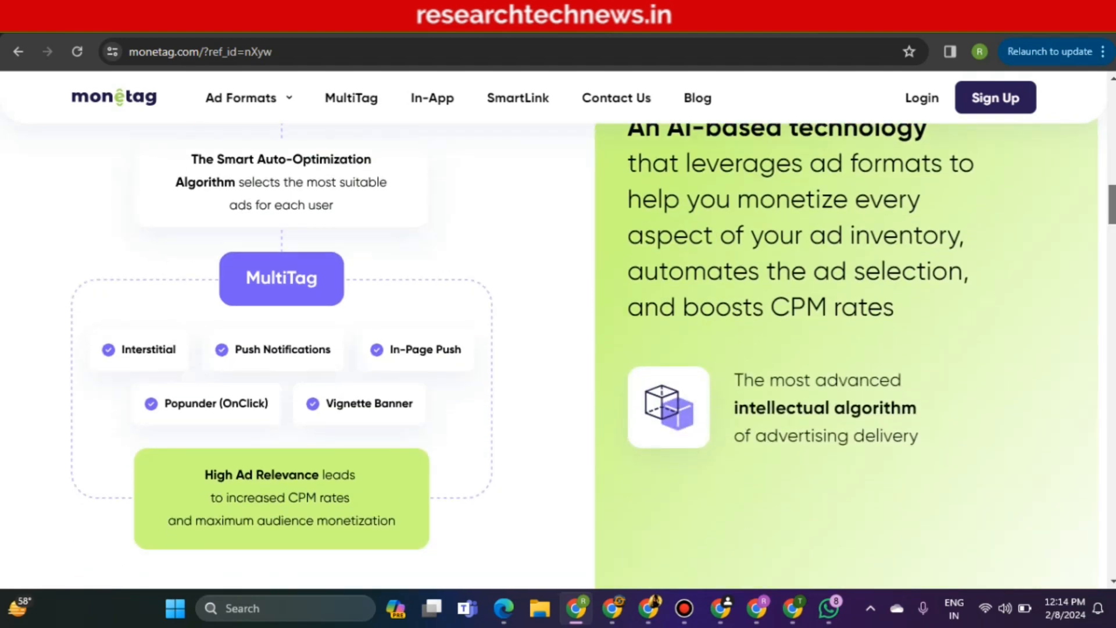
scroll(558, 349, up, 4)
scroll(558, 349, down, 5)
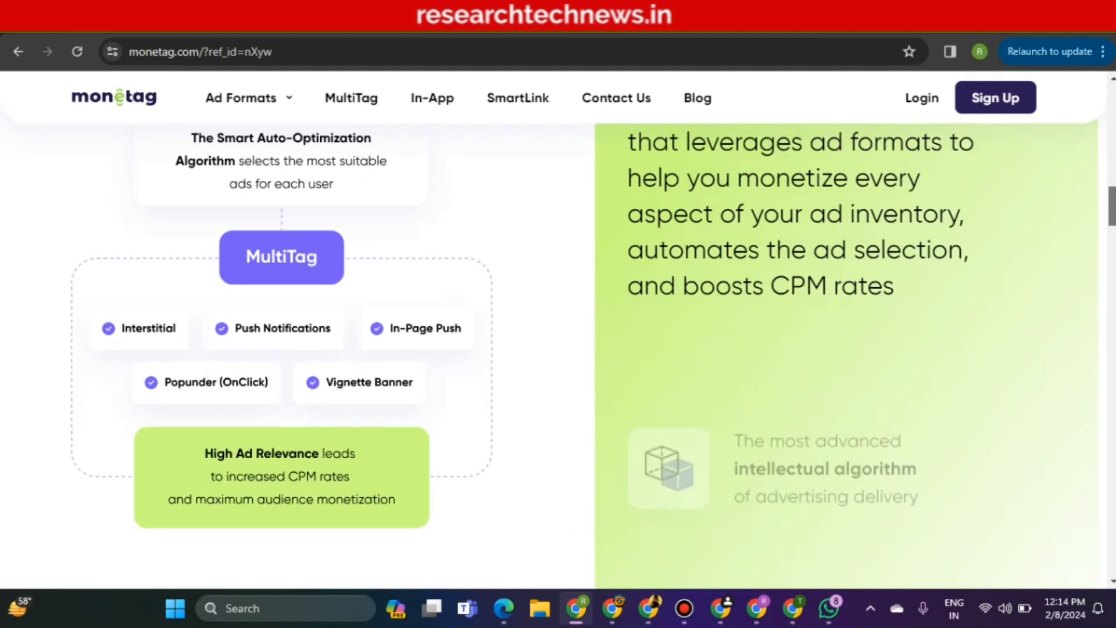
scroll(214, 170, down, 10)
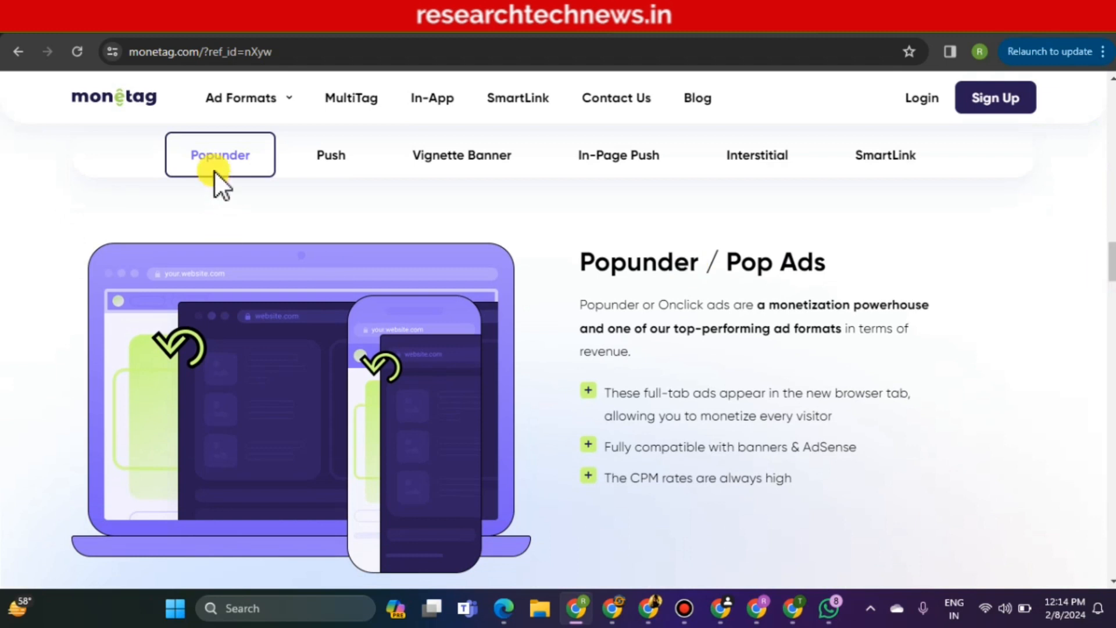
View the Push, Vignette Banner, In-Page Push, Interstitial and SmartLink format descriptions in turn
click(333, 155)
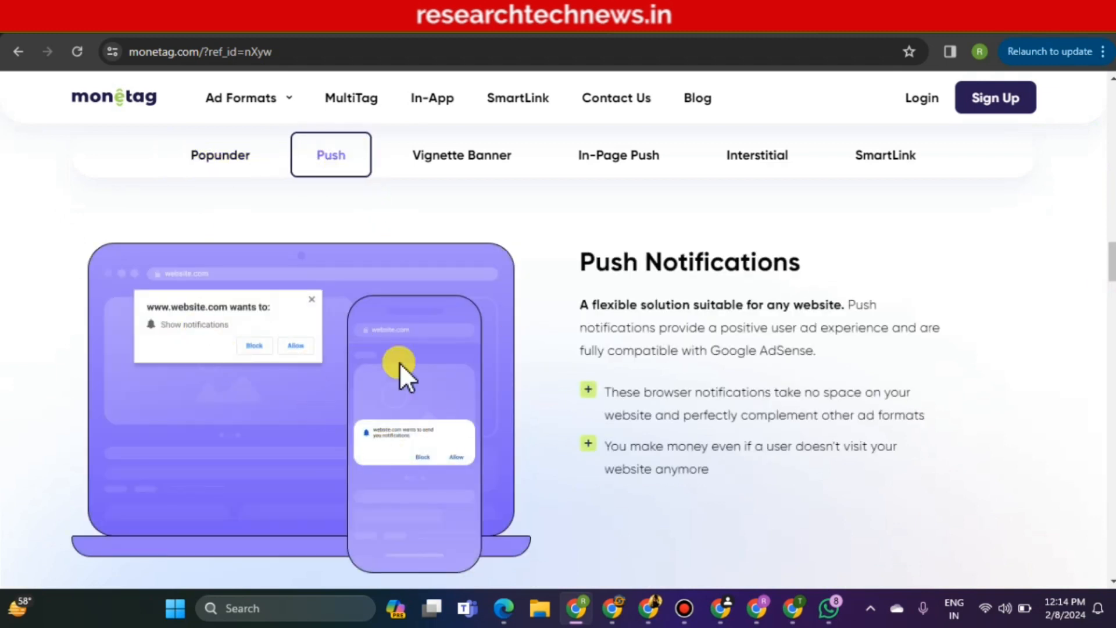
click(448, 158)
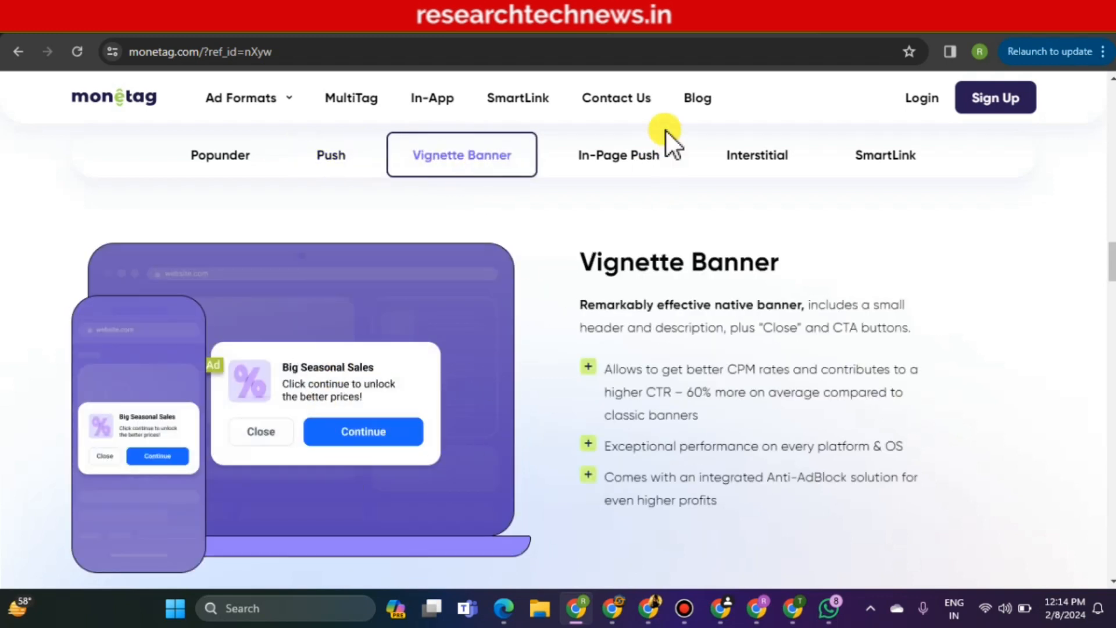
click(612, 155)
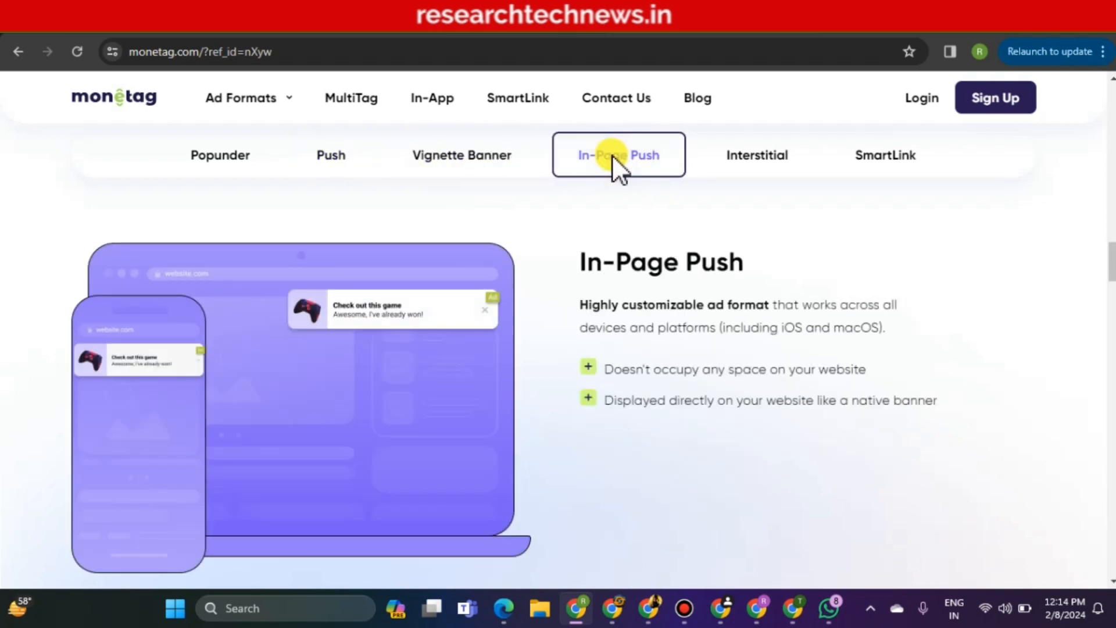
click(749, 155)
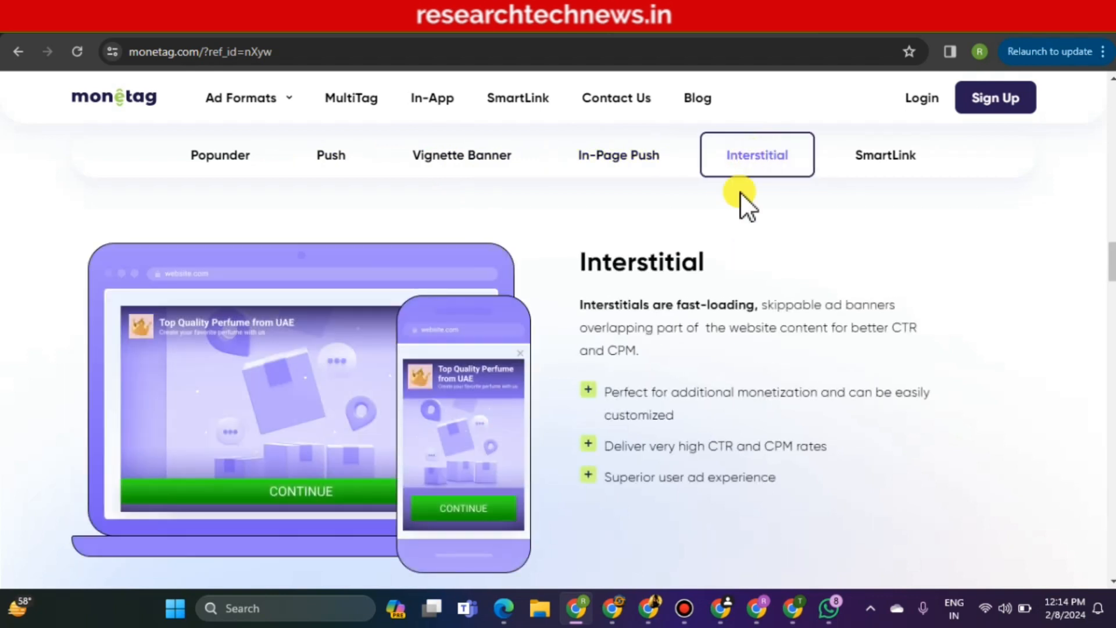
click(861, 162)
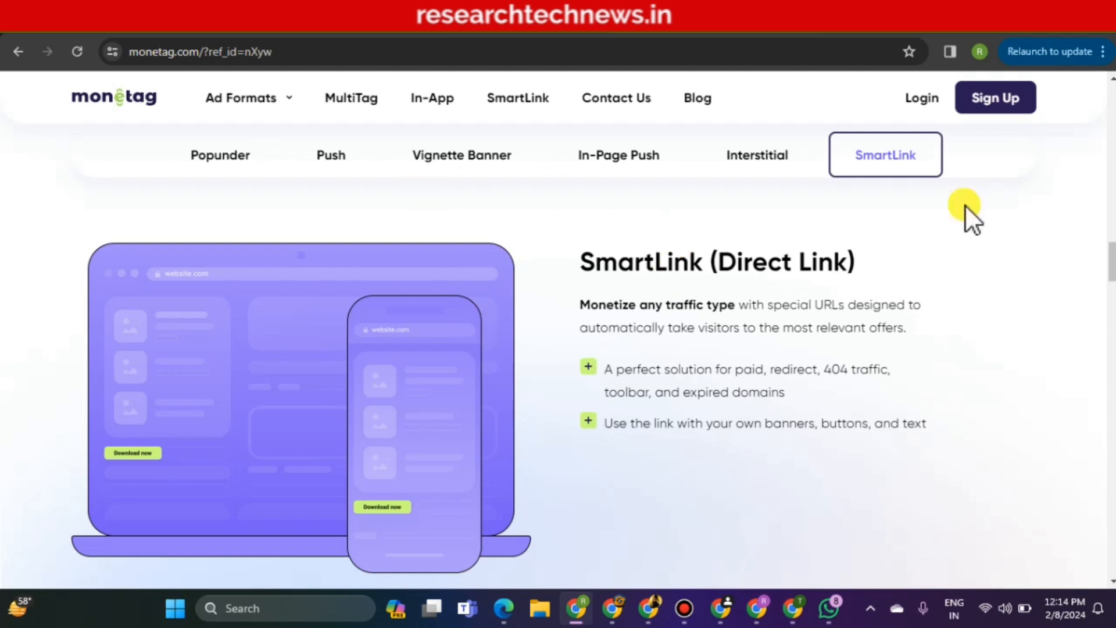
Scroll through the publisher feature cards and highlight 'variety of payout' in the payout heading
scroll(558, 349, down, 5)
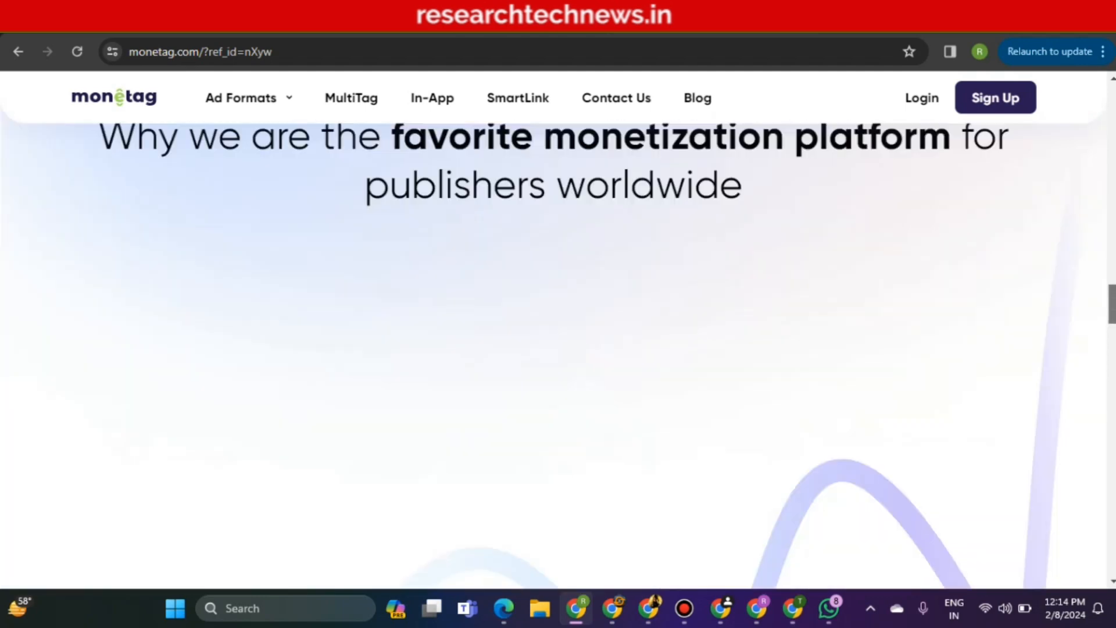
scroll(558, 349, down, 4)
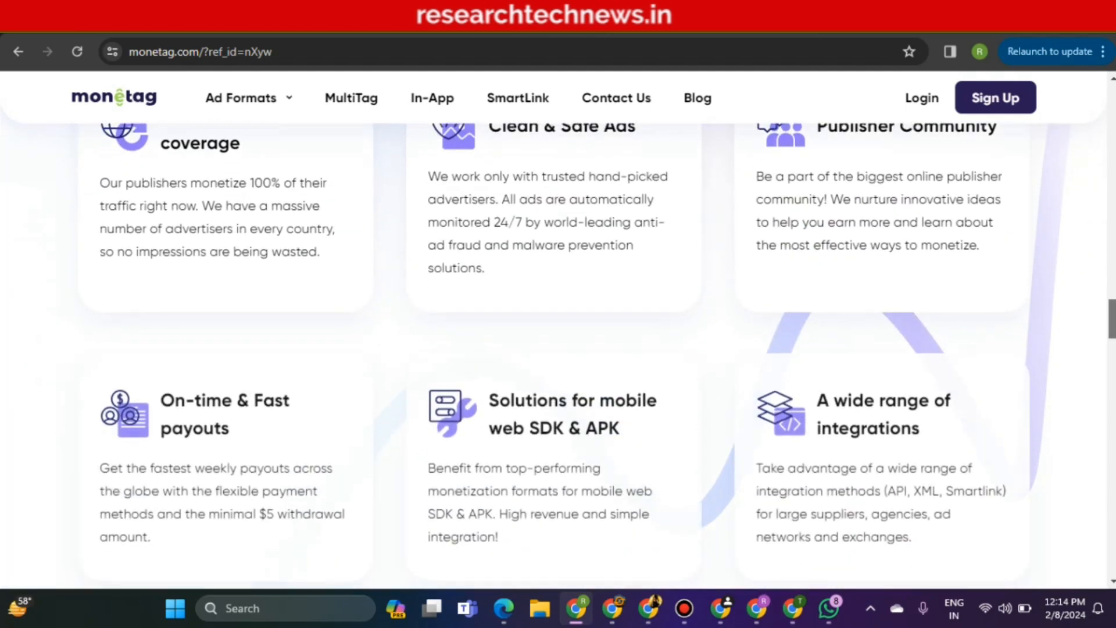
drag(1112, 315, 1108, 361)
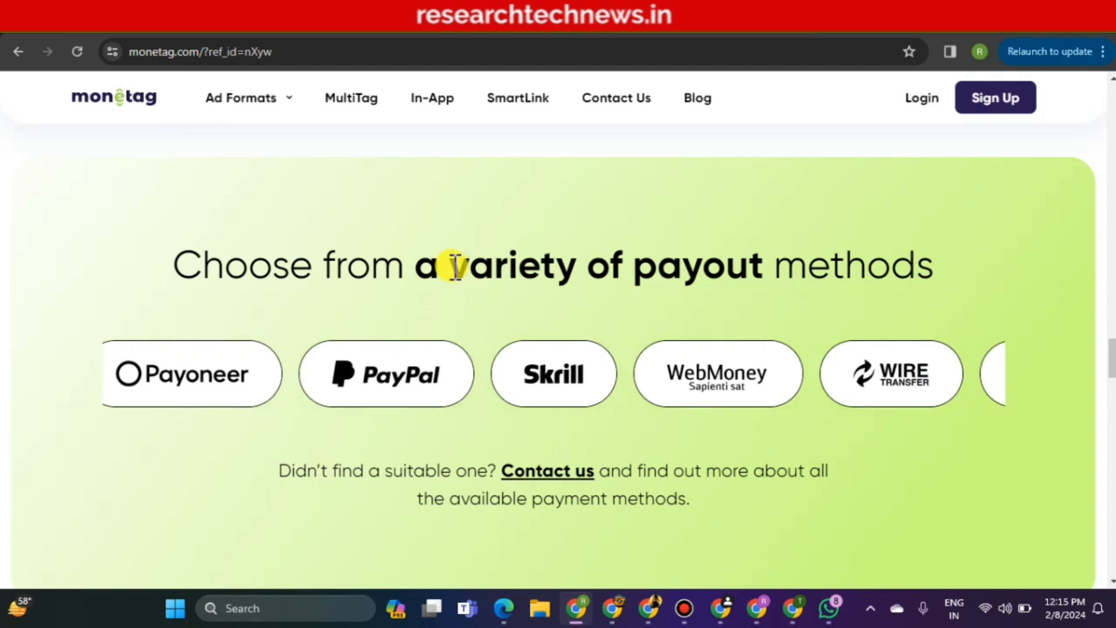
drag(452, 266, 677, 258)
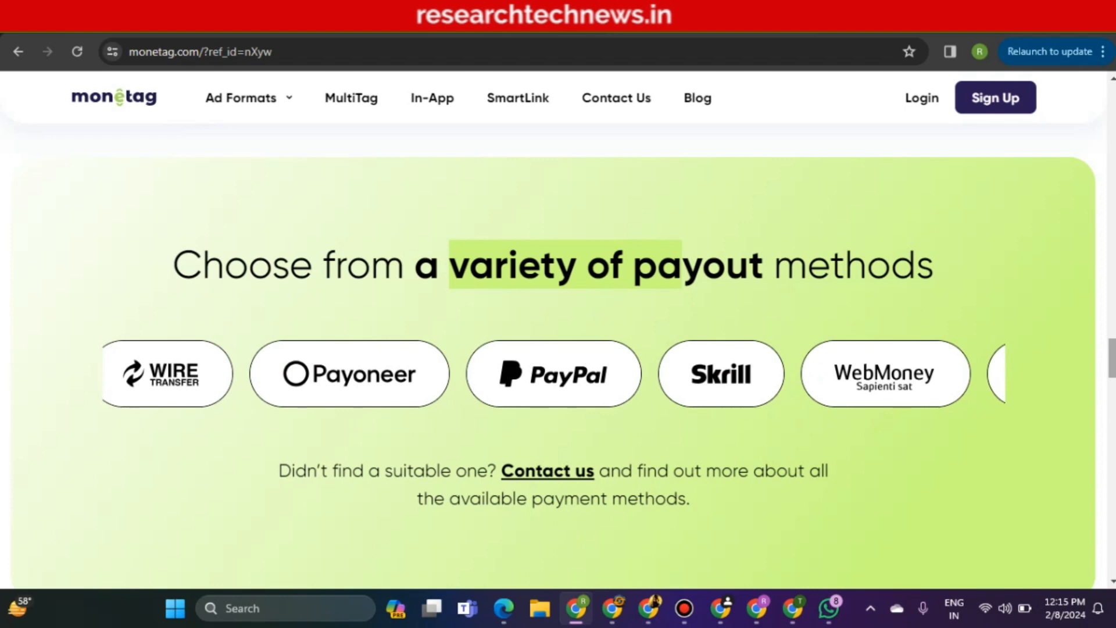
Return to the top section, Monetize every audience type
scroll(558, 349, down, 8)
scroll(558, 349, up, 13)
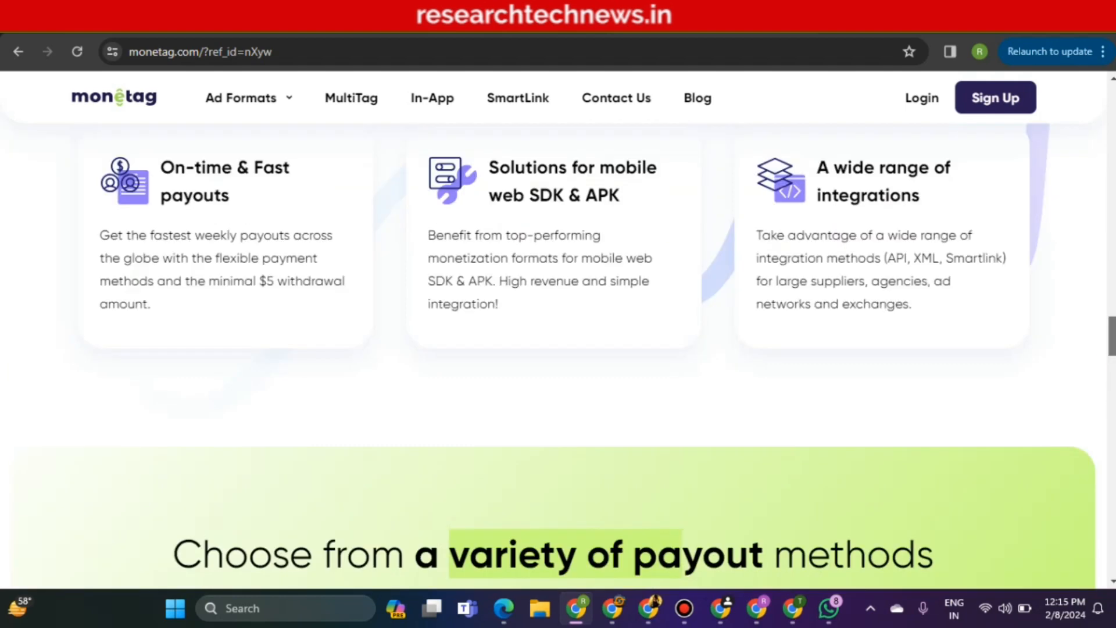
scroll(558, 349, up, 6)
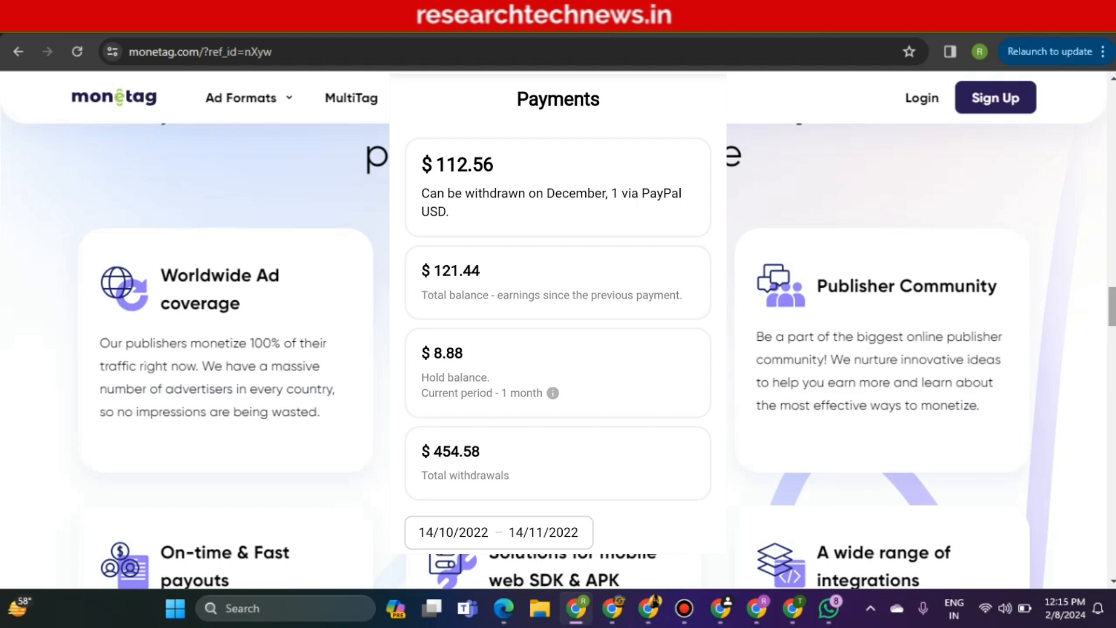
drag(1112, 306, 1112, 102)
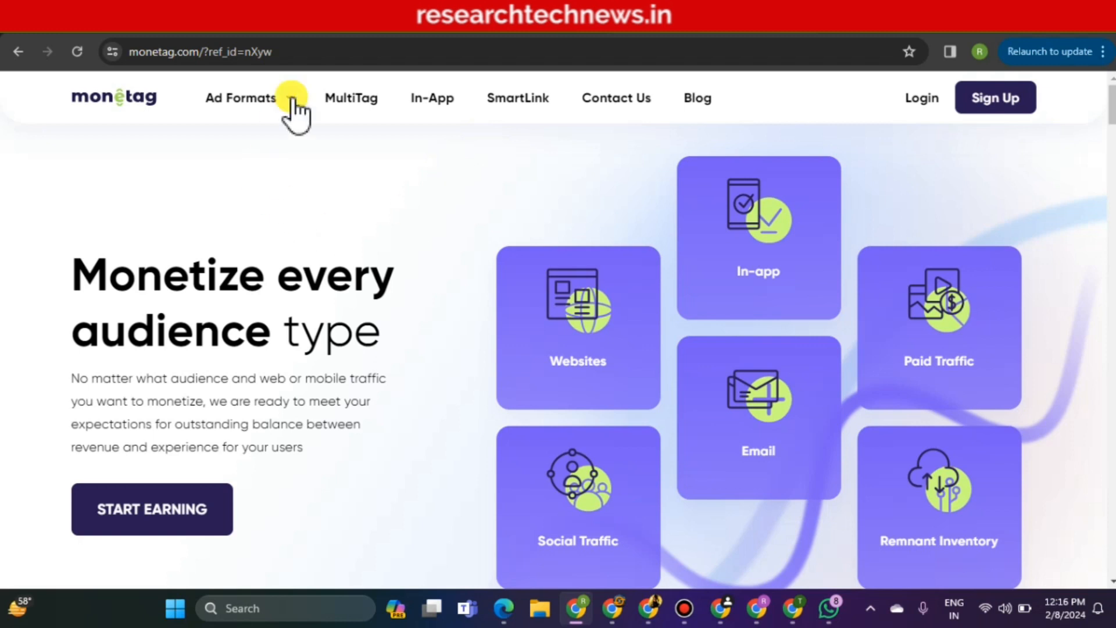
click(323, 34)
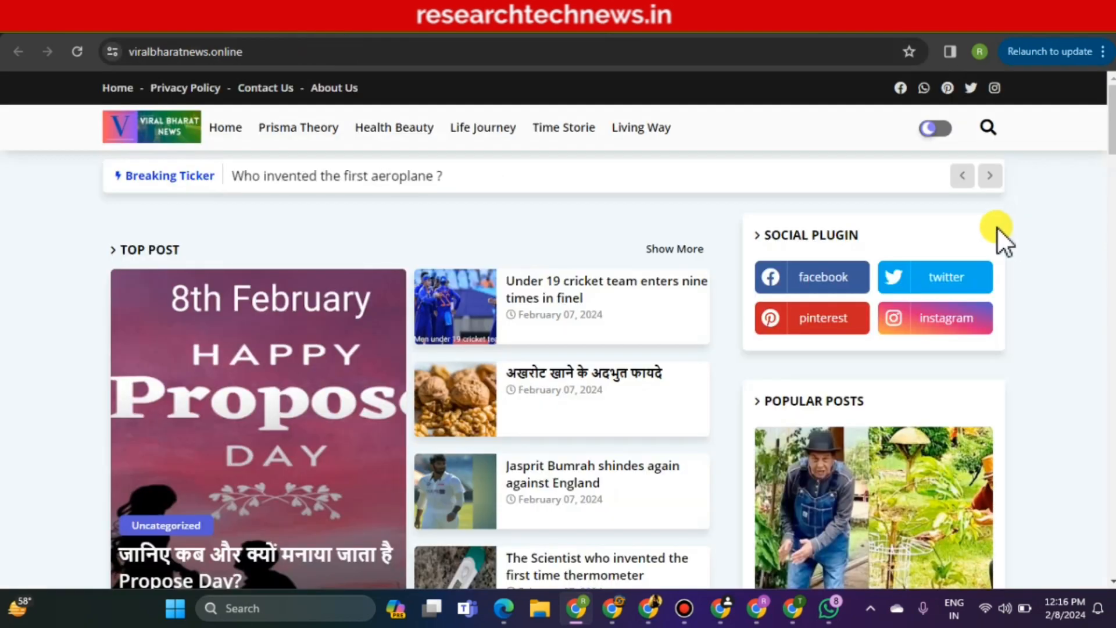
scroll(996, 242, down, 8)
drag(1112, 174, 1107, 103)
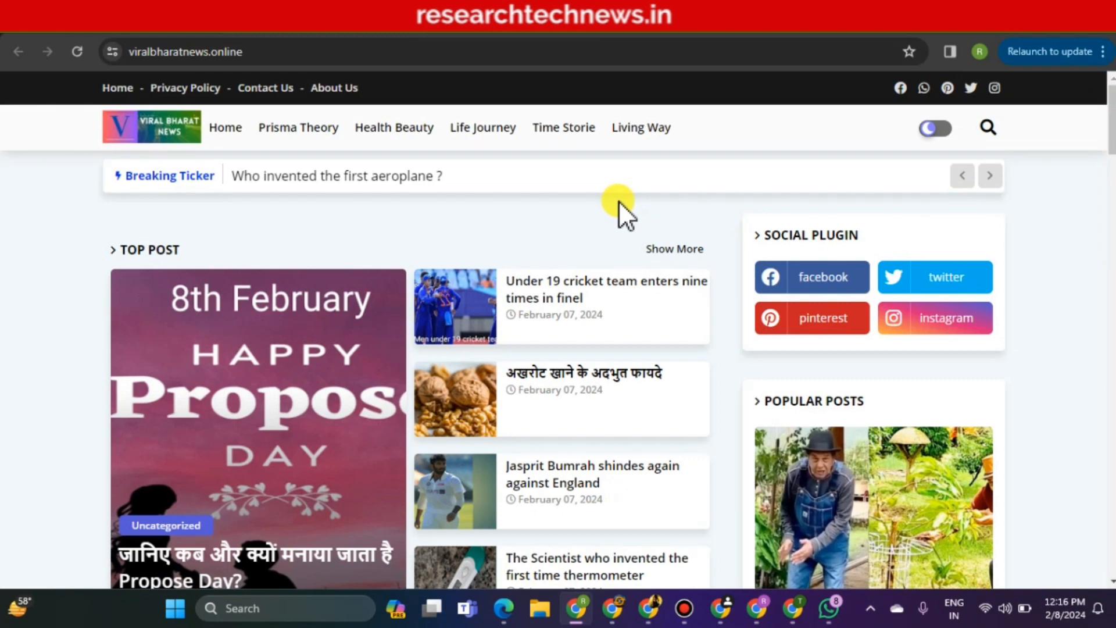
scroll(641, 200, down, 8)
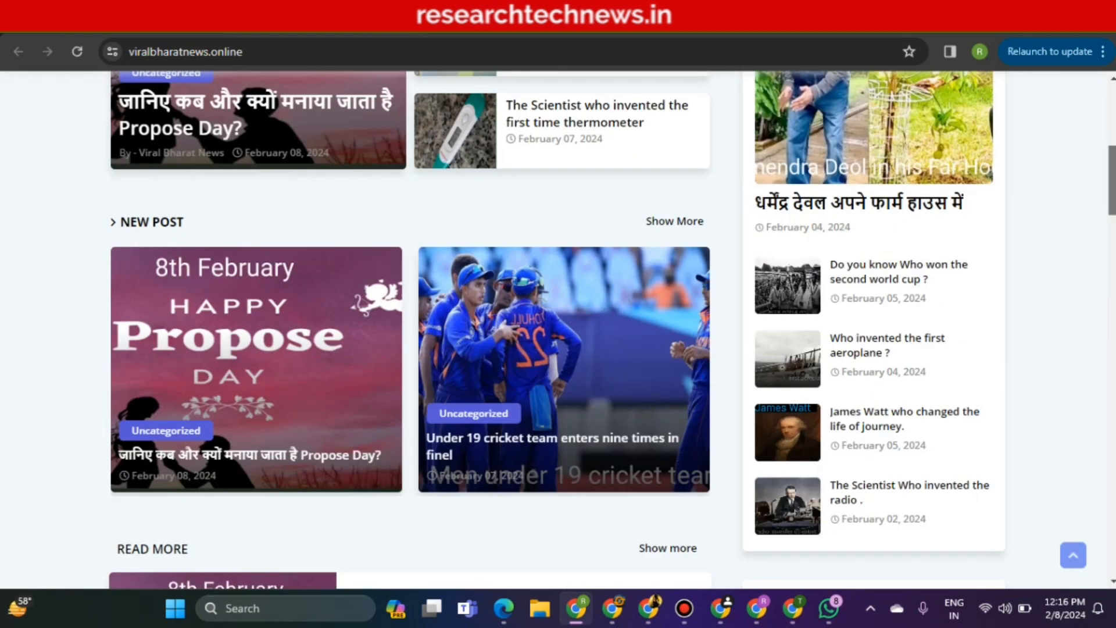
scroll(409, 326, down, 12)
scroll(408, 326, down, 8)
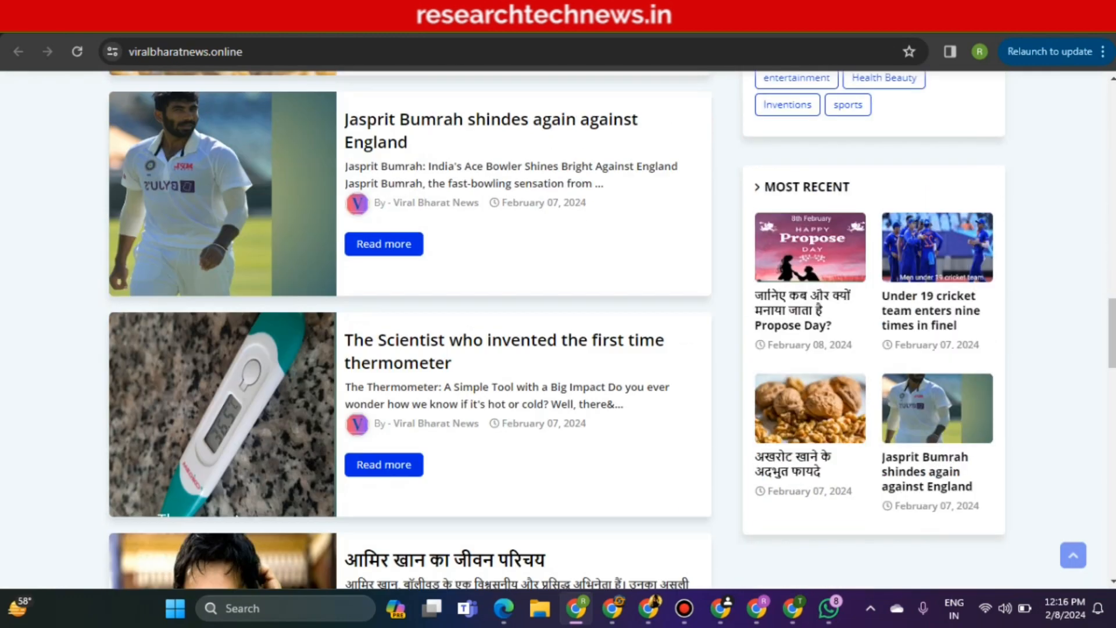
scroll(409, 326, down, 10)
drag(1113, 453, 1113, 119)
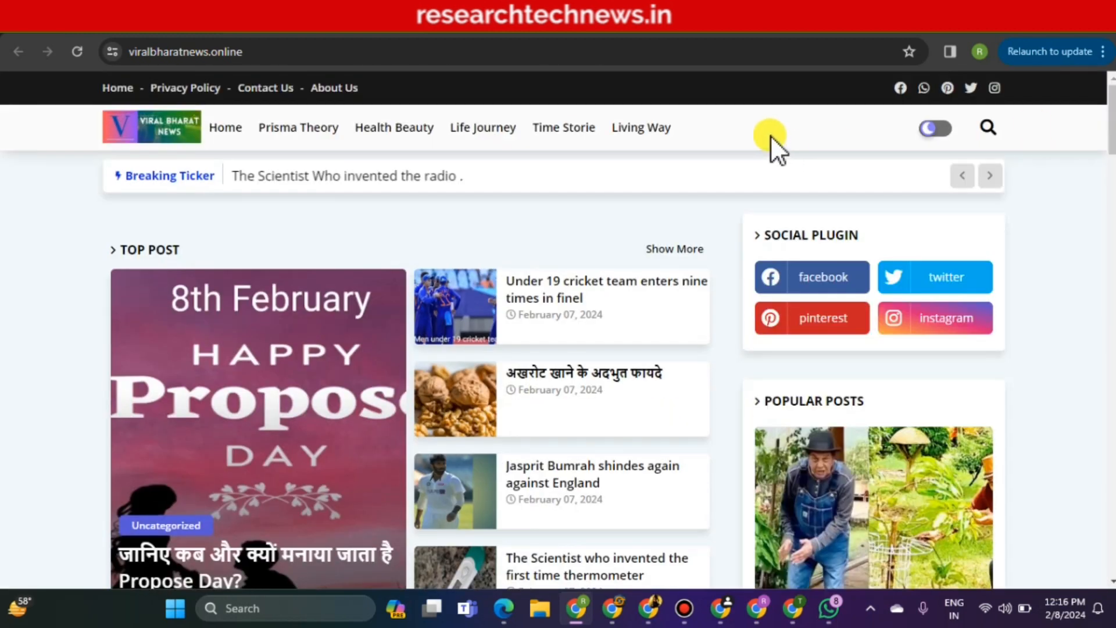
click(455, 53)
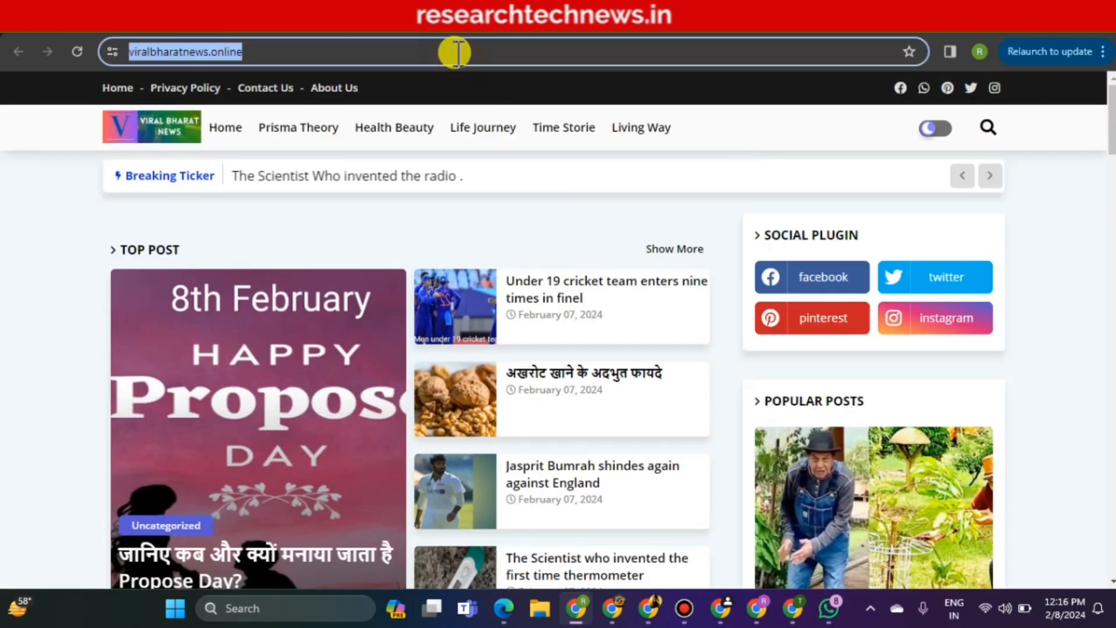
click(455, 52)
drag(456, 52, 135, 52)
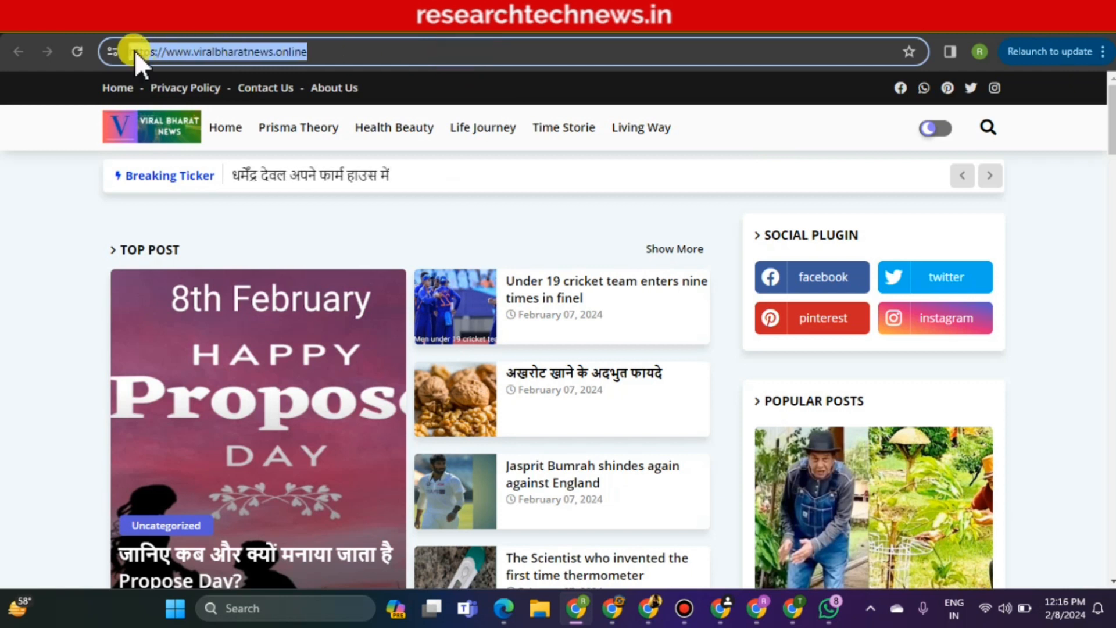
click(333, 53)
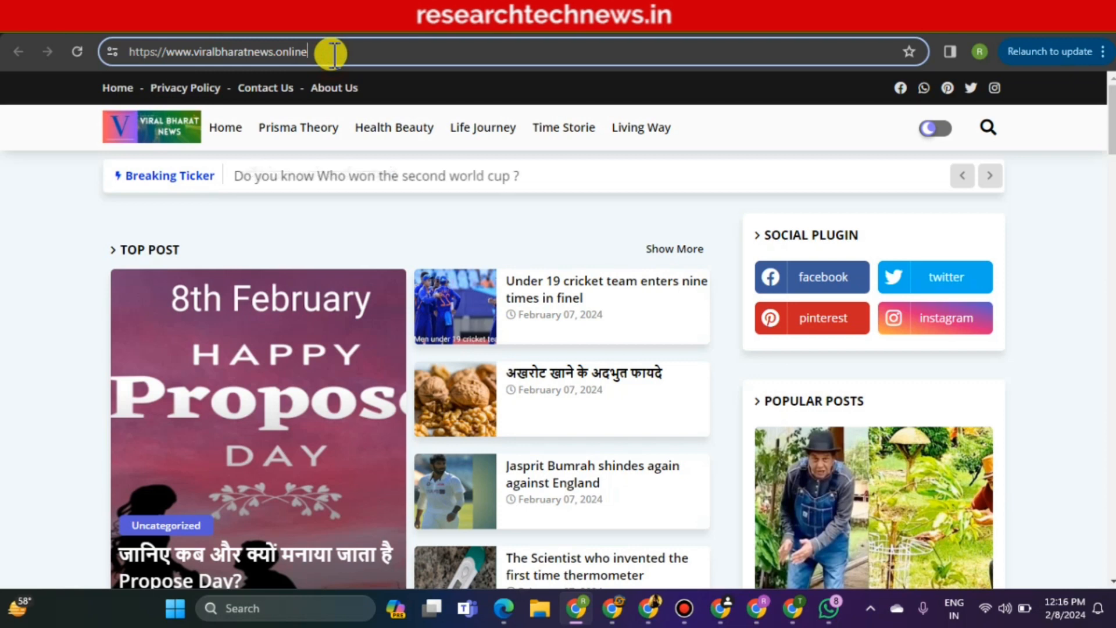
click(690, 36)
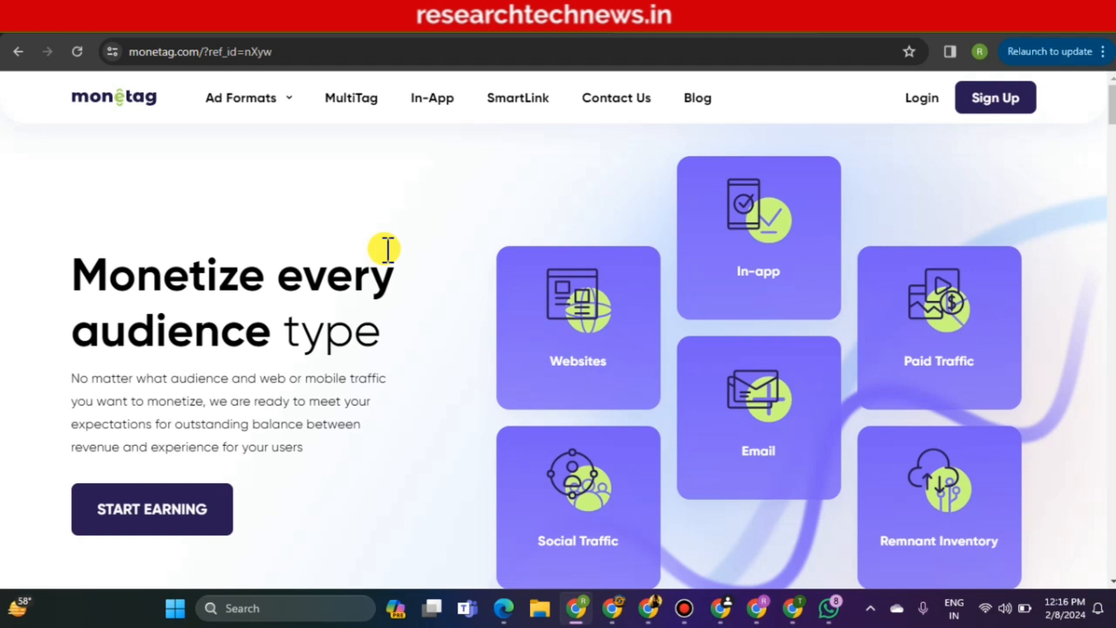
Switch to the viralbharatnews.online blog tab
click(304, 27)
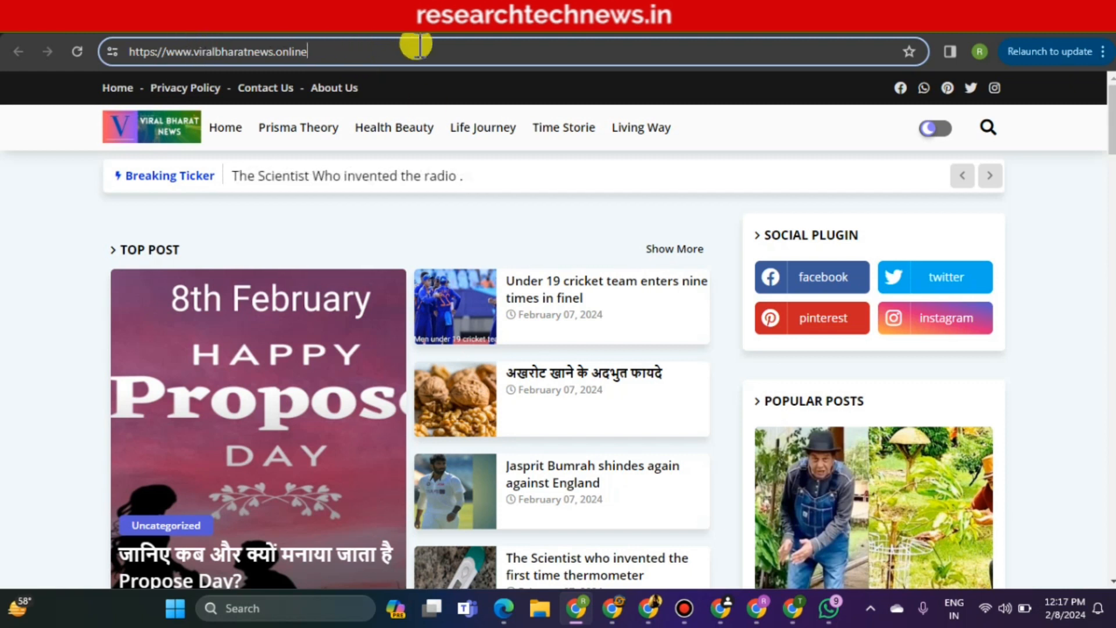
Switch back to the Monetag homepage tab
click(678, 16)
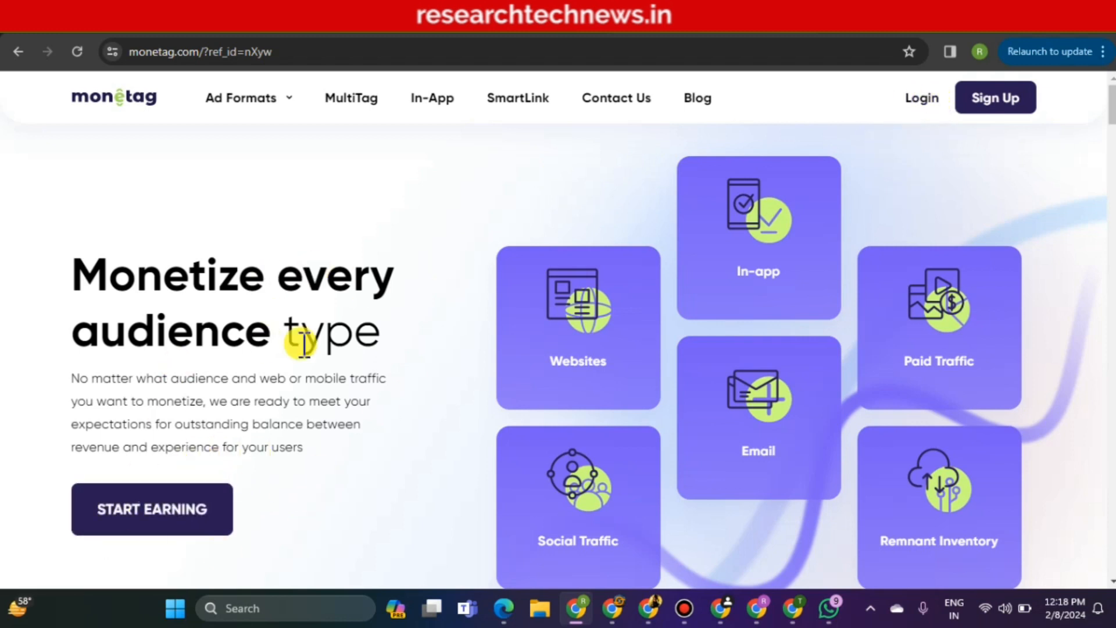
Open the START EARNING publisher form as an Individual and enter the publisher's first and last name
click(165, 514)
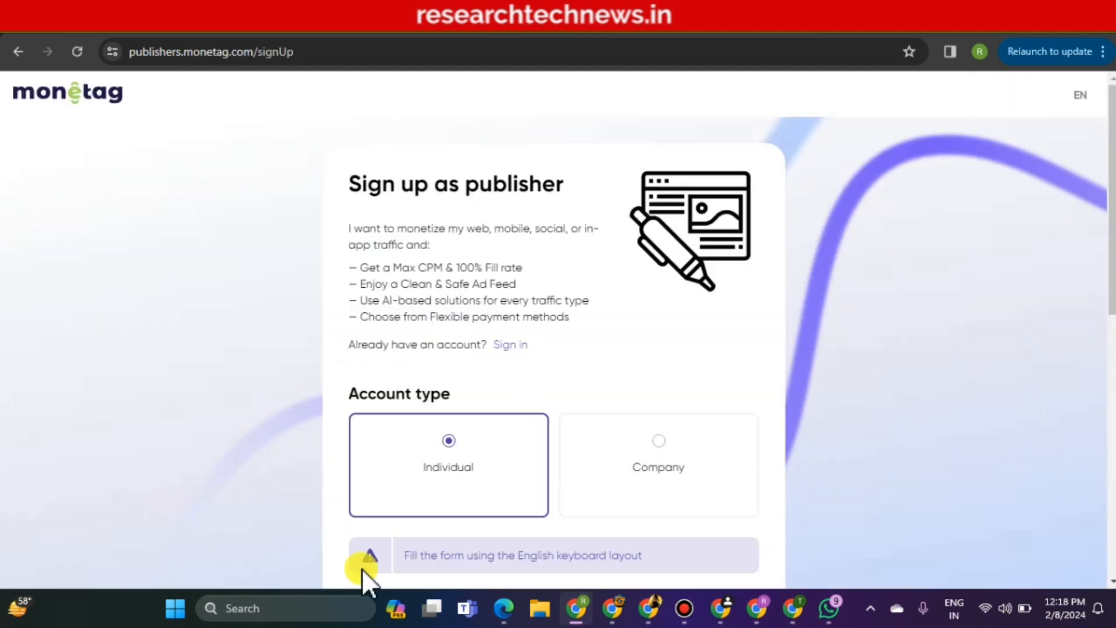
drag(1111, 184, 1111, 274)
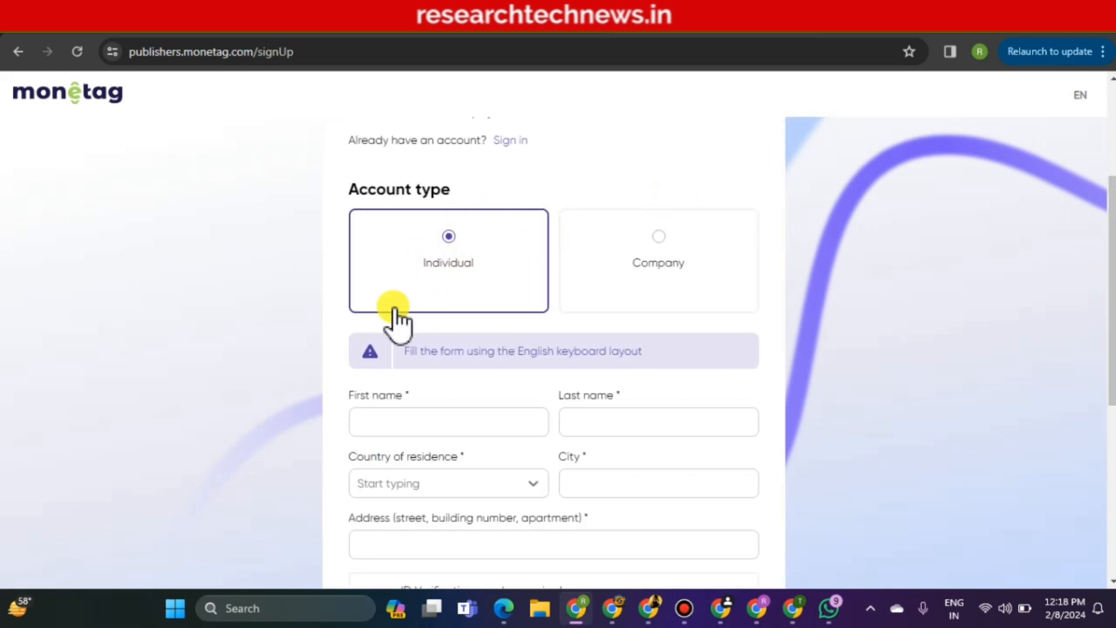
click(486, 421)
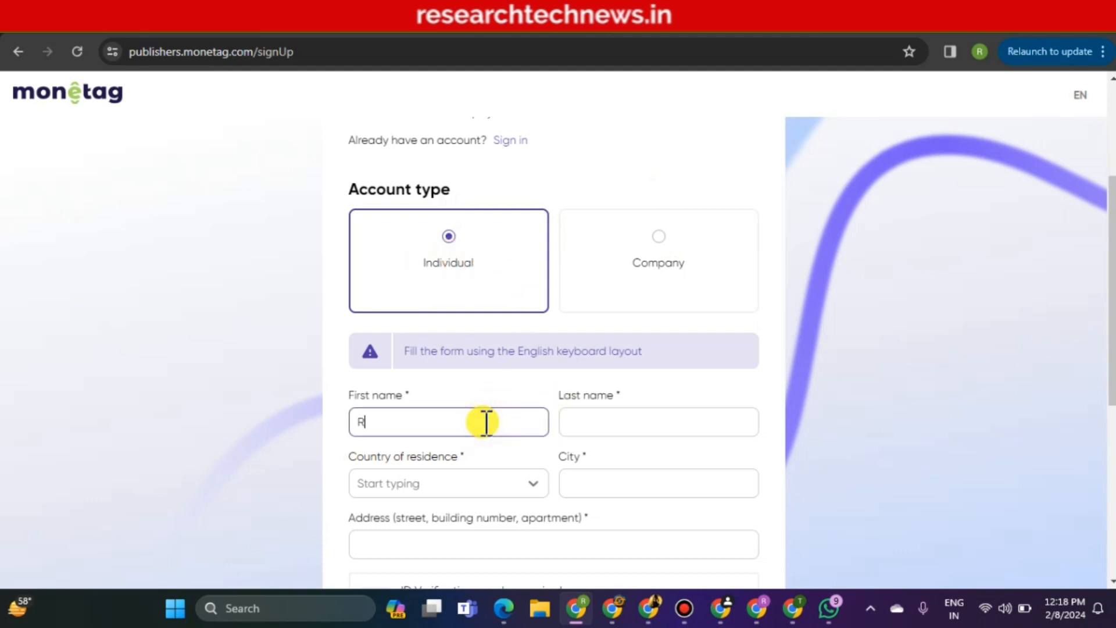
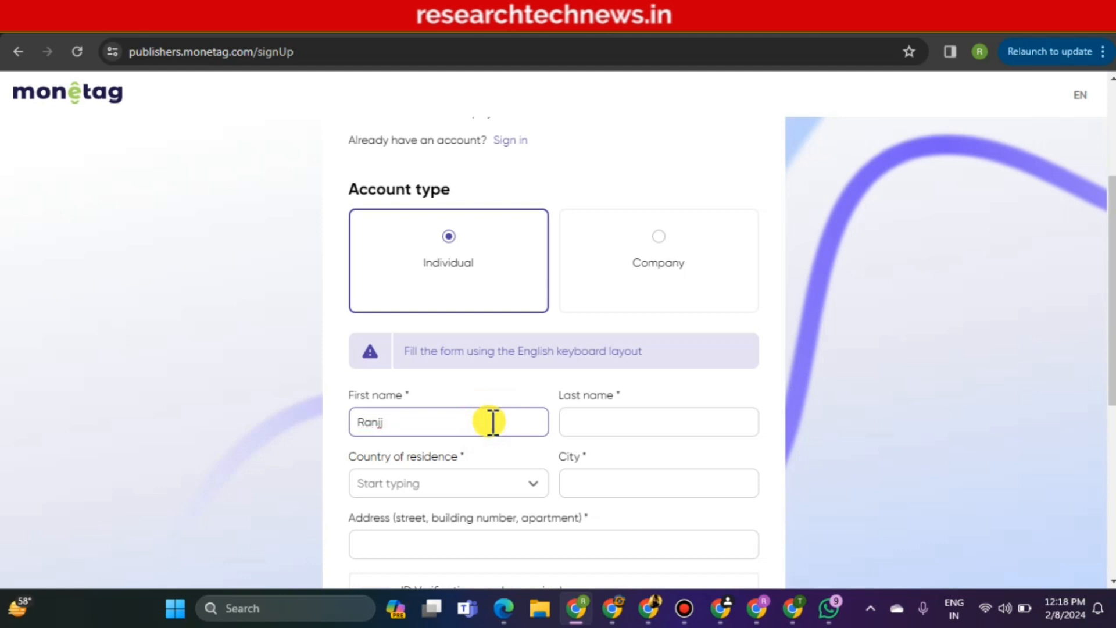
click(577, 422)
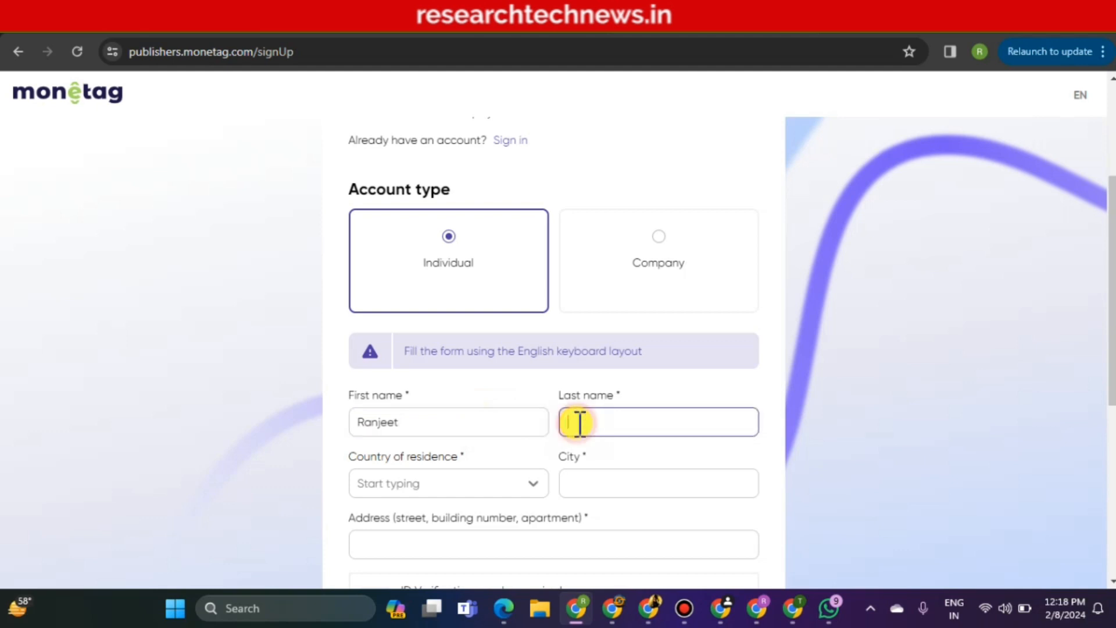
scroll(552, 348, down, 2)
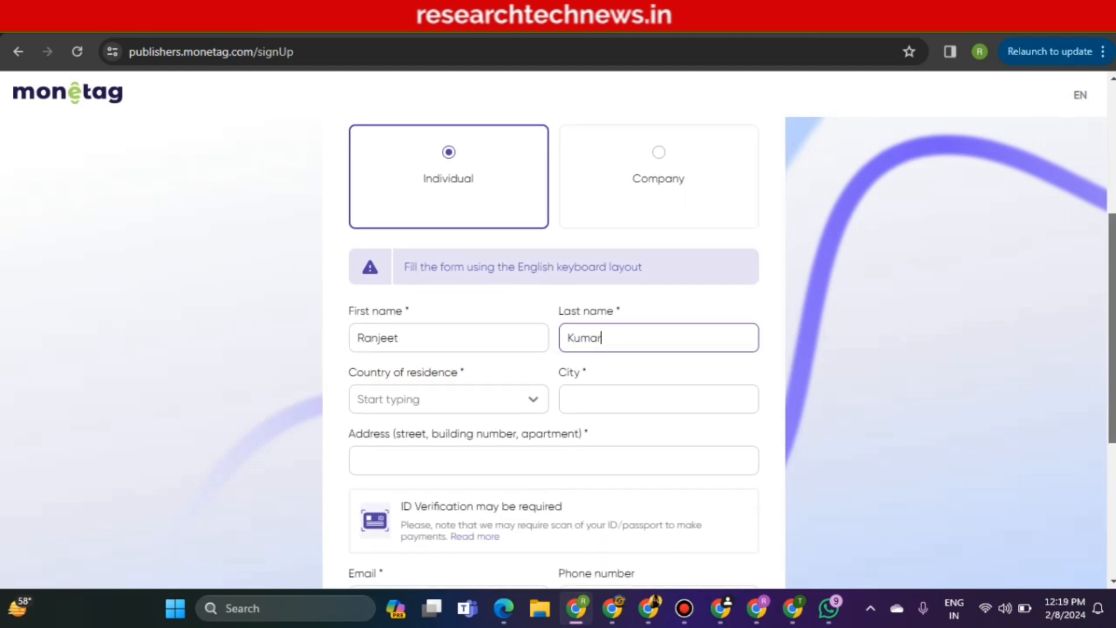
scroll(552, 348, down, 1)
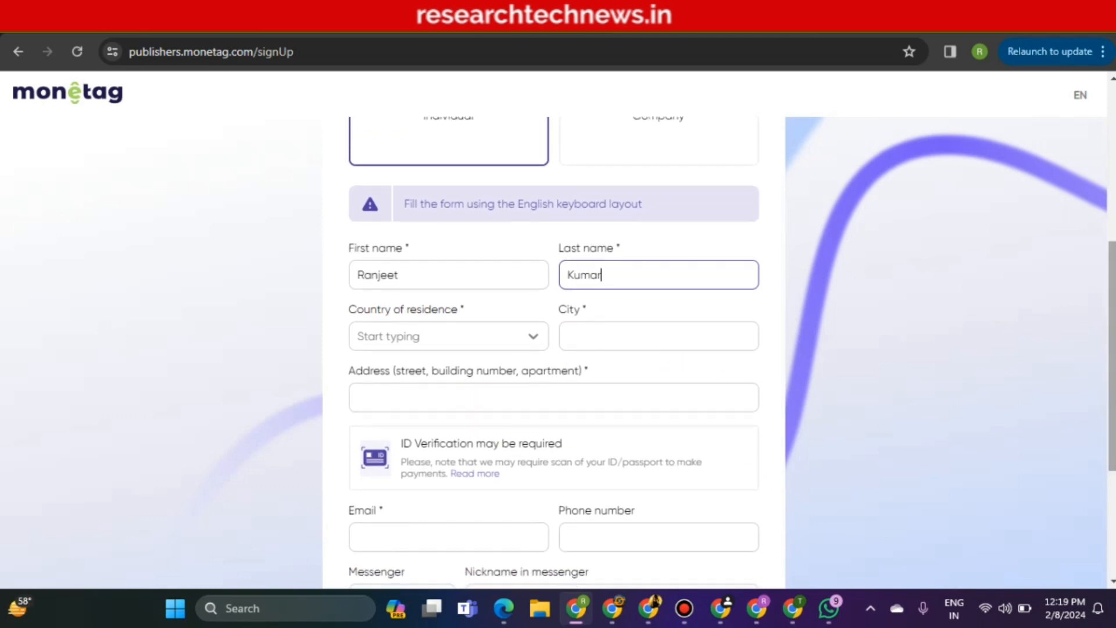
drag(1112, 352, 1106, 377)
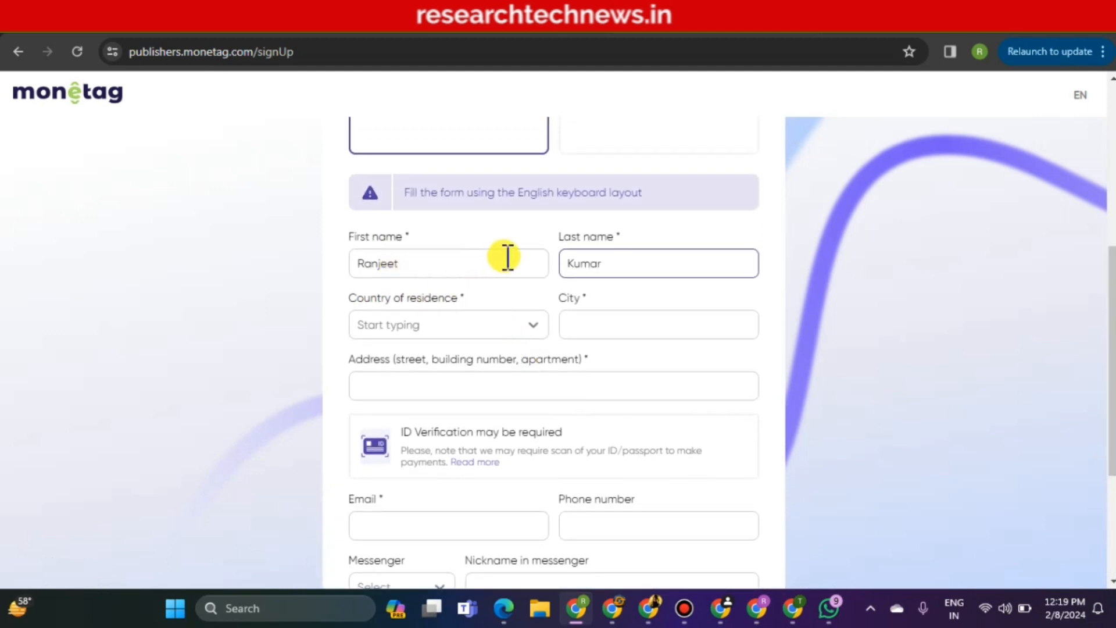
Choose India from the Country of residence dropdown
click(511, 330)
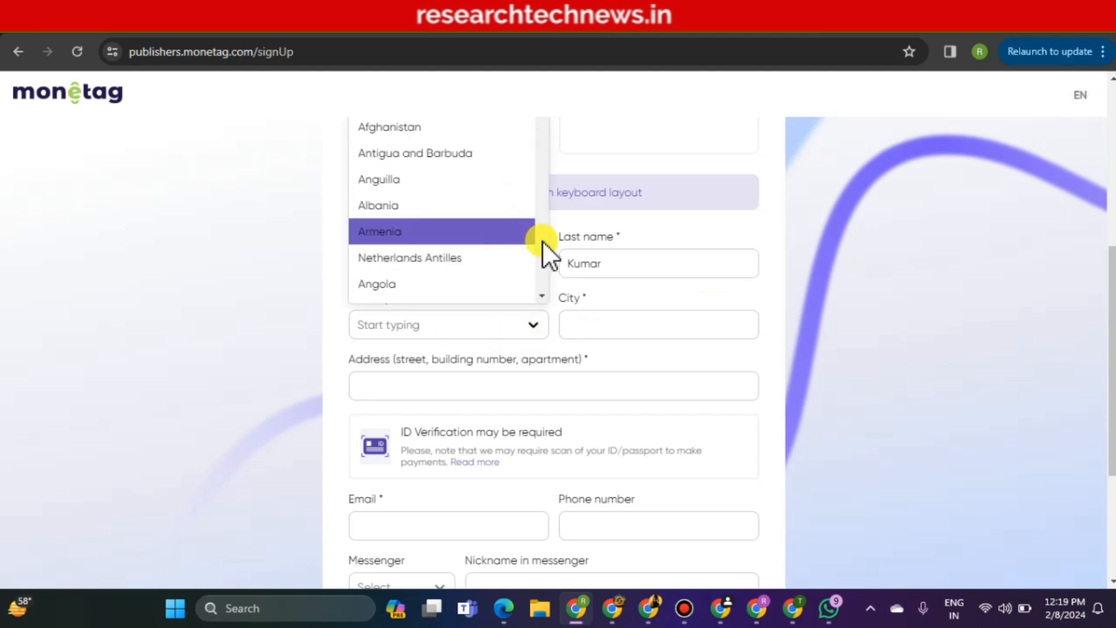
scroll(545, 248, down, 9)
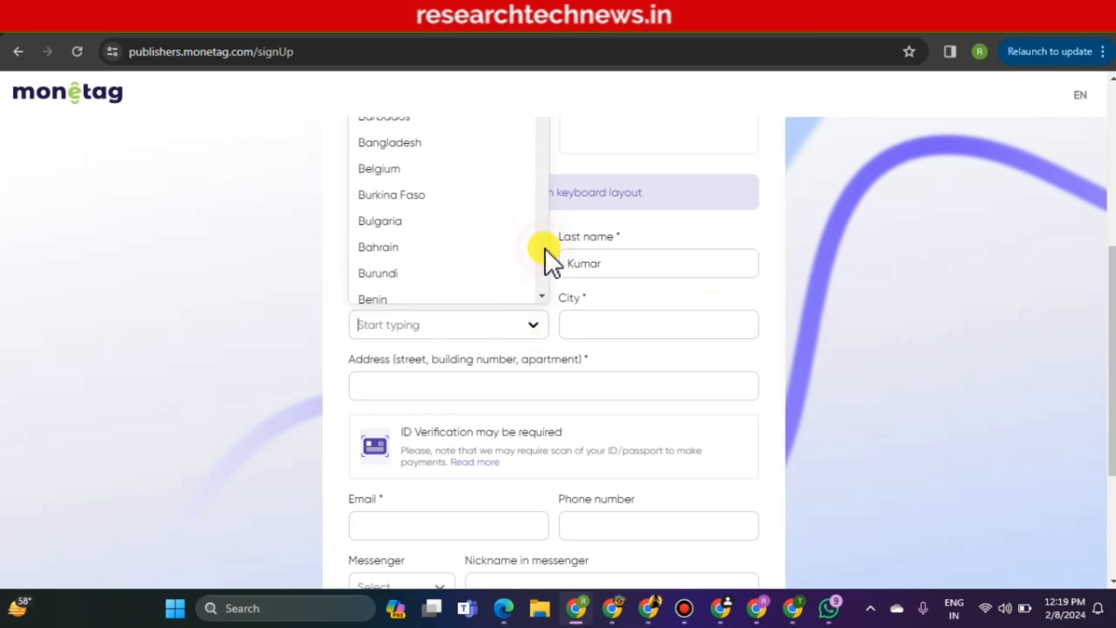
scroll(546, 249, down, 3)
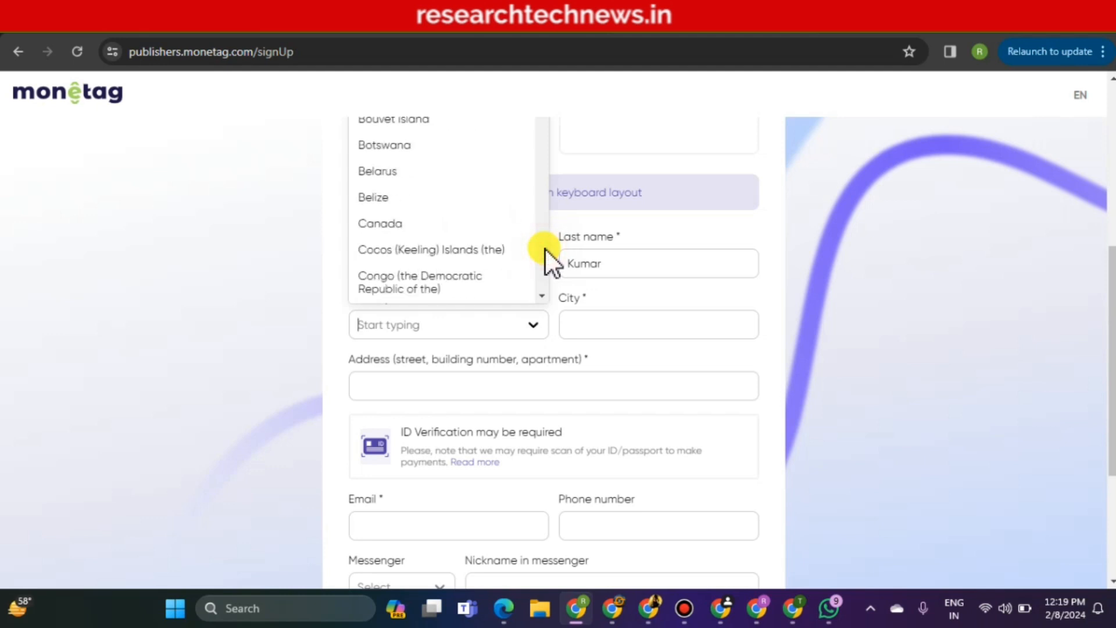
scroll(545, 249, down, 5)
scroll(545, 249, down, 15)
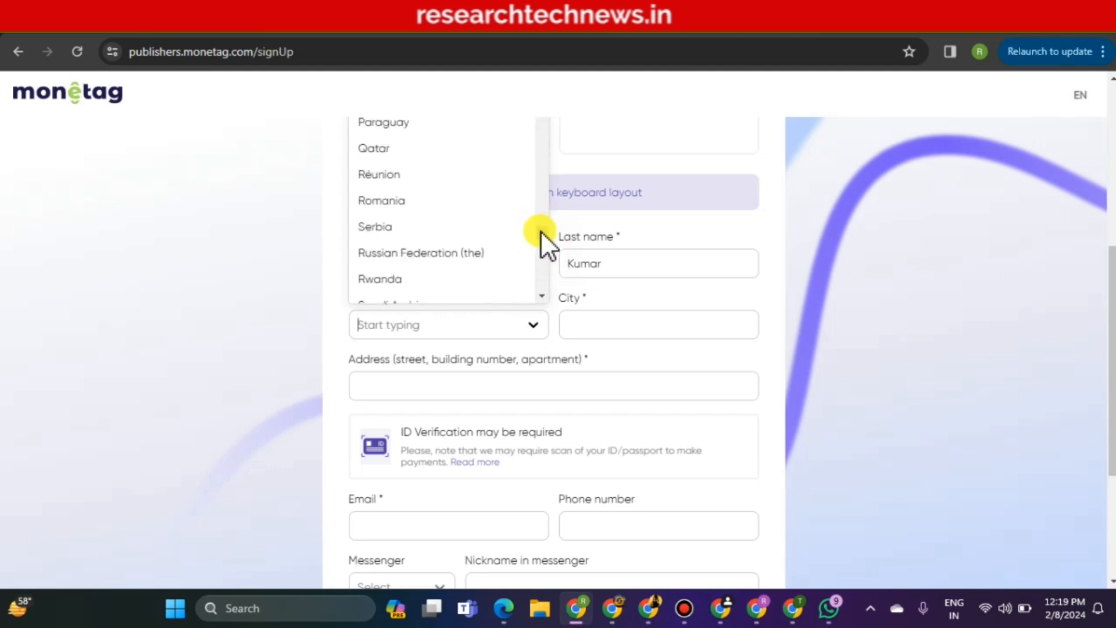
drag(541, 232, 550, 159)
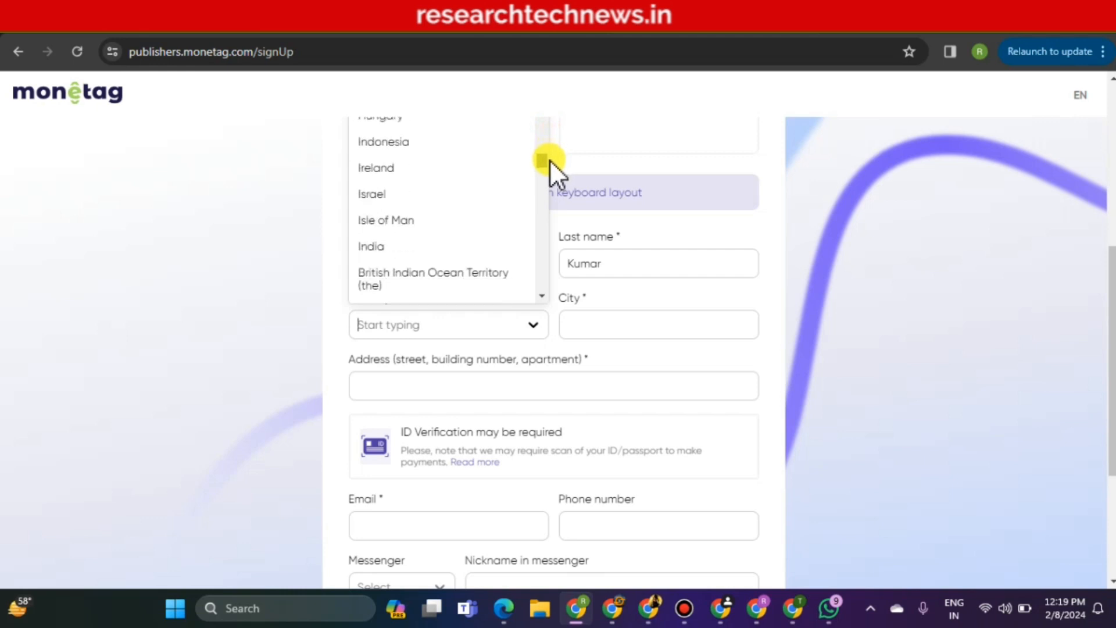
click(402, 242)
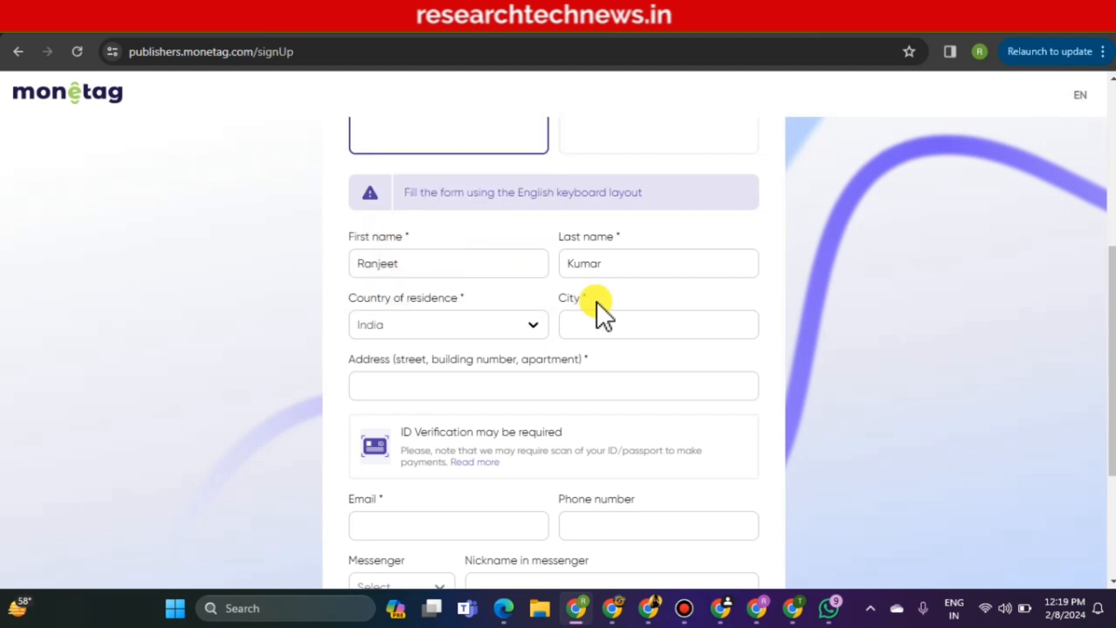
click(620, 324)
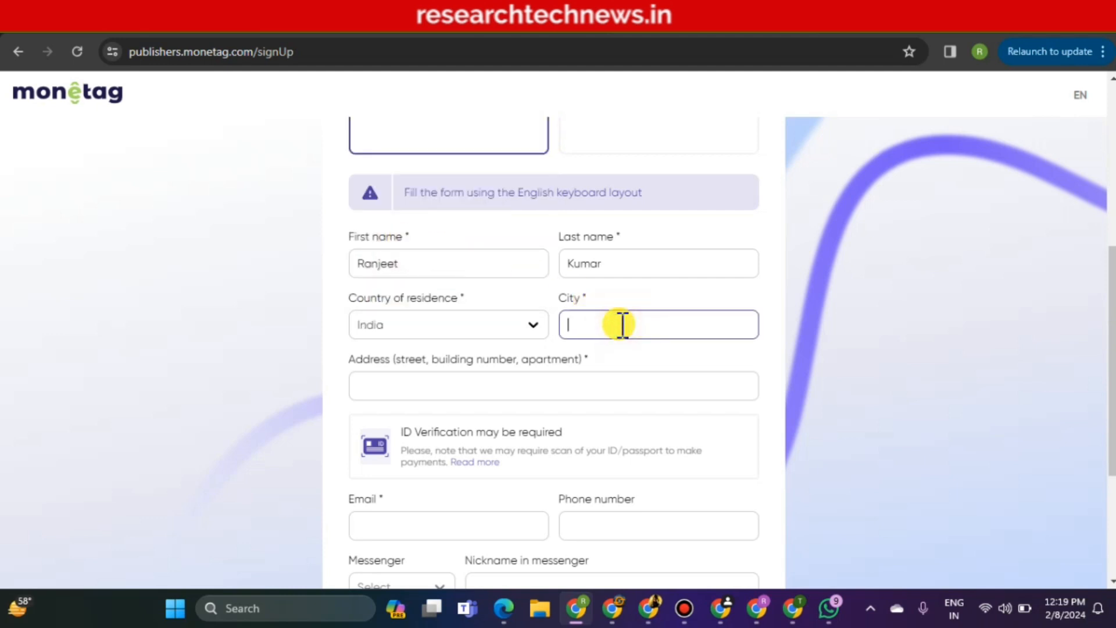
Enter the city and street address on the publisher sign-up form
text(Darbhanga)
click(513, 385)
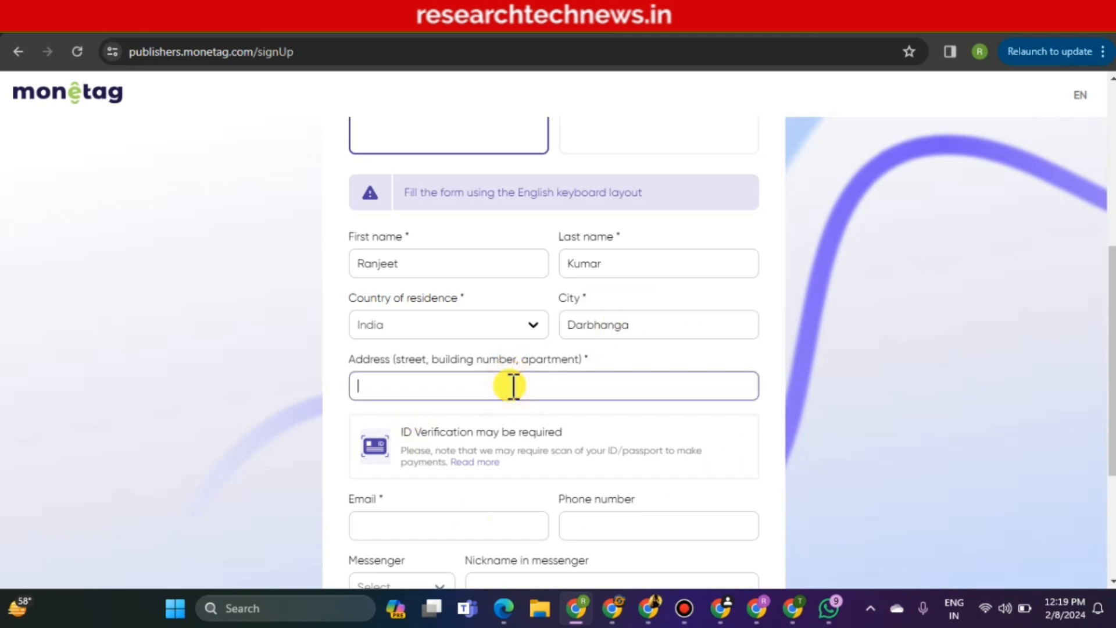
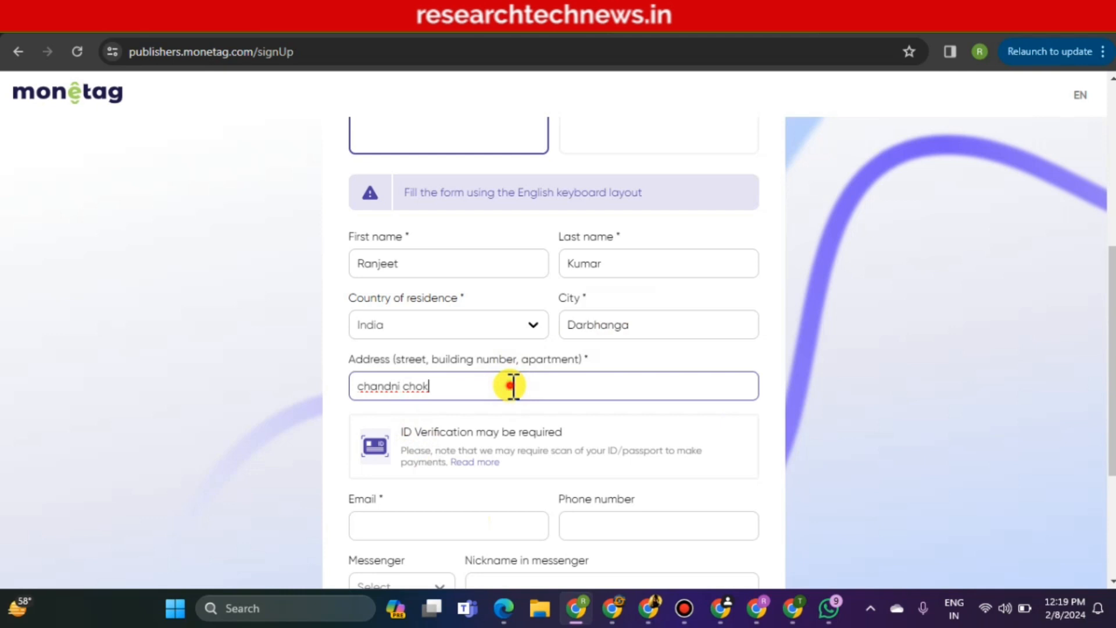
drag(510, 386, 351, 386)
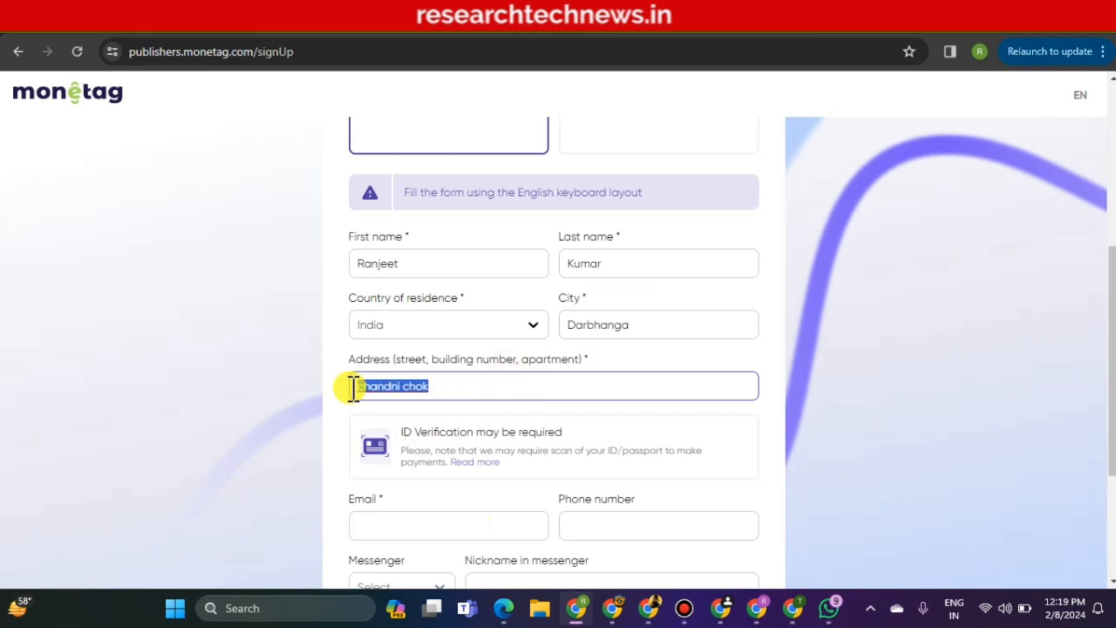
click(400, 388)
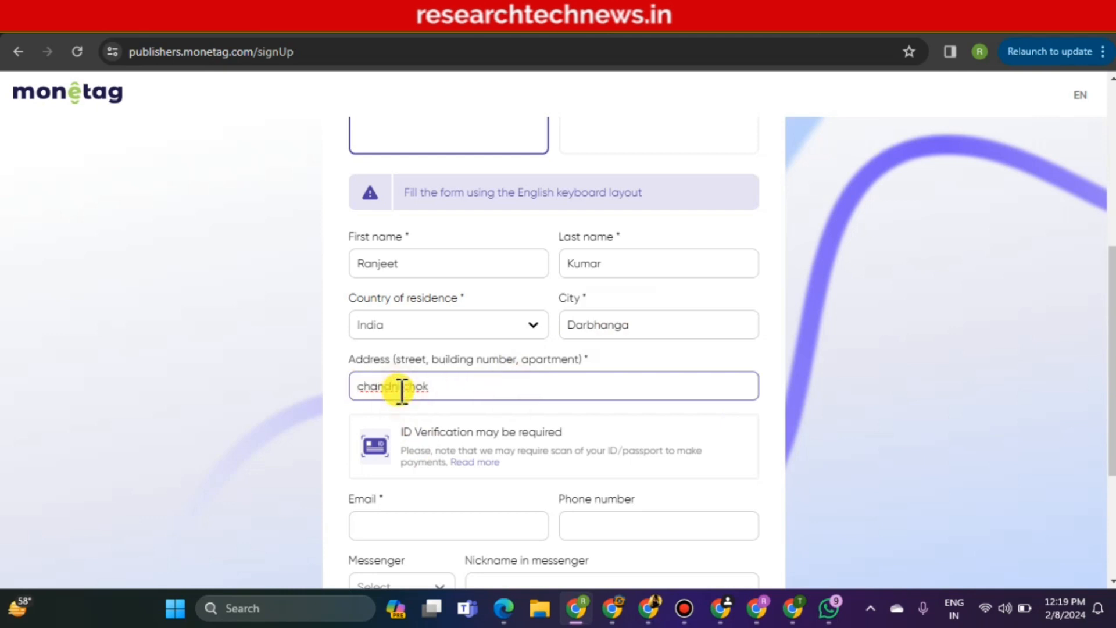
click(459, 522)
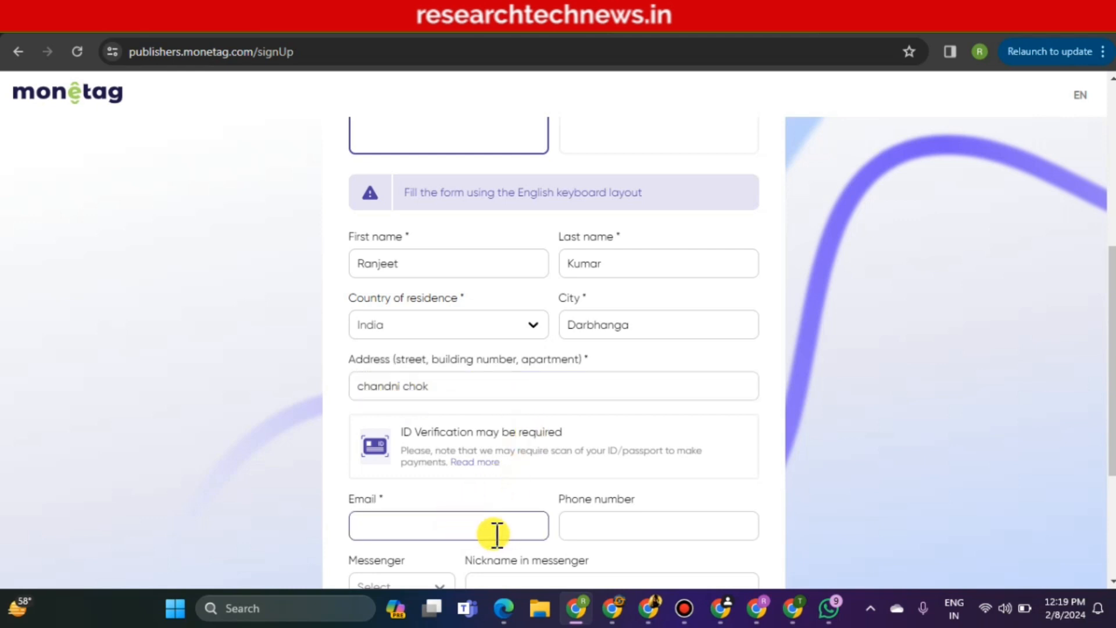
Copy the signed-in account's email address from Gmail's Google account panel
click(517, 34)
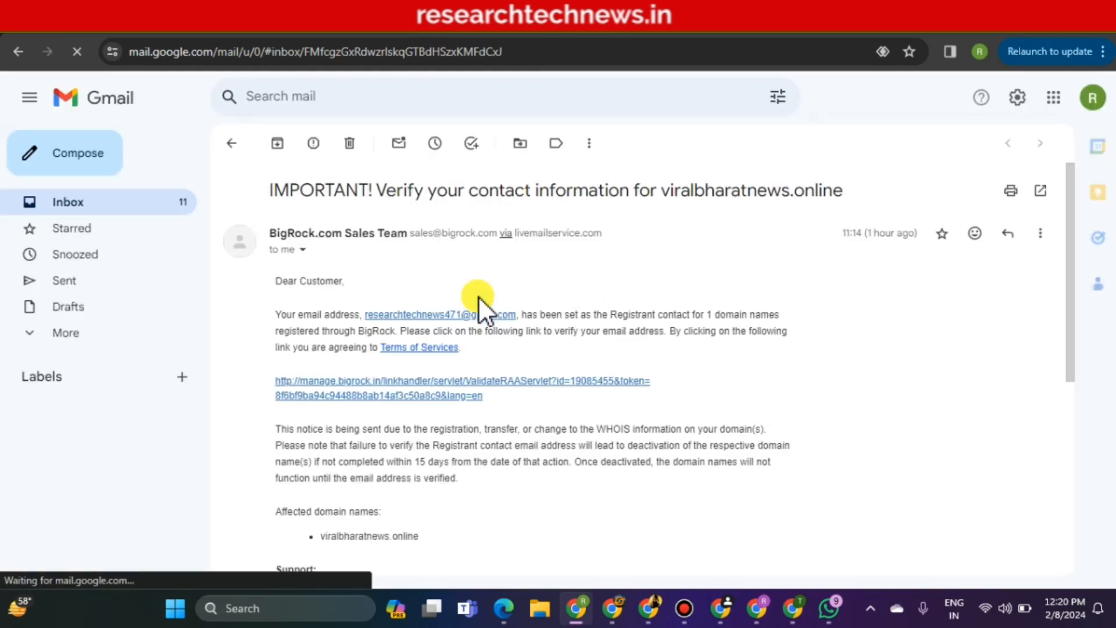
click(132, 207)
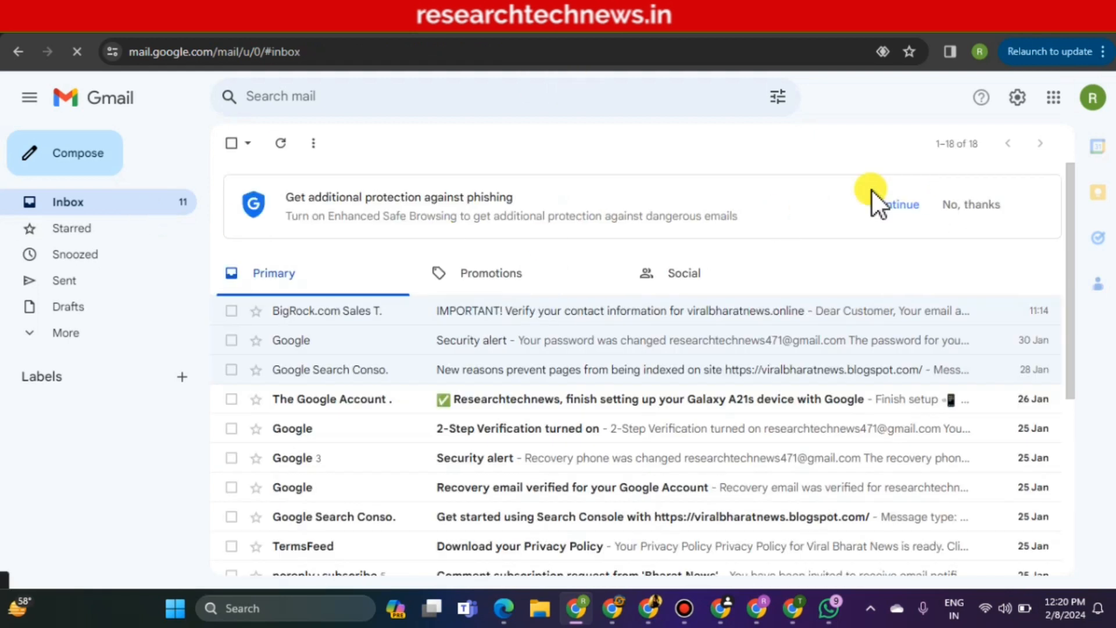
click(1087, 100)
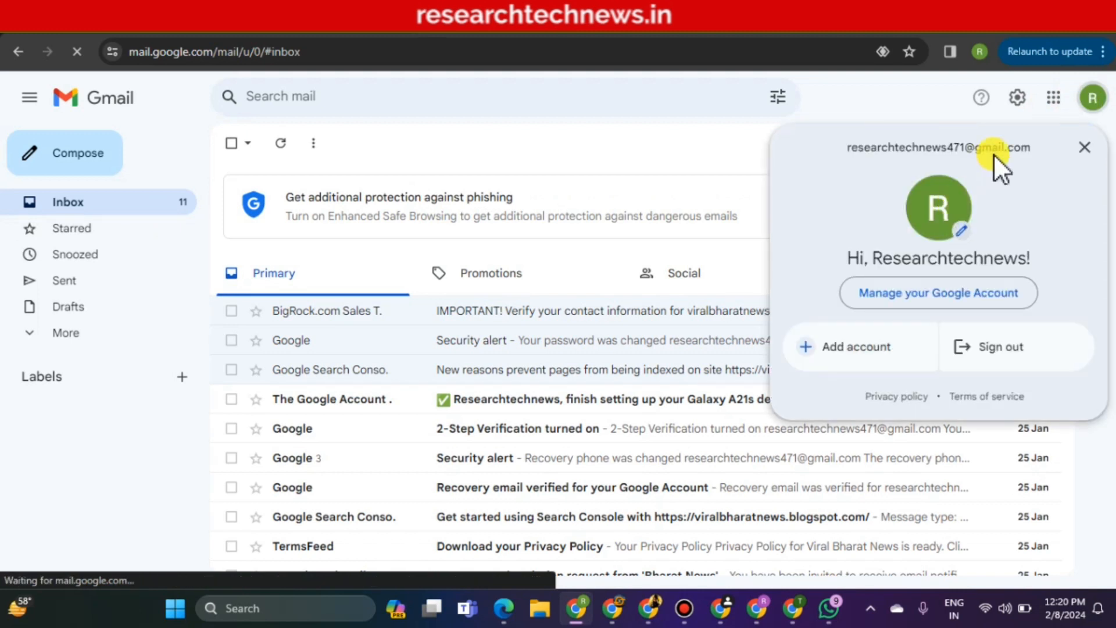
drag(1030, 151, 817, 153)
key(ctrl+c)
right_click(874, 142)
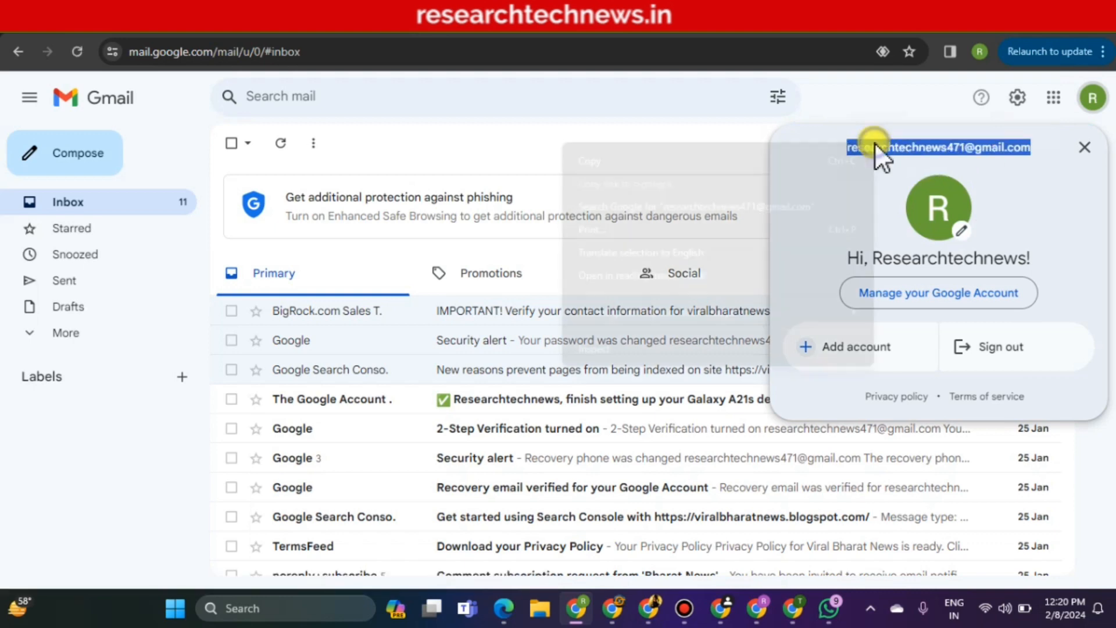
click(688, 158)
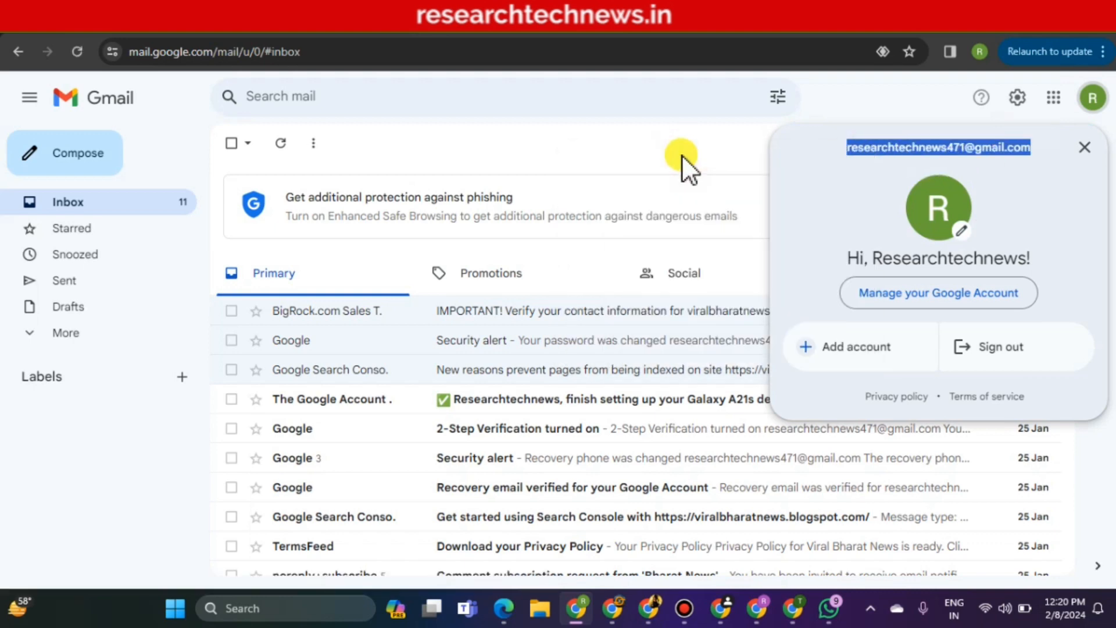
click(672, 26)
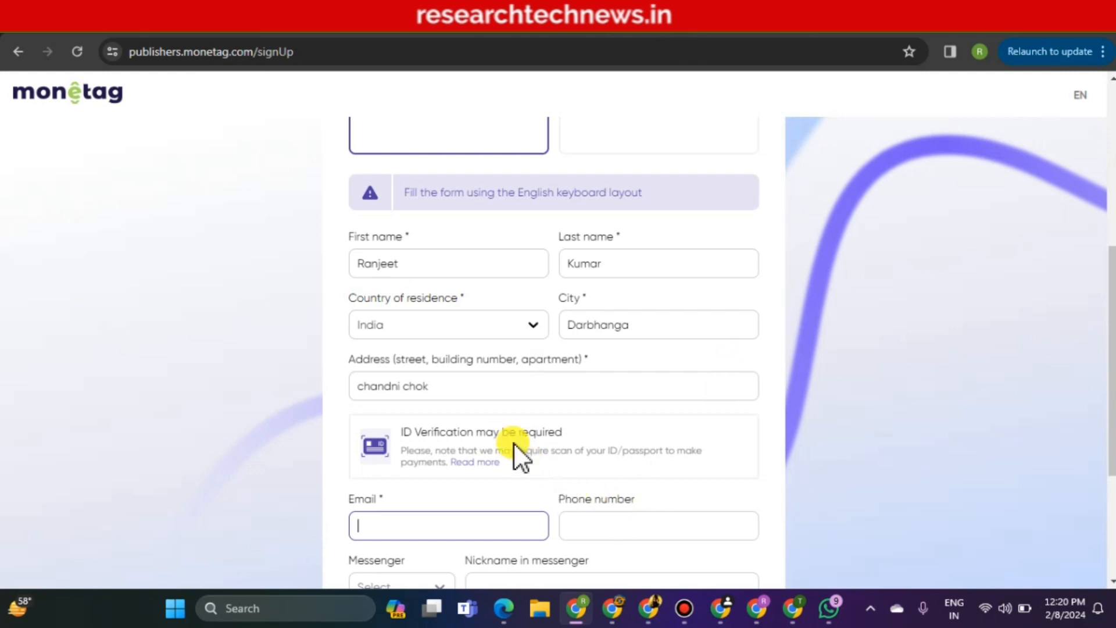
Paste the copied email address into the Email field and enter the phone number
right_click(462, 528)
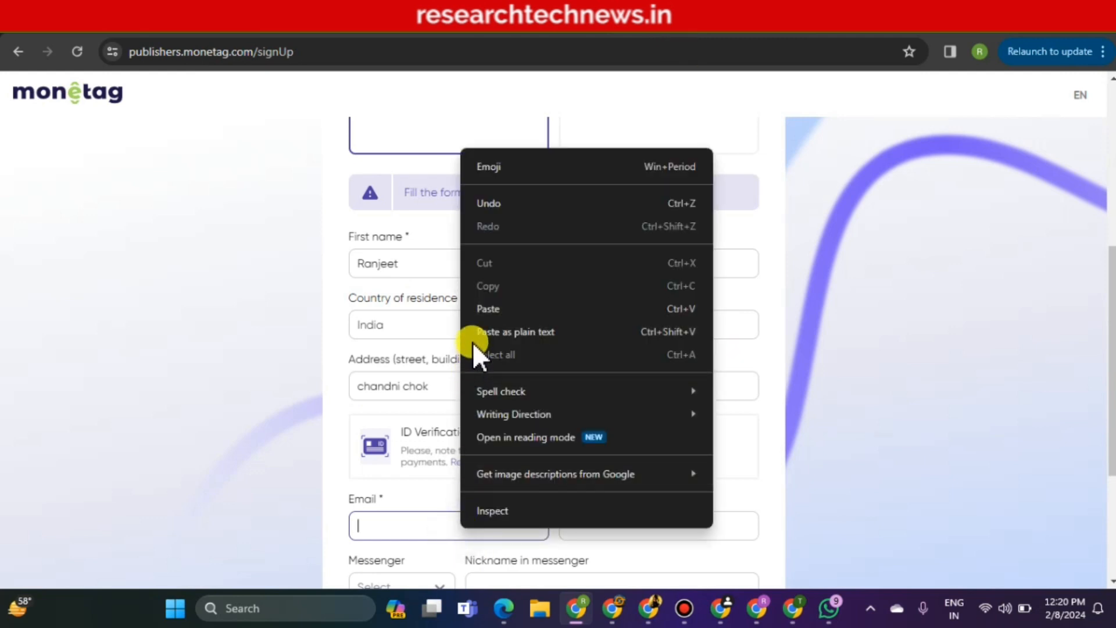
click(485, 303)
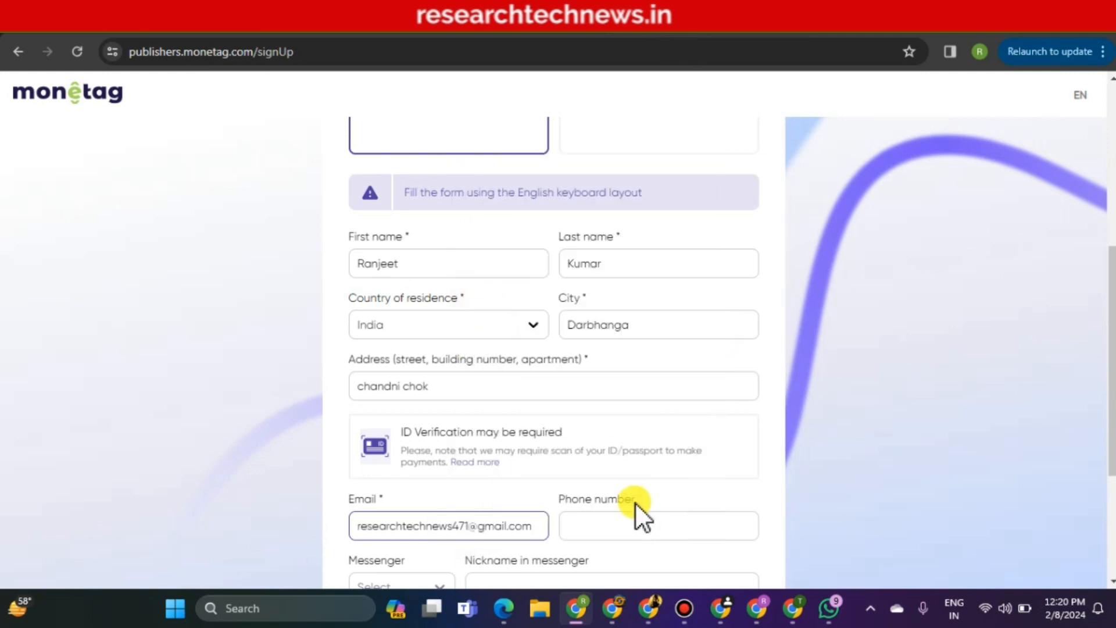
click(640, 525)
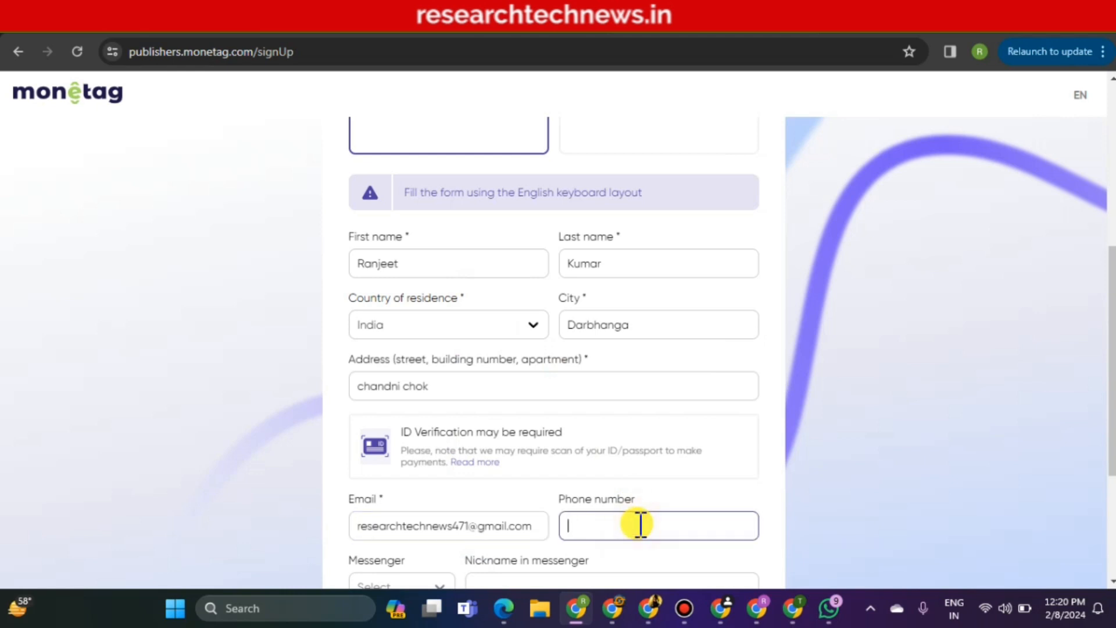
Choose WhatsApp as the messenger and enter the messenger nickname
scroll(413, 407, down, 3)
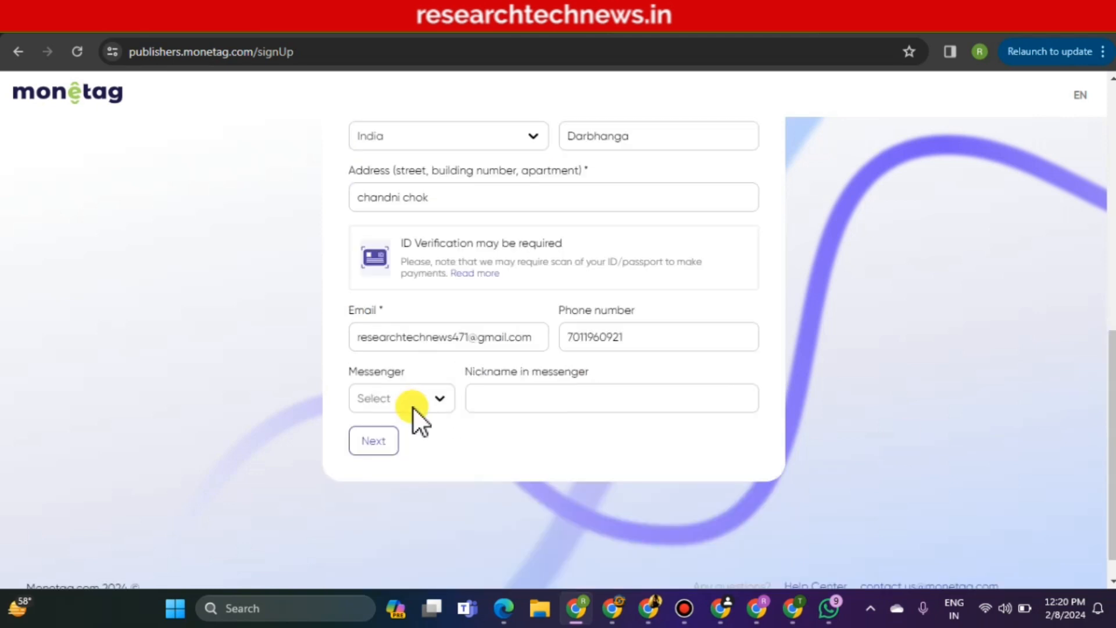
click(413, 404)
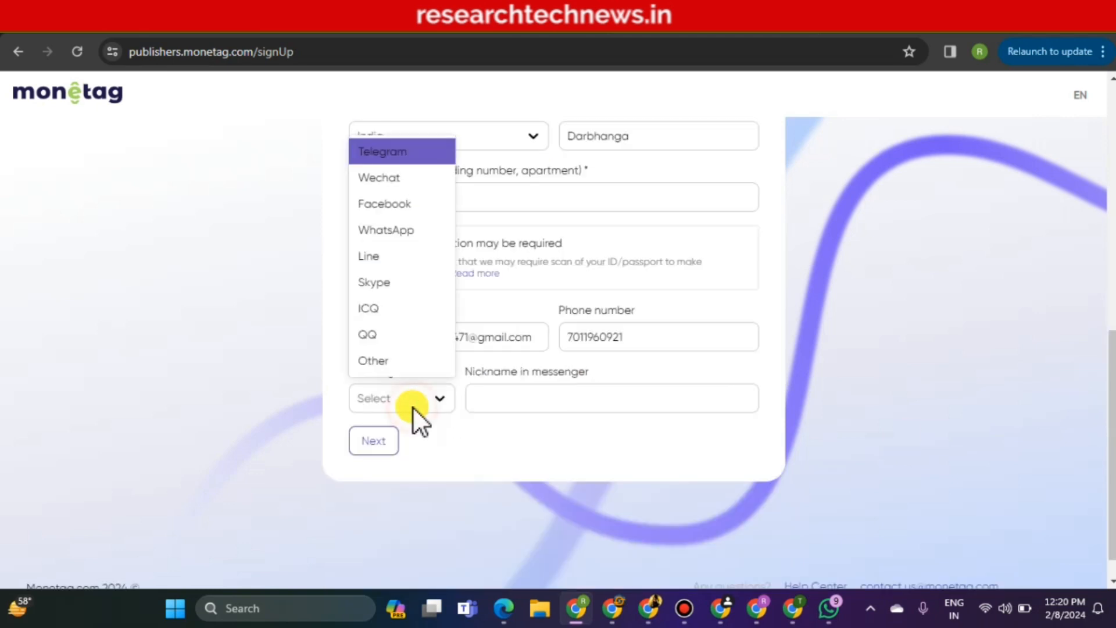
click(411, 233)
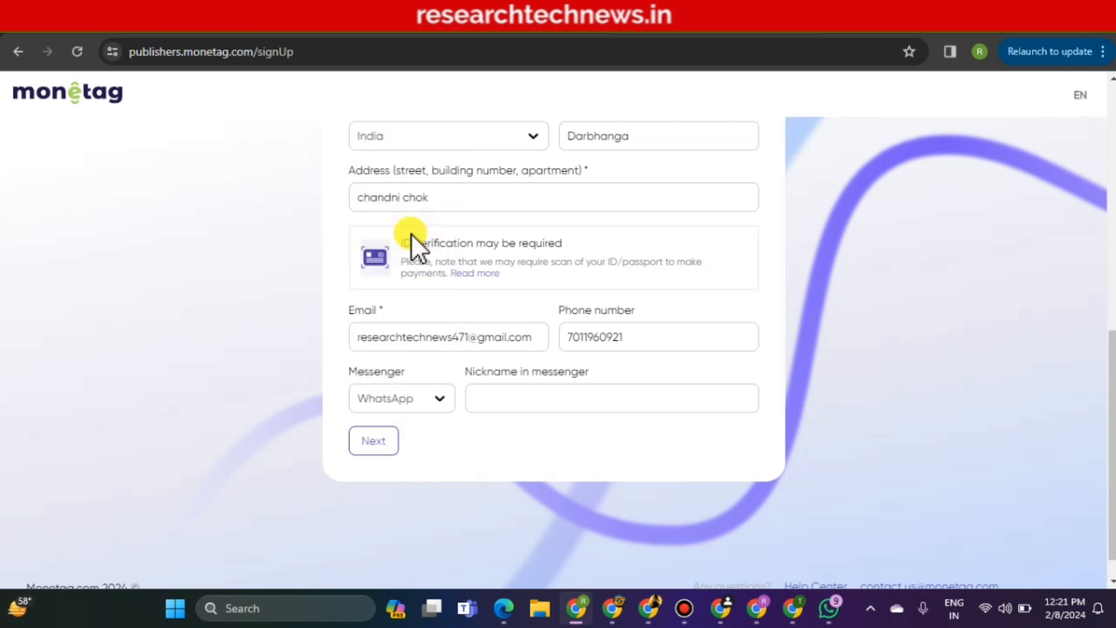
click(596, 401)
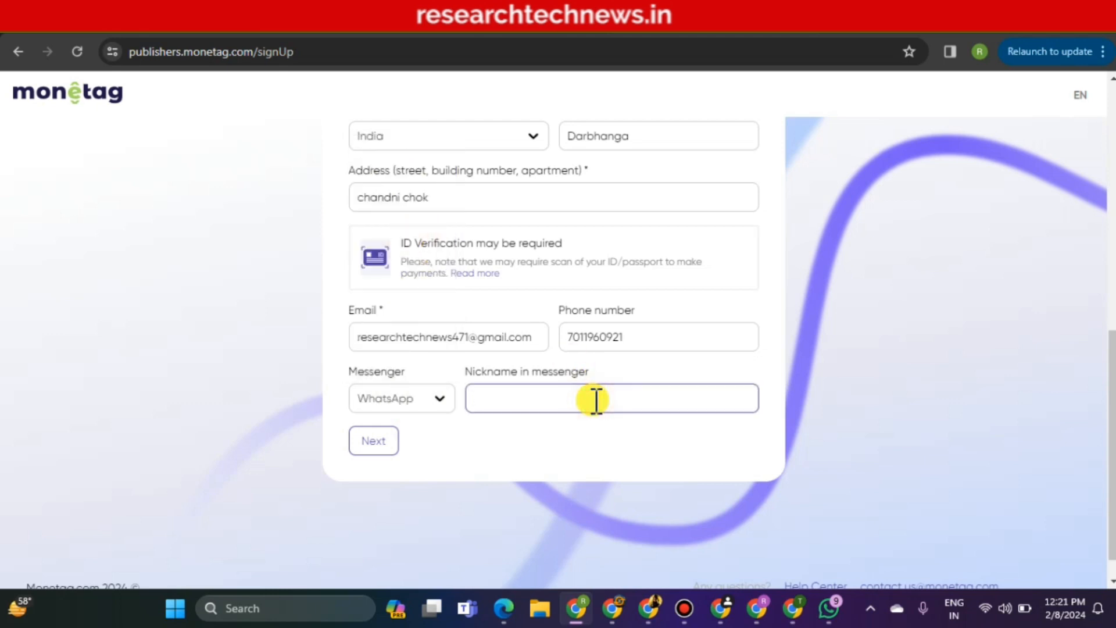
text(Ranjeet)
scroll(554, 349, up, 6)
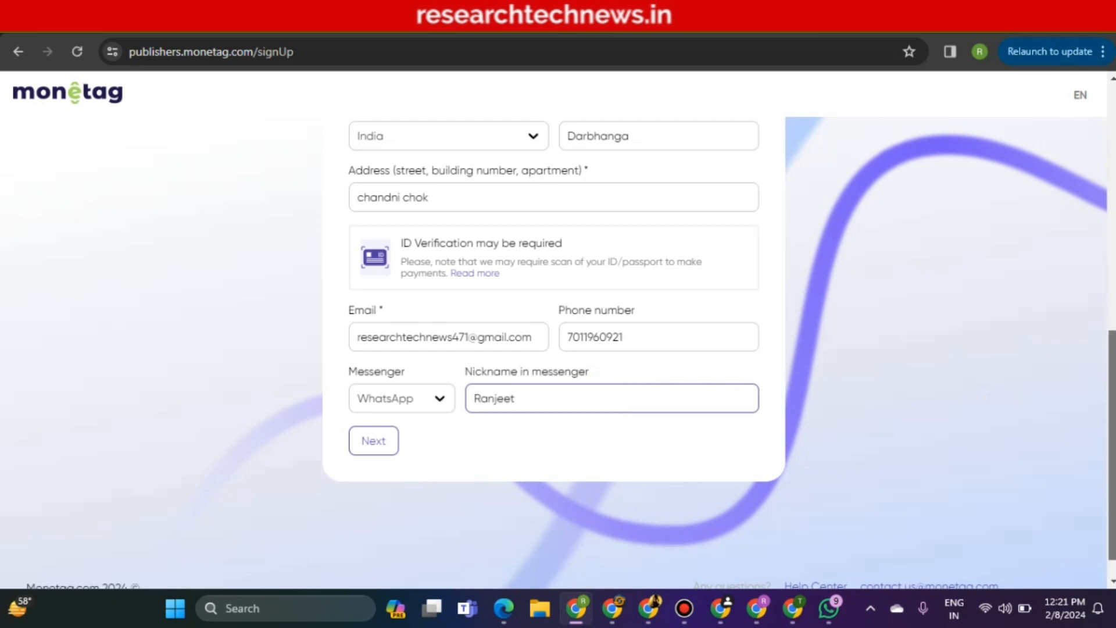
scroll(553, 349, down, 1)
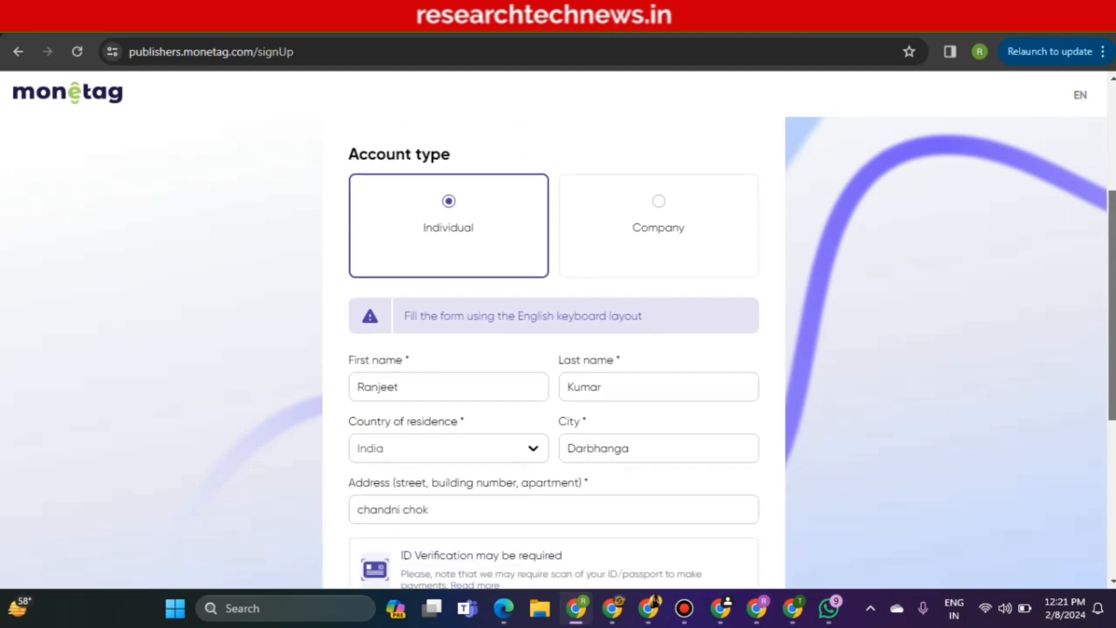
scroll(554, 348, down, 2)
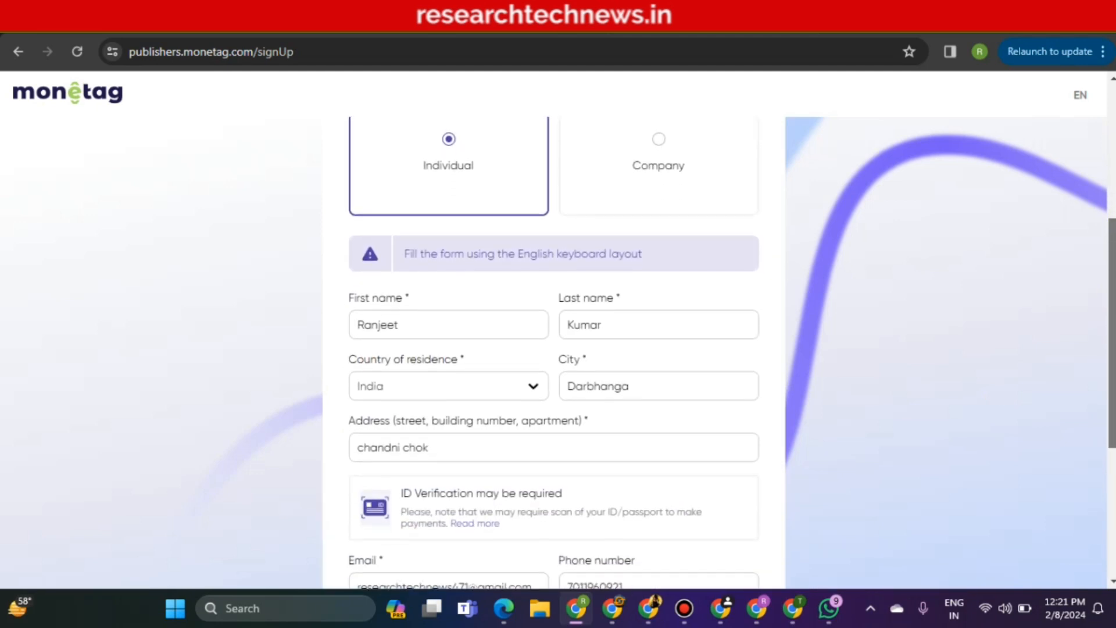
scroll(553, 349, down, 3)
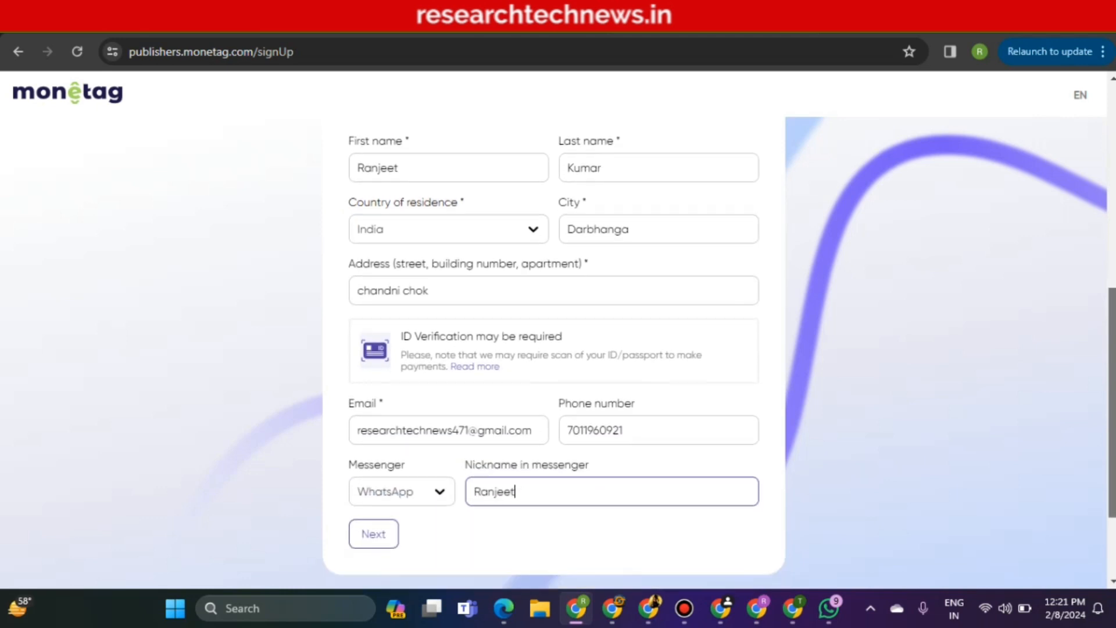
scroll(553, 349, down, 2)
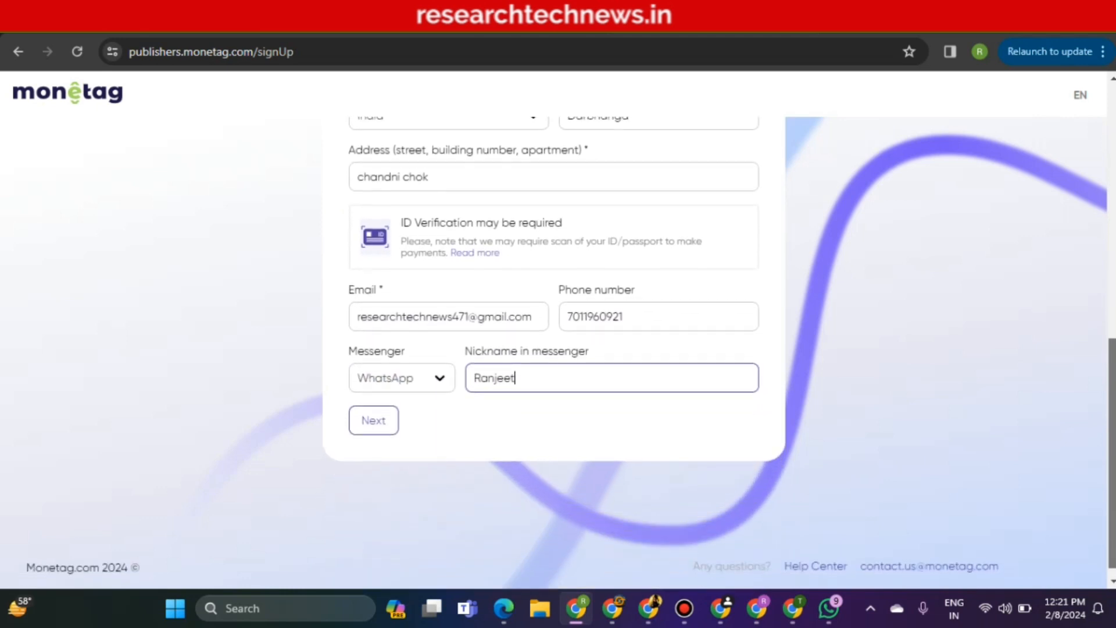
scroll(553, 348, down, 1)
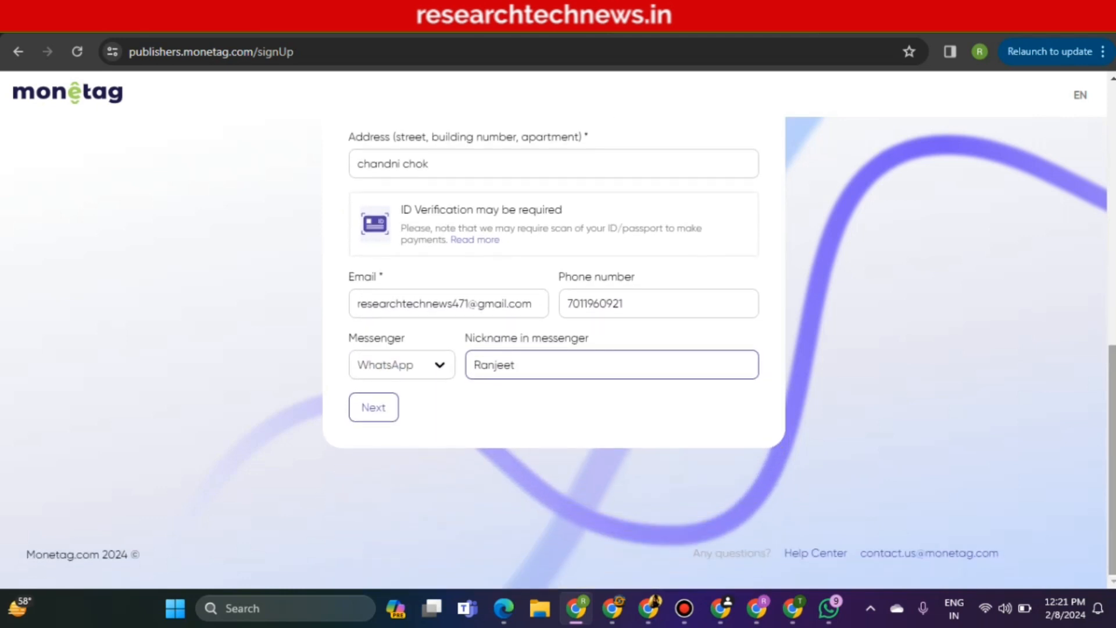
Move to the experience questions and set the traffic to monetize to 'I have a website…'
click(375, 410)
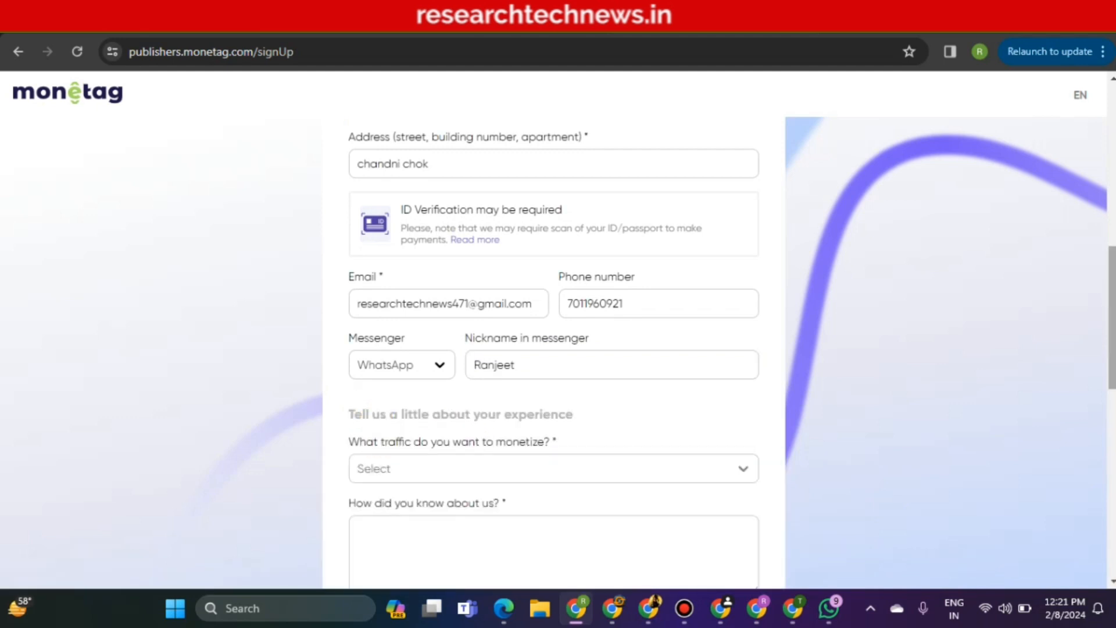
scroll(553, 349, down, 2)
scroll(309, 134, down, 4)
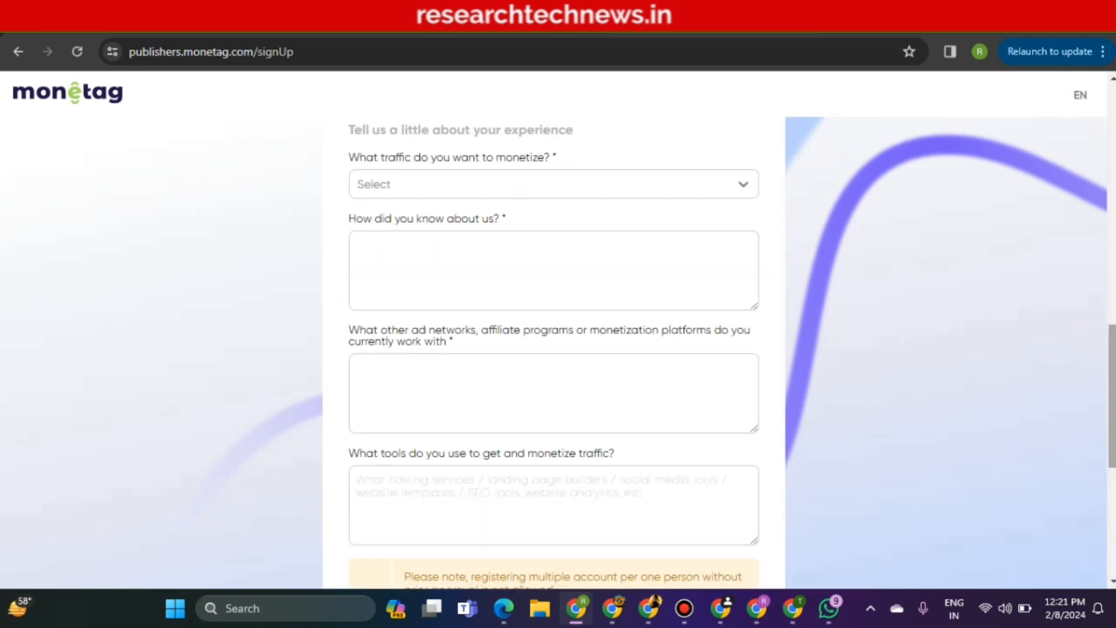
click(402, 189)
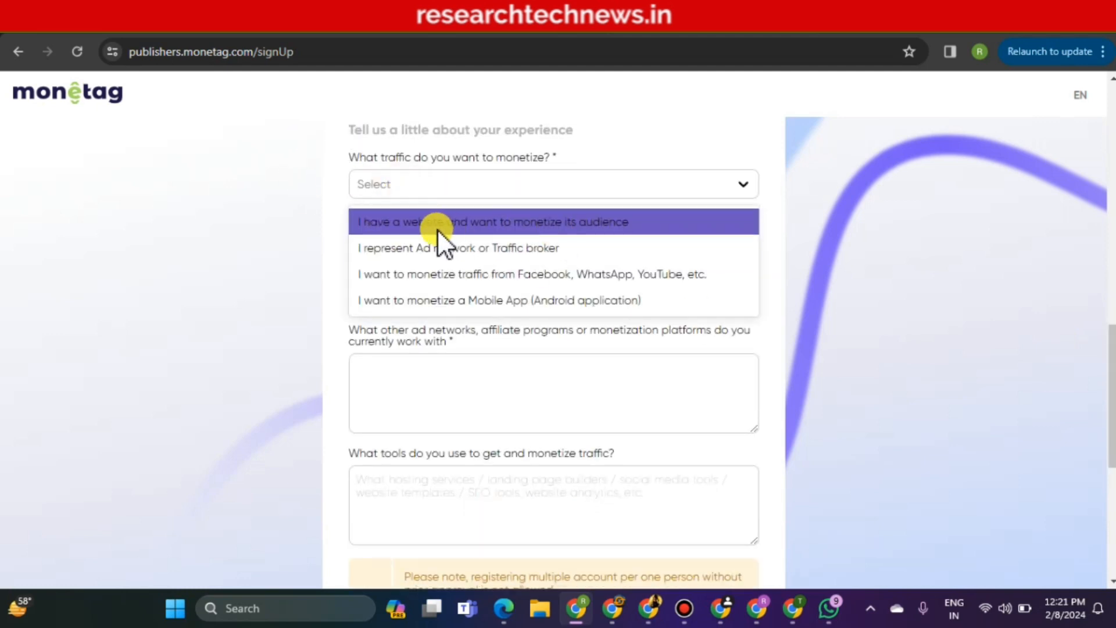
click(410, 229)
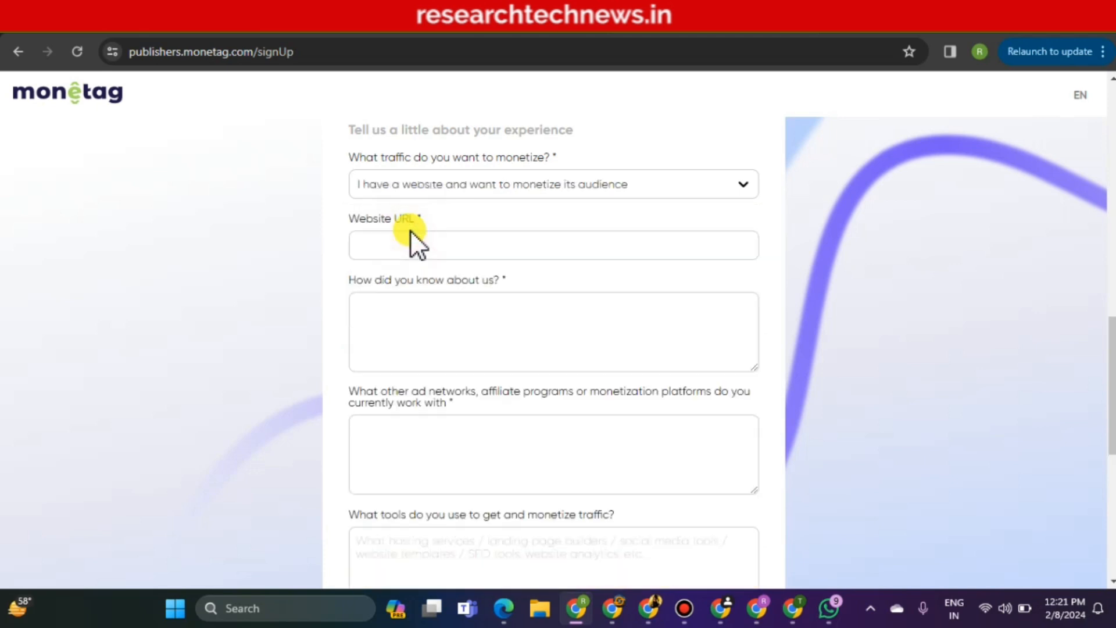
click(602, 246)
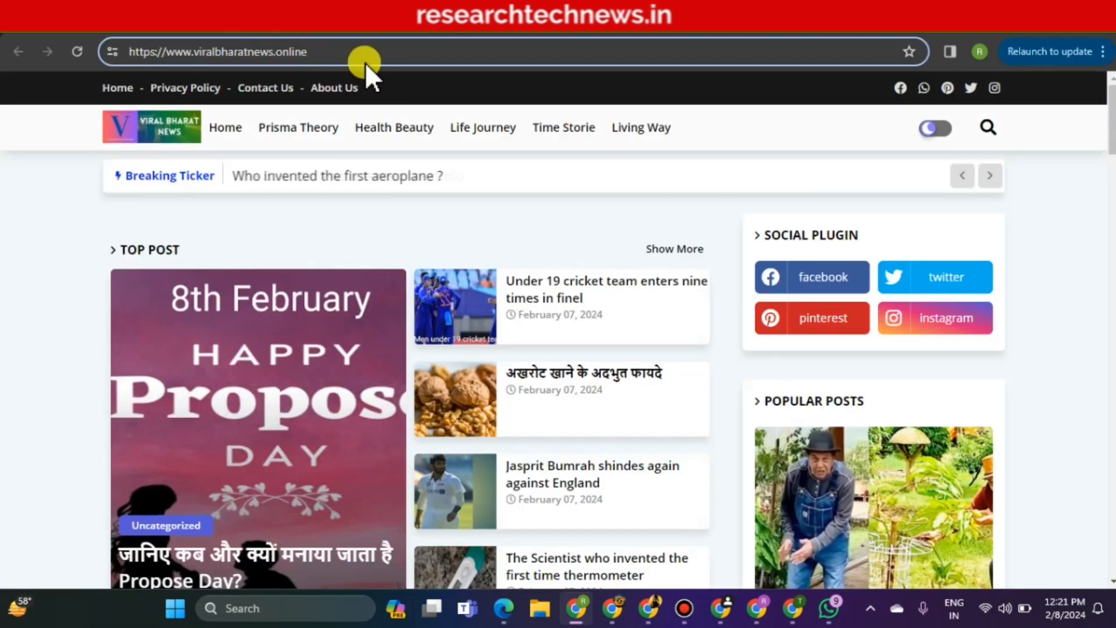
click(128, 52)
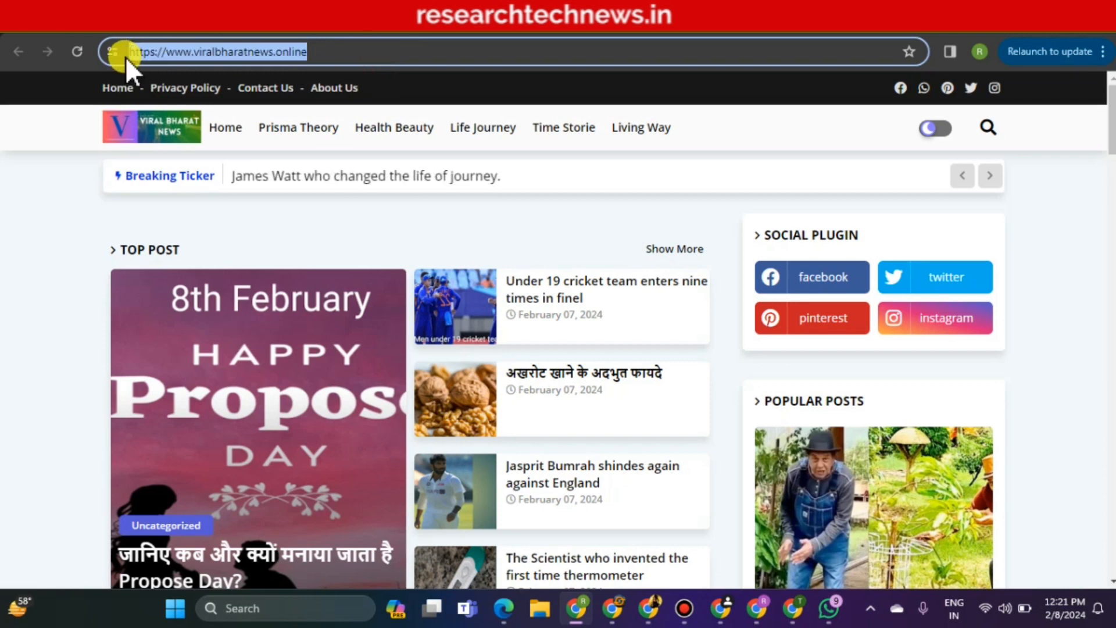
right_click(177, 50)
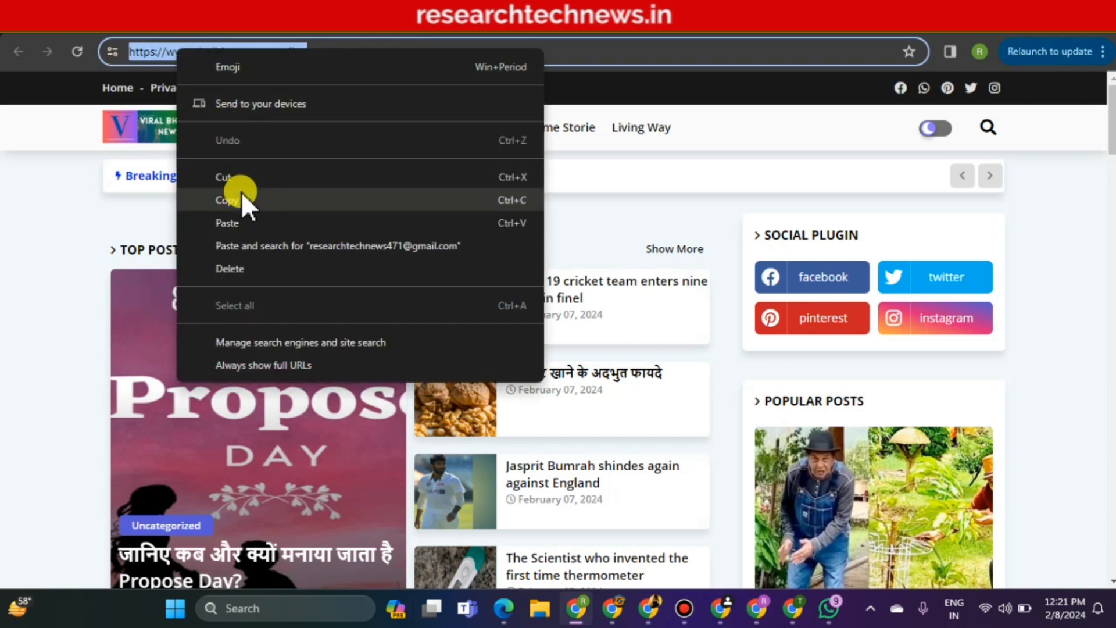
click(242, 198)
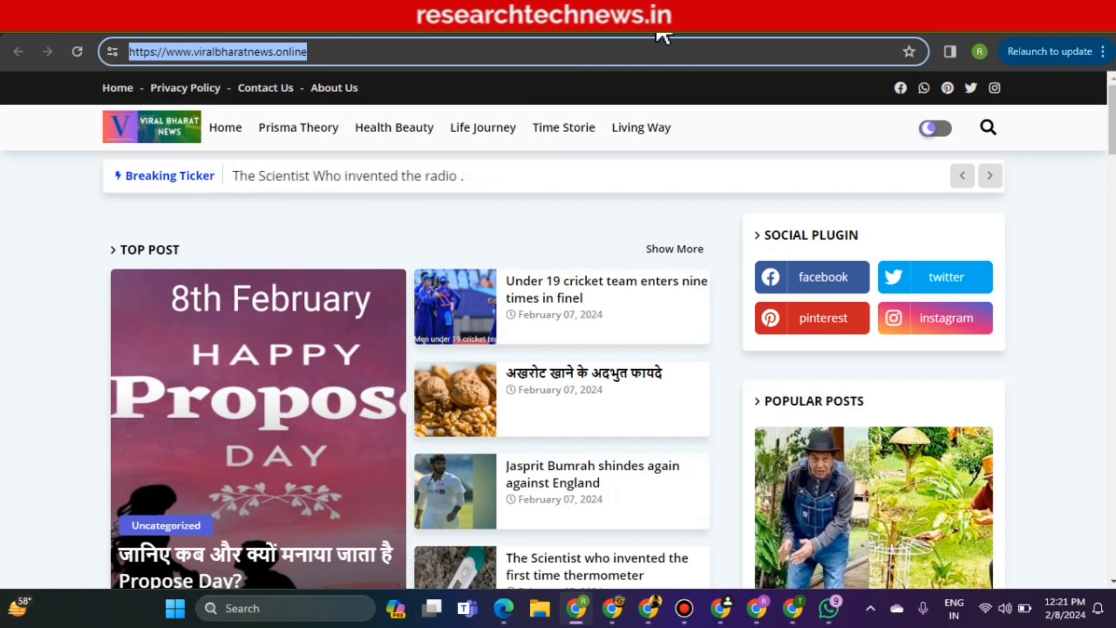
click(662, 34)
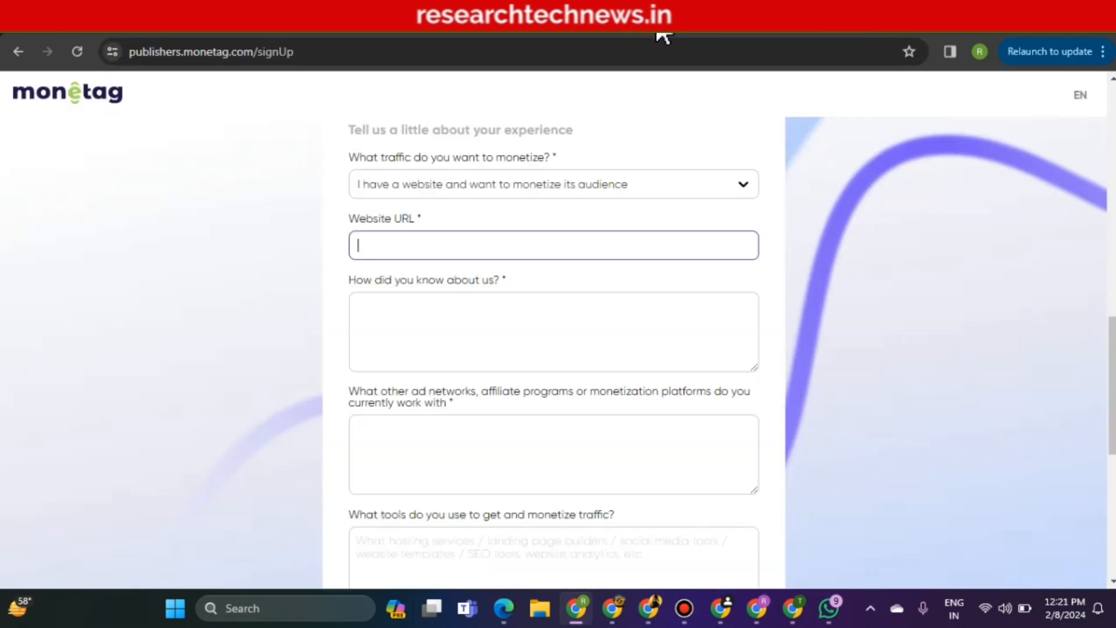
right_click(497, 244)
click(541, 401)
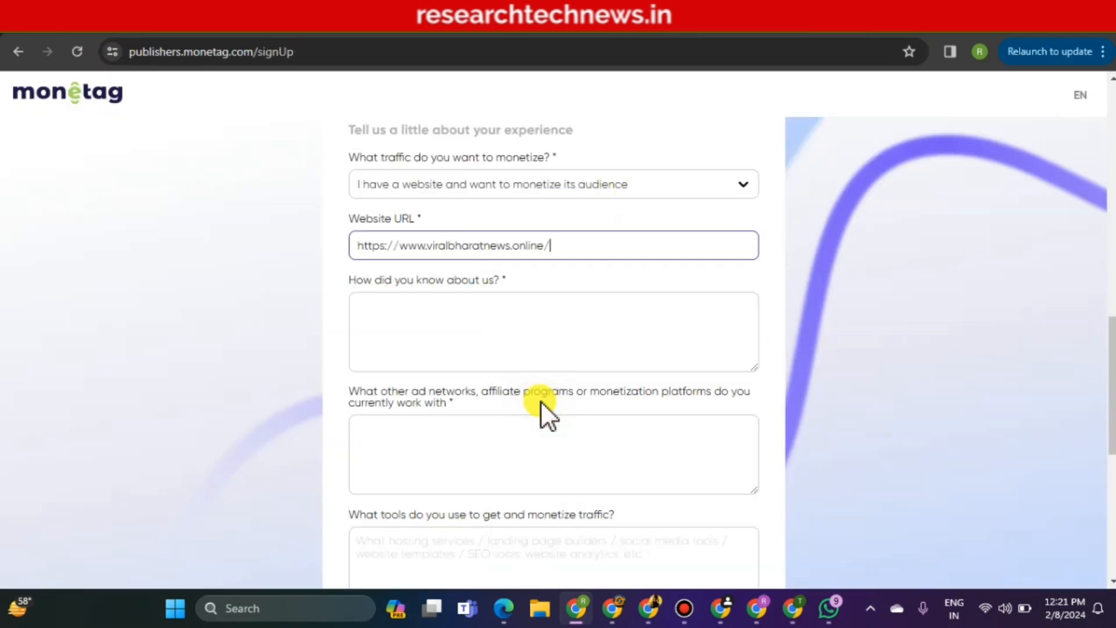
click(453, 340)
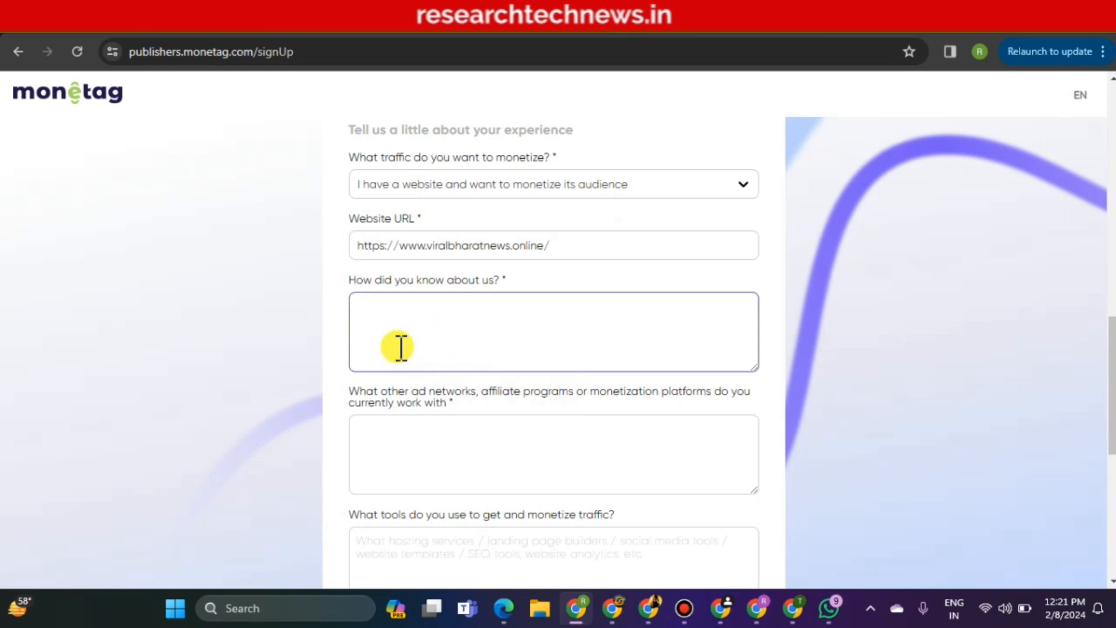
click(134, 25)
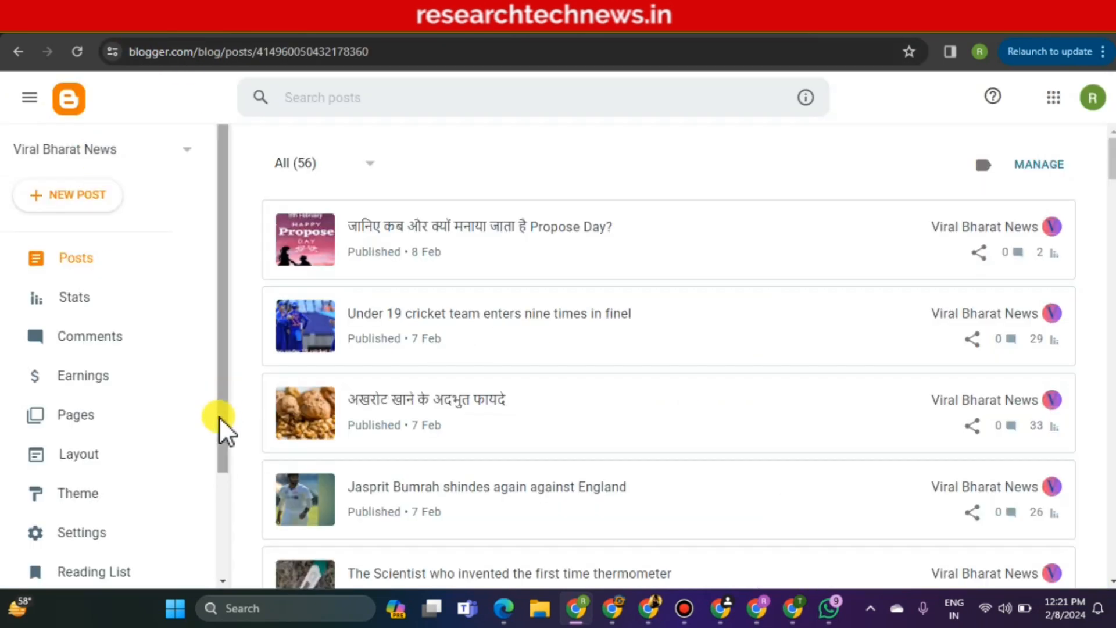
Open the Viral Bharat News Description setting in Blogger and copy its entire text
click(113, 534)
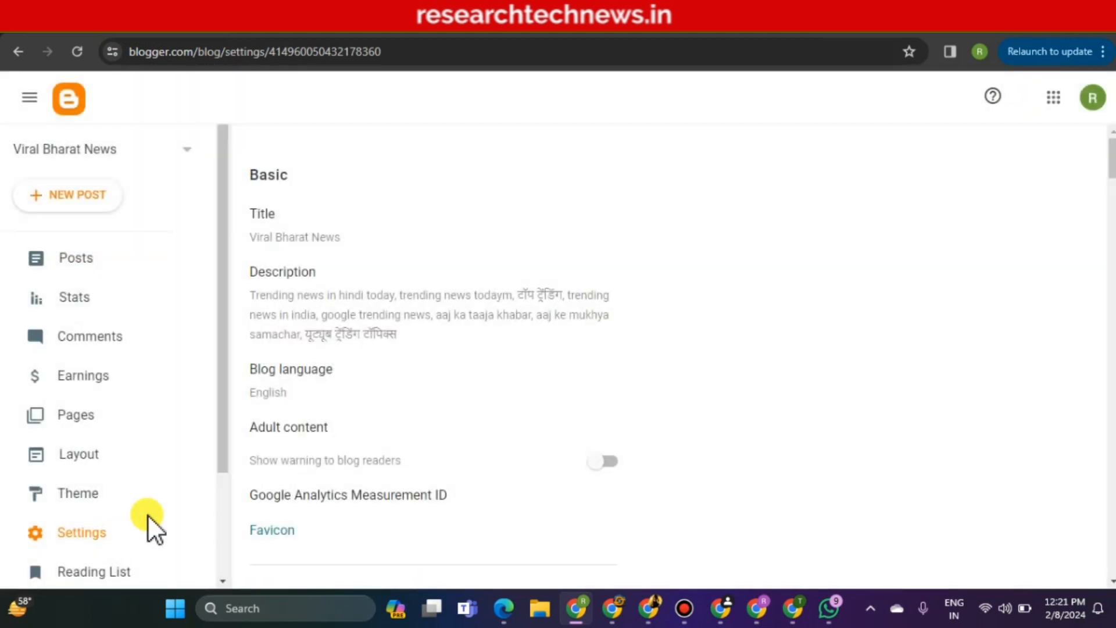
click(291, 311)
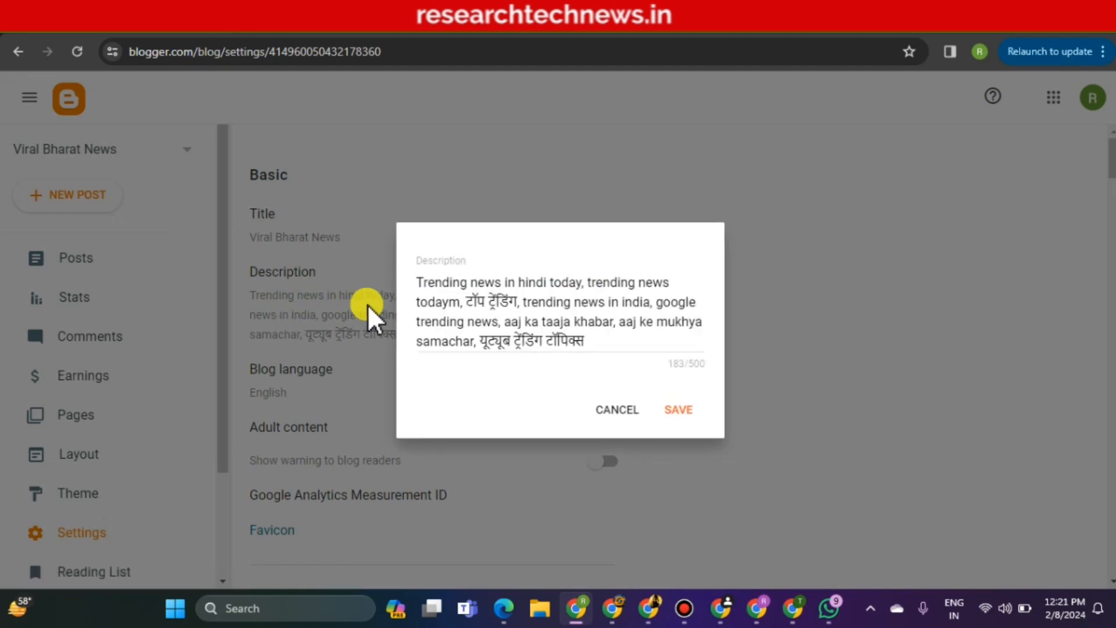
click(416, 280)
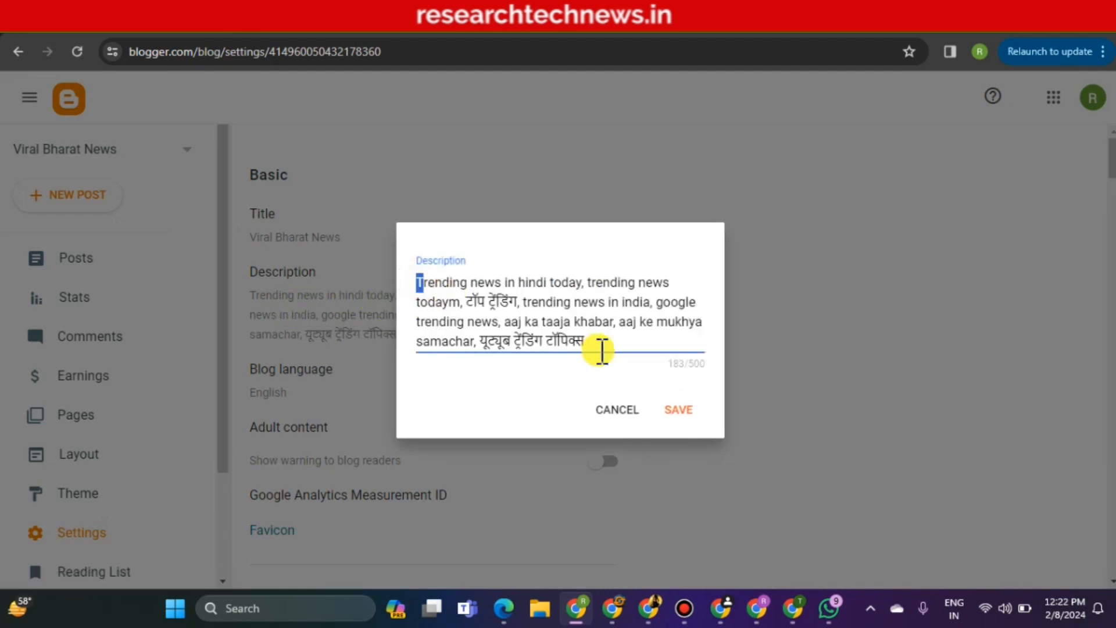
shift+click(605, 351)
right_click(536, 317)
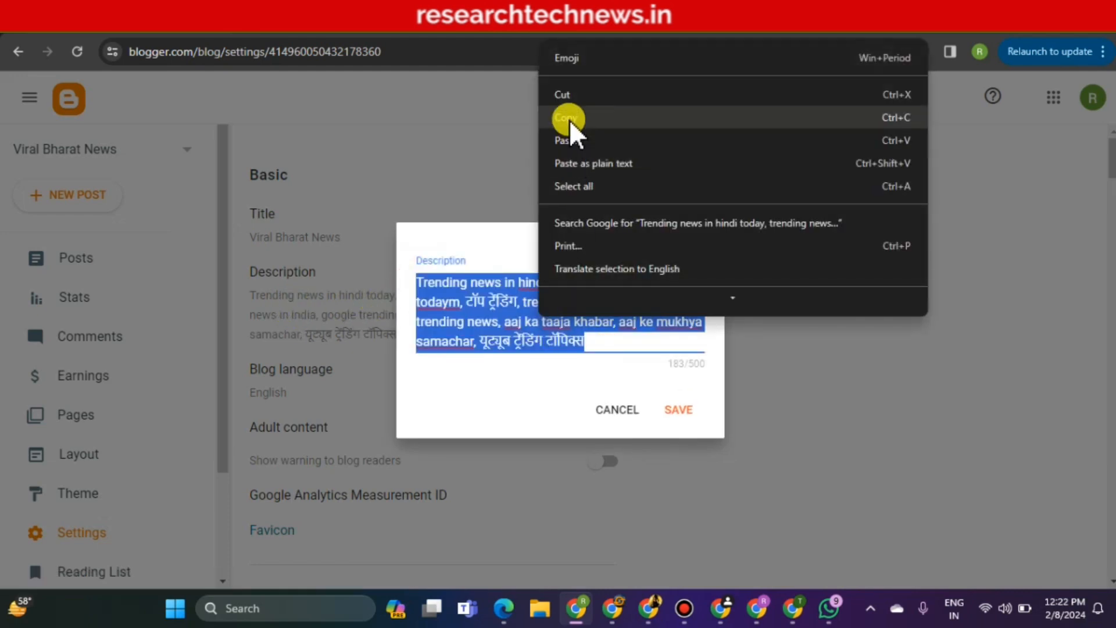
click(569, 118)
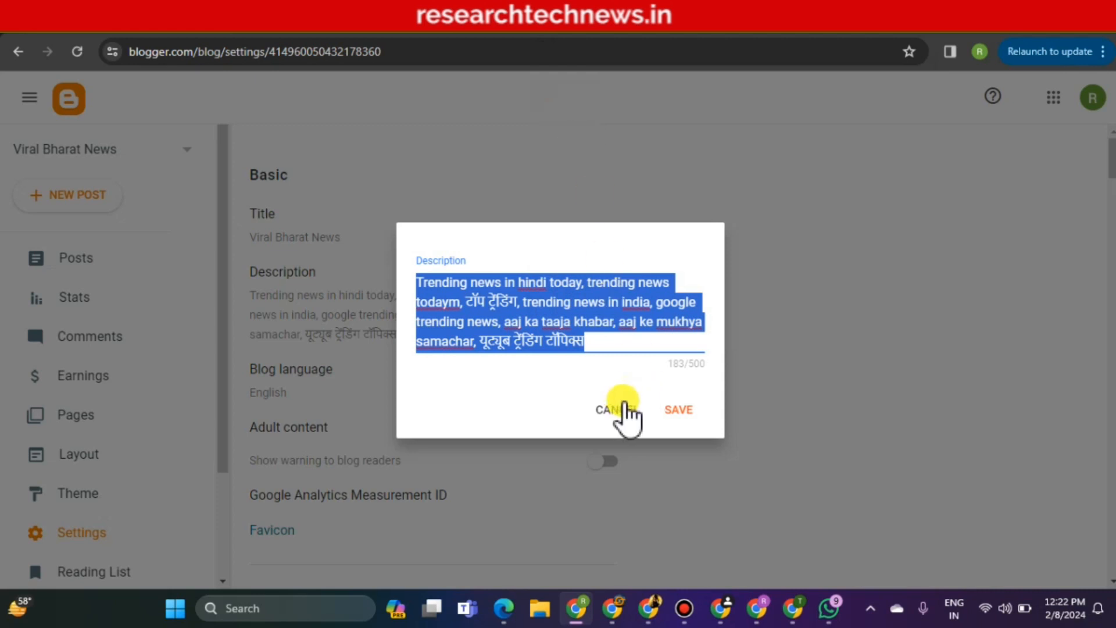
Paste the copied blog description into all three Monetag experience answer boxes
click(663, 26)
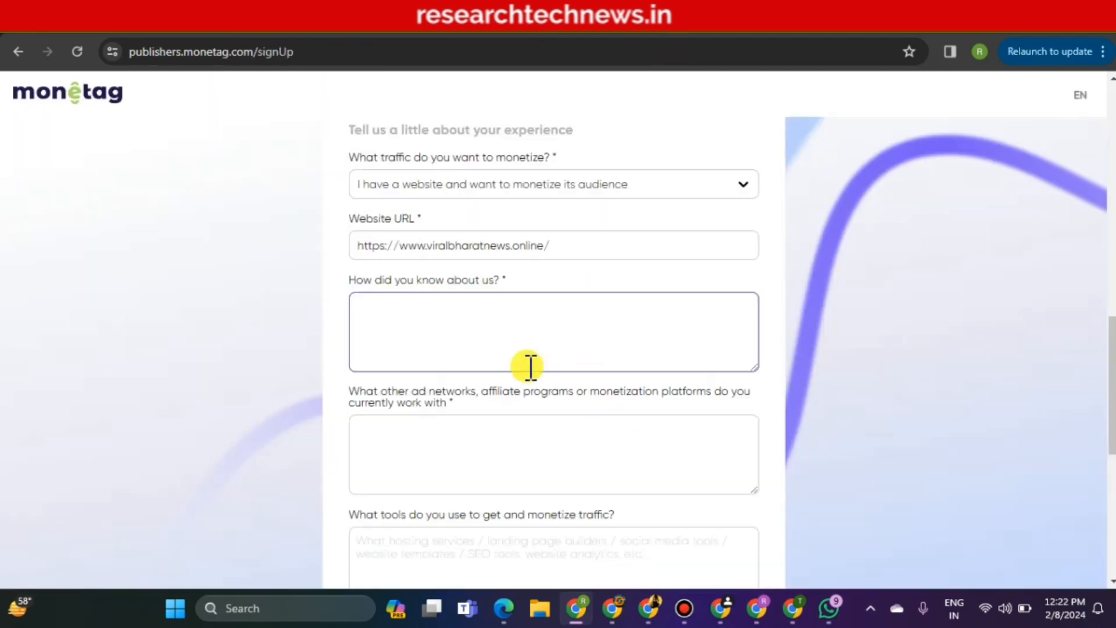
right_click(475, 317)
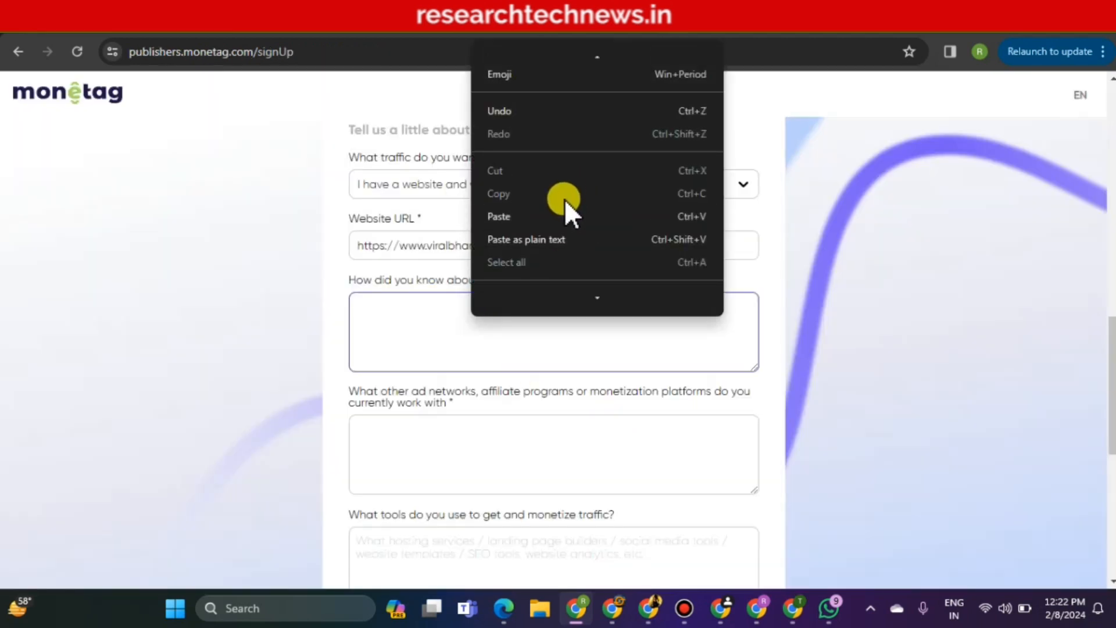
click(566, 218)
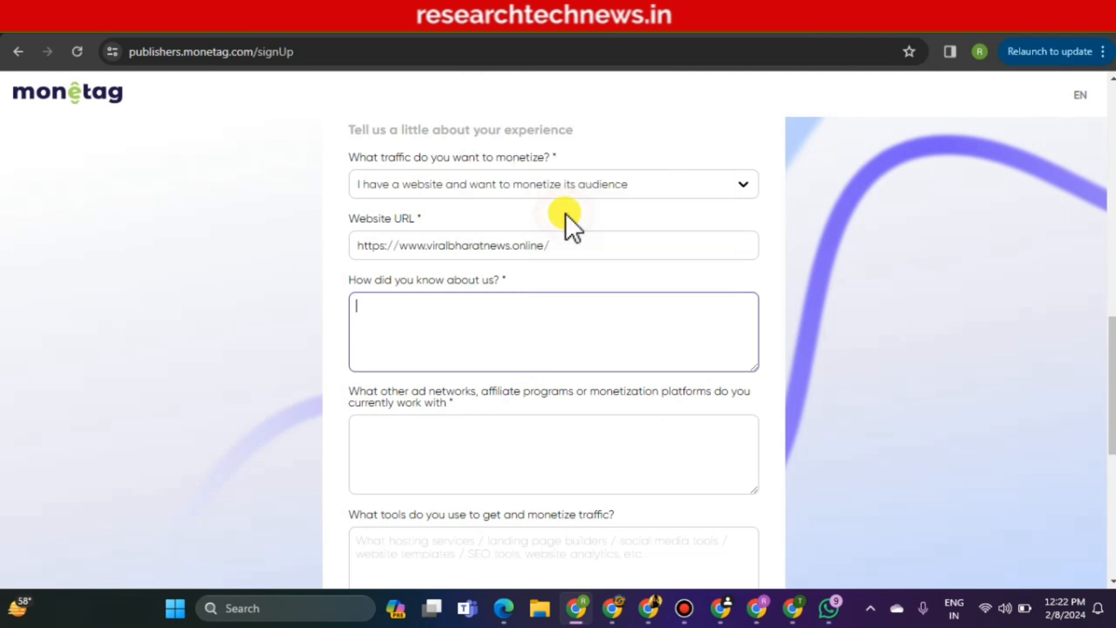
click(498, 435)
right_click(498, 434)
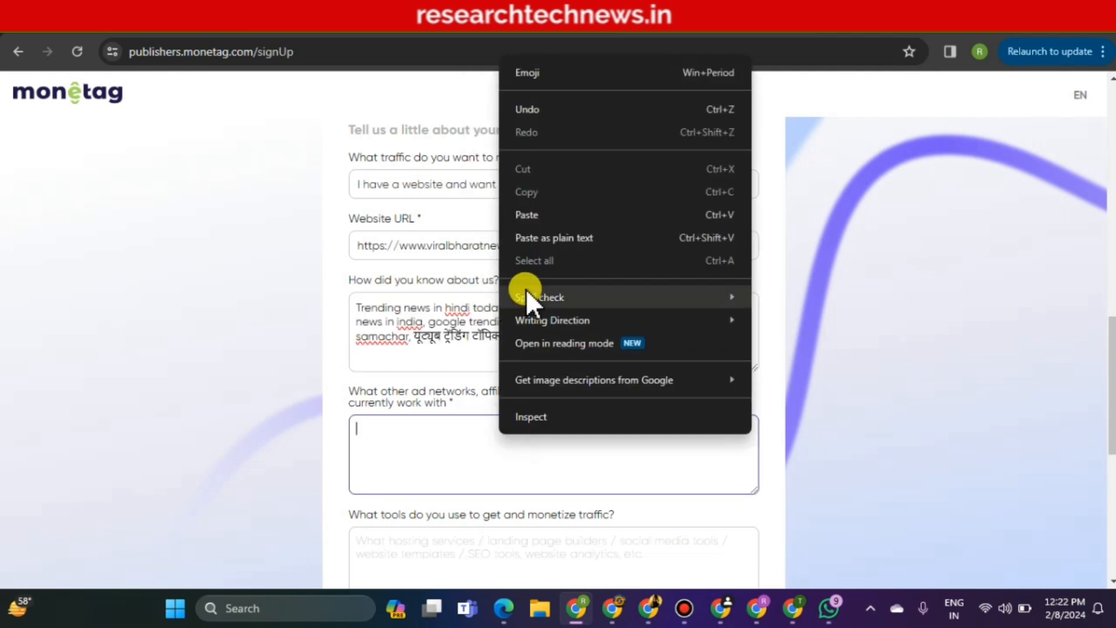
click(529, 218)
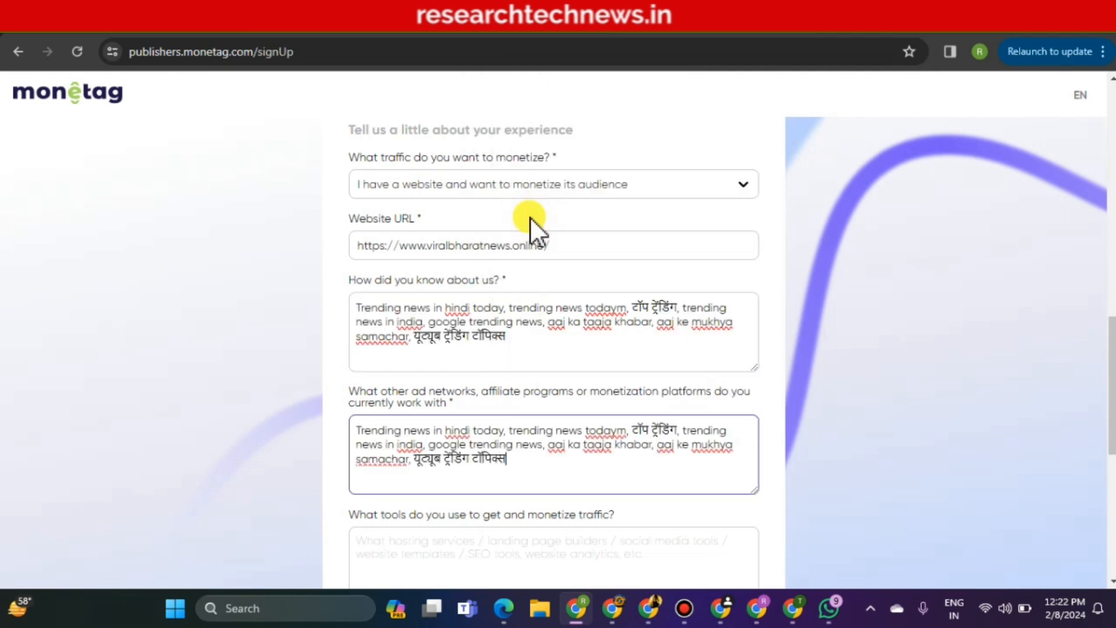
right_click(461, 550)
click(490, 337)
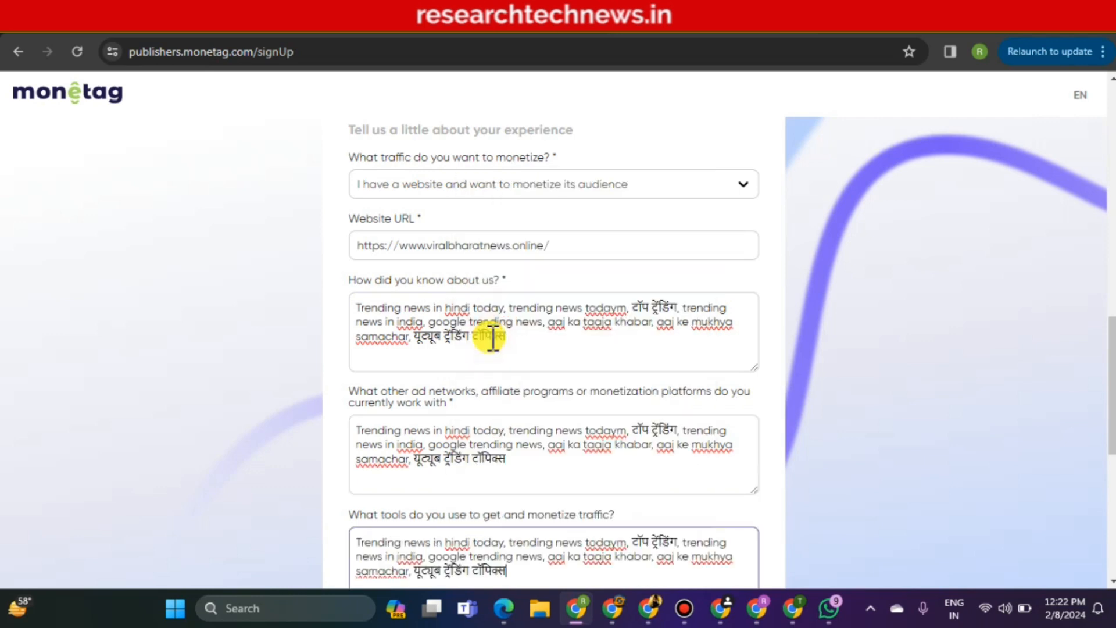
Scroll down the signup form and accept the terms and conditions
scroll(554, 349, down, 4)
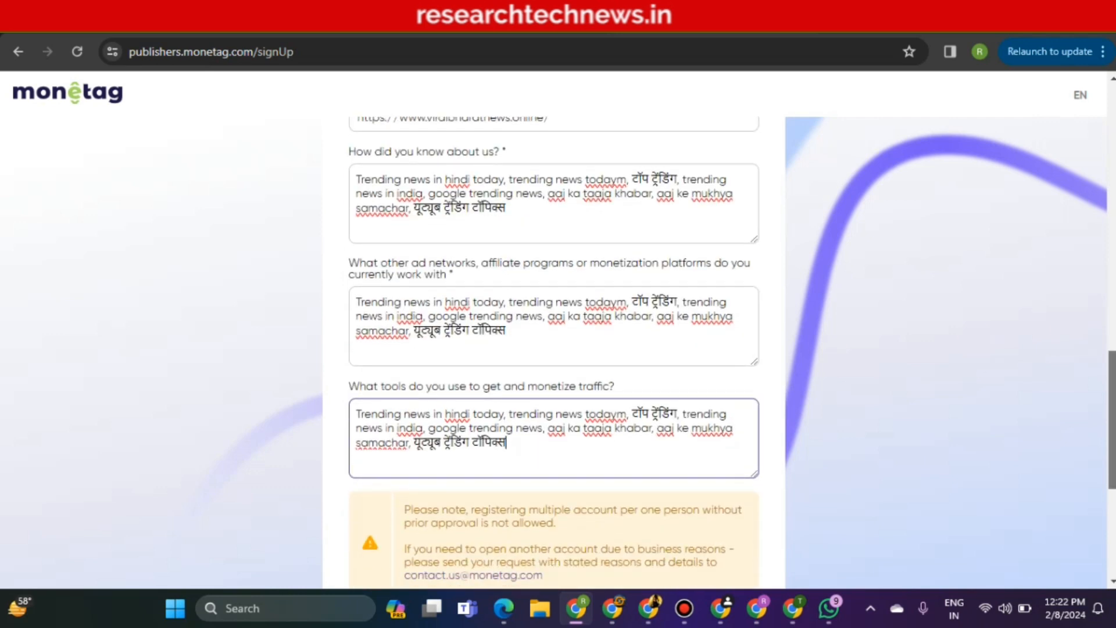
scroll(1111, 340, up, 4)
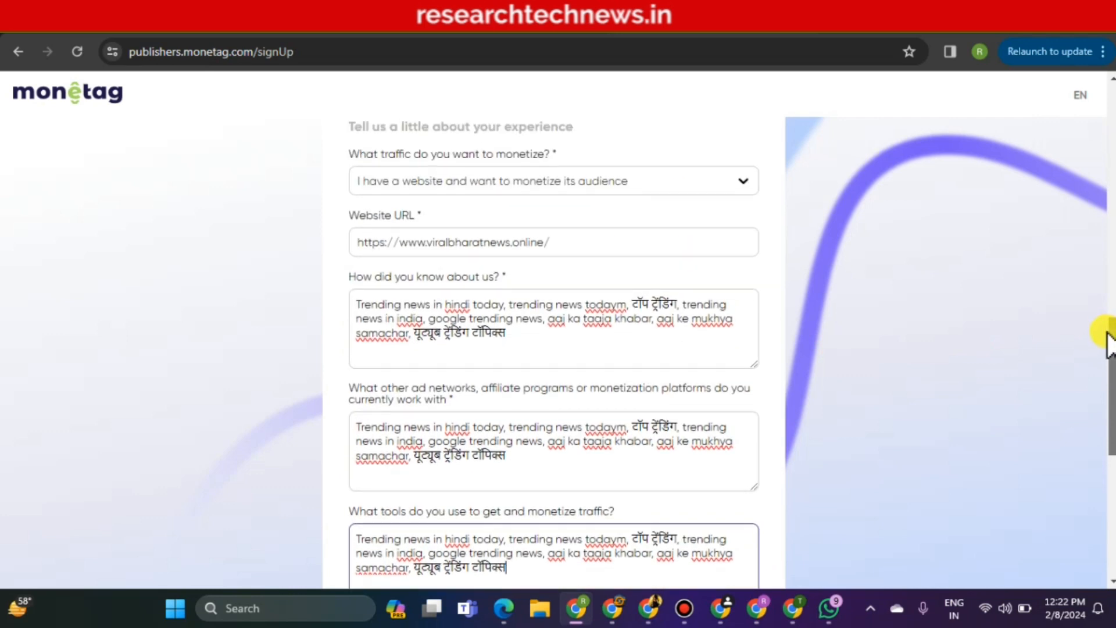
scroll(1111, 360, down, 4)
scroll(554, 349, down, 2)
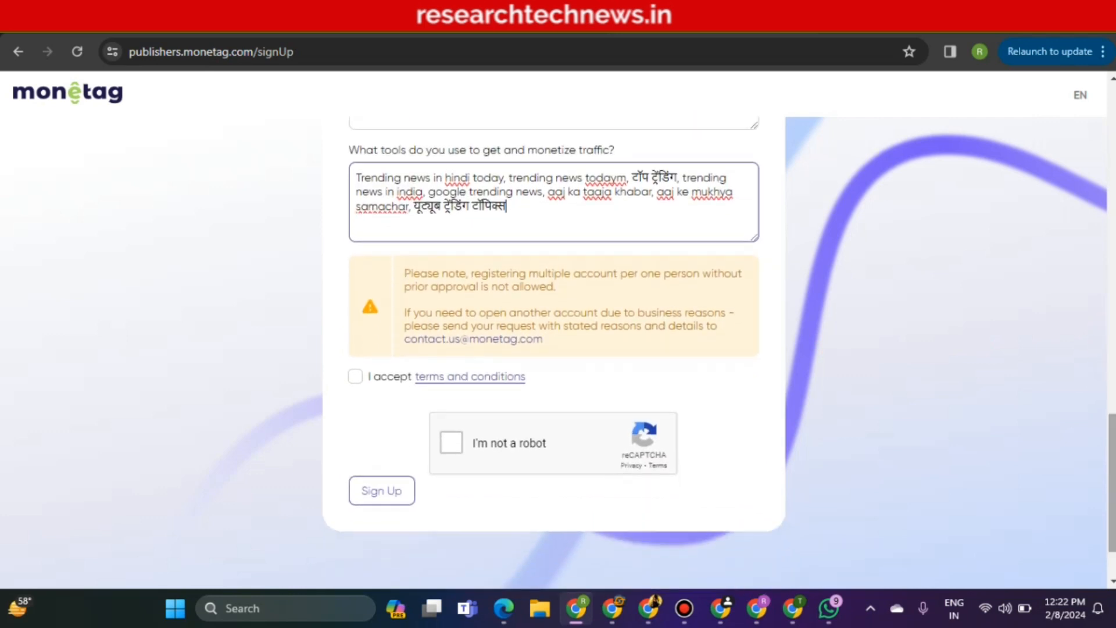
click(357, 379)
Accept the terms, pick the three bicycle images in the reCAPTCHA, and submit the signup
click(354, 378)
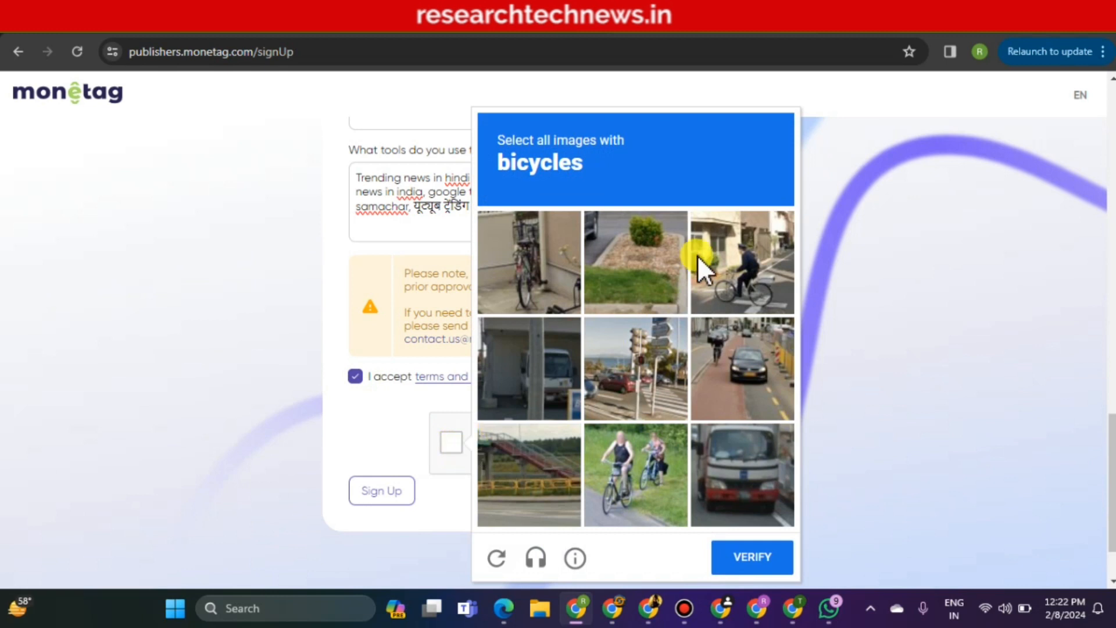
drag(507, 169, 597, 169)
click(596, 170)
click(525, 294)
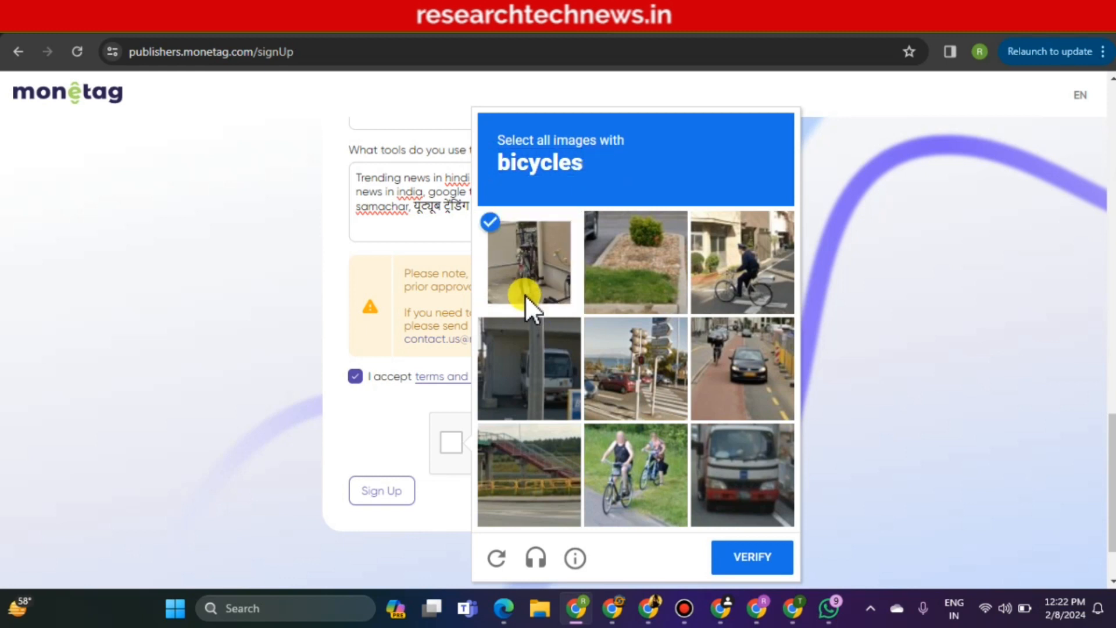
click(717, 280)
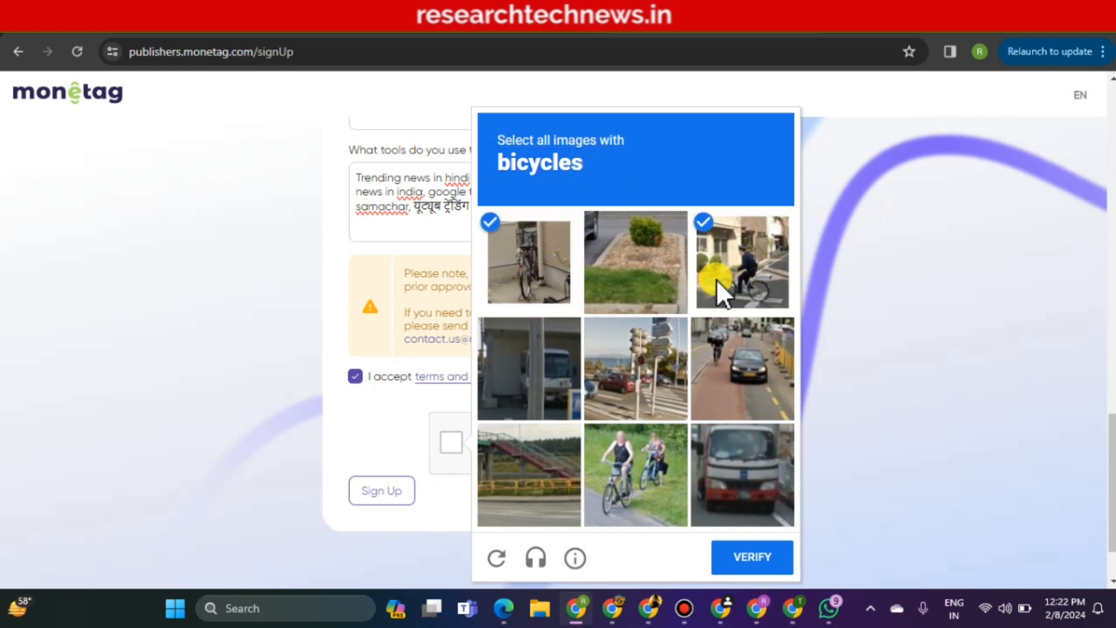
click(646, 484)
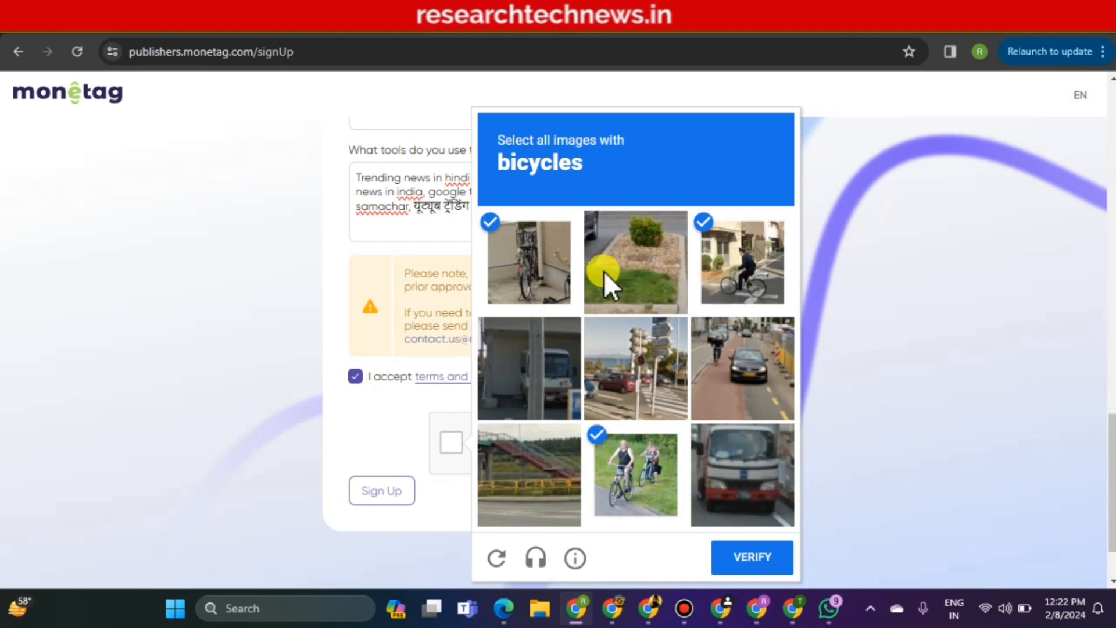
click(743, 554)
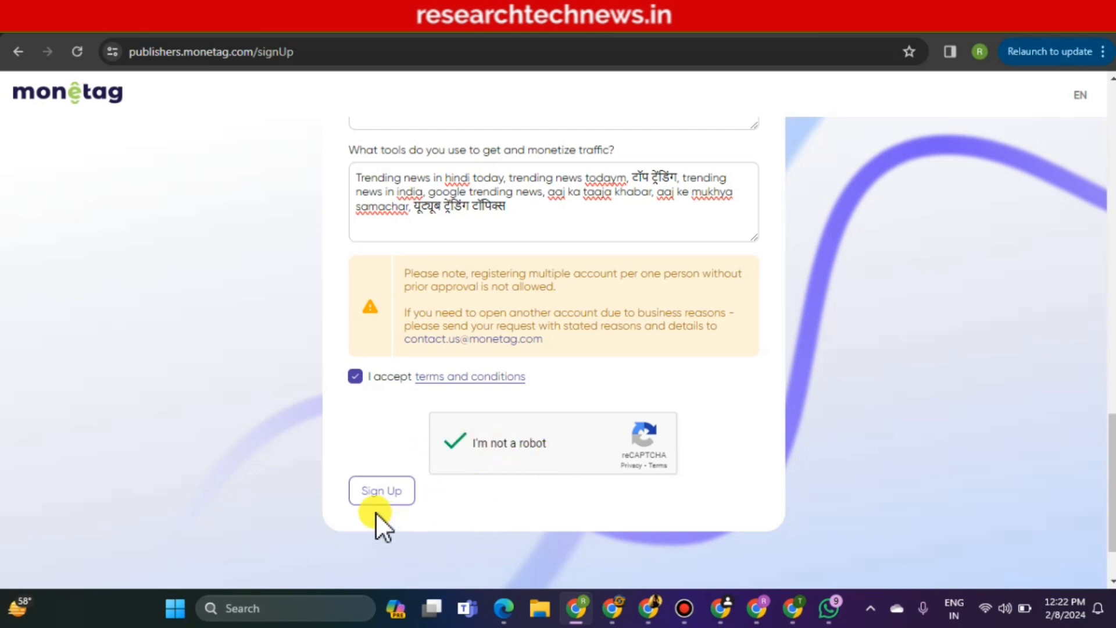
click(383, 492)
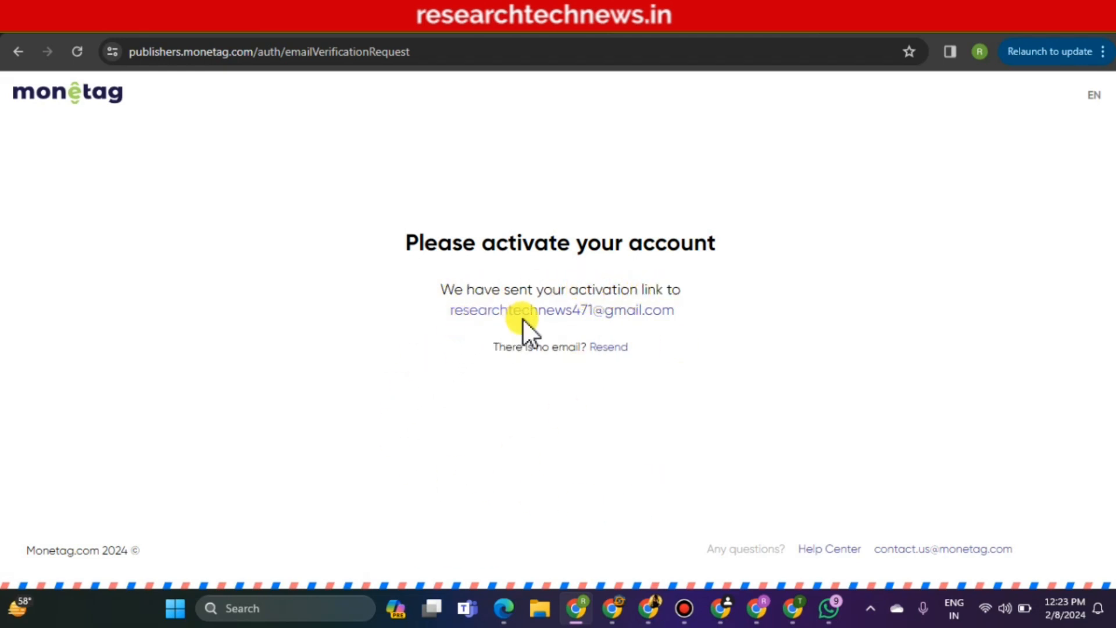
Open the 'Monetag - Activate Your Account' email in Gmail and click Verify Account
click(522, 24)
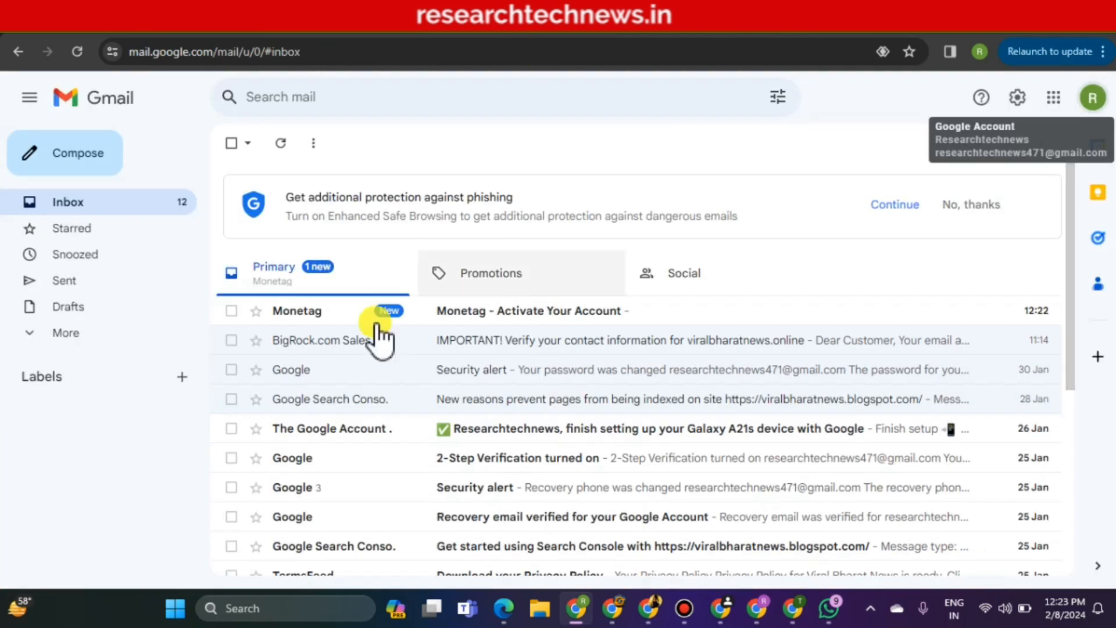
click(493, 317)
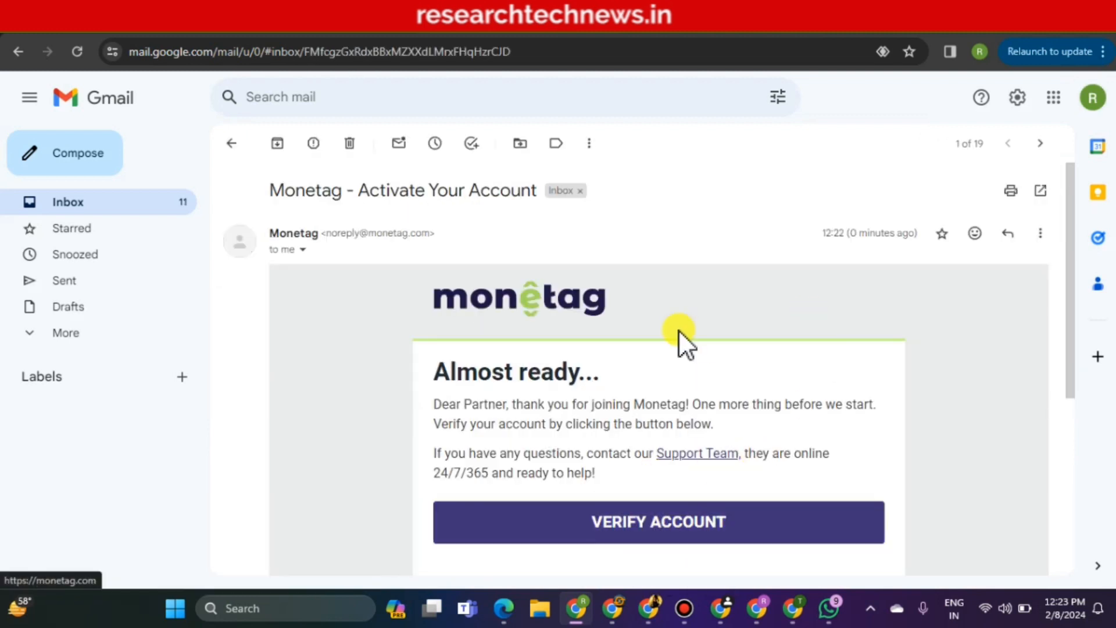
click(626, 522)
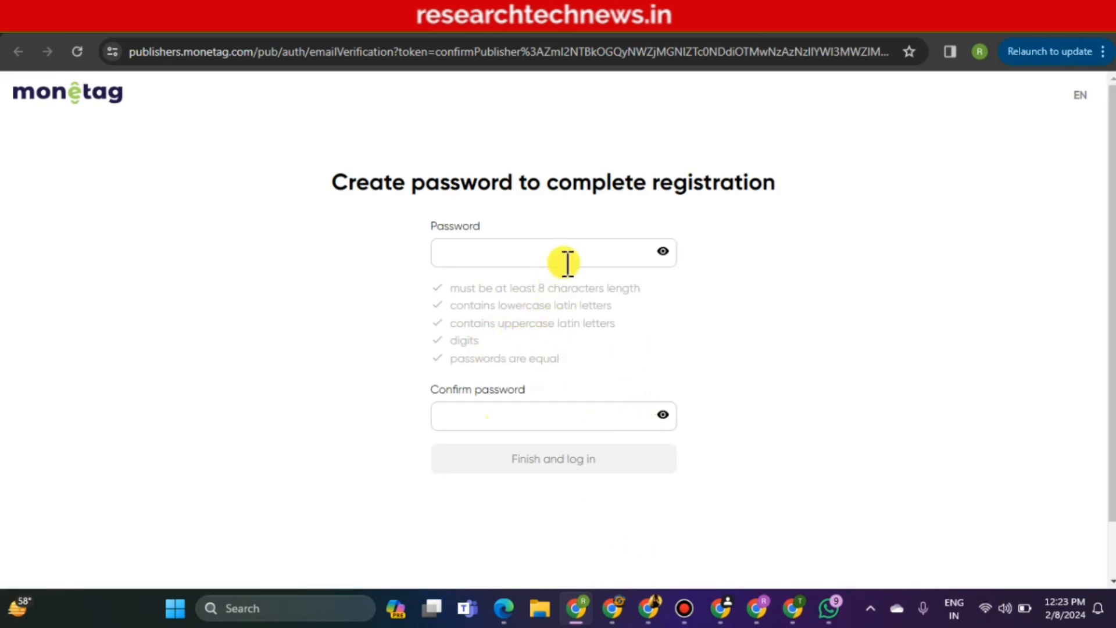
Paste the new password into both the Password and Confirm password fields
click(568, 262)
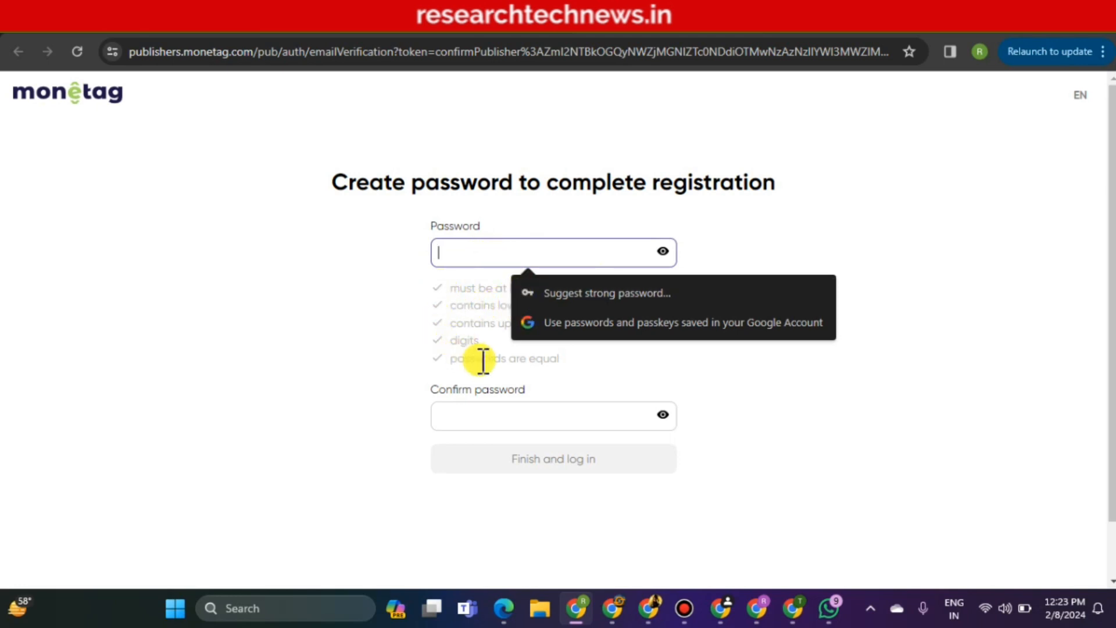
click(557, 384)
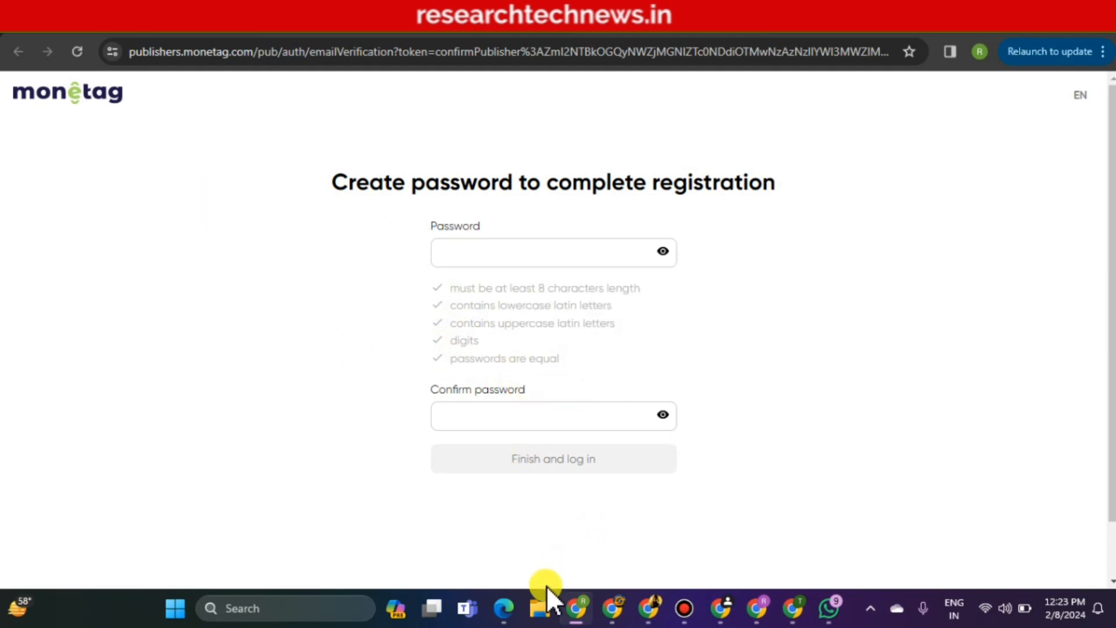
right_click(548, 256)
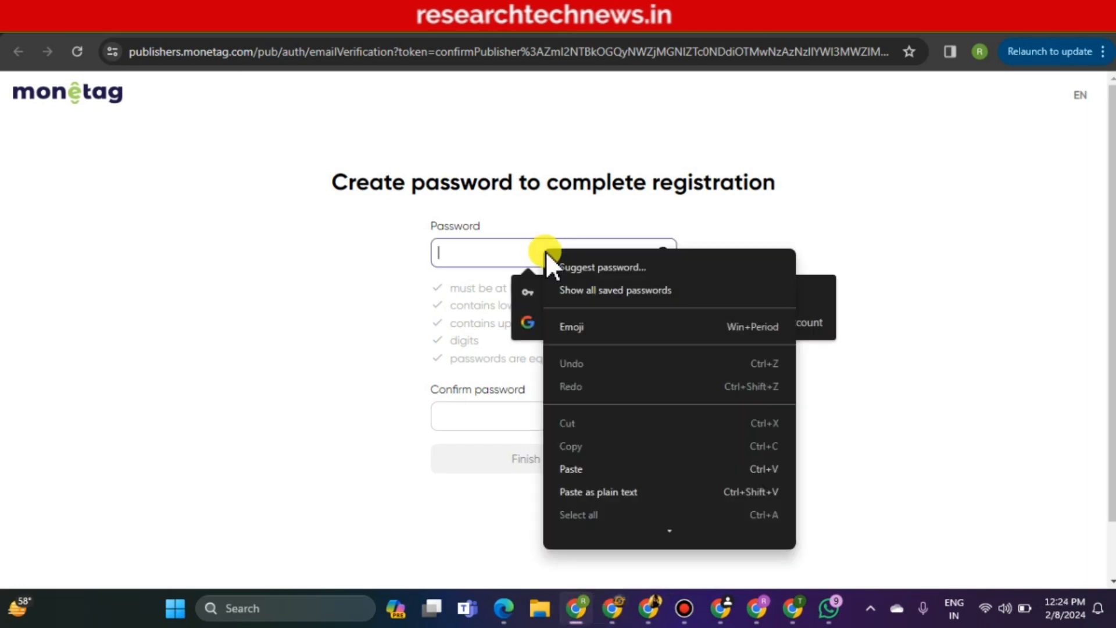
click(609, 469)
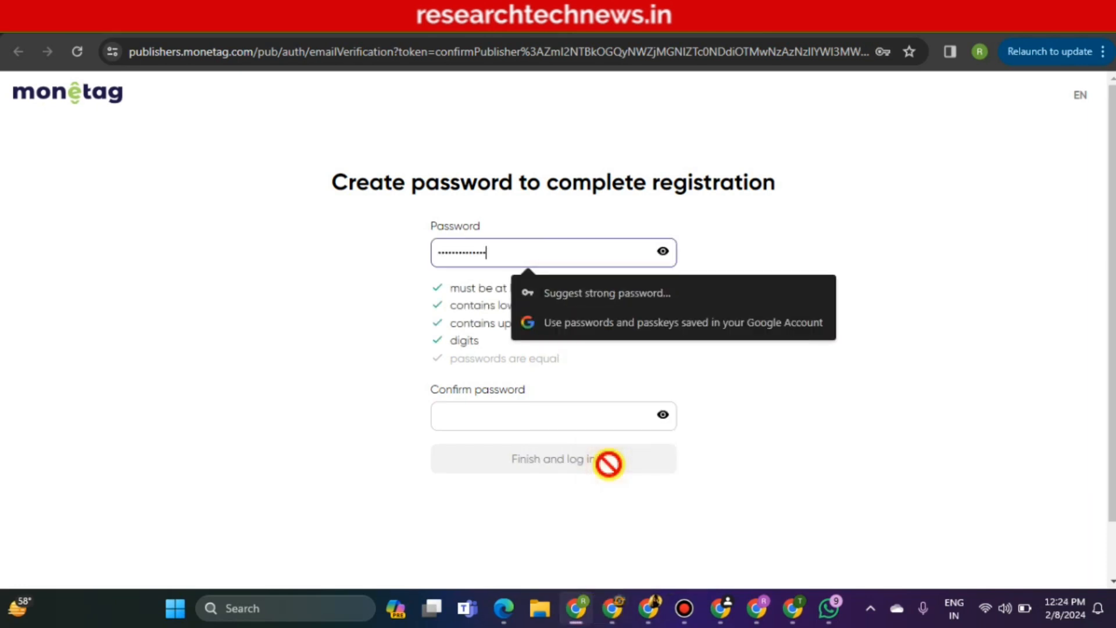
right_click(506, 413)
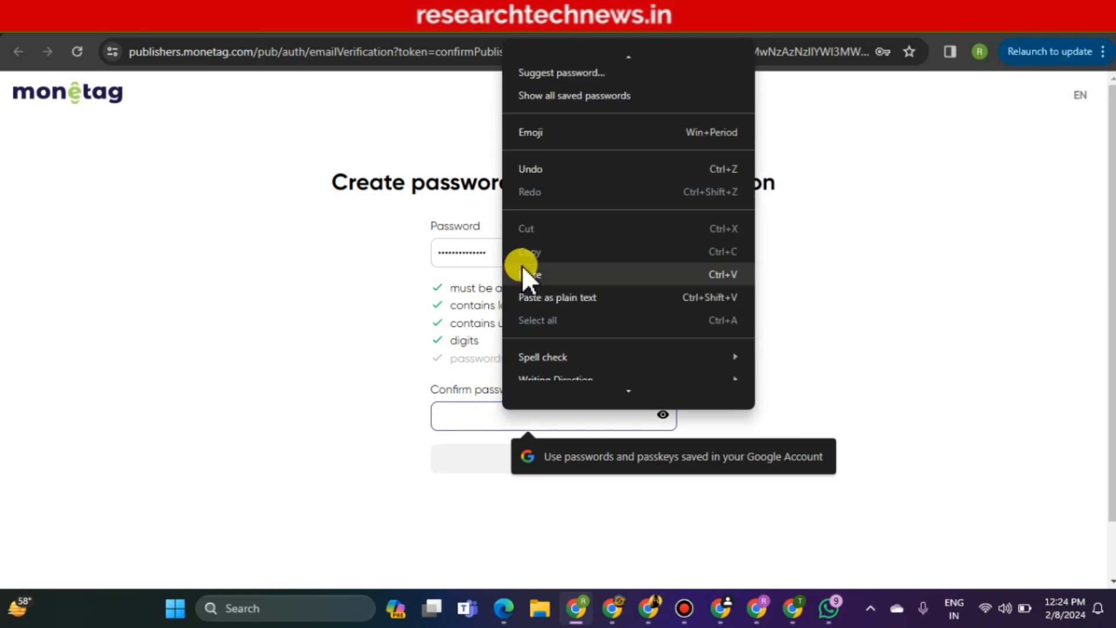
click(519, 274)
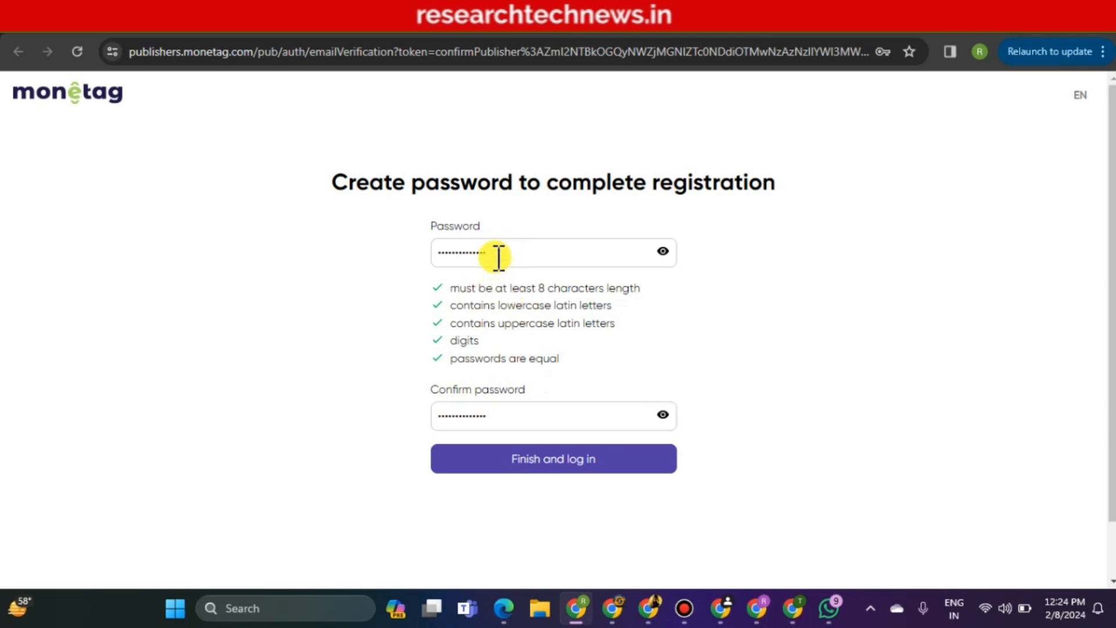
Check both entered passwords, then finish registration and log in
drag(499, 254, 413, 252)
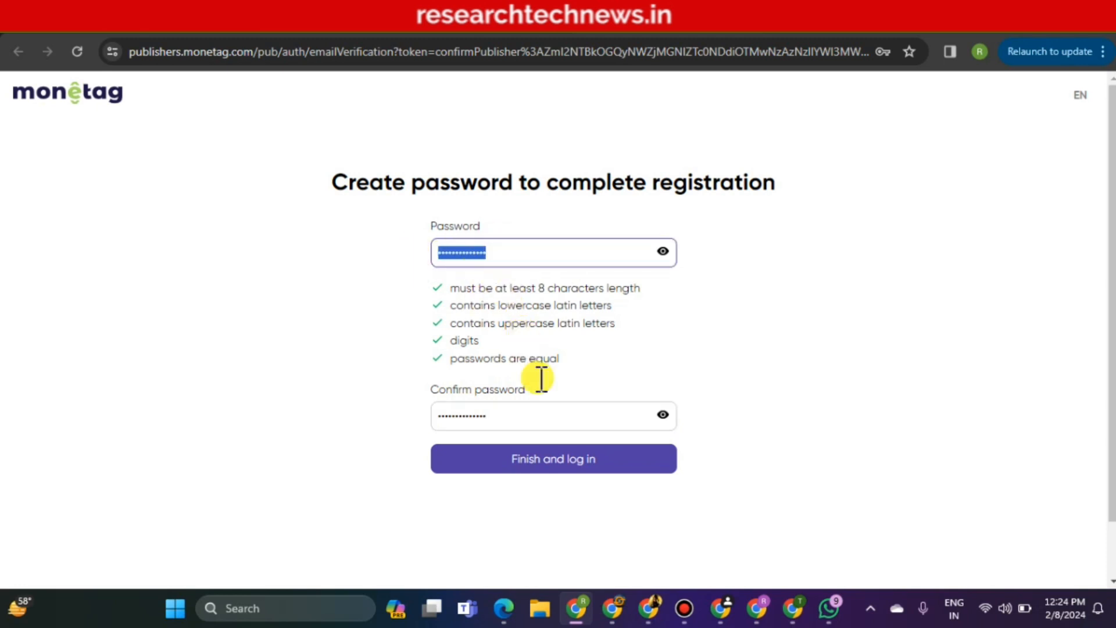
click(547, 411)
drag(543, 411, 420, 413)
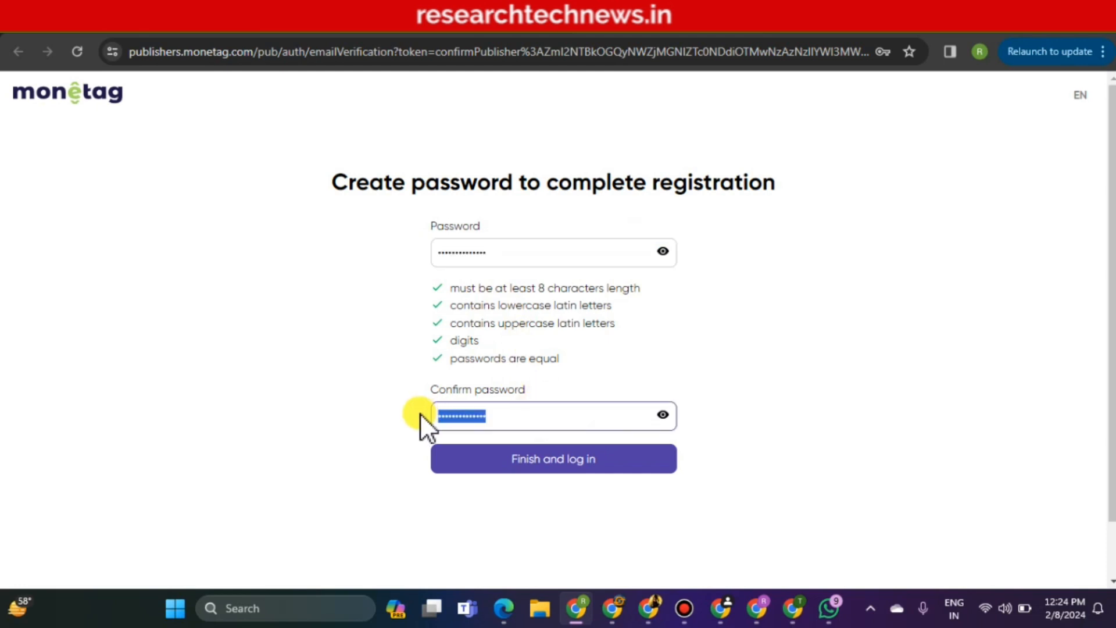
click(501, 414)
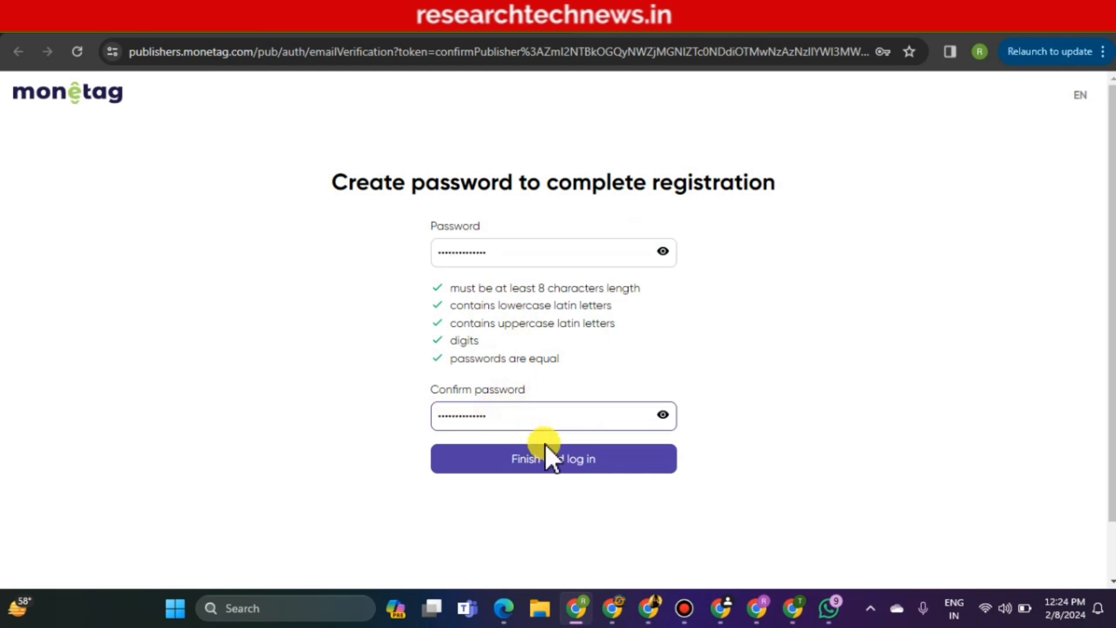
click(555, 463)
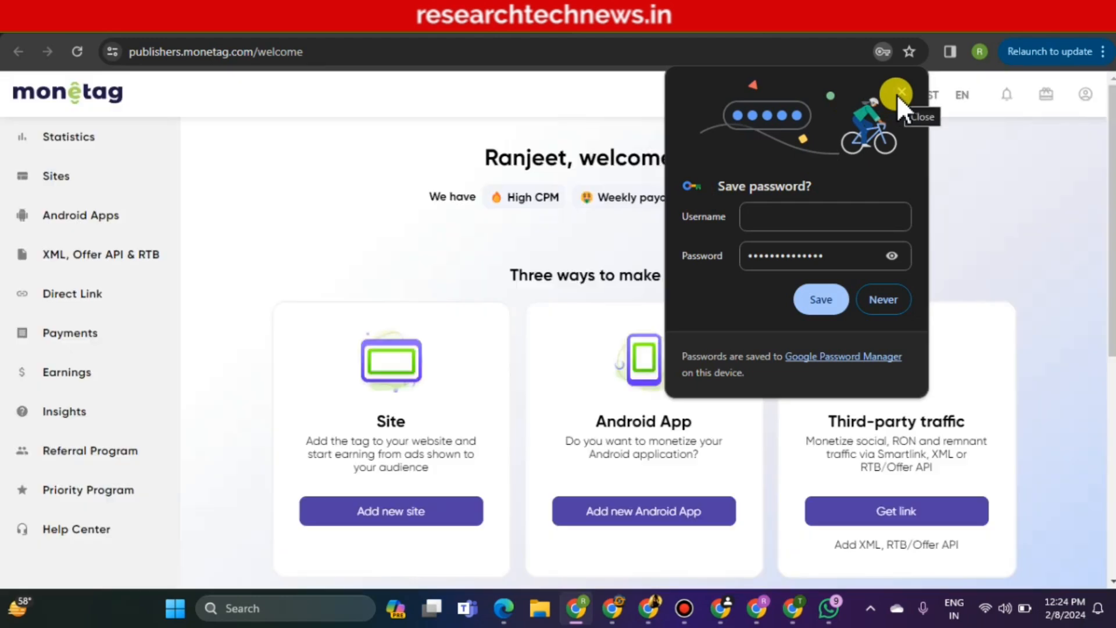
Dismiss the save-password offer and choose Add new site from the welcome page
click(900, 91)
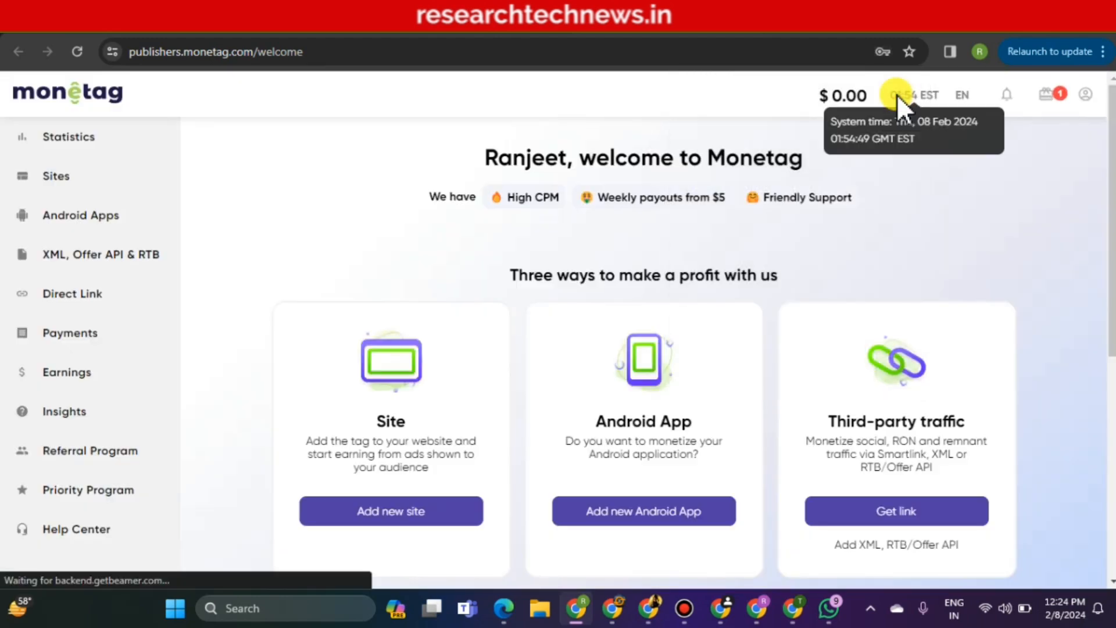
scroll(510, 218, down, 1)
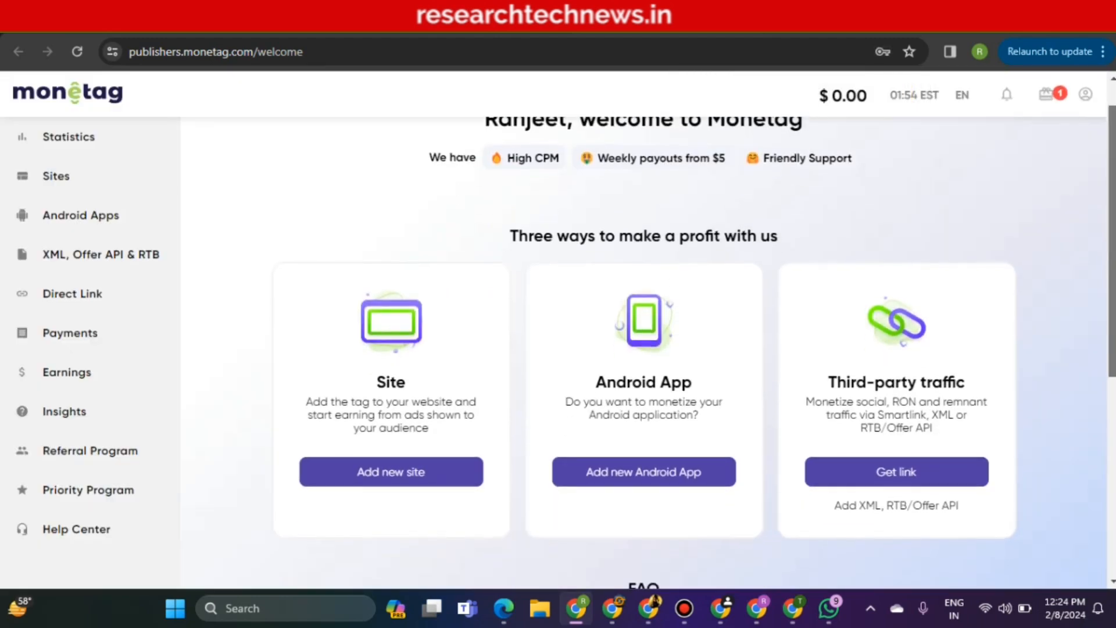
mouse_move(1113, 185)
mouse_down()
mouse_move(1113, 284)
mouse_move(1114, 163)
mouse_up()
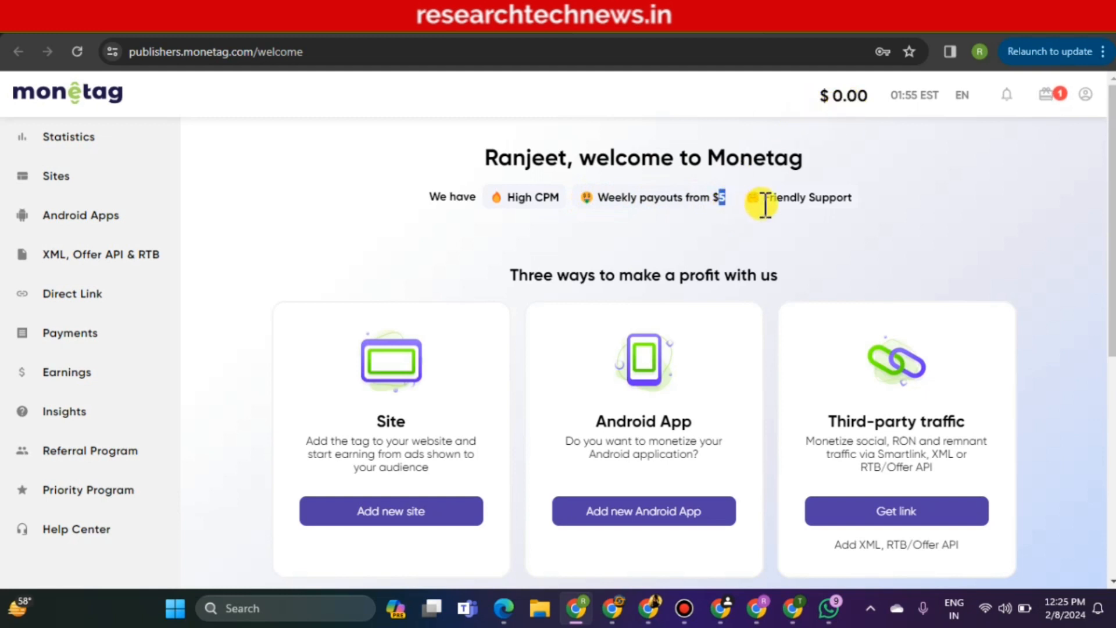
click(815, 200)
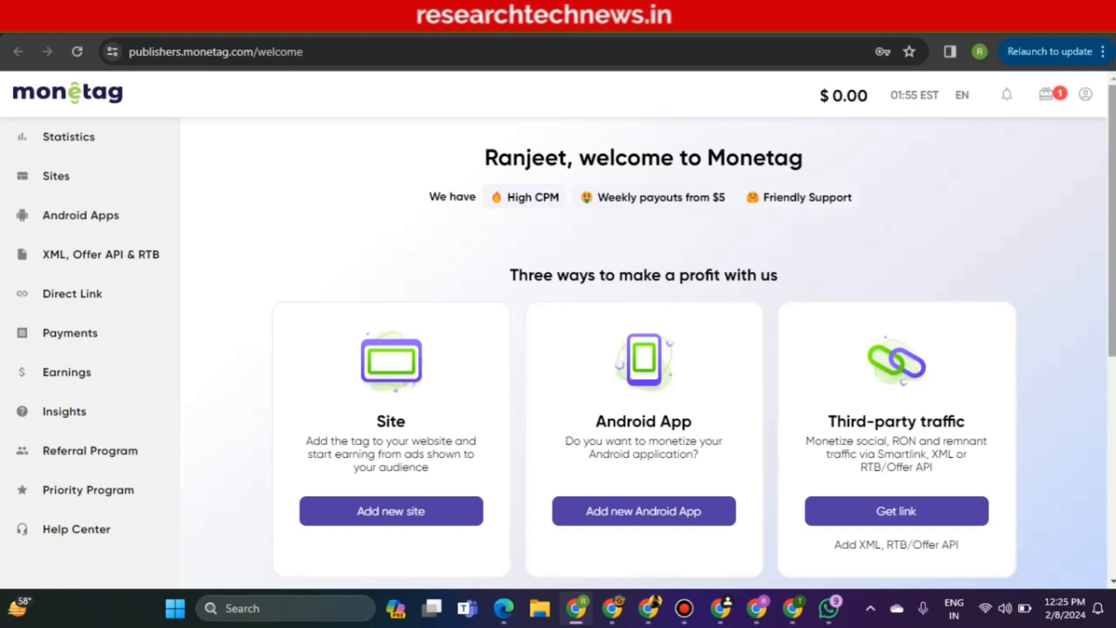
scroll(644, 325, down, 2)
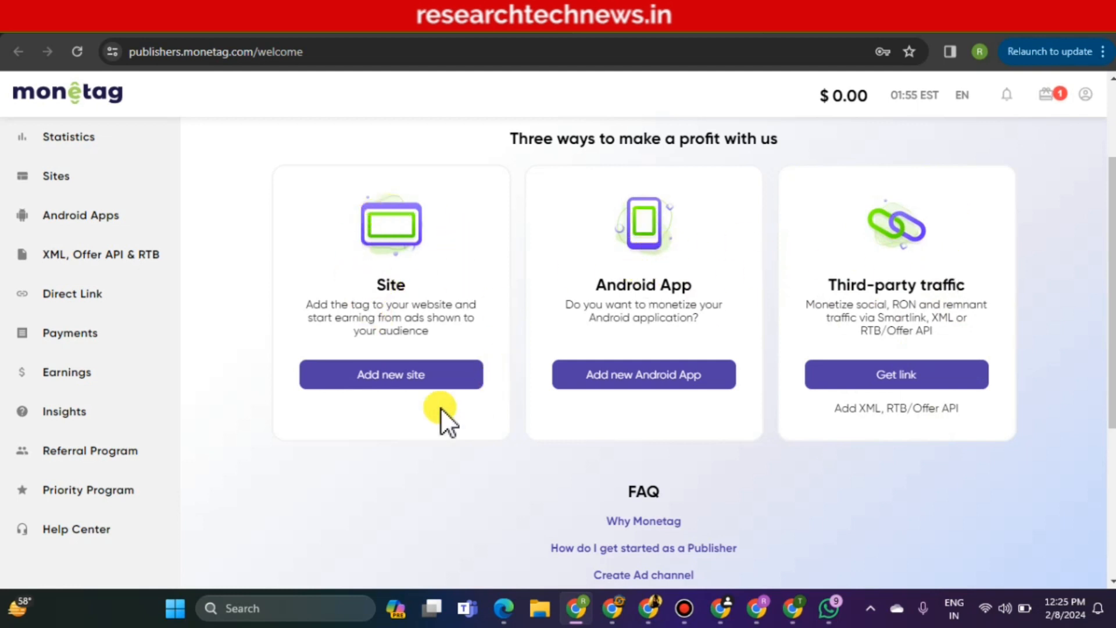
click(389, 375)
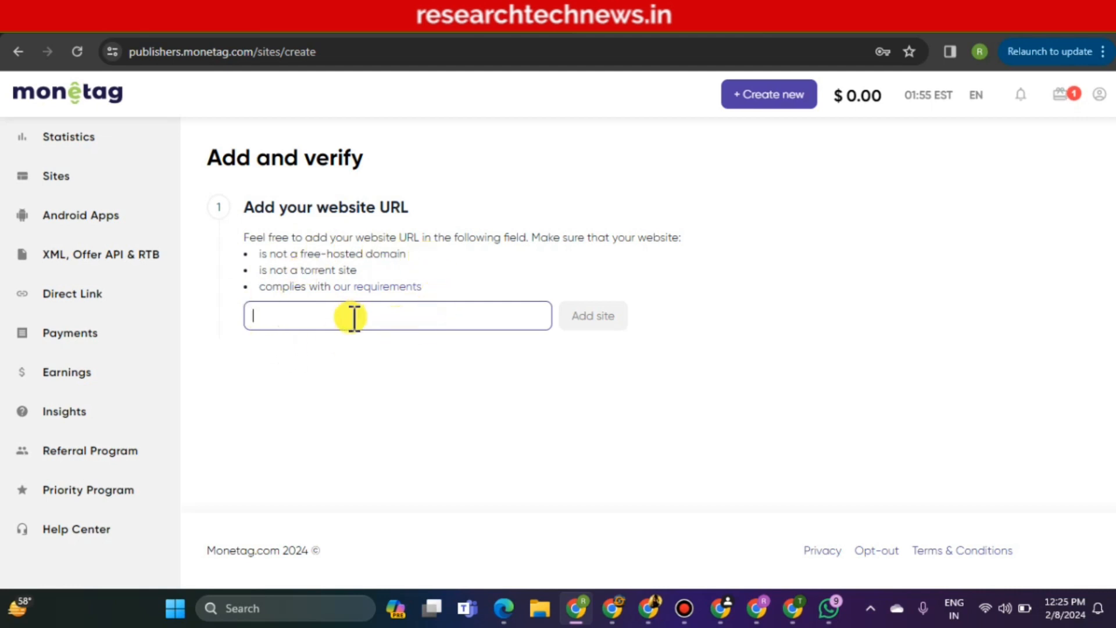
click(274, 28)
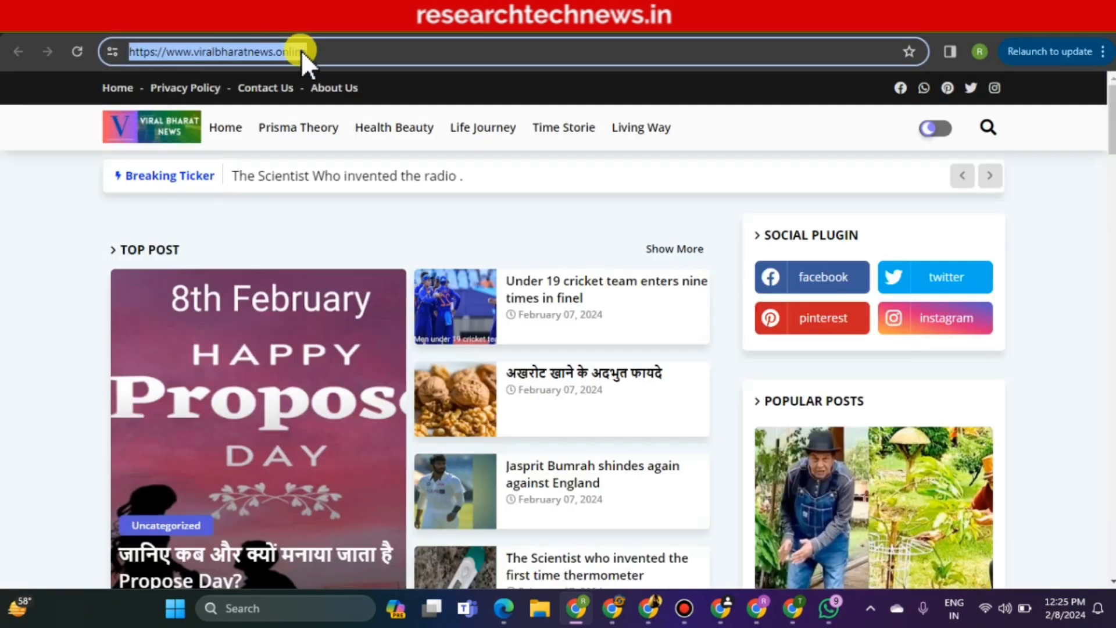
right_click(302, 51)
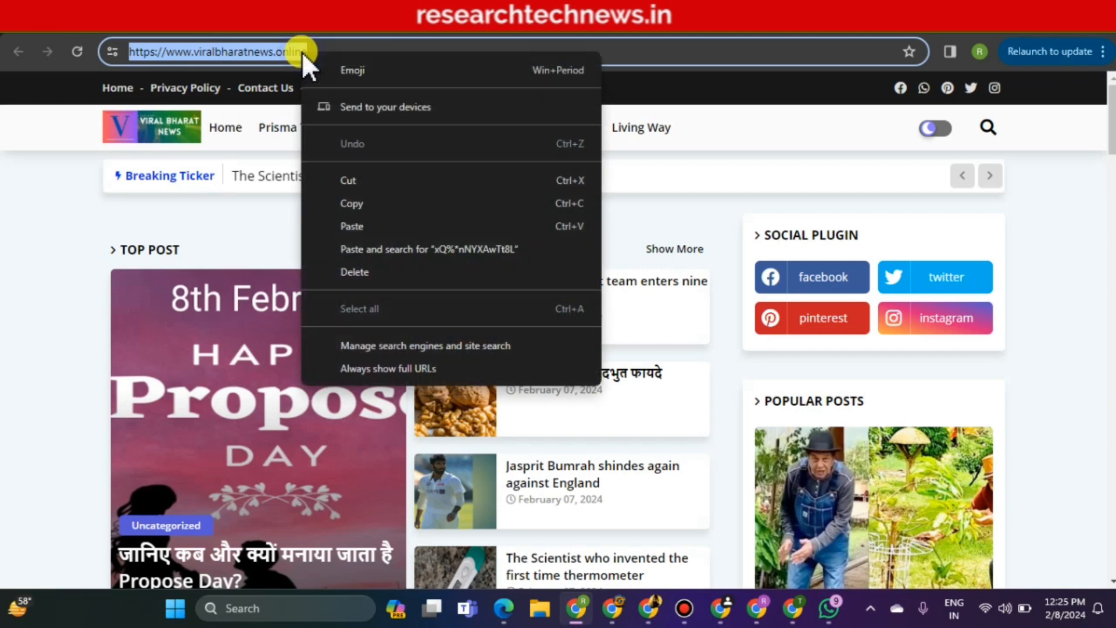
click(362, 204)
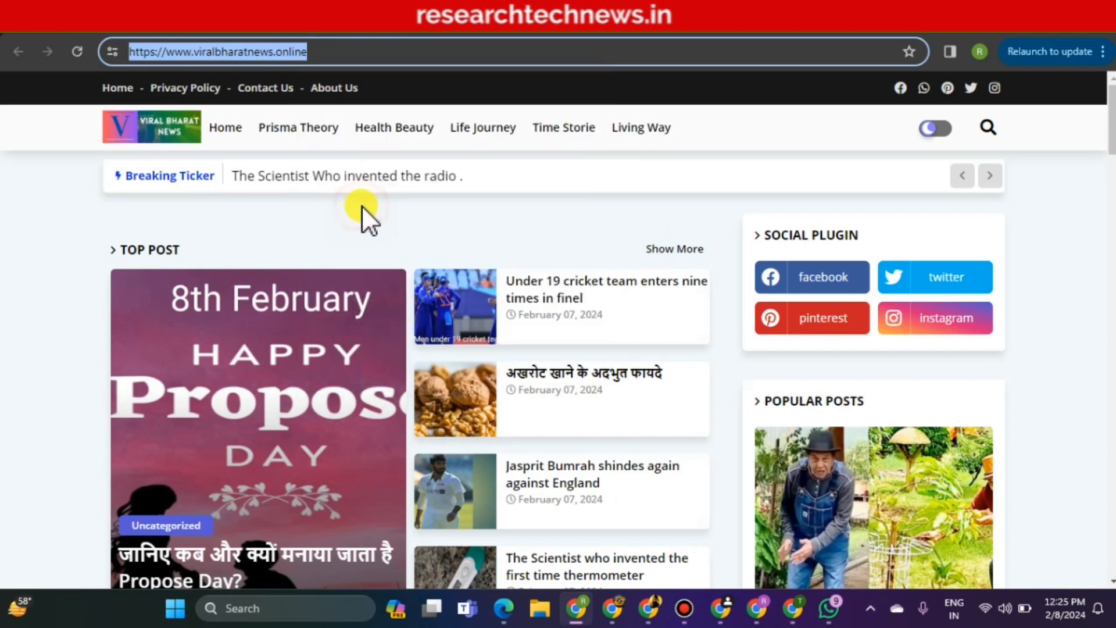
click(805, 37)
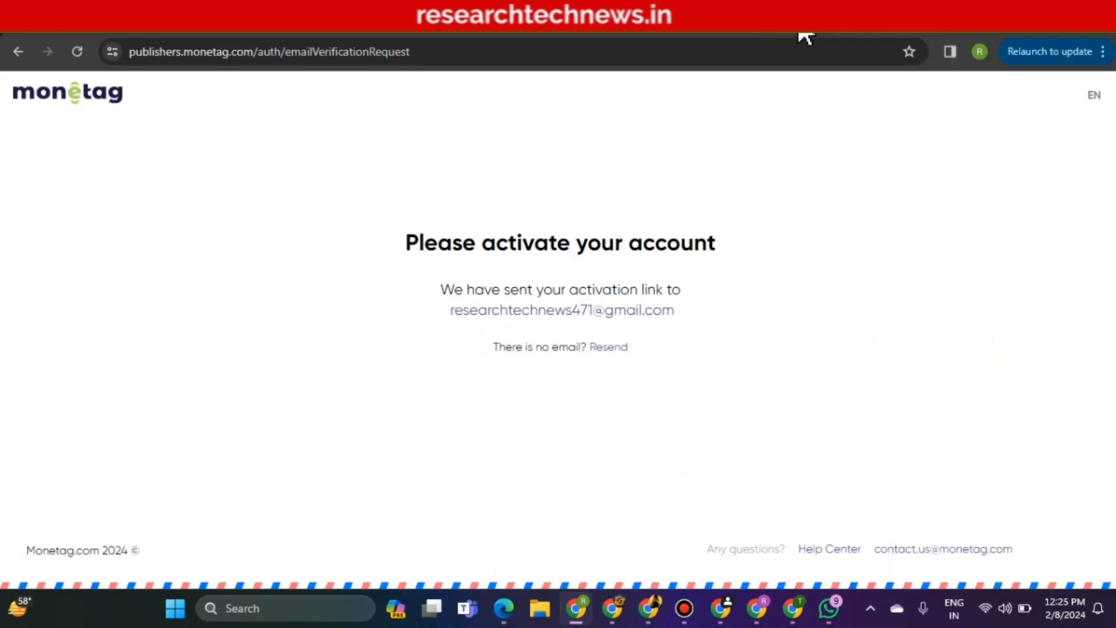
click(660, 38)
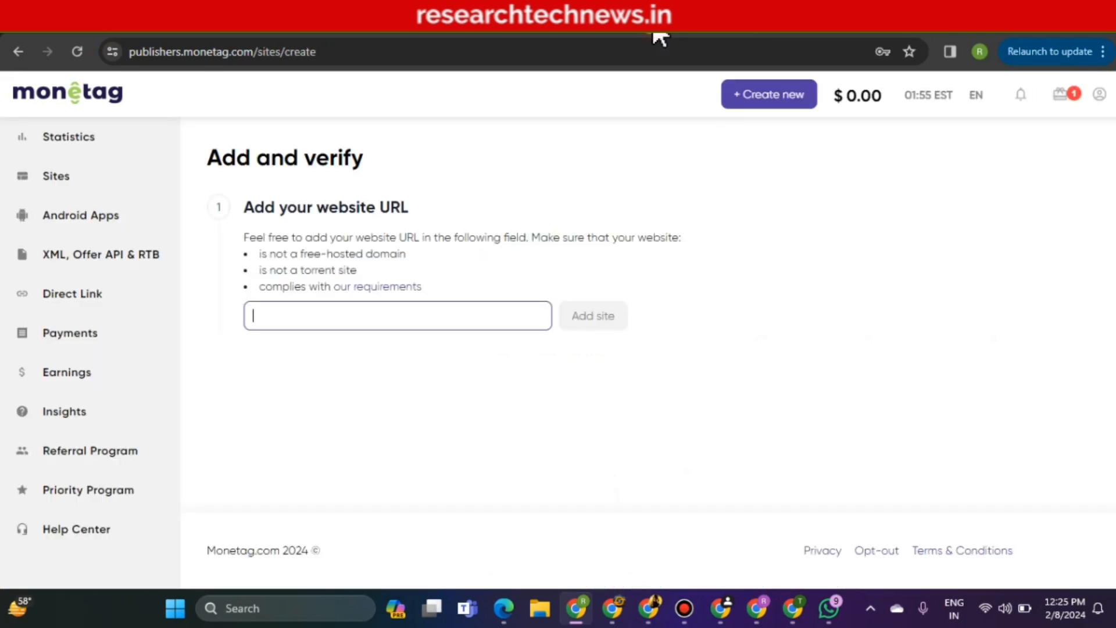
right_click(382, 315)
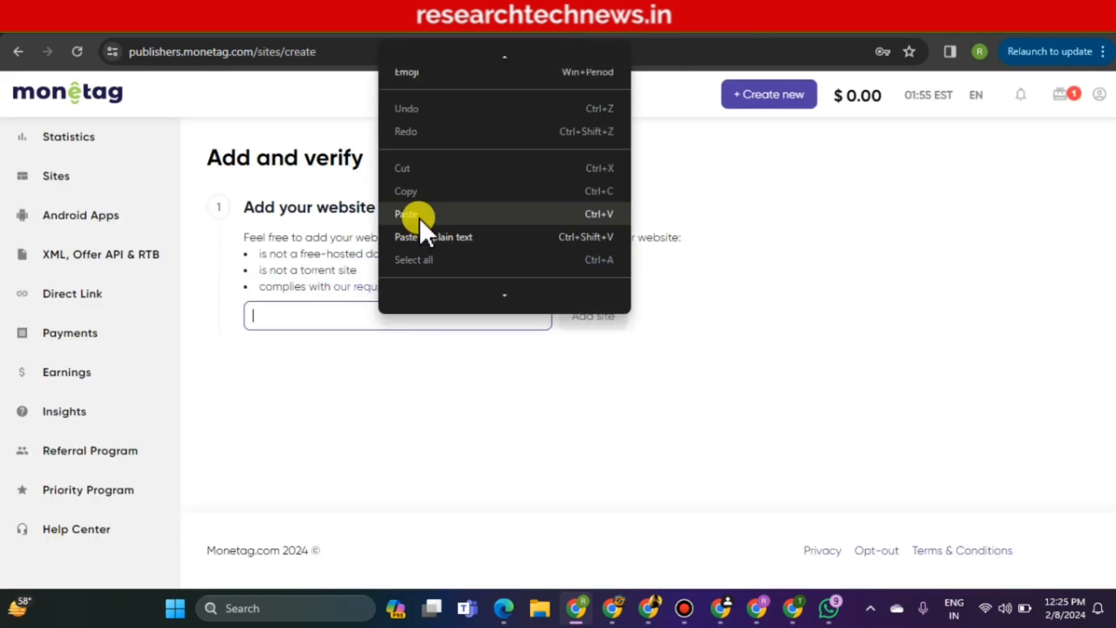
click(420, 217)
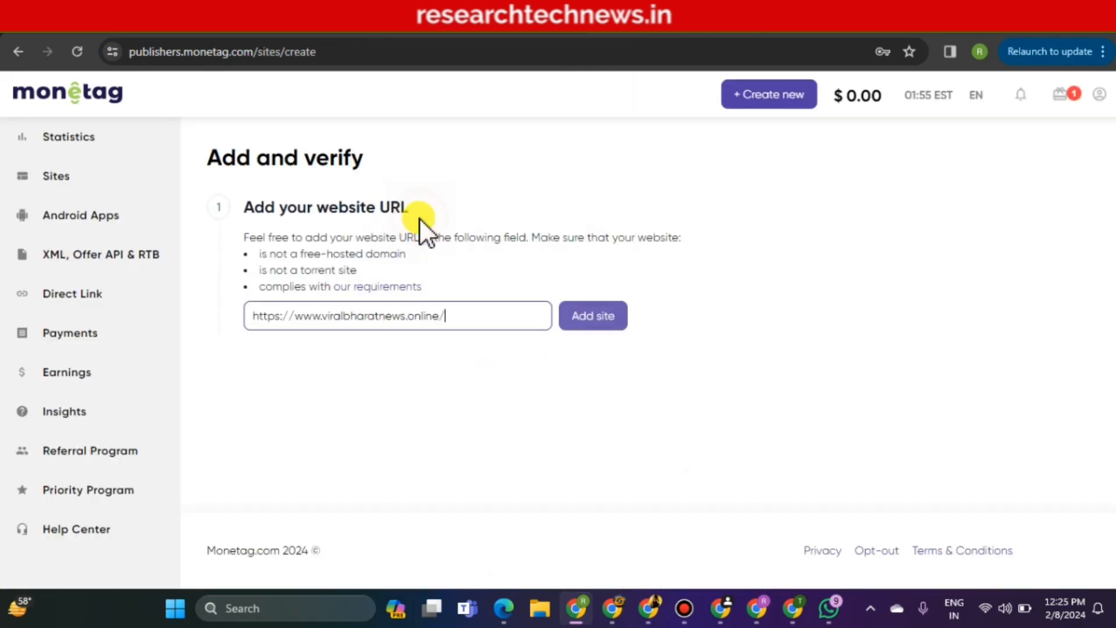
click(567, 324)
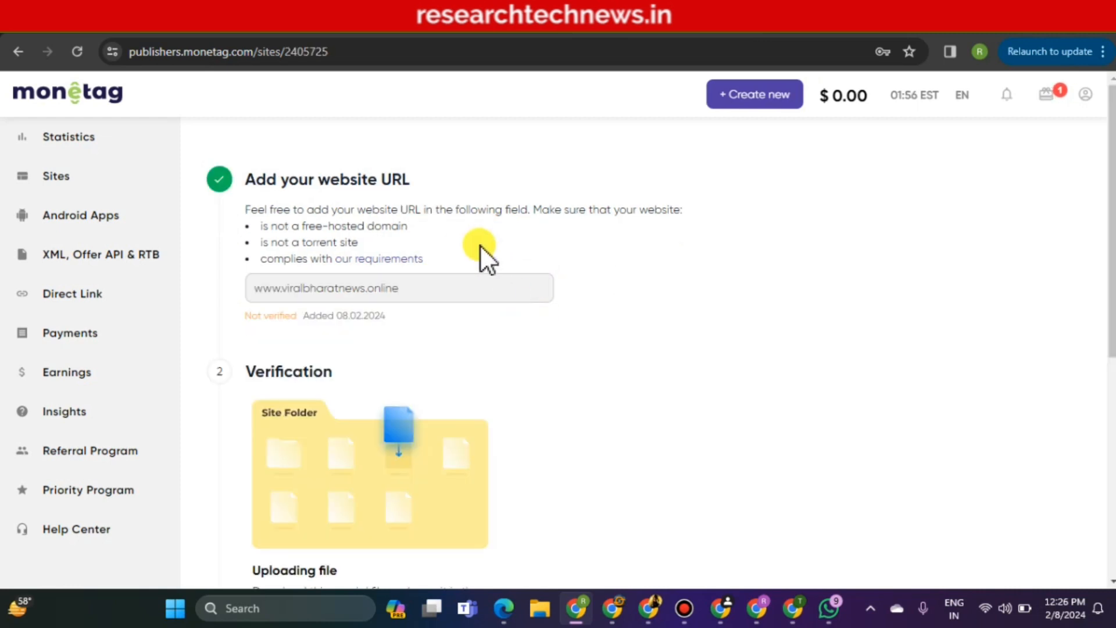
Choose the Insert code verification option and copy the site's Monetag meta code
drag(246, 317, 298, 325)
click(299, 329)
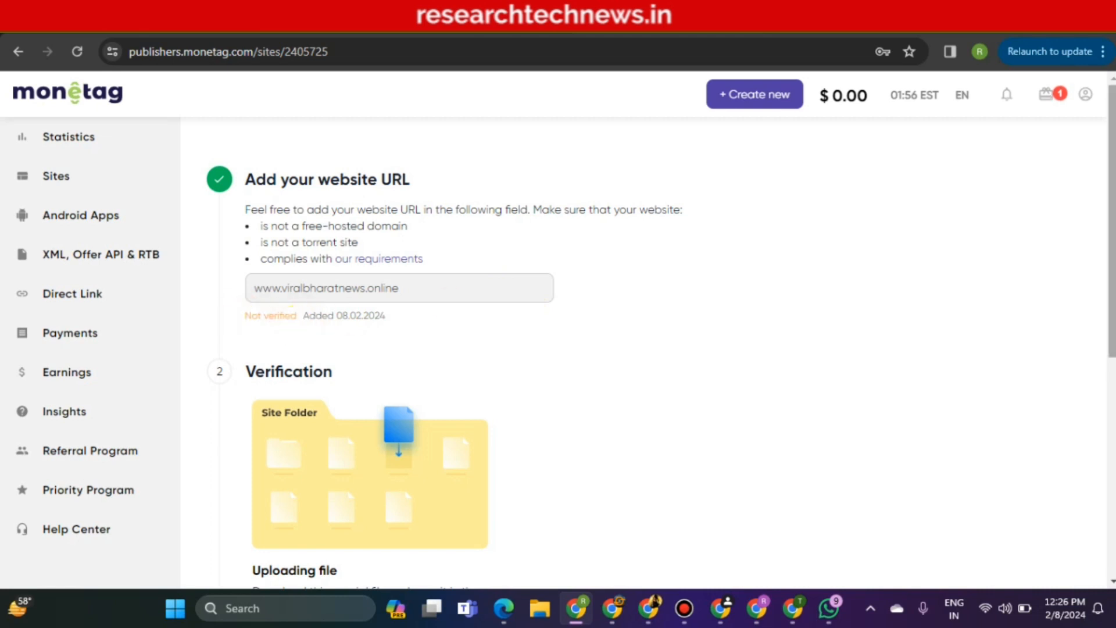
scroll(588, 299, down, 2)
scroll(678, 378, down, 3)
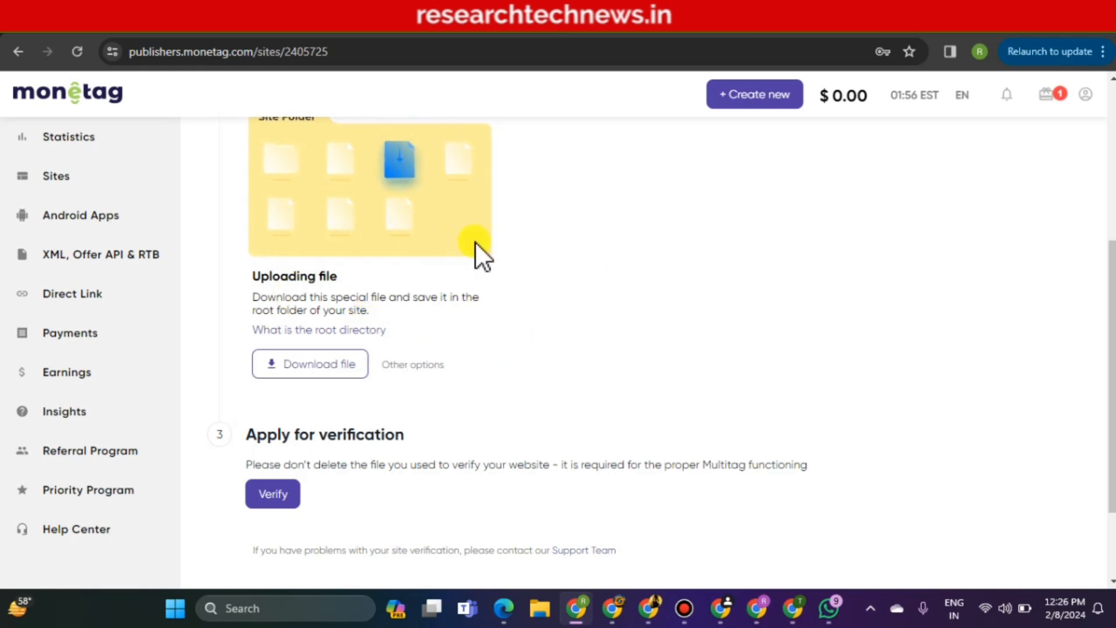
click(411, 368)
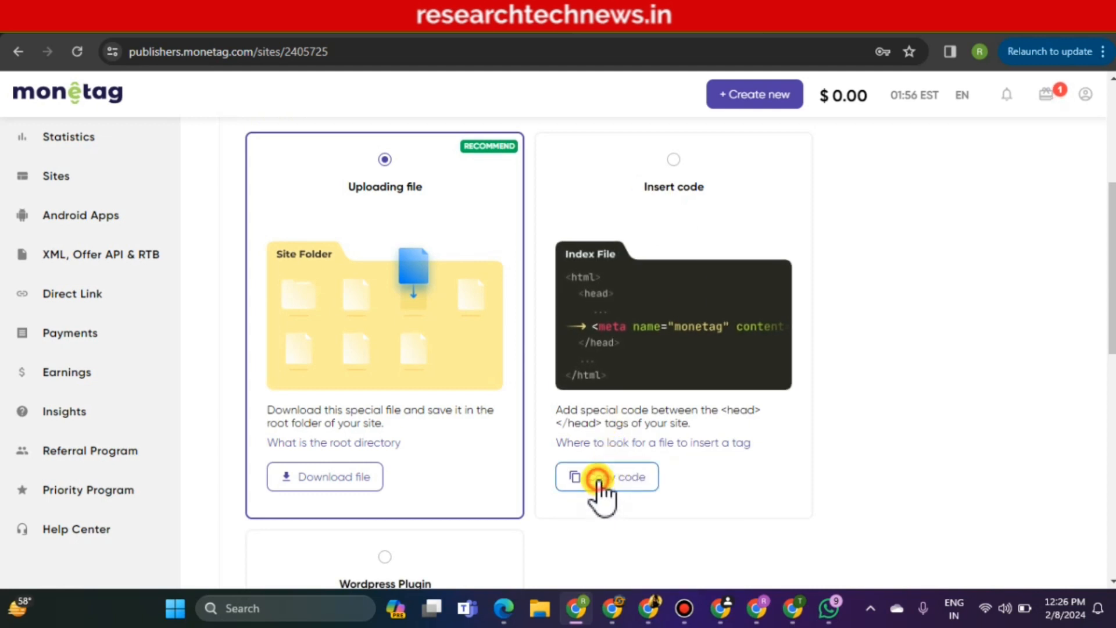
click(600, 485)
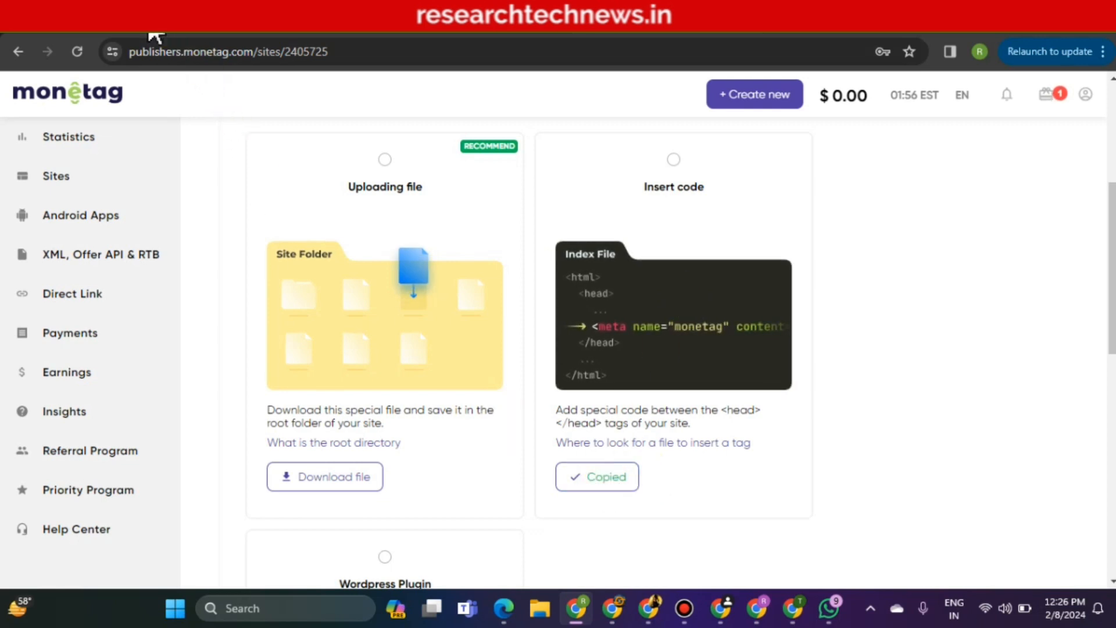
click(149, 24)
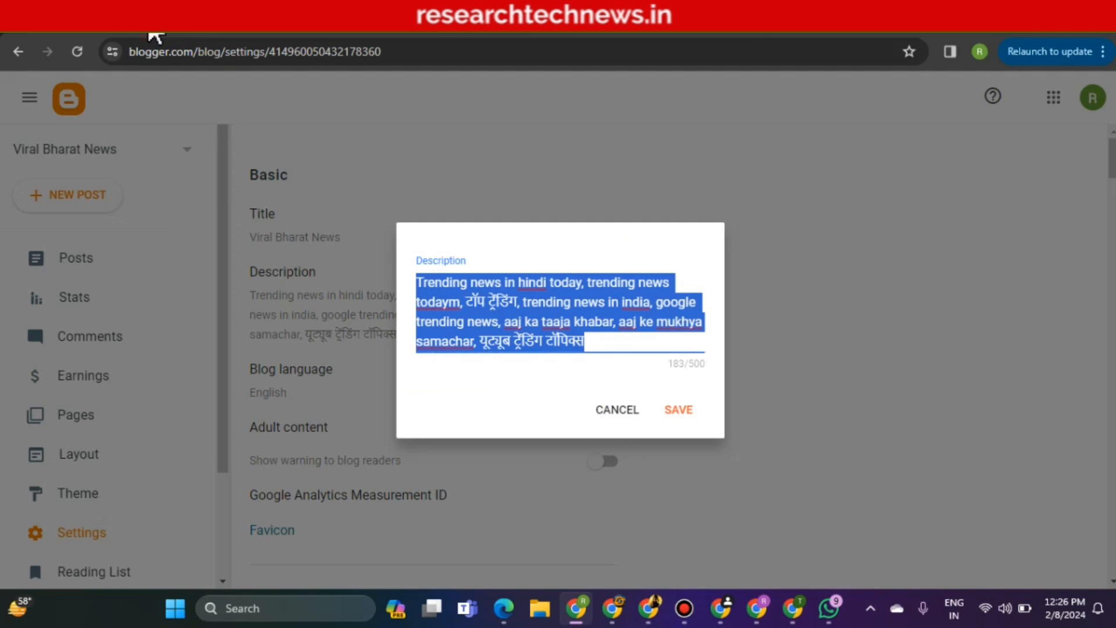
Dismiss the description editor and show the extra Customise options on the Viral Bharat News Theme page
click(599, 411)
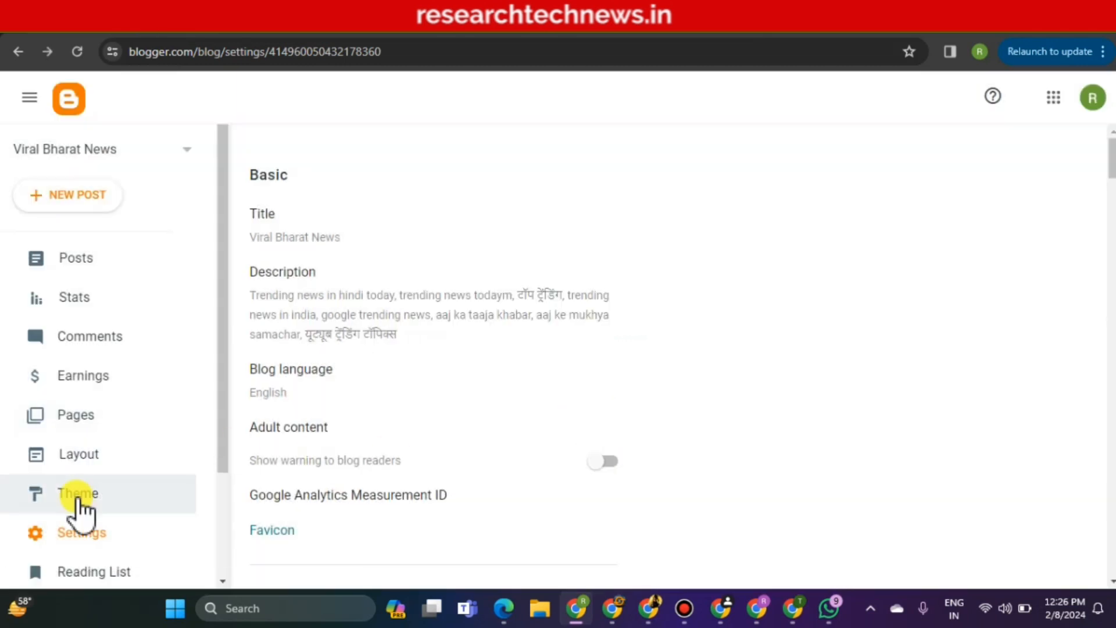
click(77, 499)
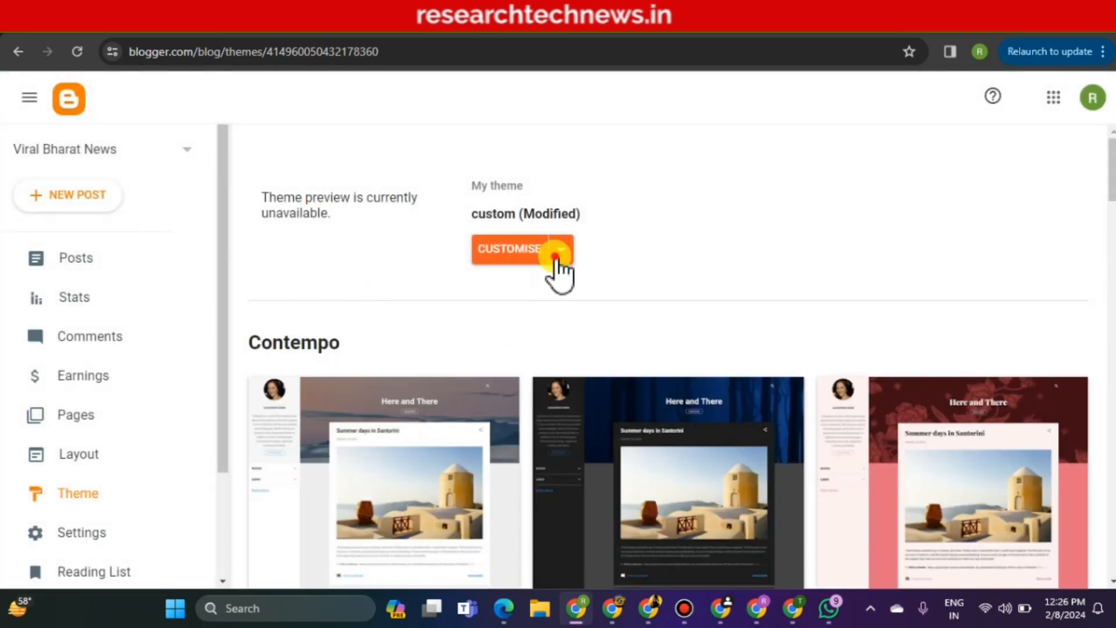
click(558, 253)
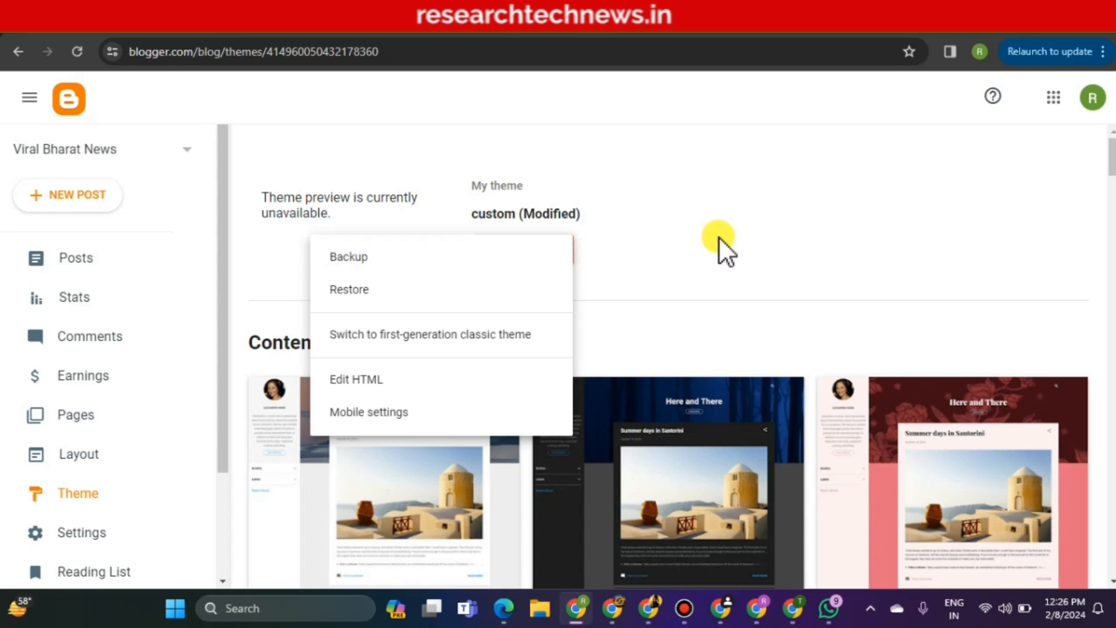
click(719, 237)
click(559, 251)
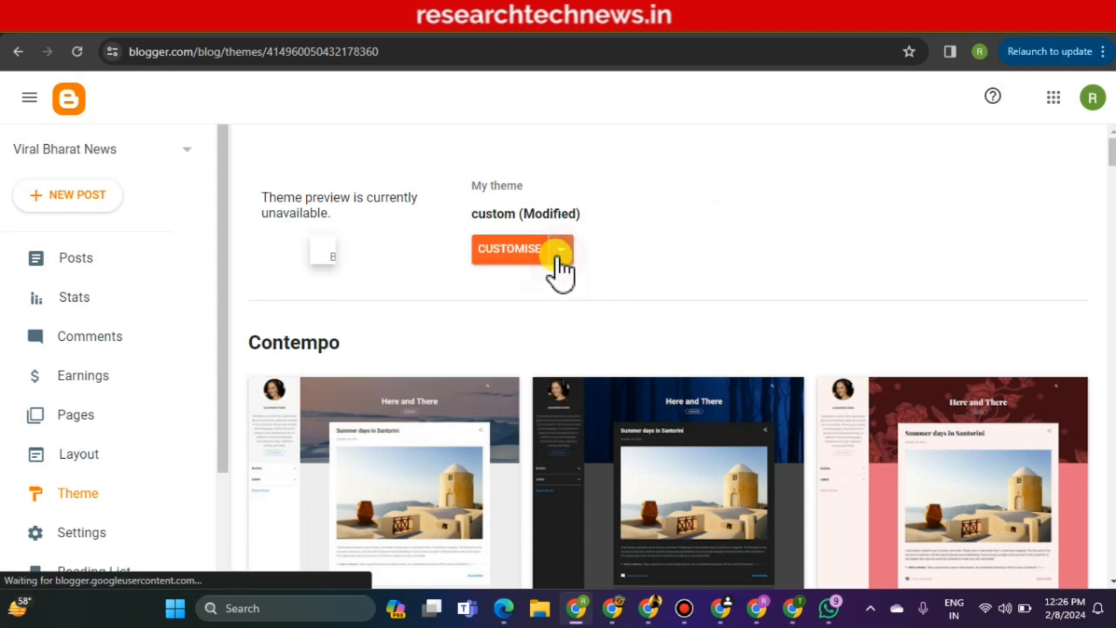
Paste the monetag meta tag on a new line after <head> in Edit HTML and attempt saving
click(382, 378)
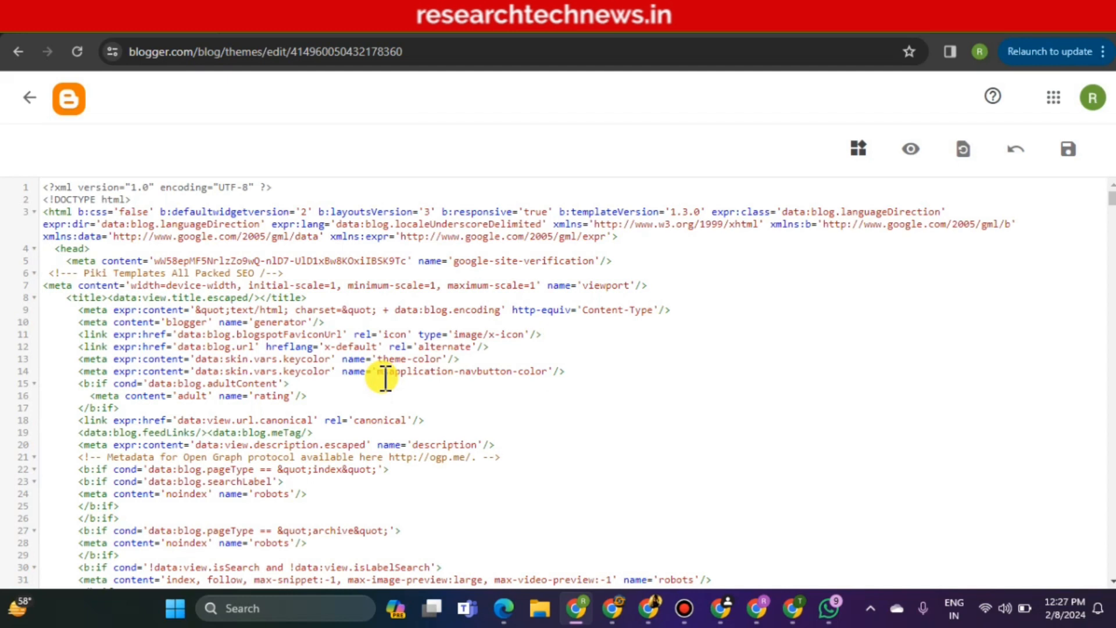
click(110, 251)
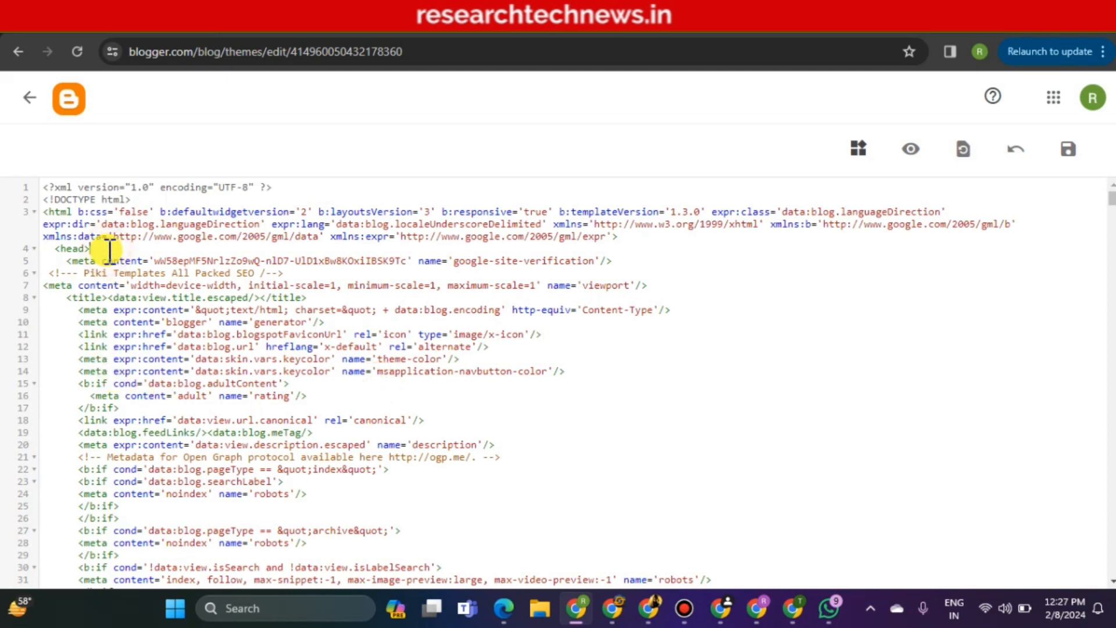
key(Return)
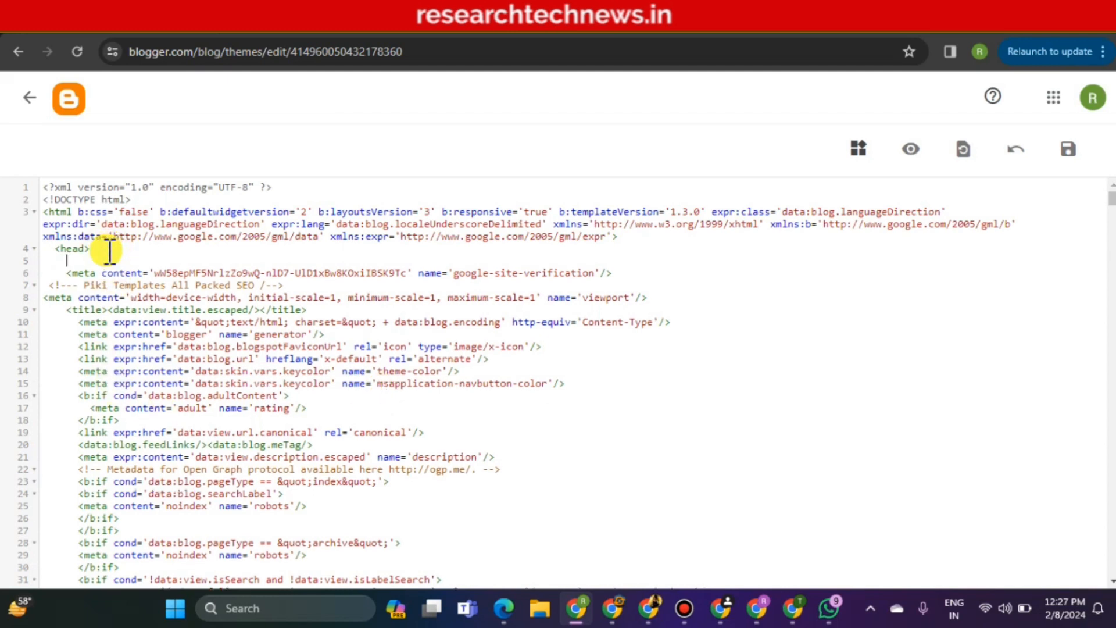
right_click(68, 280)
click(69, 255)
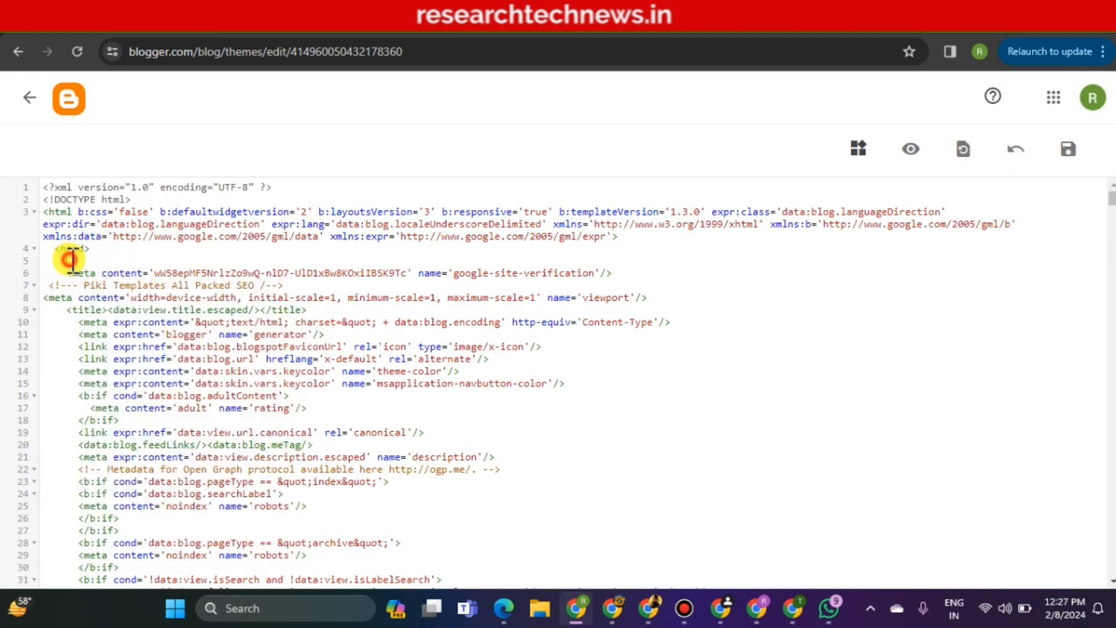
right_click(68, 259)
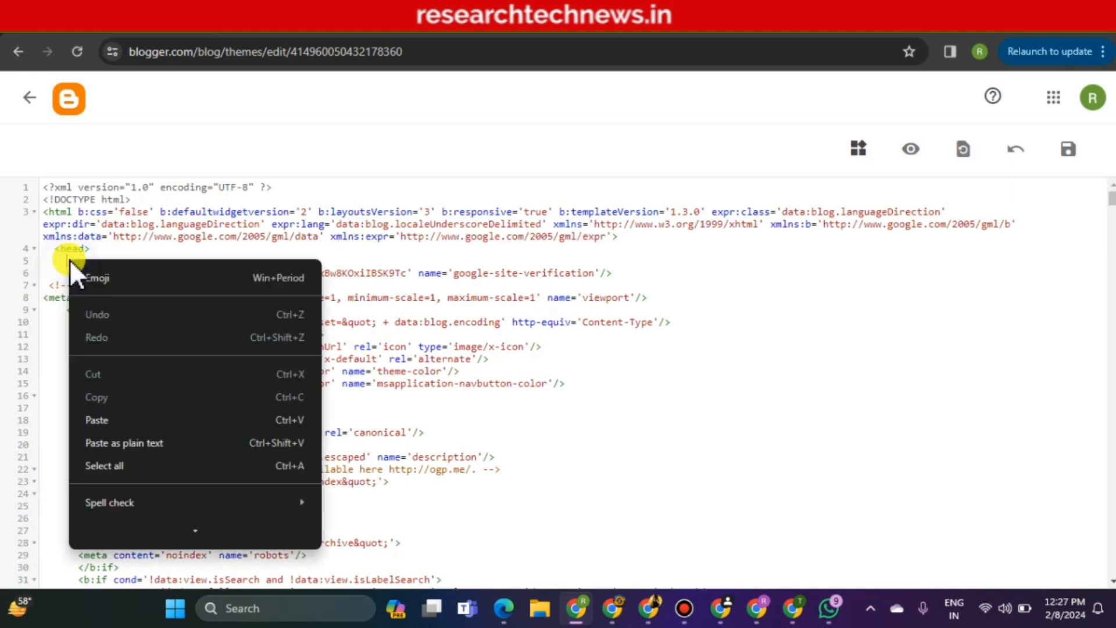
click(116, 416)
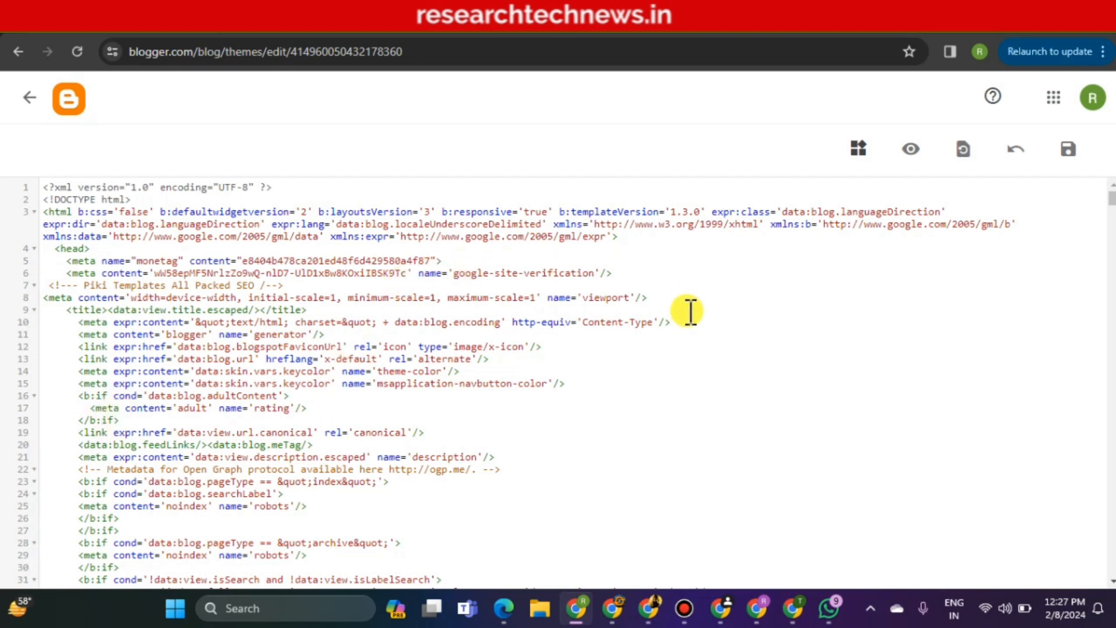
click(1067, 152)
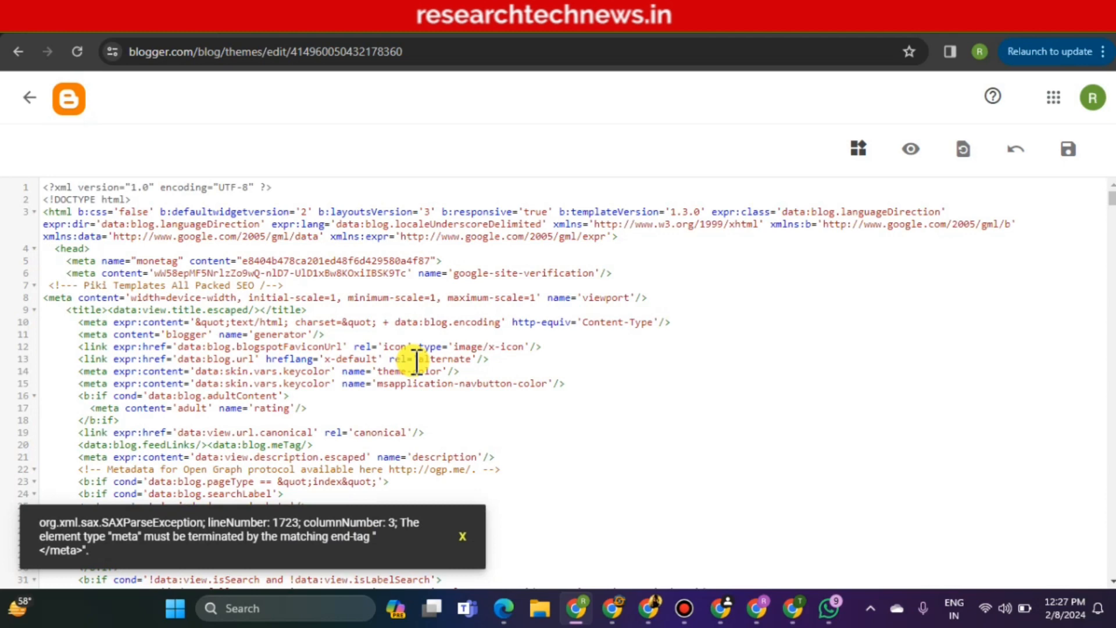
End the line-5 monetag meta tag with '/>' copied from line 6, then save the theme
click(462, 537)
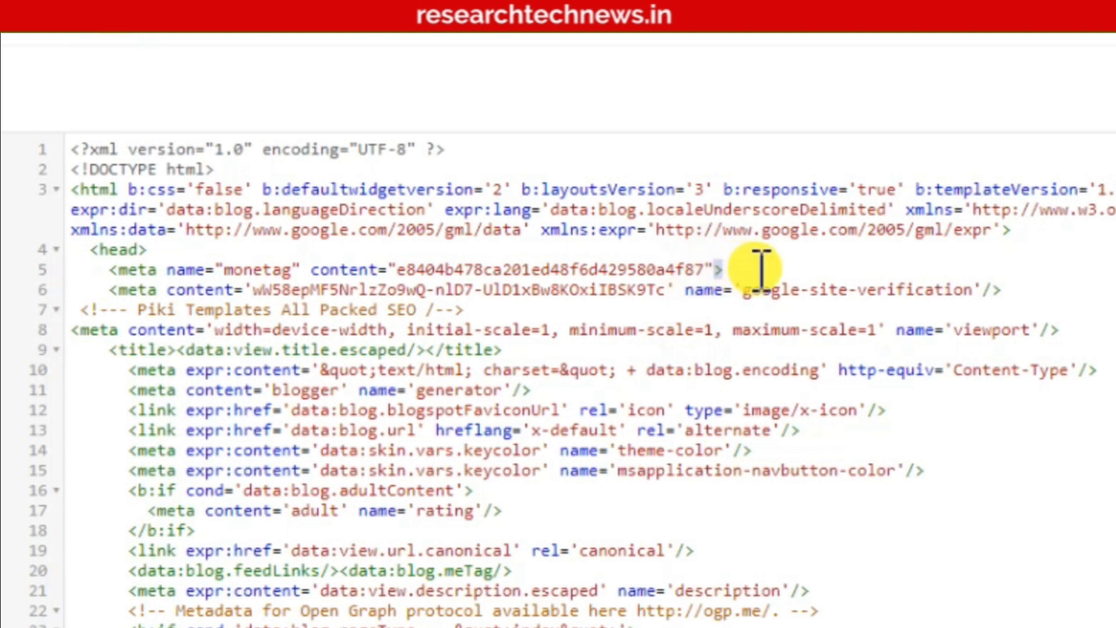
right_click(987, 289)
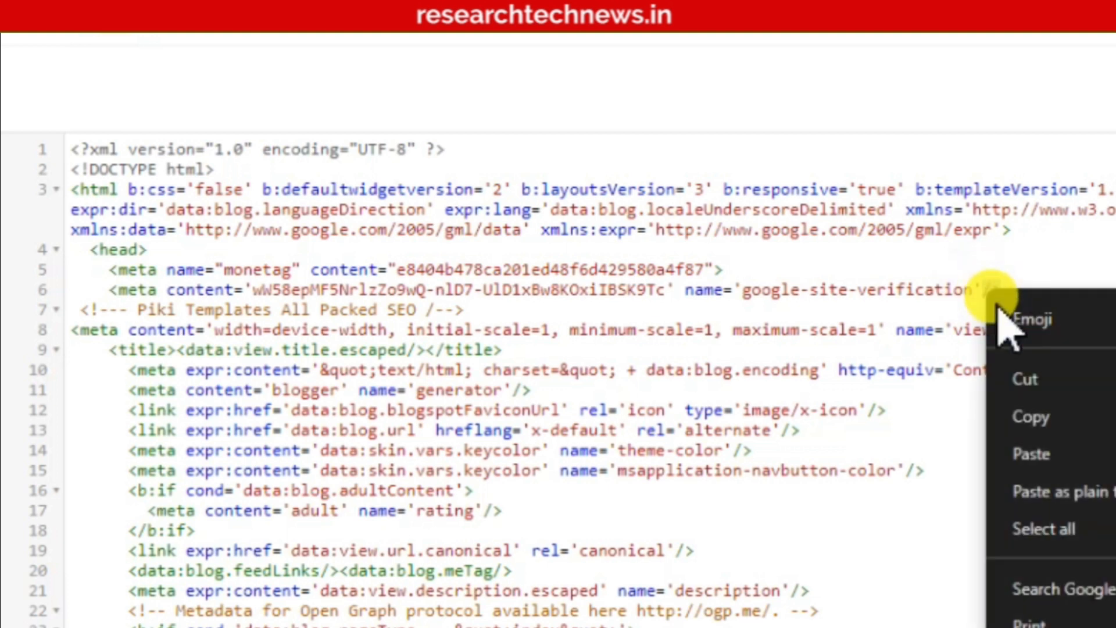
click(1034, 419)
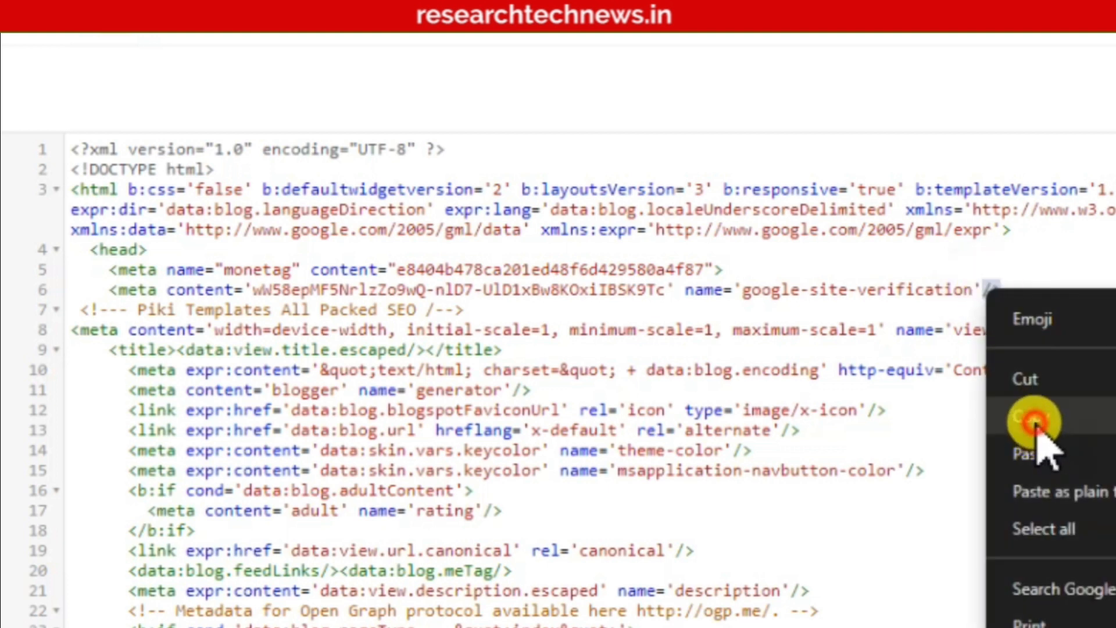
click(721, 269)
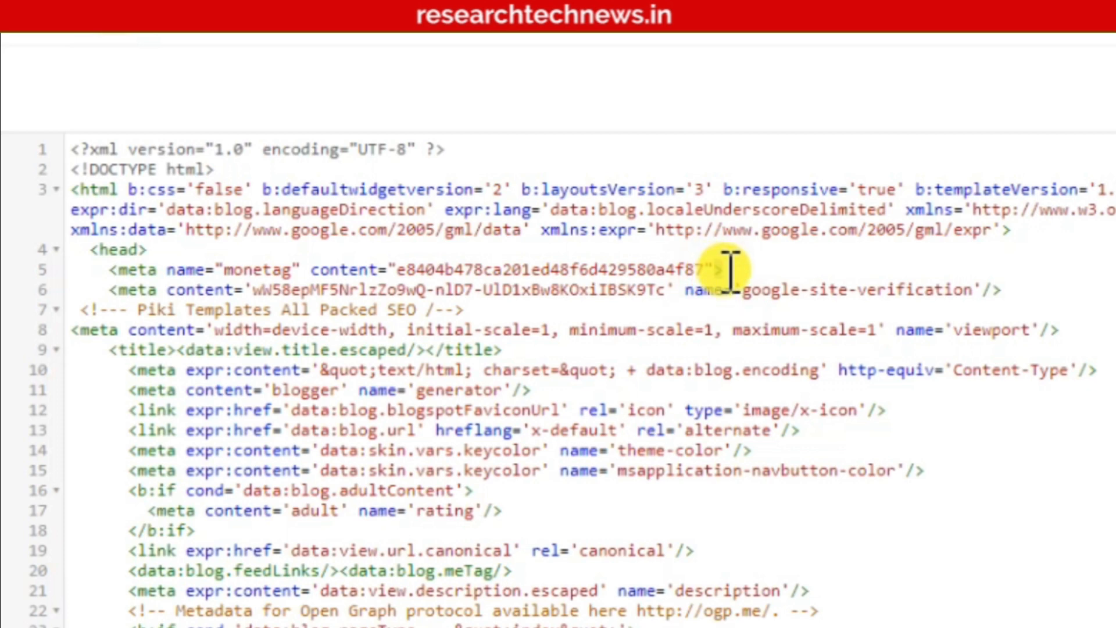
right_click(718, 268)
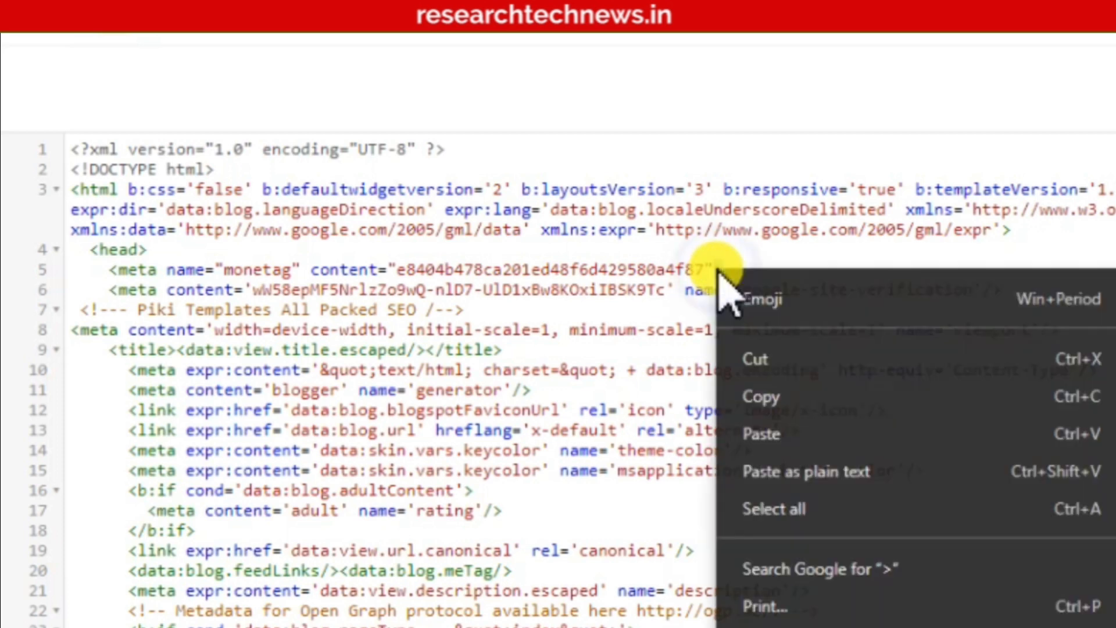
click(806, 434)
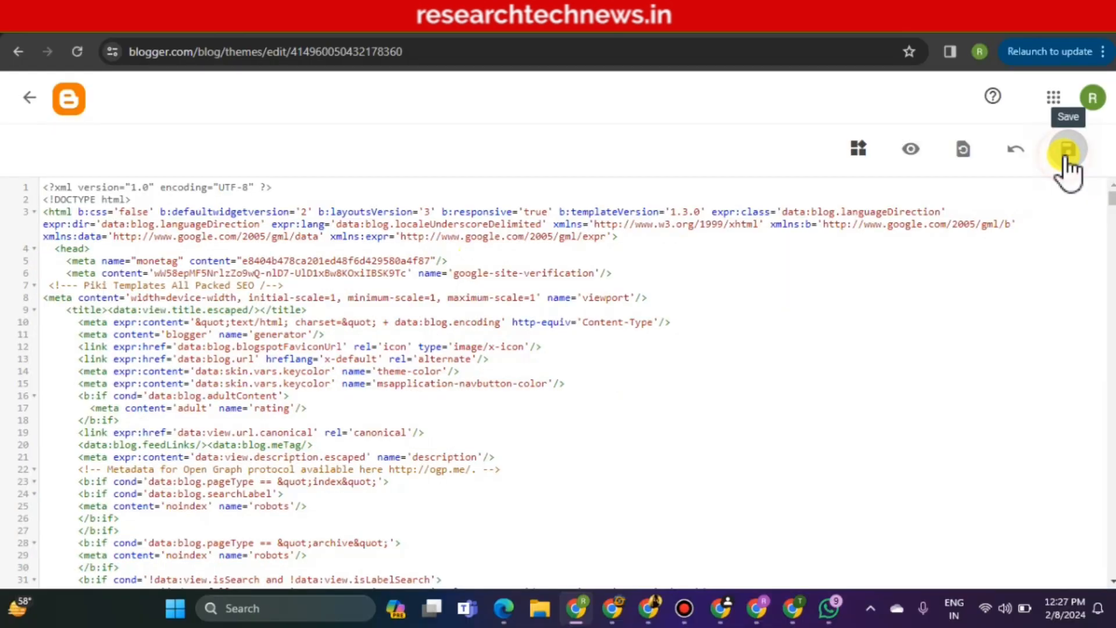
click(1067, 150)
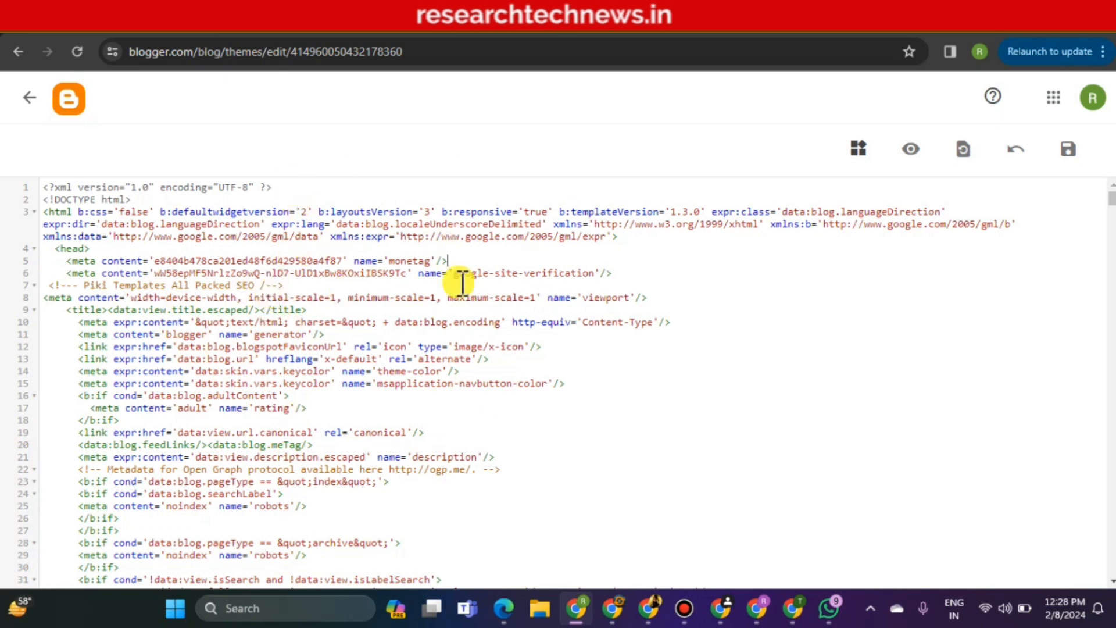
click(504, 259)
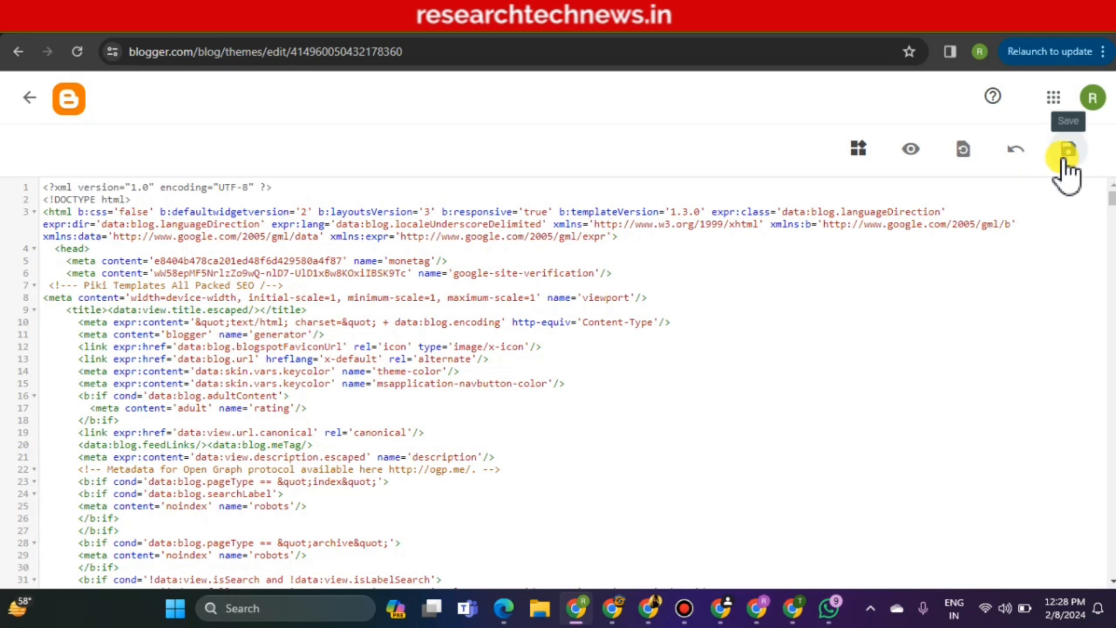
Exit the theme editor, switch to Monetag and scroll to the Apply for verification section
click(30, 103)
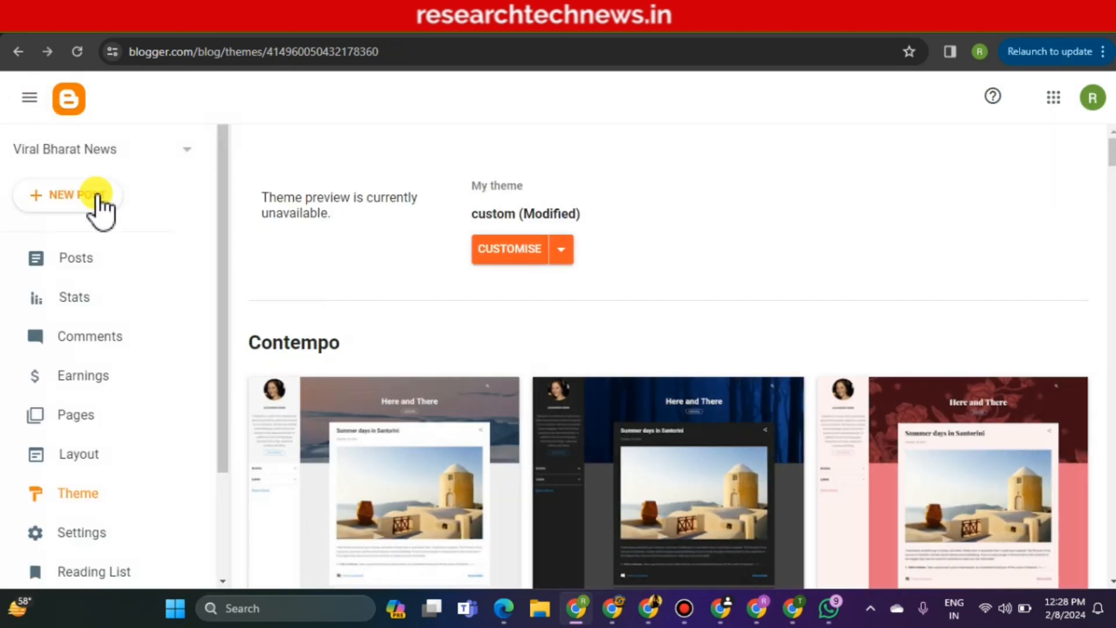
click(85, 257)
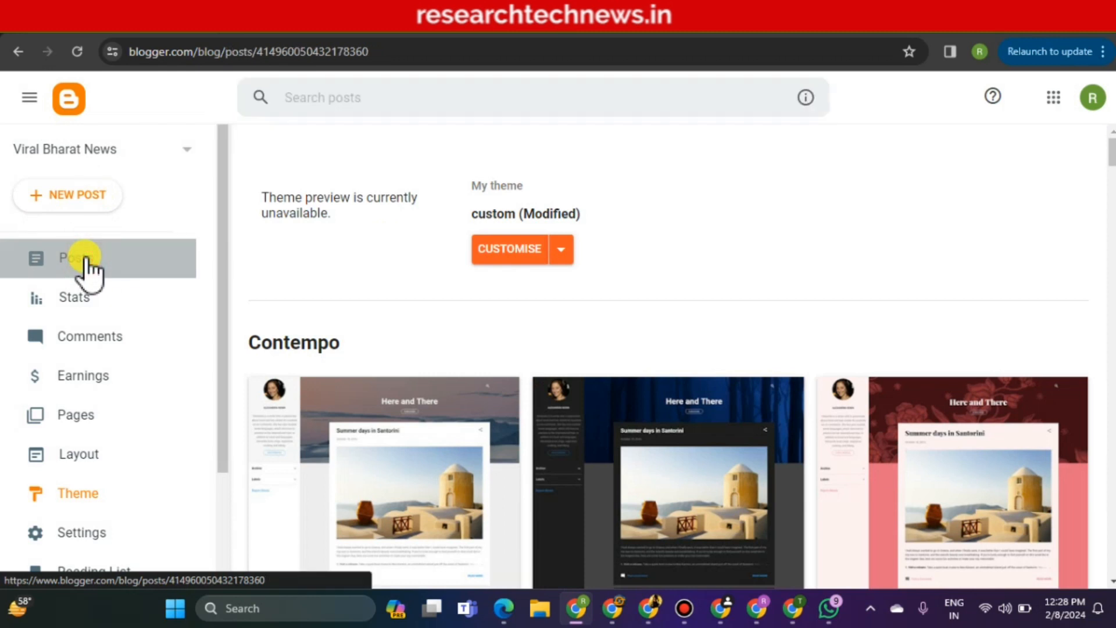
click(657, 32)
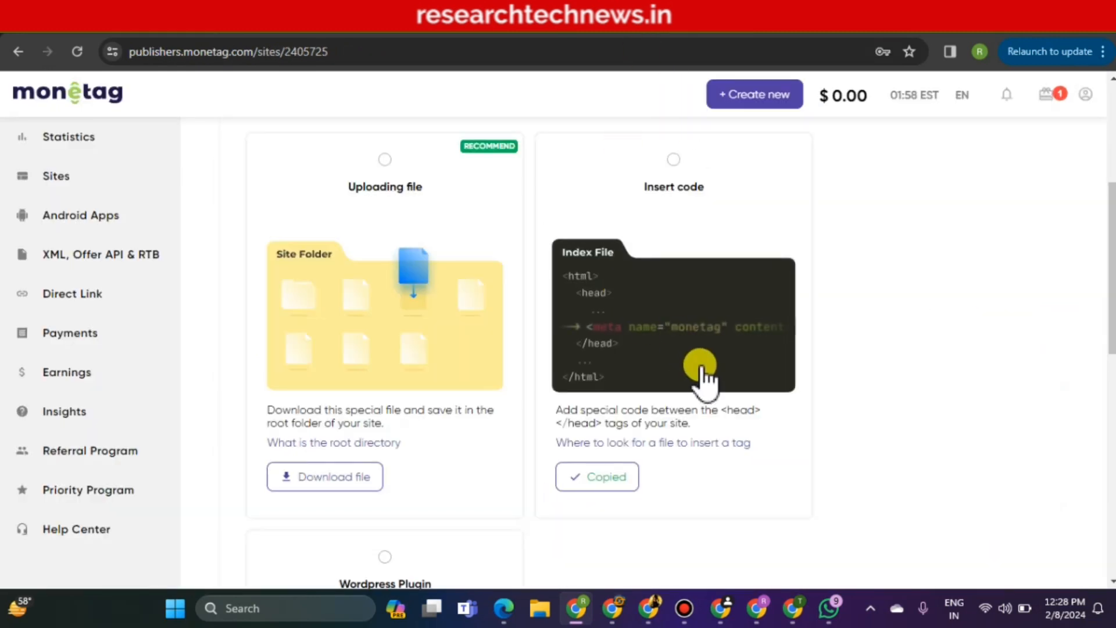
scroll(683, 372, down, 4)
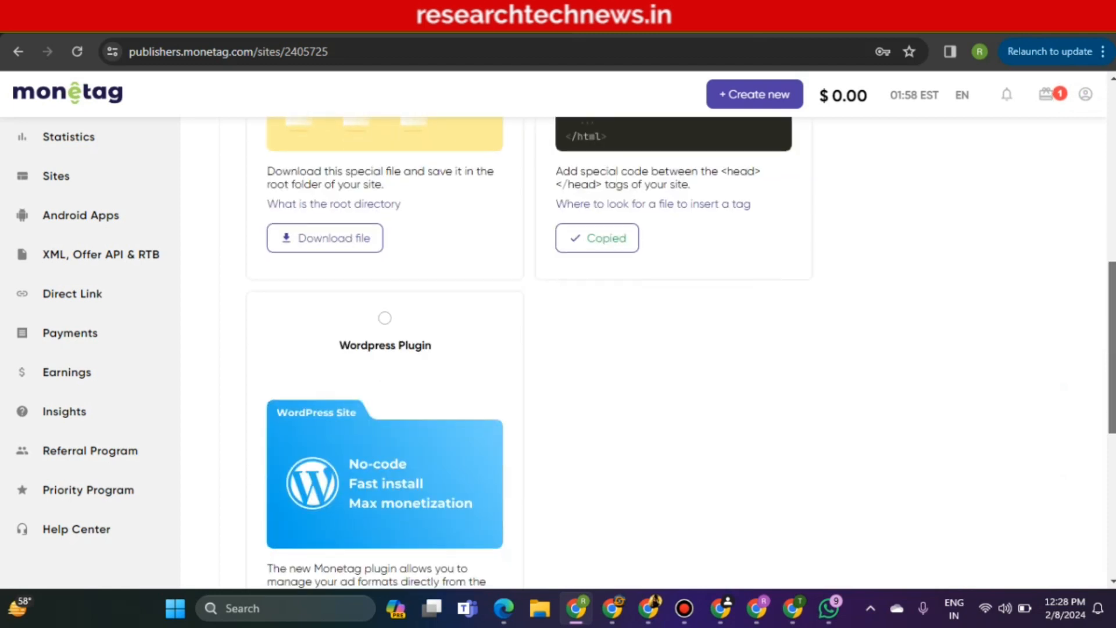
scroll(669, 250, up, 2)
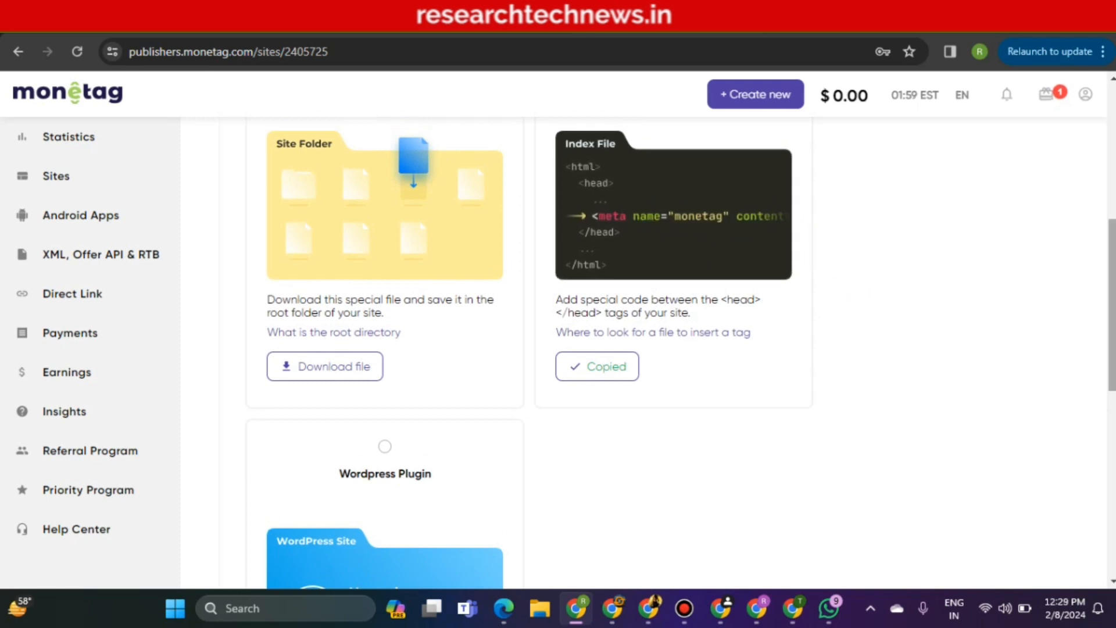
scroll(669, 349, down, 8)
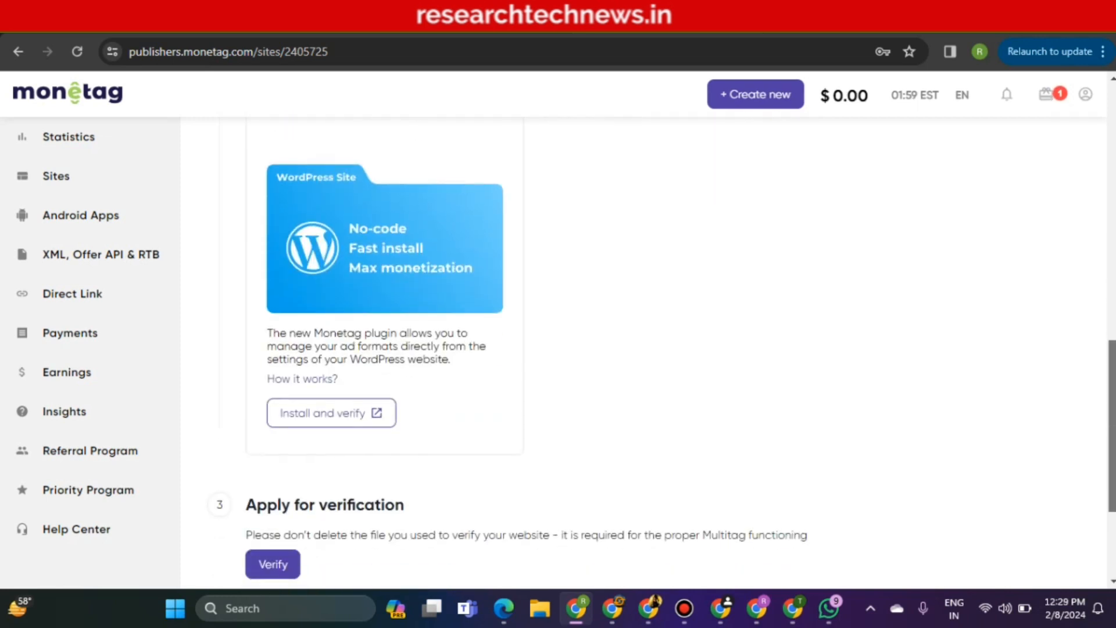
scroll(669, 348, down, 1)
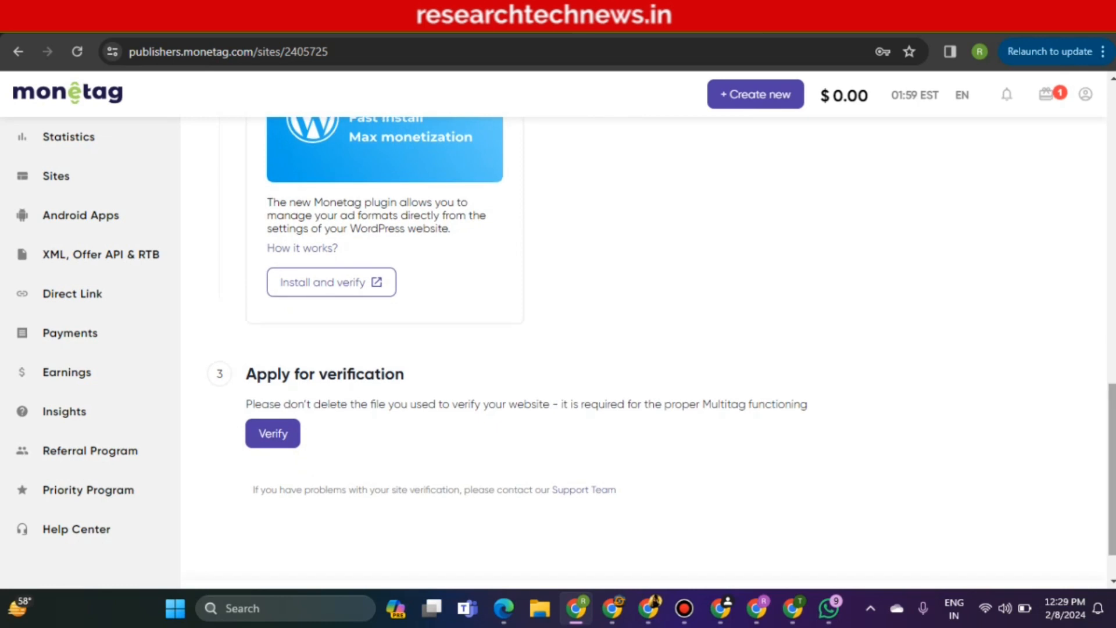
click(270, 442)
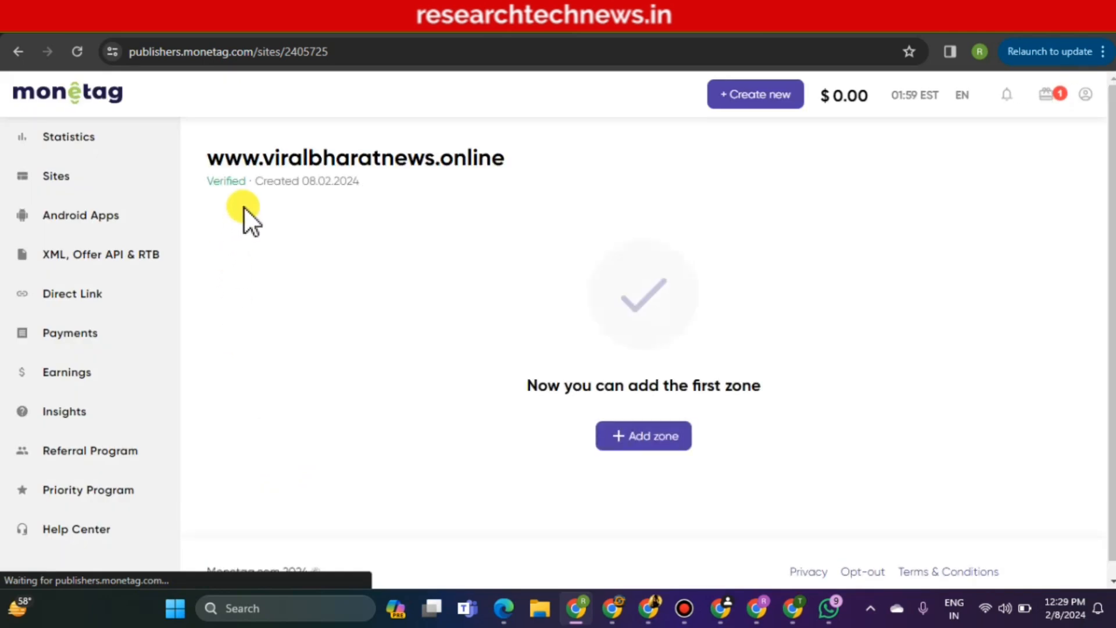
drag(252, 182, 228, 183)
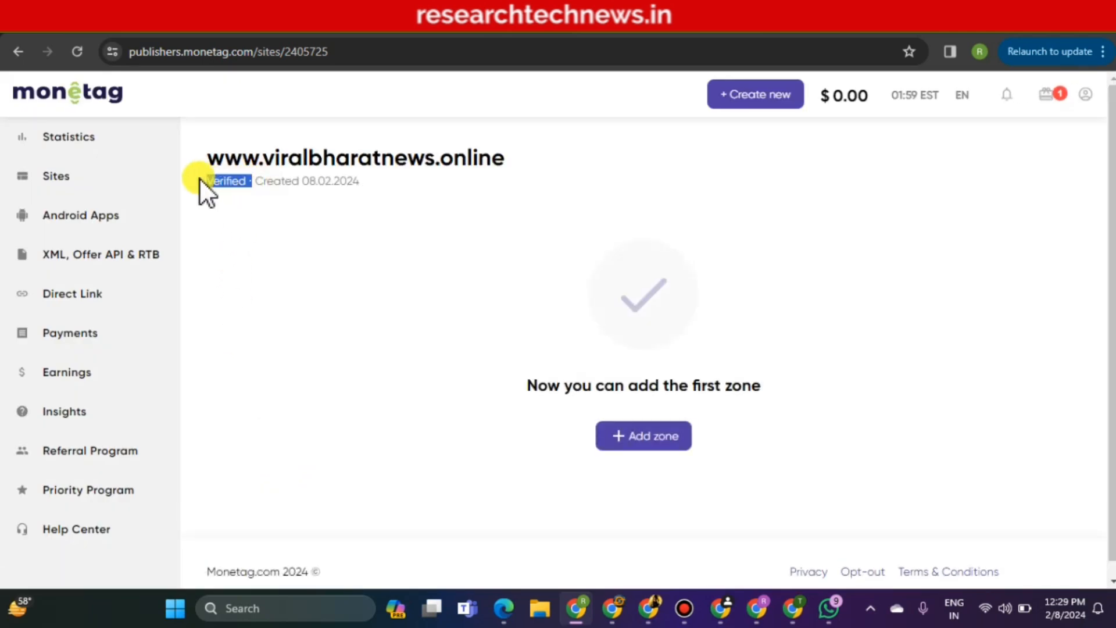
click(328, 264)
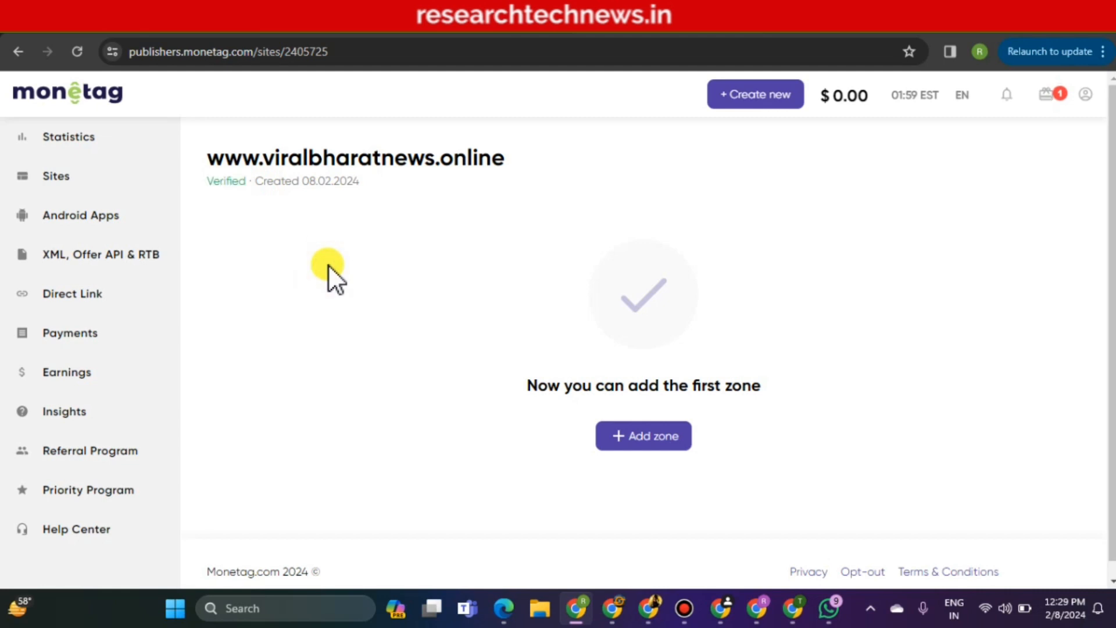
click(642, 439)
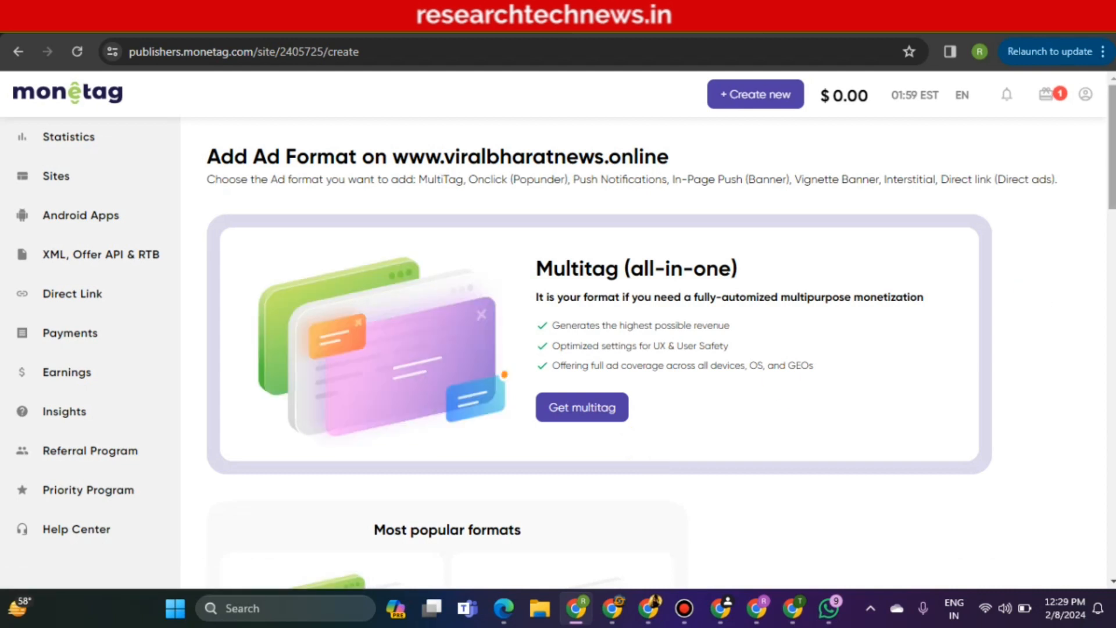
Scroll through the Multitag, Onclick (Popunder), Push Notifications, banner and Direct Link format cards
scroll(573, 297, down, 1)
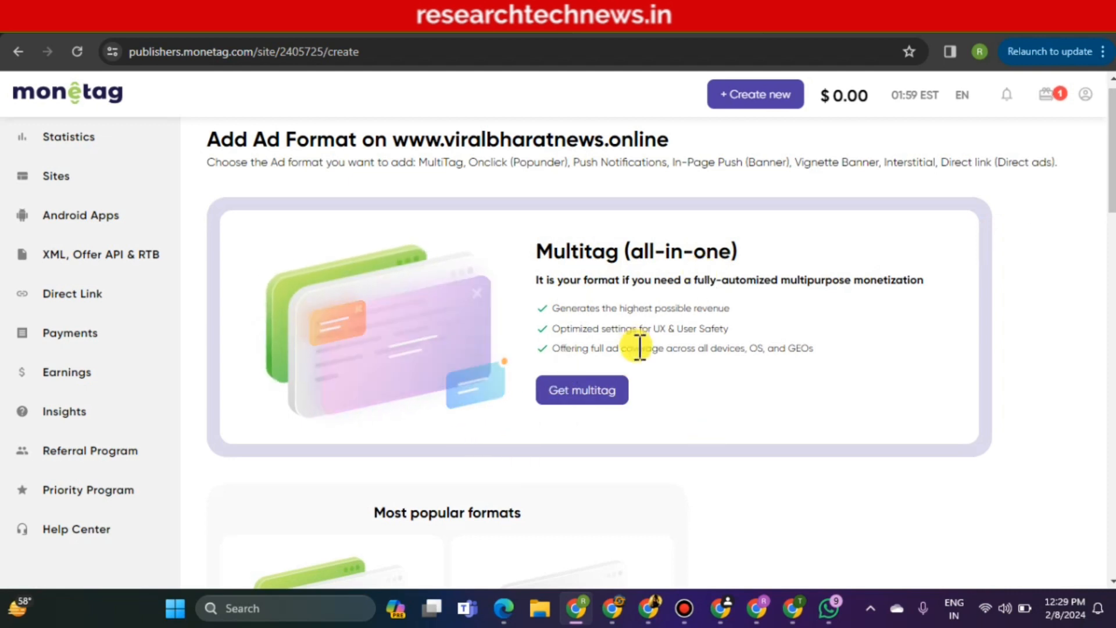
scroll(639, 347, down, 1)
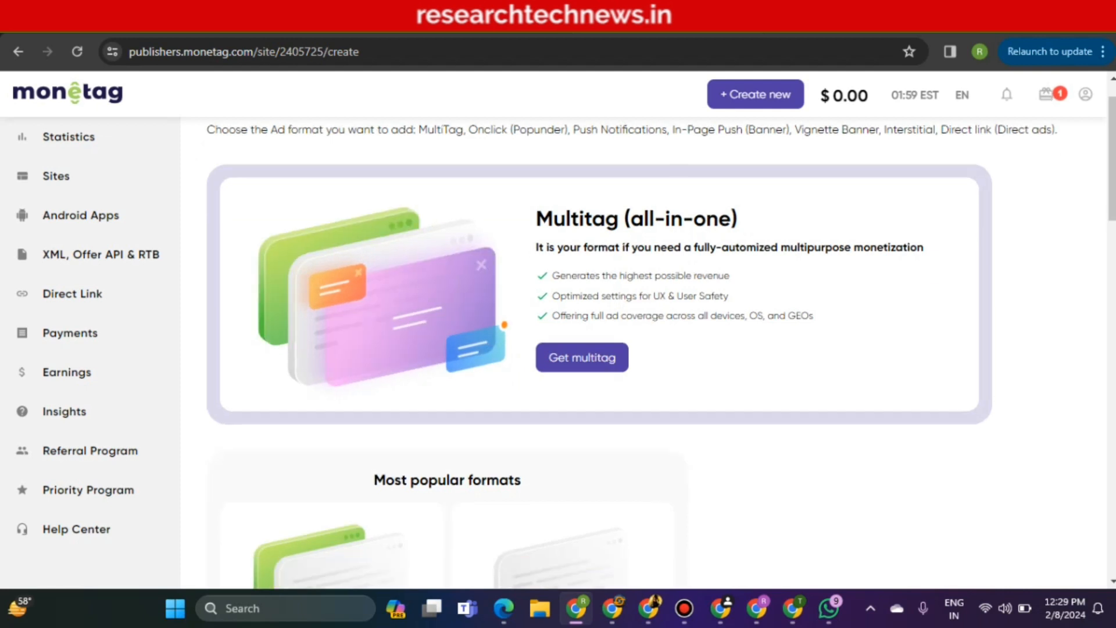
scroll(599, 348, down, 5)
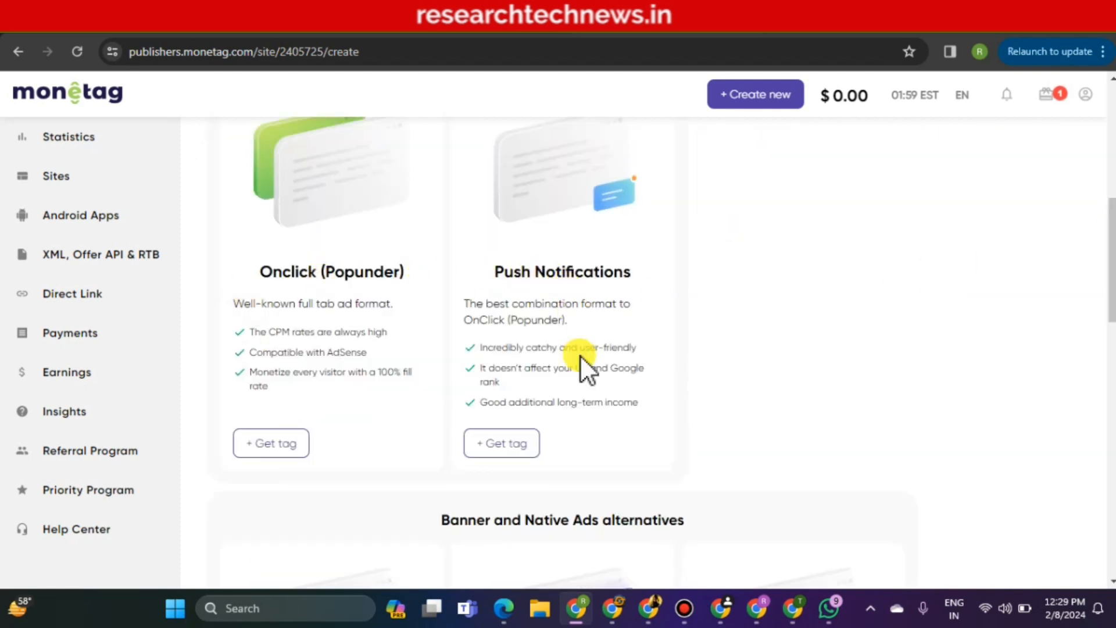
scroll(1108, 278, down, 5)
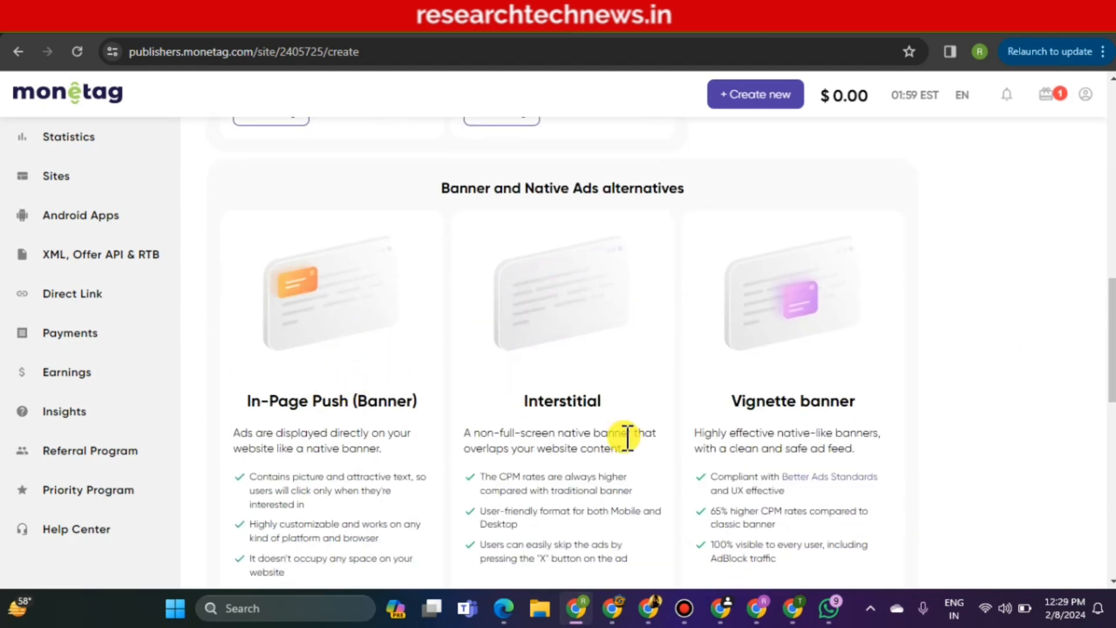
drag(1111, 332, 1107, 244)
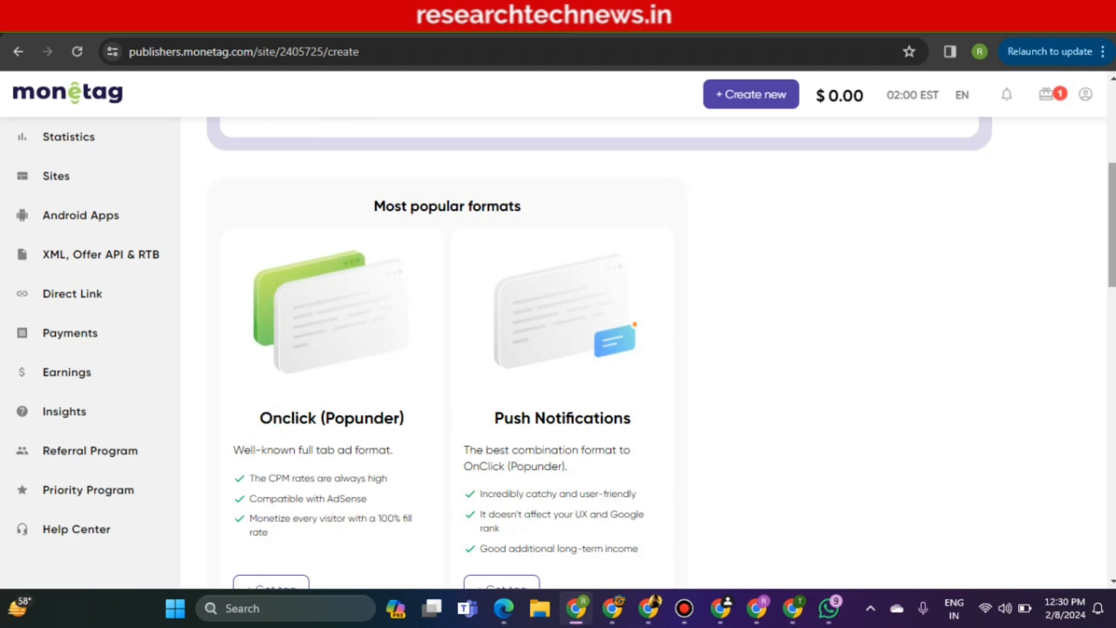
drag(1112, 247, 1111, 186)
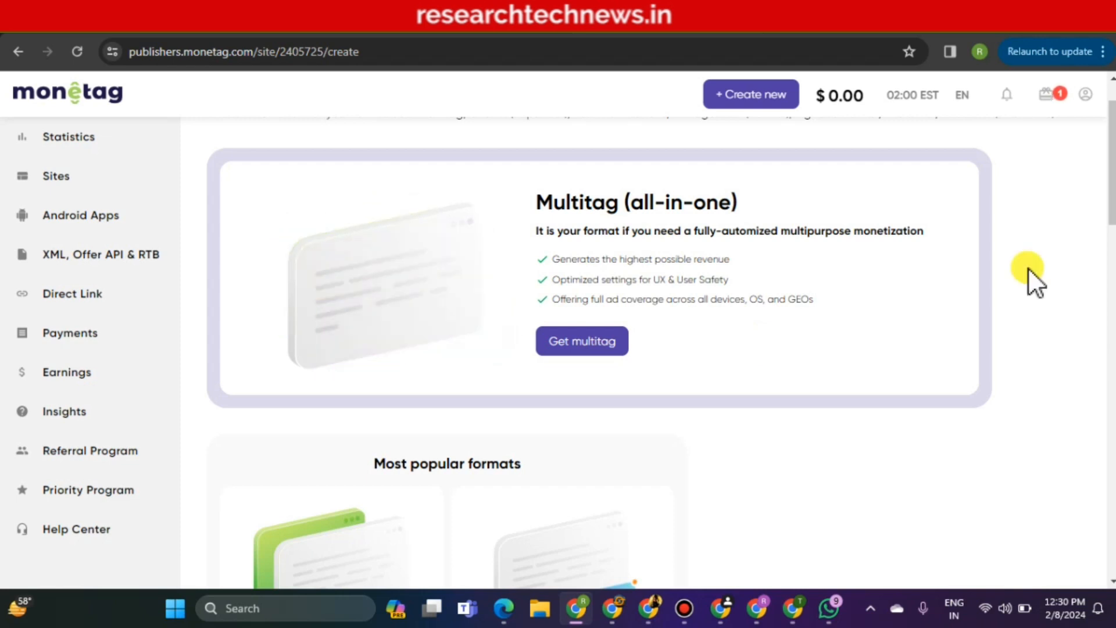
scroll(599, 349, down, 15)
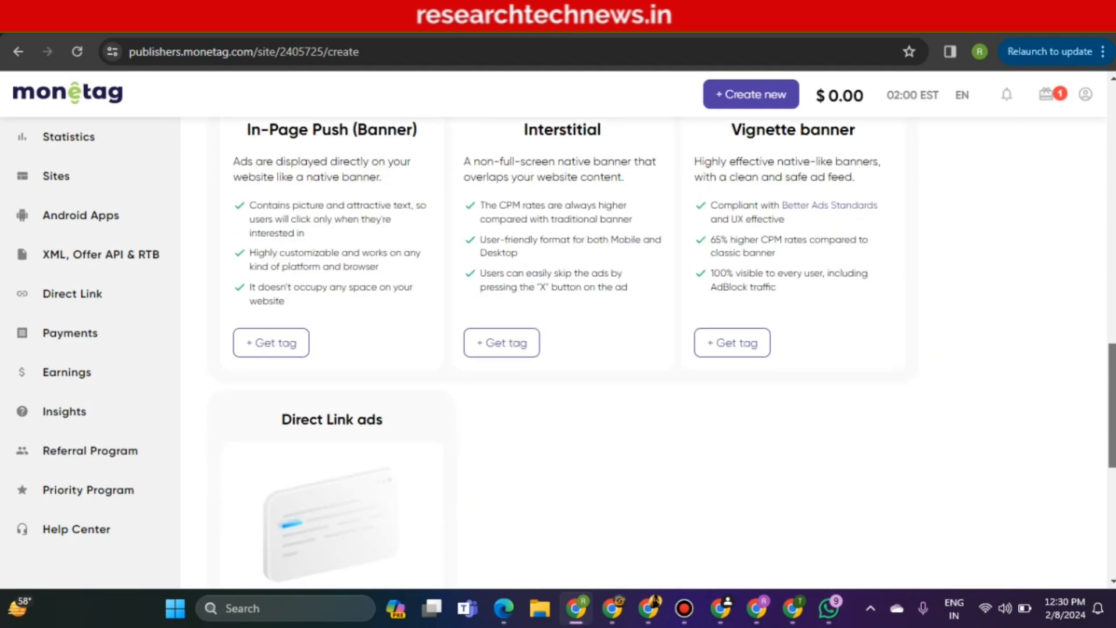
drag(1112, 422, 1104, 495)
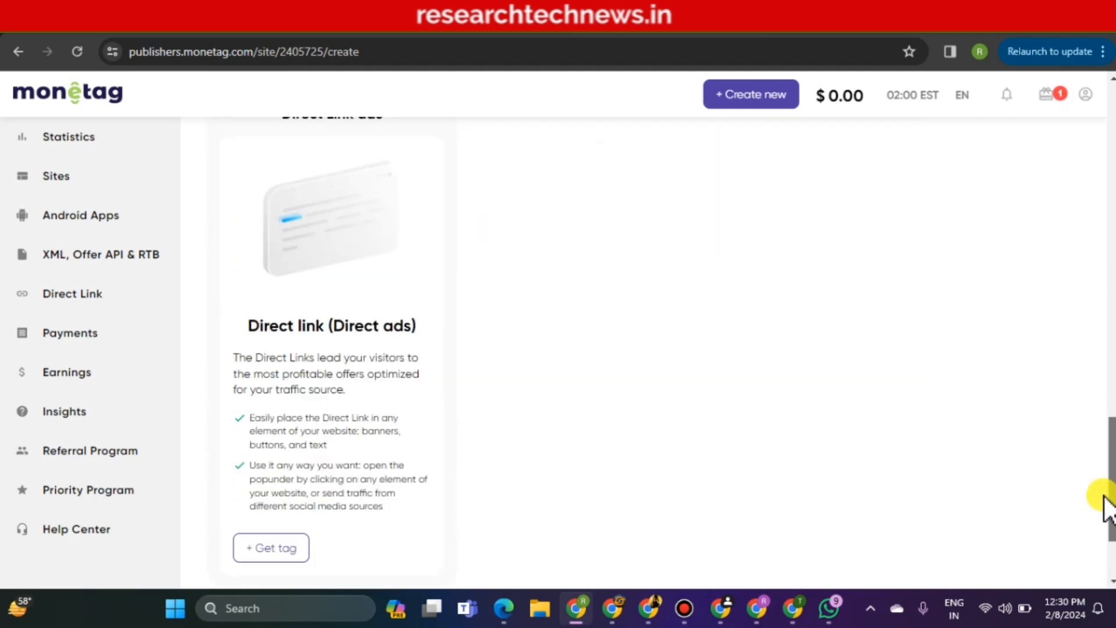
scroll(1106, 507, up, 15)
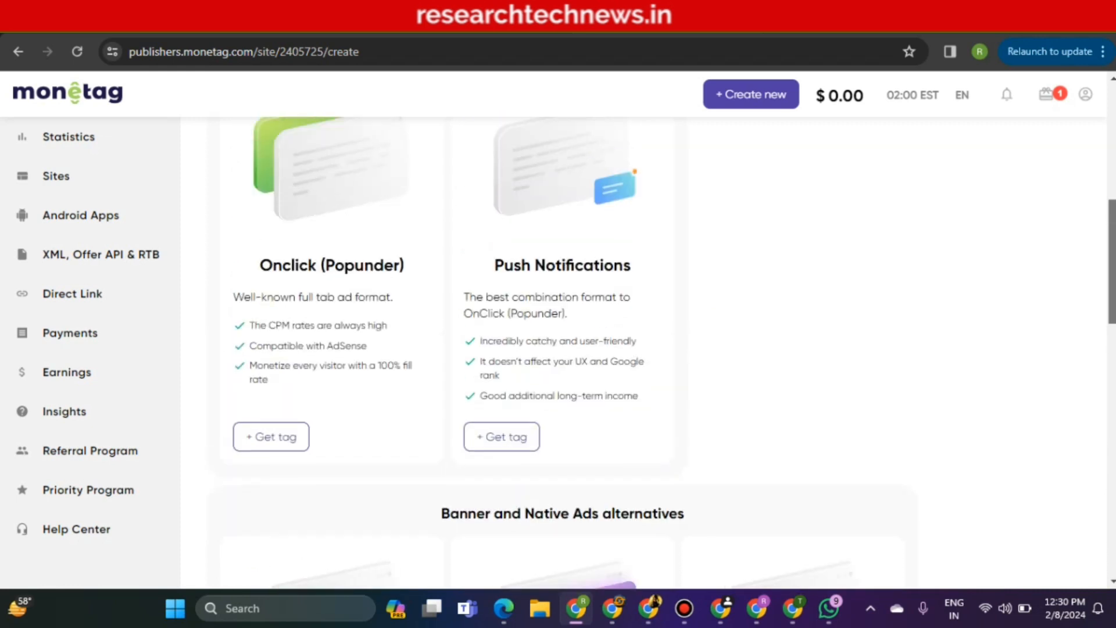
scroll(618, 399, up, 7)
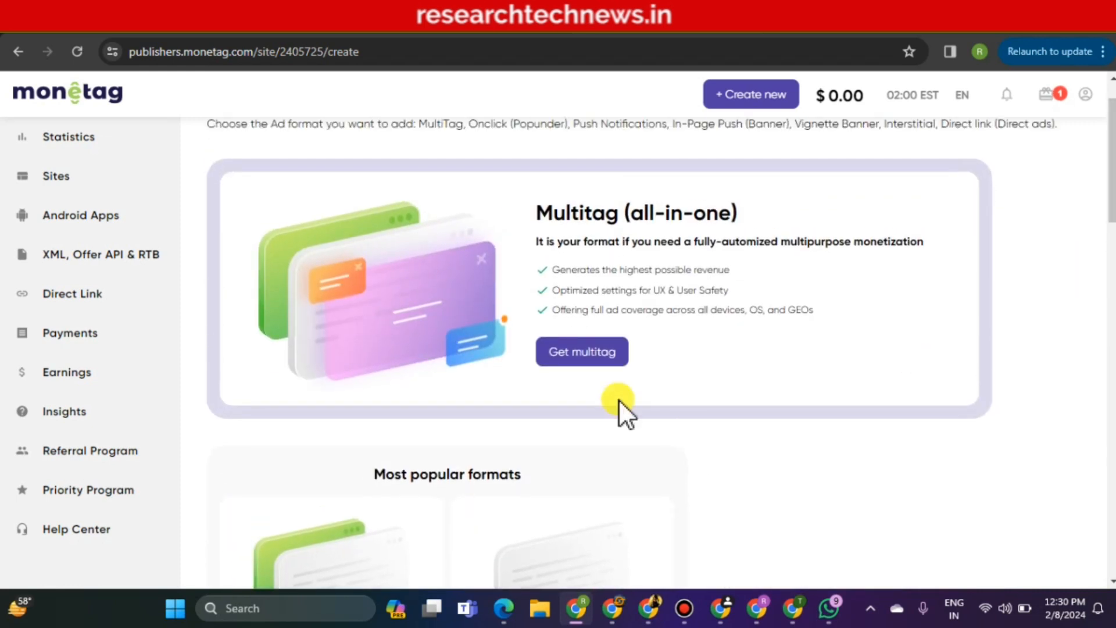
Create the Multitag zone 'Great tag', copy its JS code and return to Blogger's Layout page
click(563, 353)
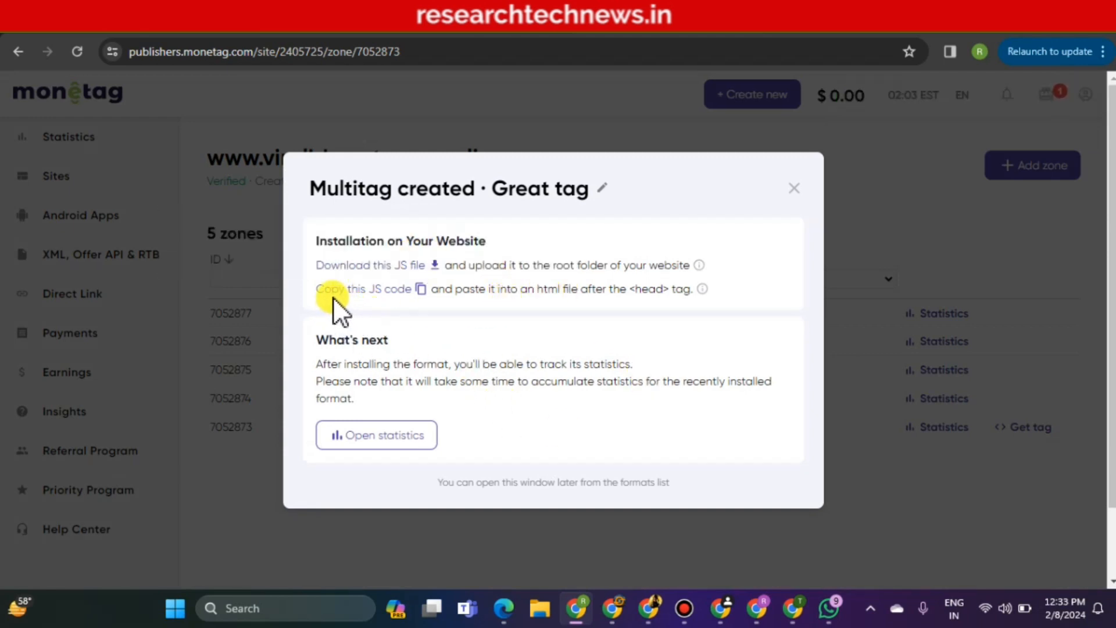
mouse_move(328, 302)
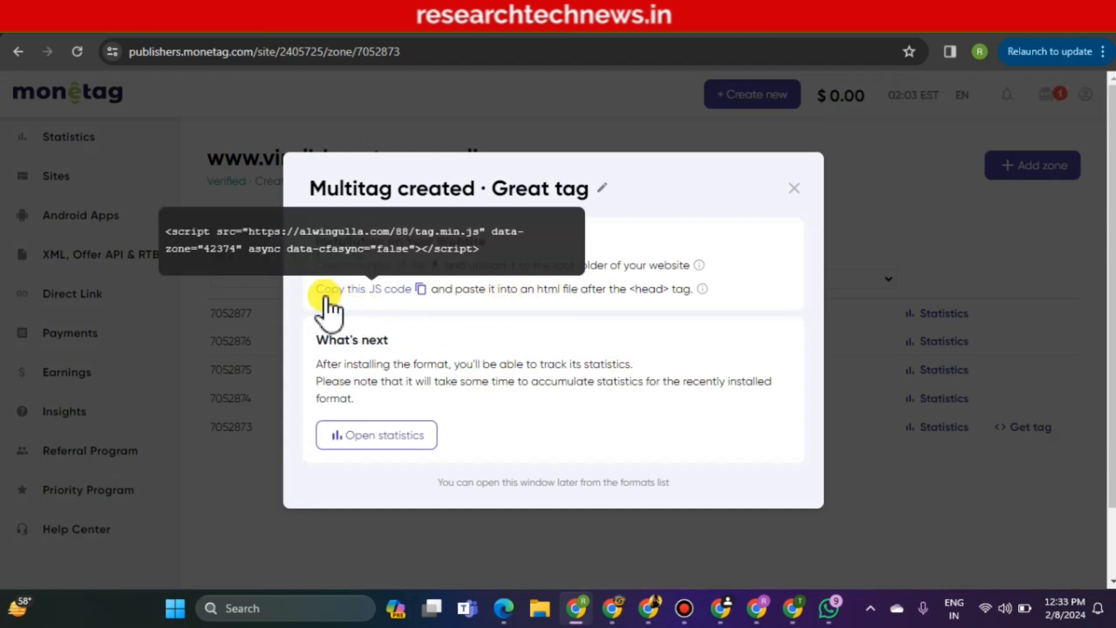
click(421, 289)
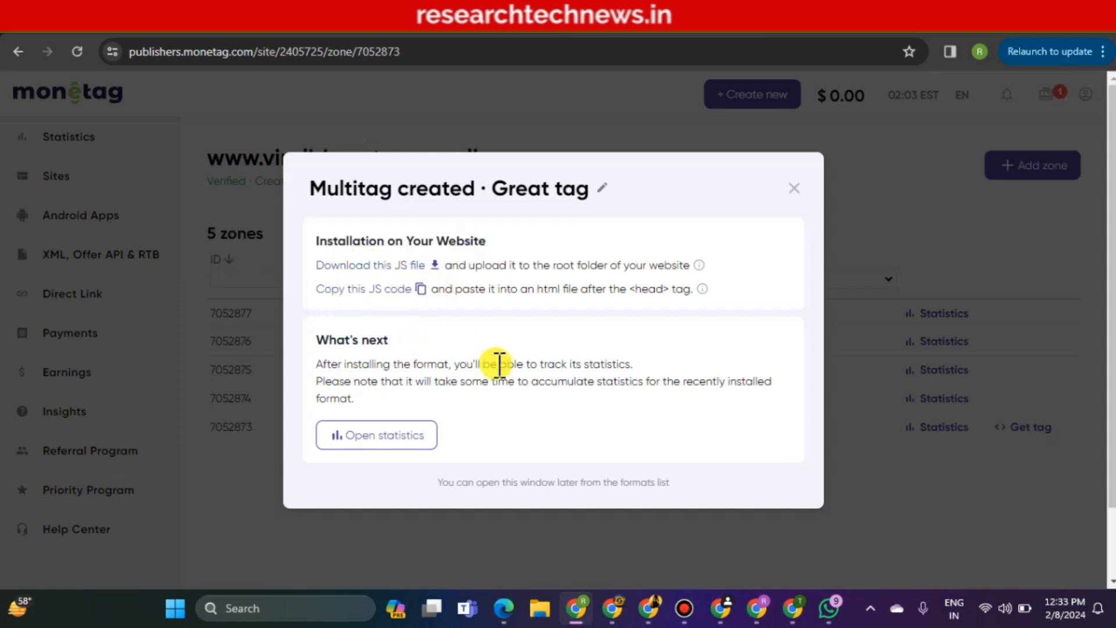
click(135, 33)
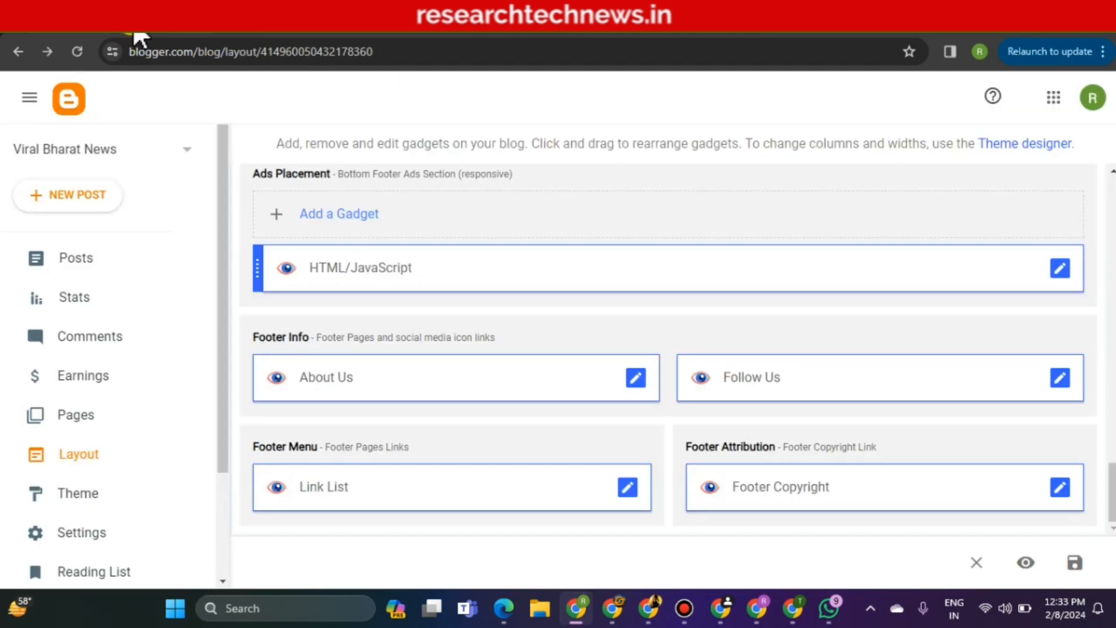
Paste the Monetag multitag script (zone 42374) on a new line after <head> and save the theme
click(104, 494)
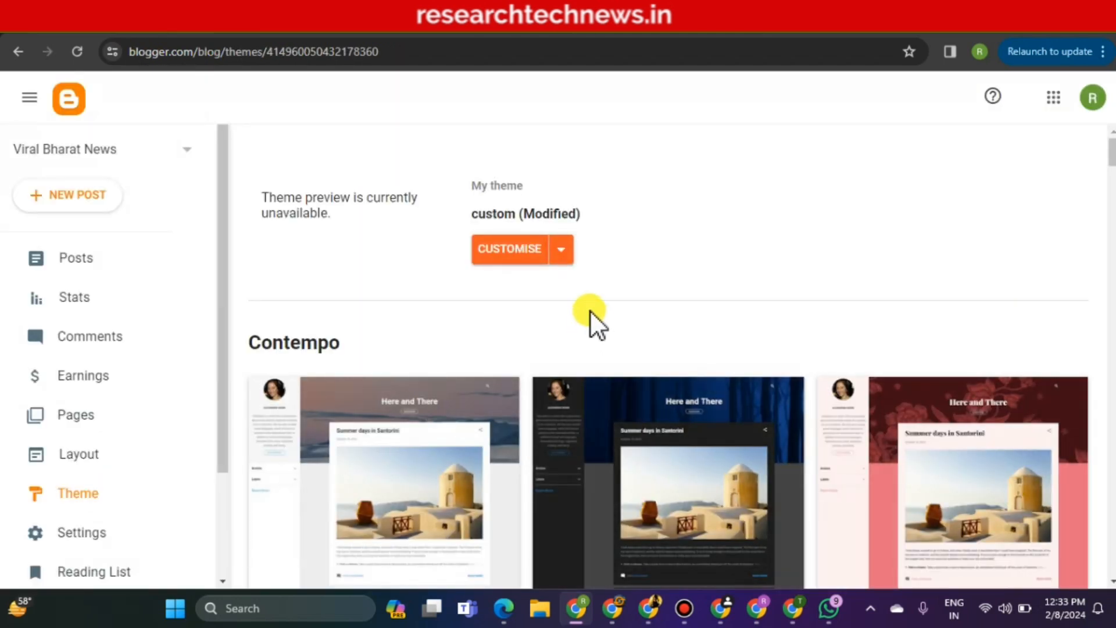
click(562, 253)
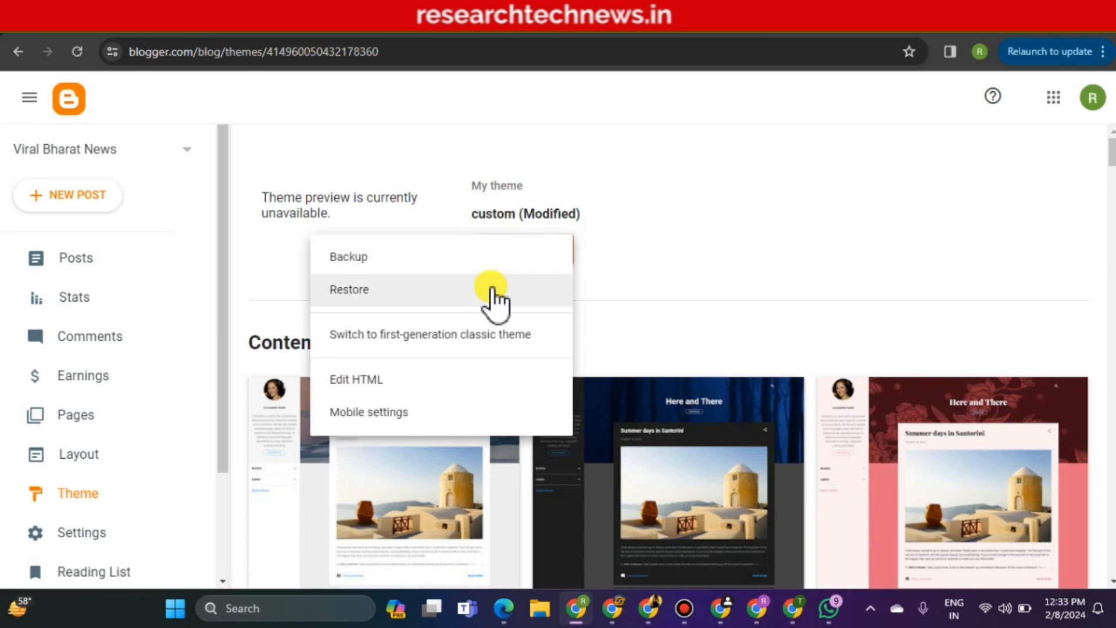
click(355, 381)
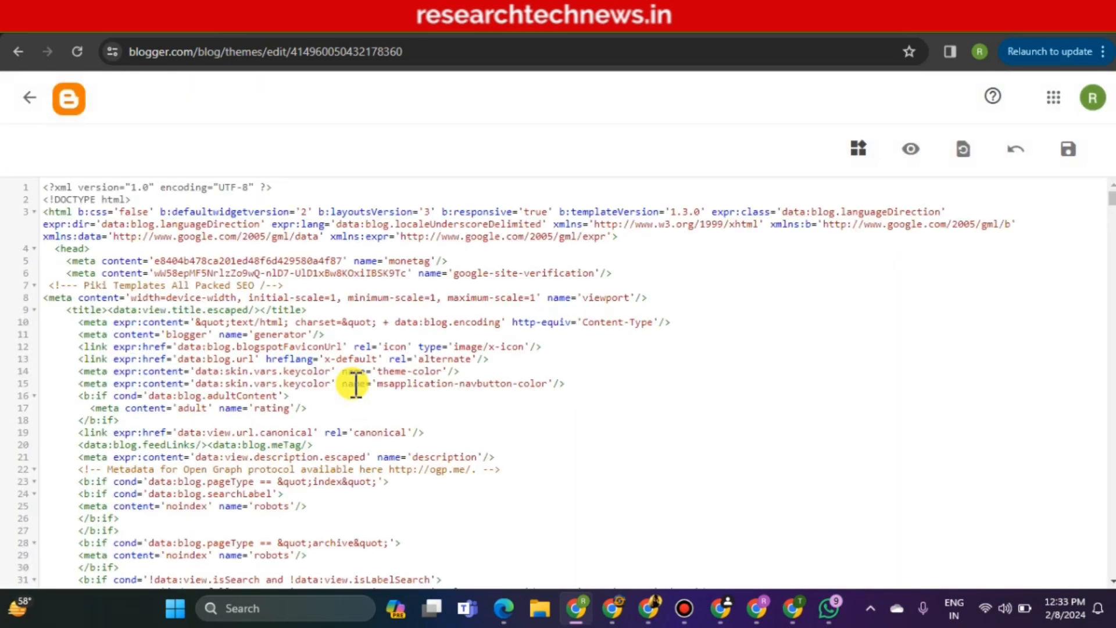
click(114, 250)
key(Return)
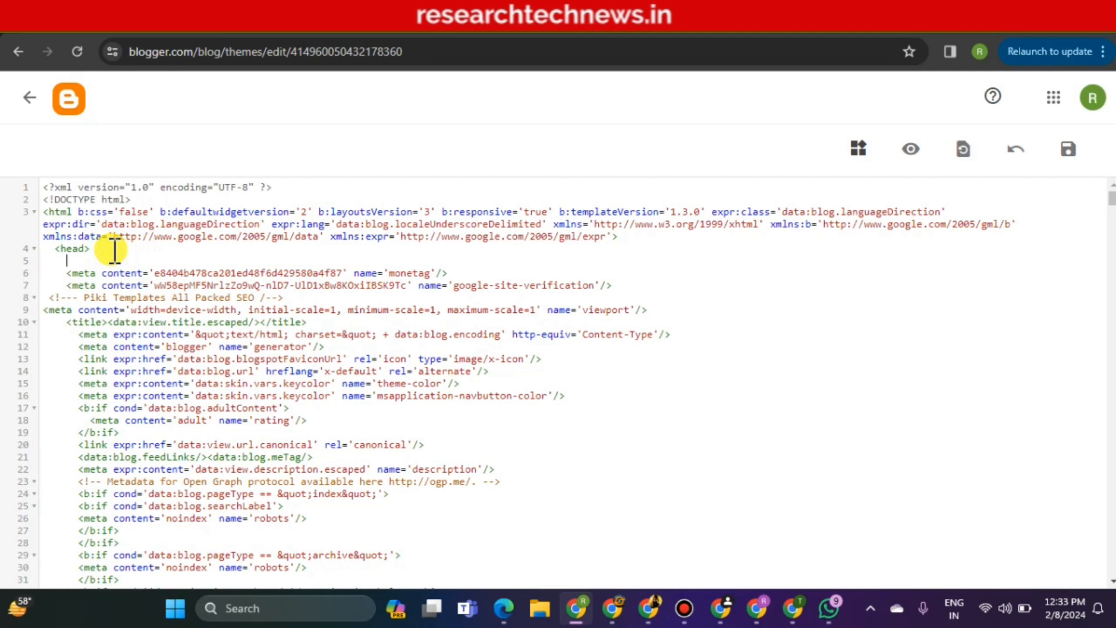
right_click(73, 257)
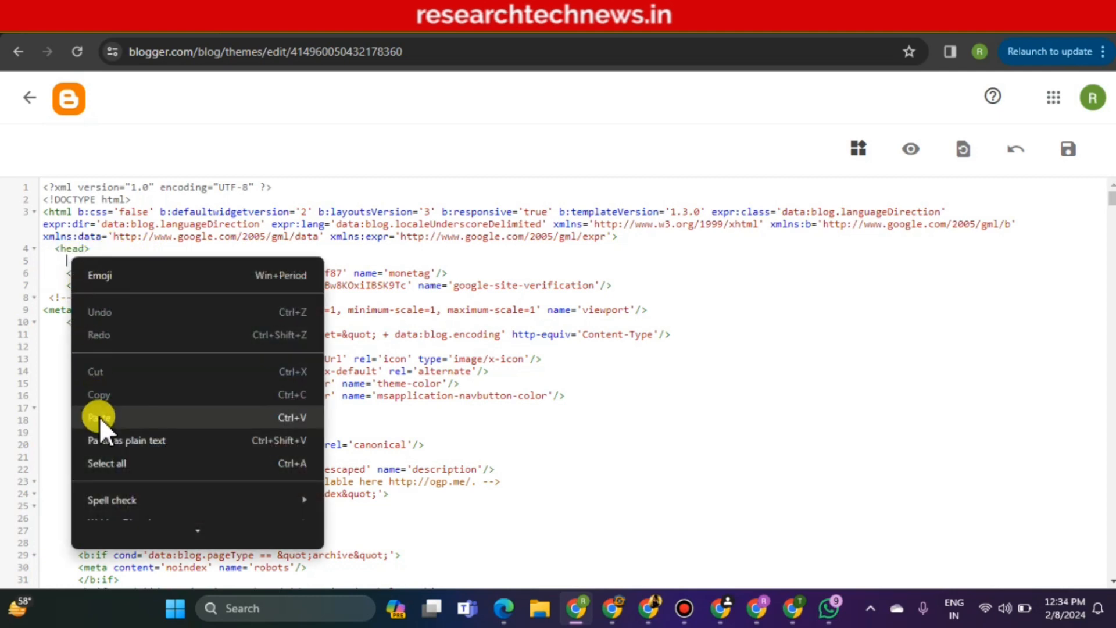
click(98, 416)
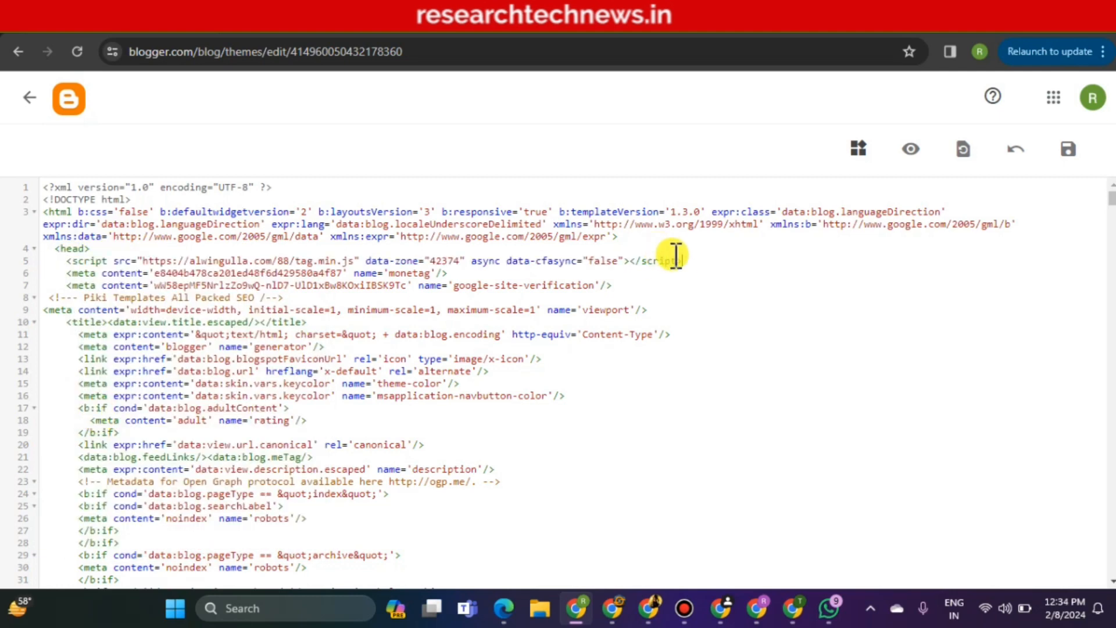
click(1063, 151)
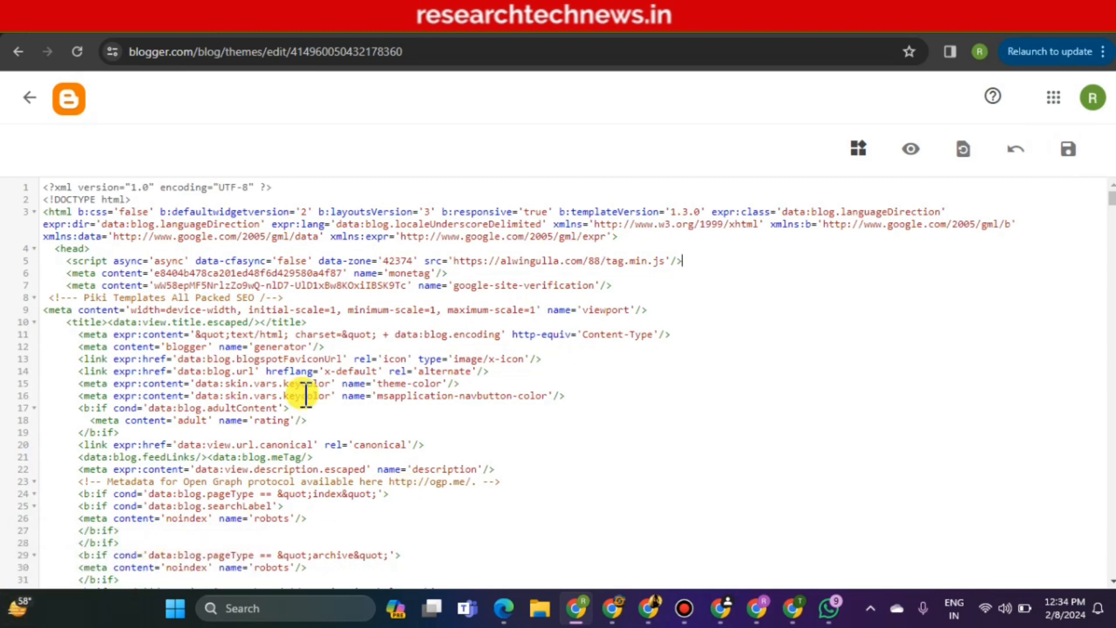
click(258, 36)
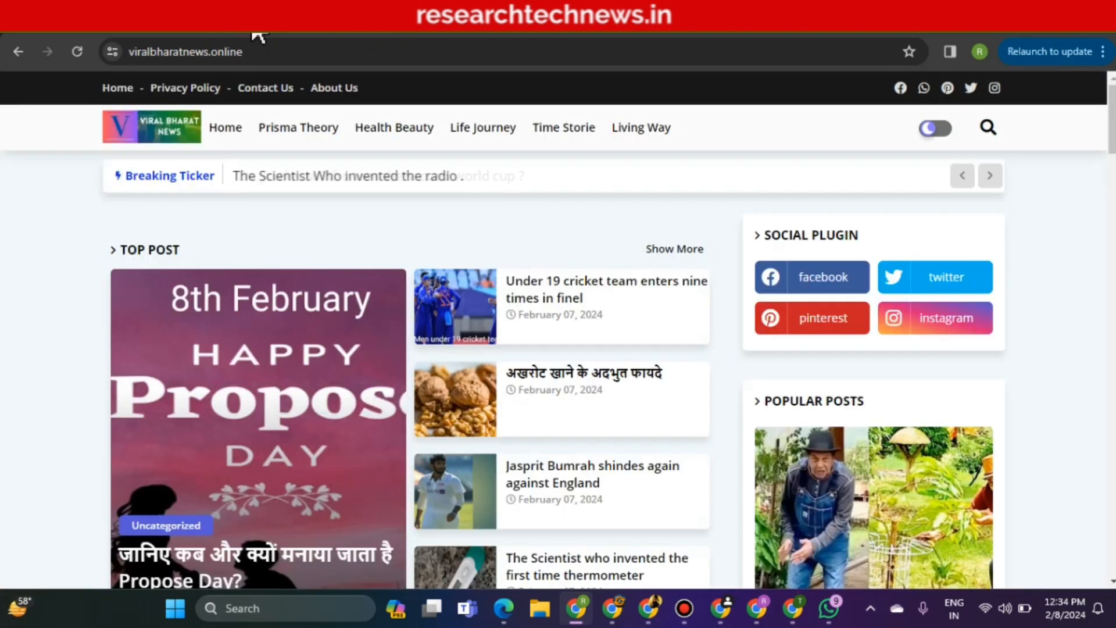
Reload the live blog, scroll the posts, and close the Clicksfly pop-up and ad redirect tabs
click(220, 131)
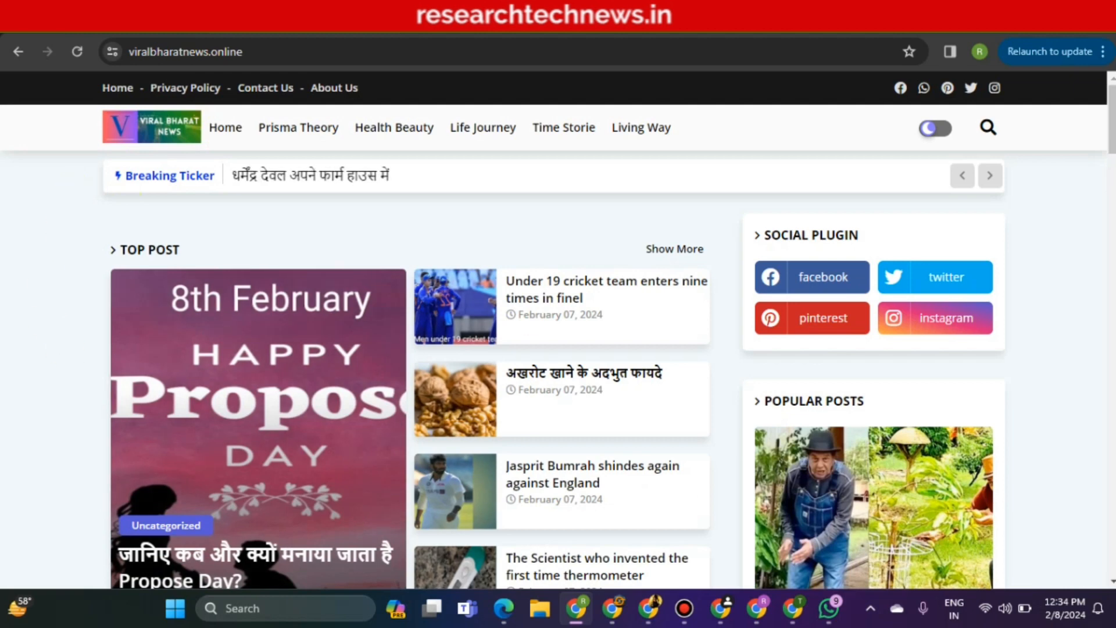
scroll(834, 431, down, 10)
click(834, 430)
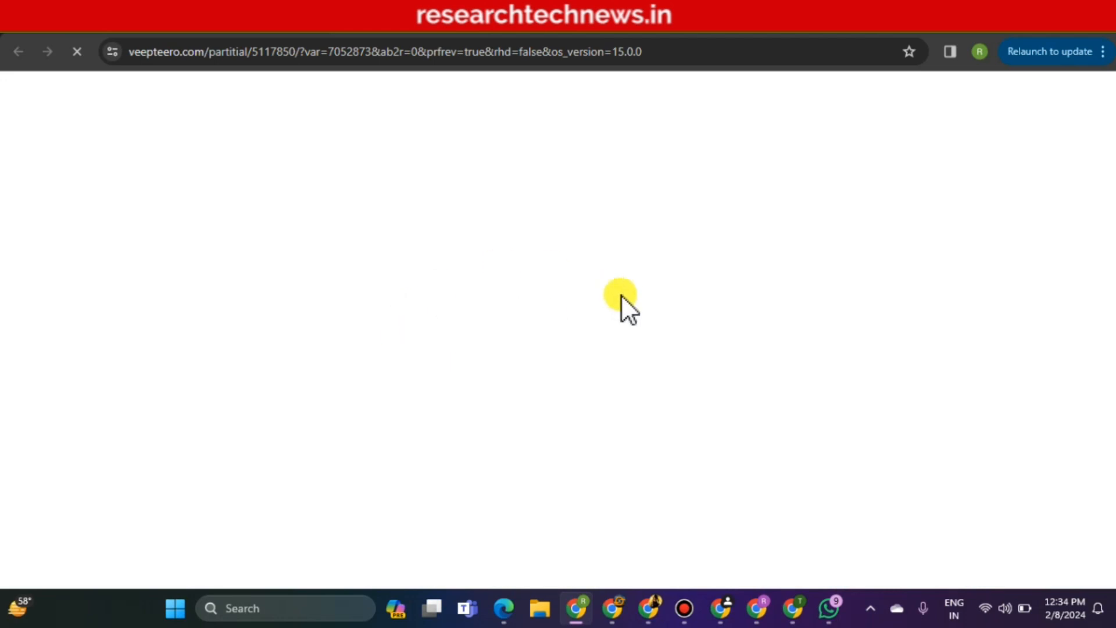
click(277, 22)
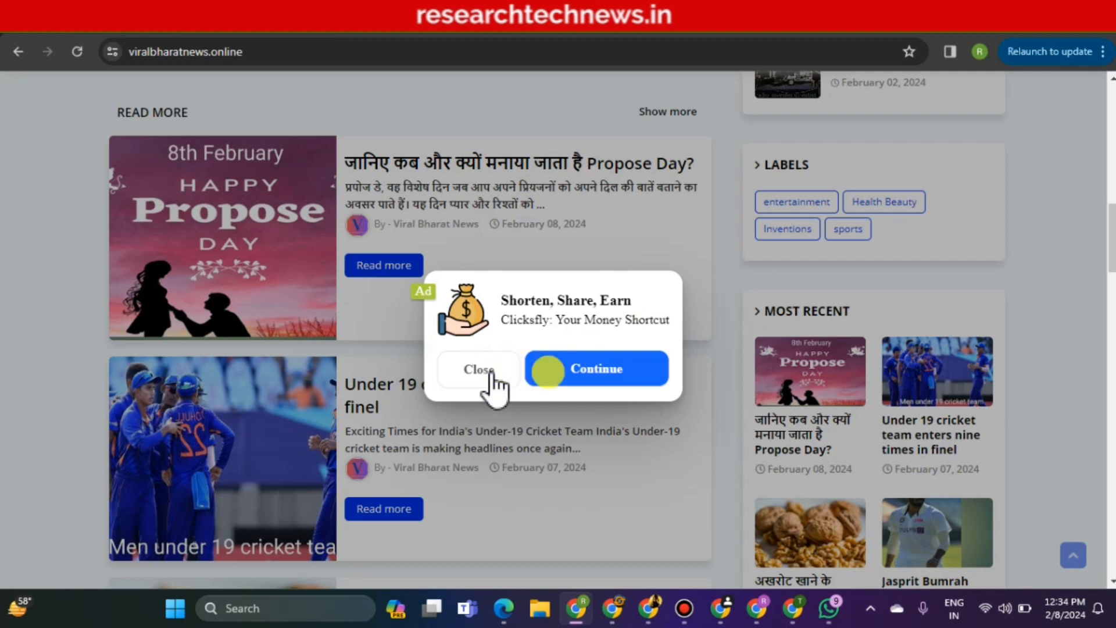
click(1111, 205)
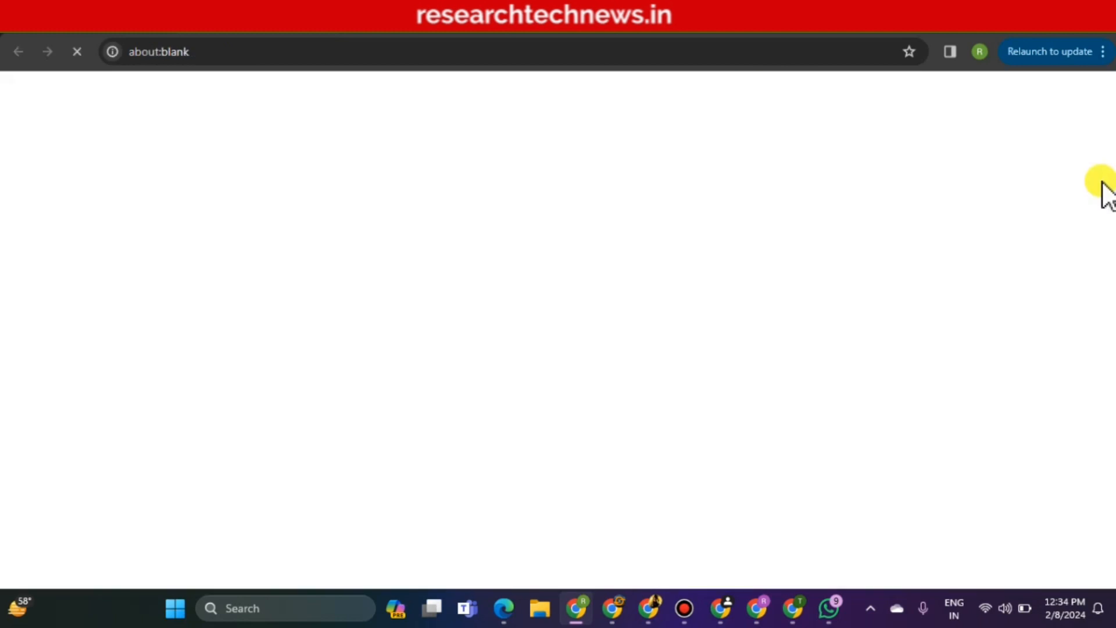
click(231, 22)
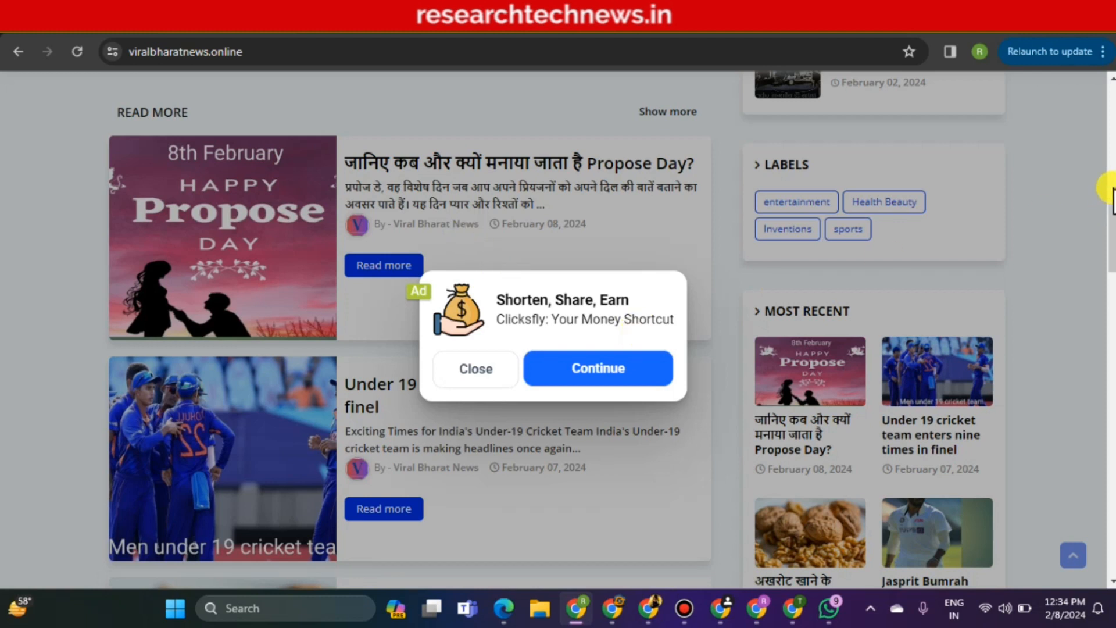
click(1111, 188)
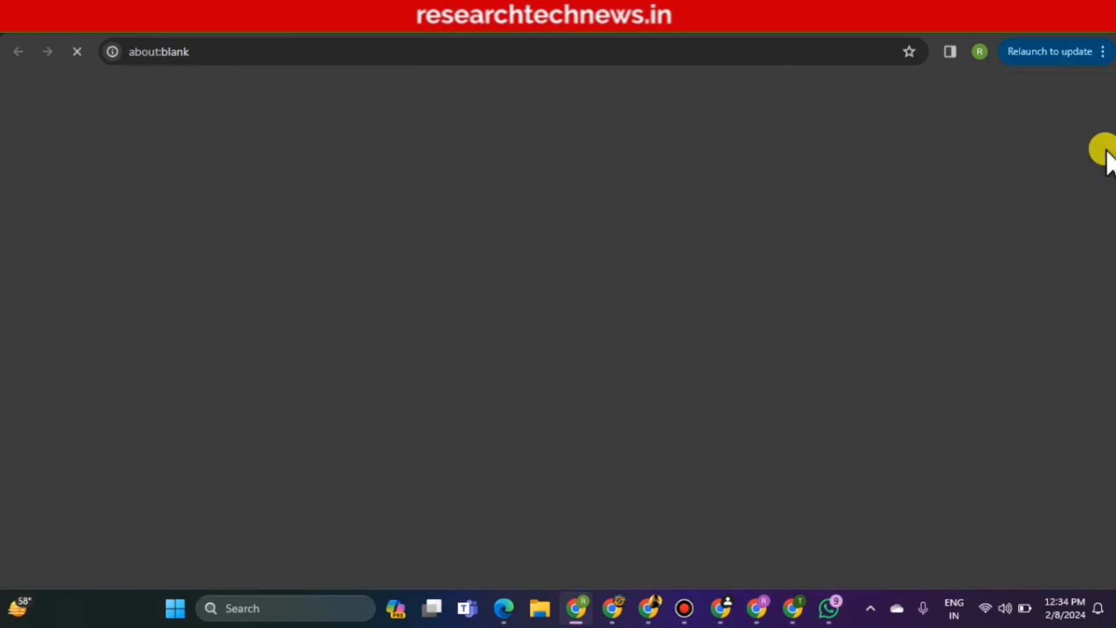
click(209, 22)
click(1098, 91)
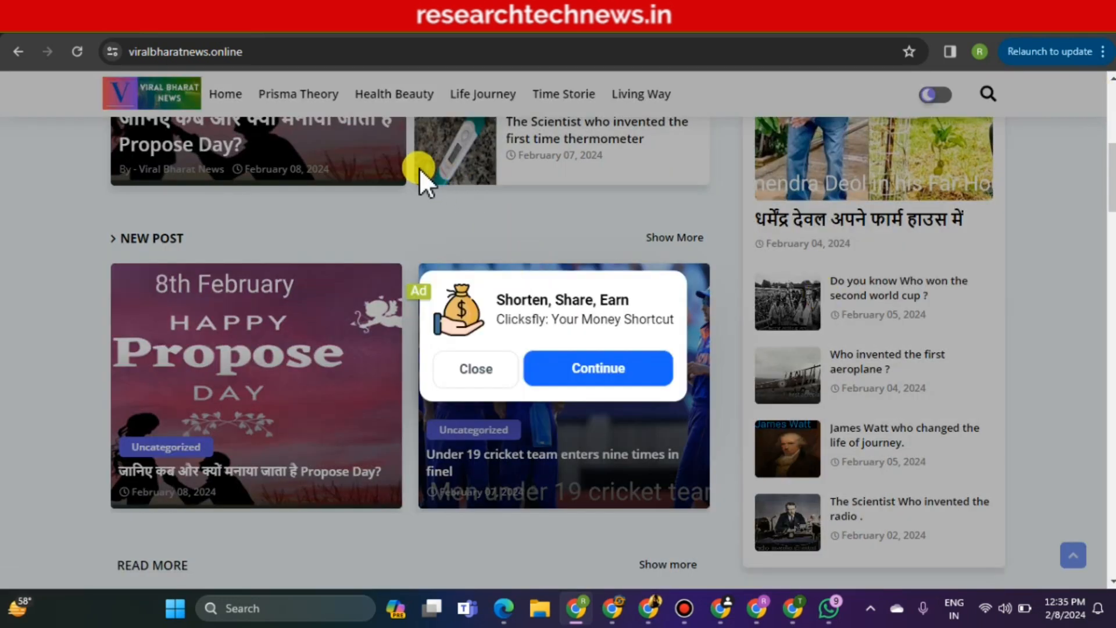
Close Monetag's Multitag created dialog and go back to the Blogger theme HTML
click(735, 23)
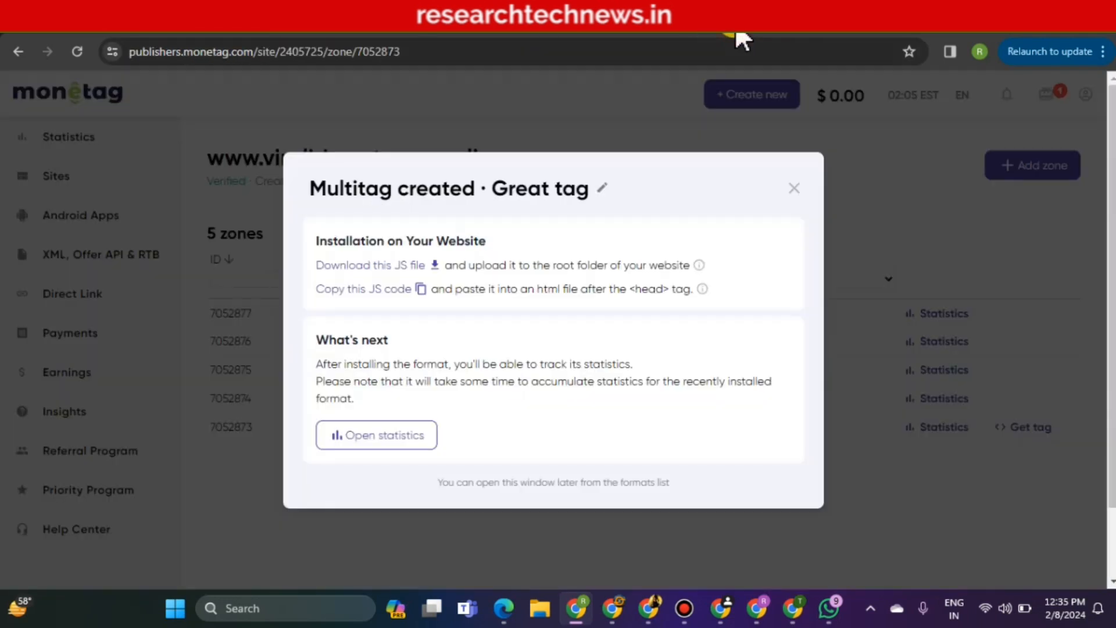
click(794, 189)
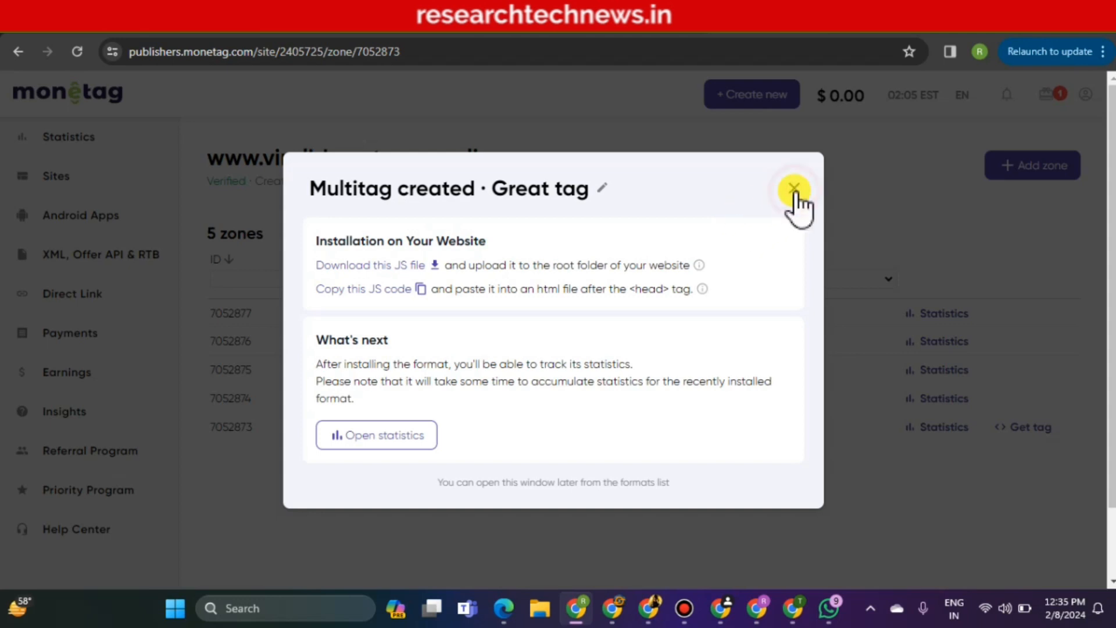
click(61, 23)
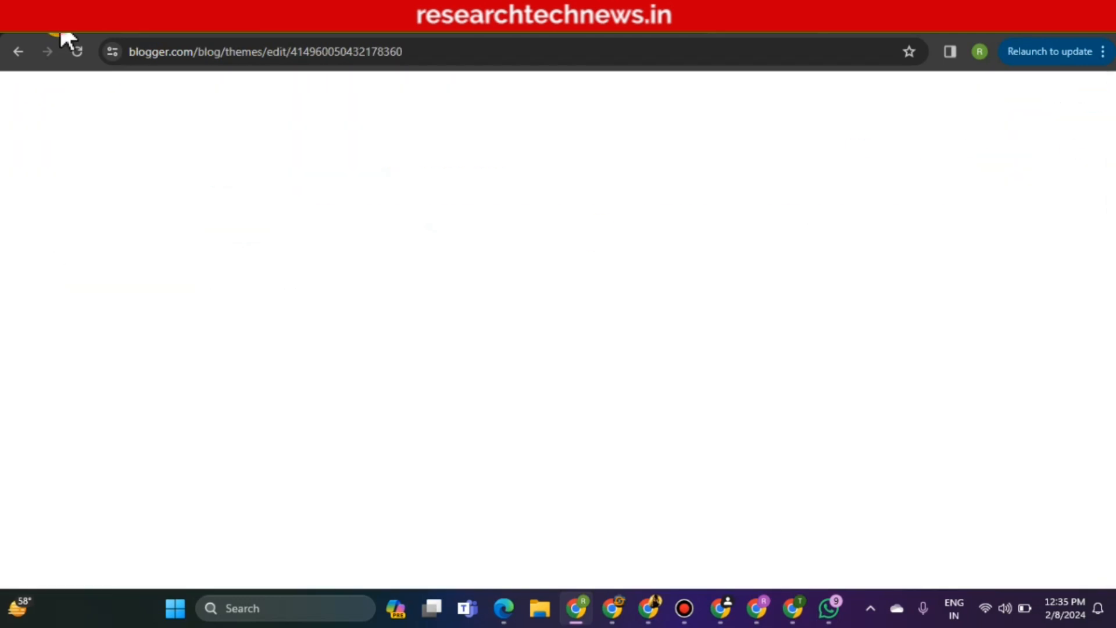
Delete the tag.min.js script on line 5 and its empty line, then save the theme
click(64, 260)
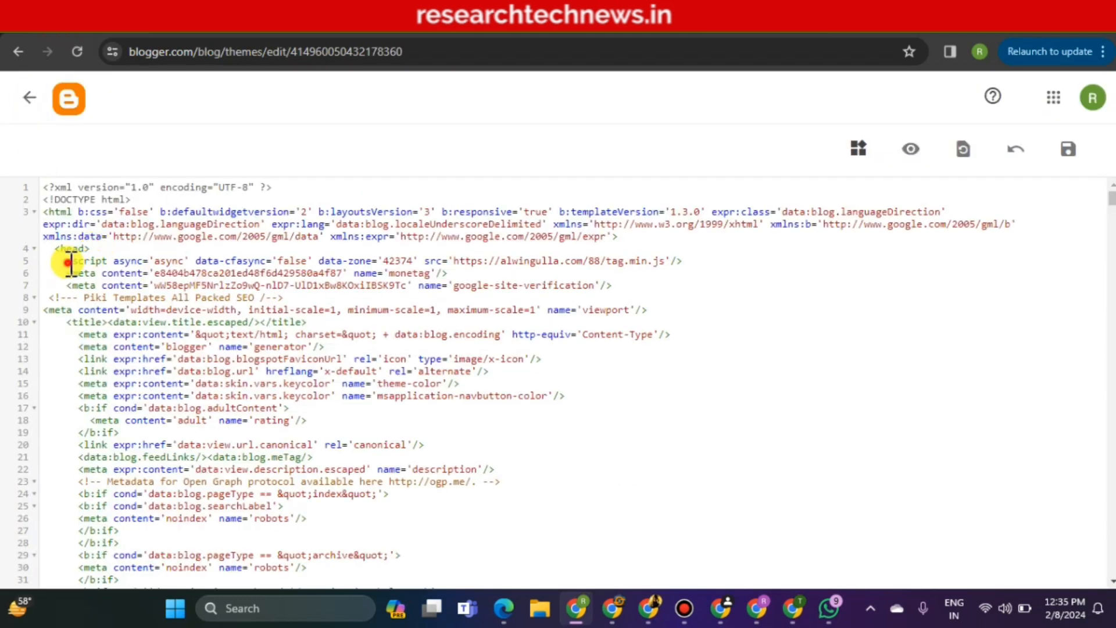
shift+click(599, 250)
shift+click(677, 261)
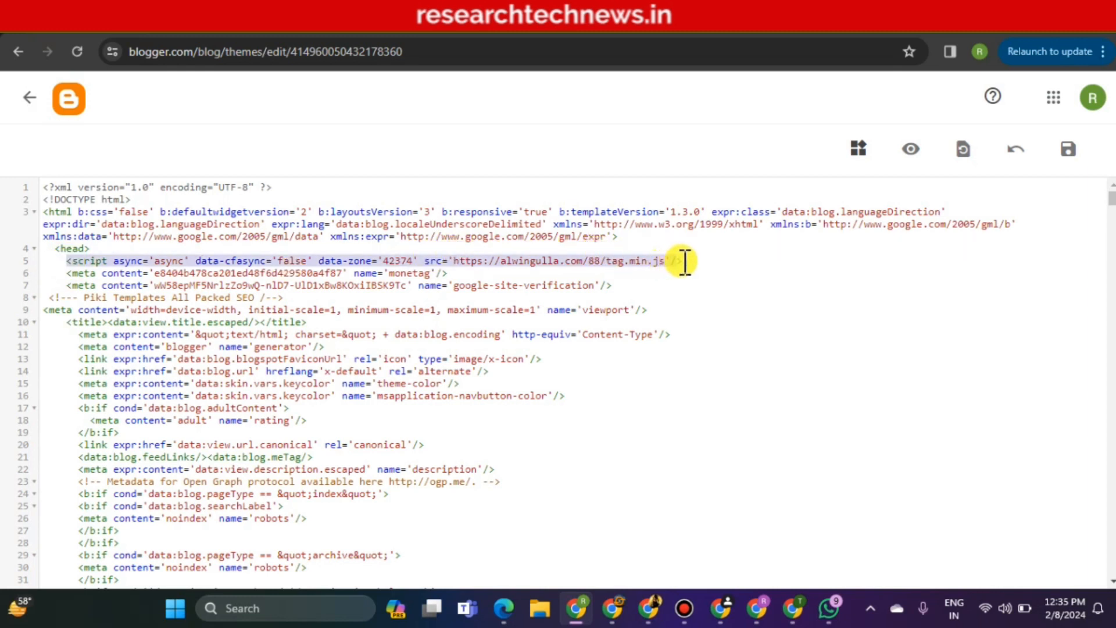
click(683, 261)
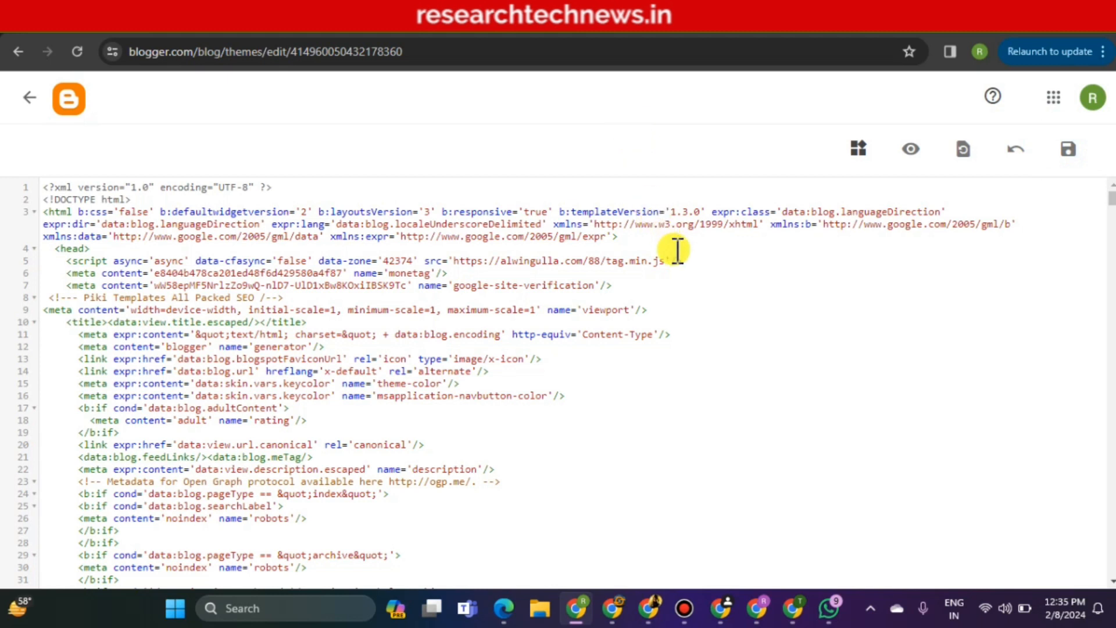
drag(683, 262, 19, 257)
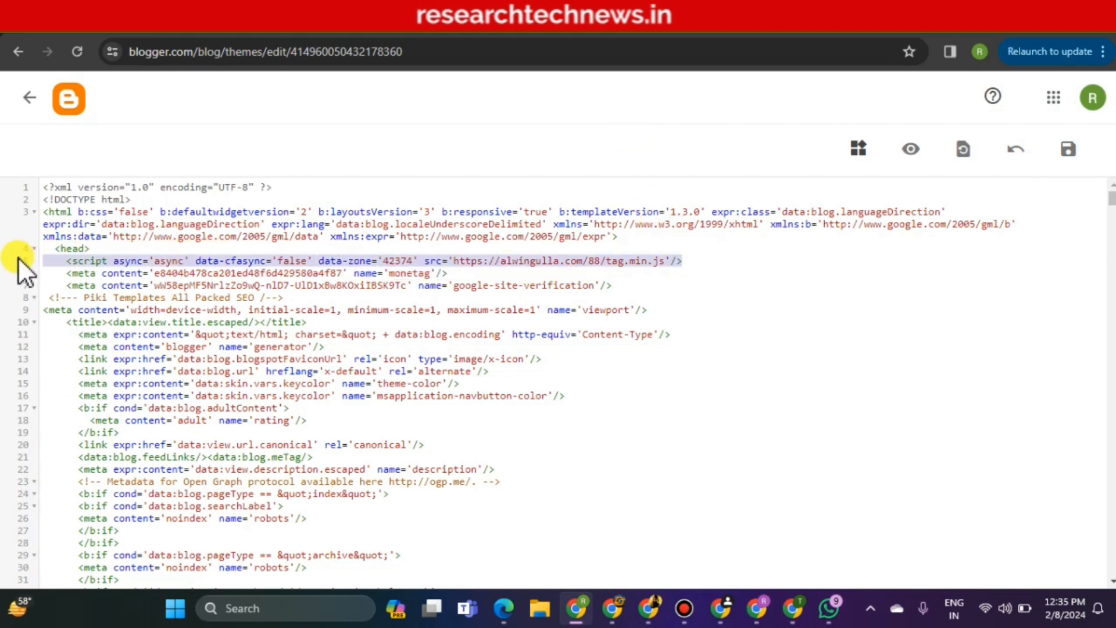
key(Delete)
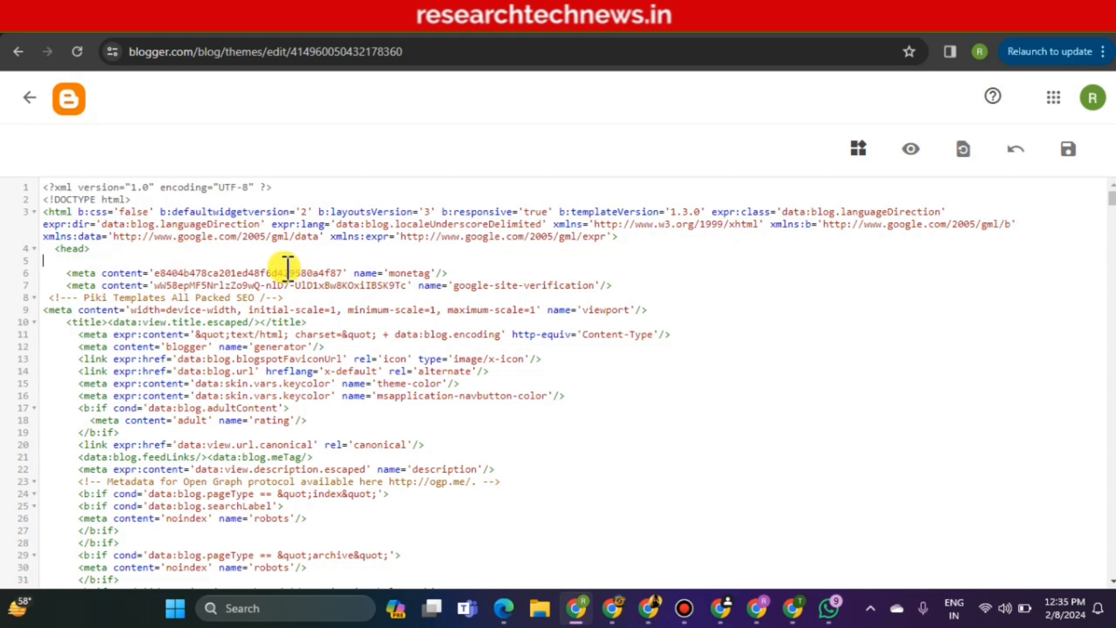
key(Delete)
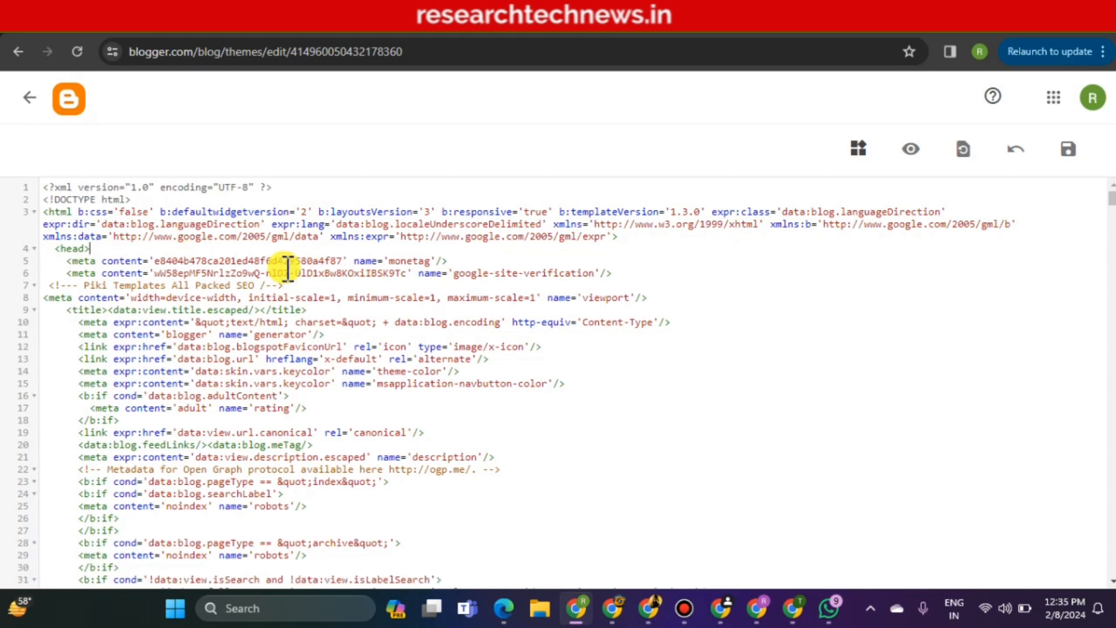
click(1066, 152)
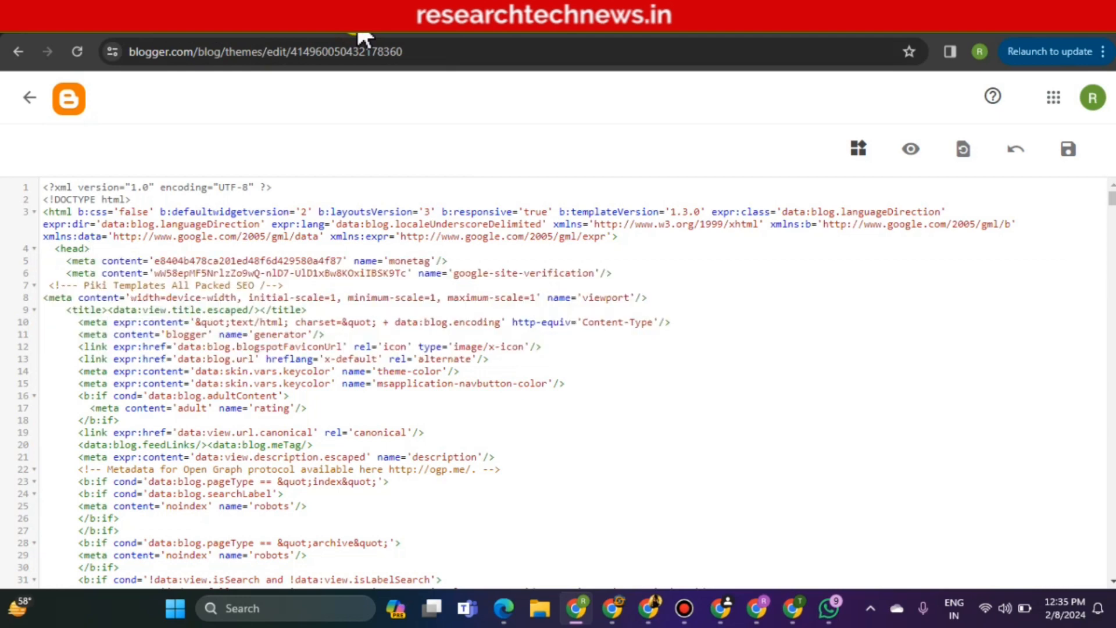
Reload the live Viral Bharat News blog to check for ads, then go back to Monetag
click(200, 16)
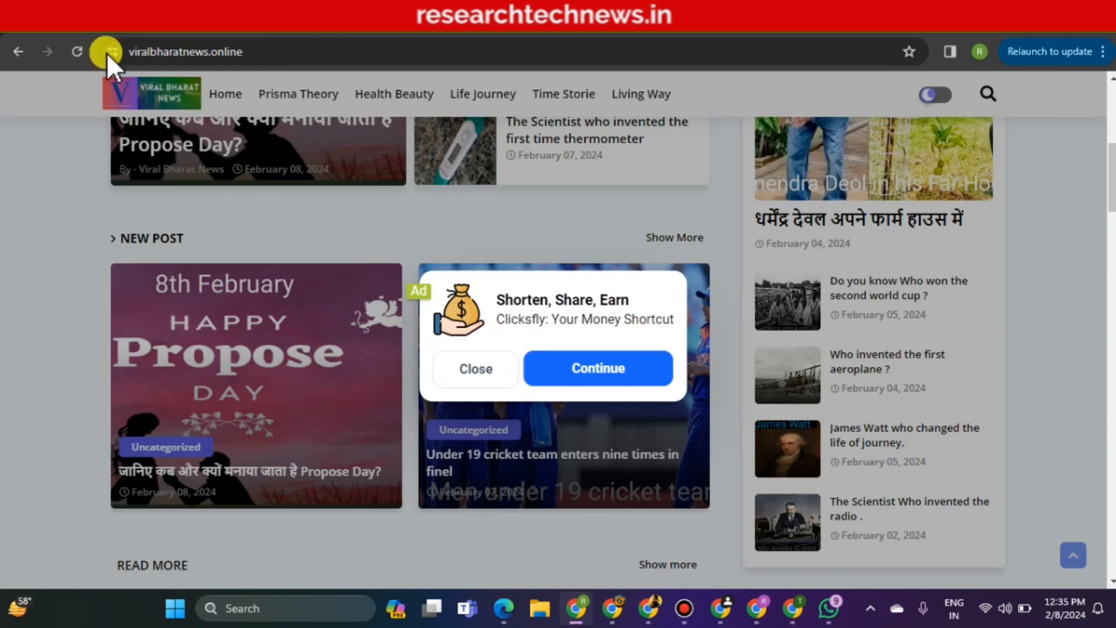
click(77, 50)
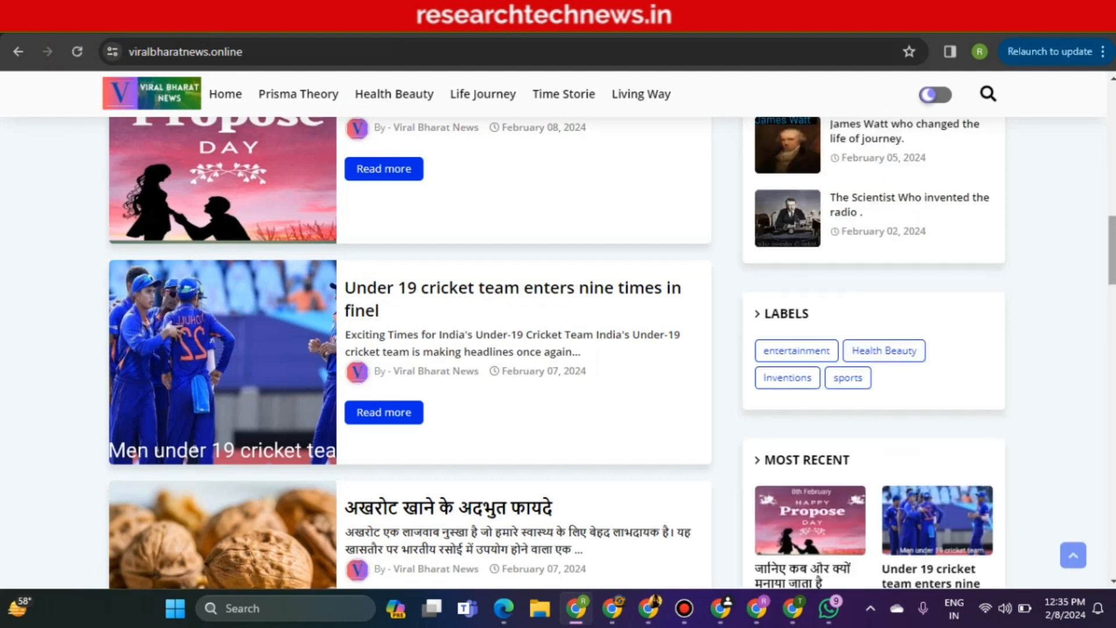
drag(1112, 253, 1106, 129)
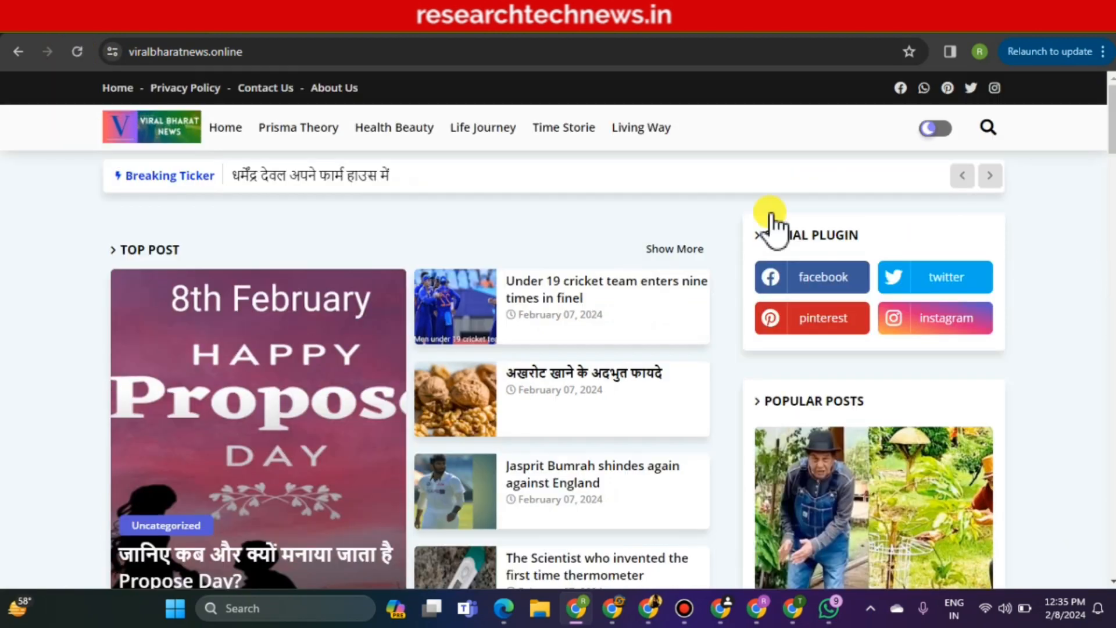
click(641, 35)
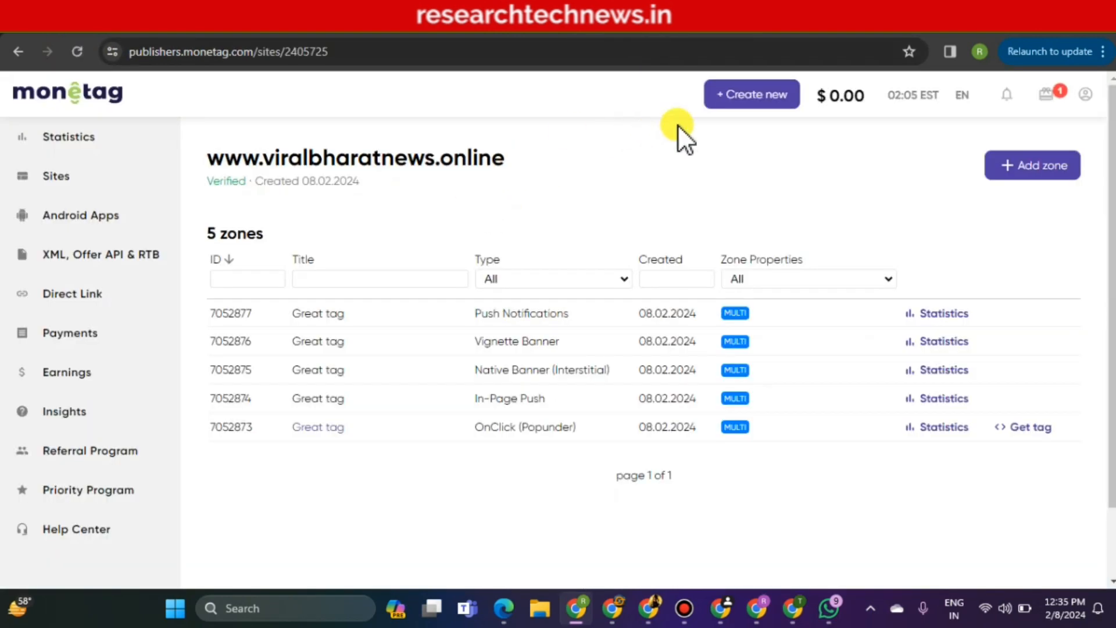
Start adding a new ad zone for viralbharatnews.online and browse the available ad formats
click(992, 166)
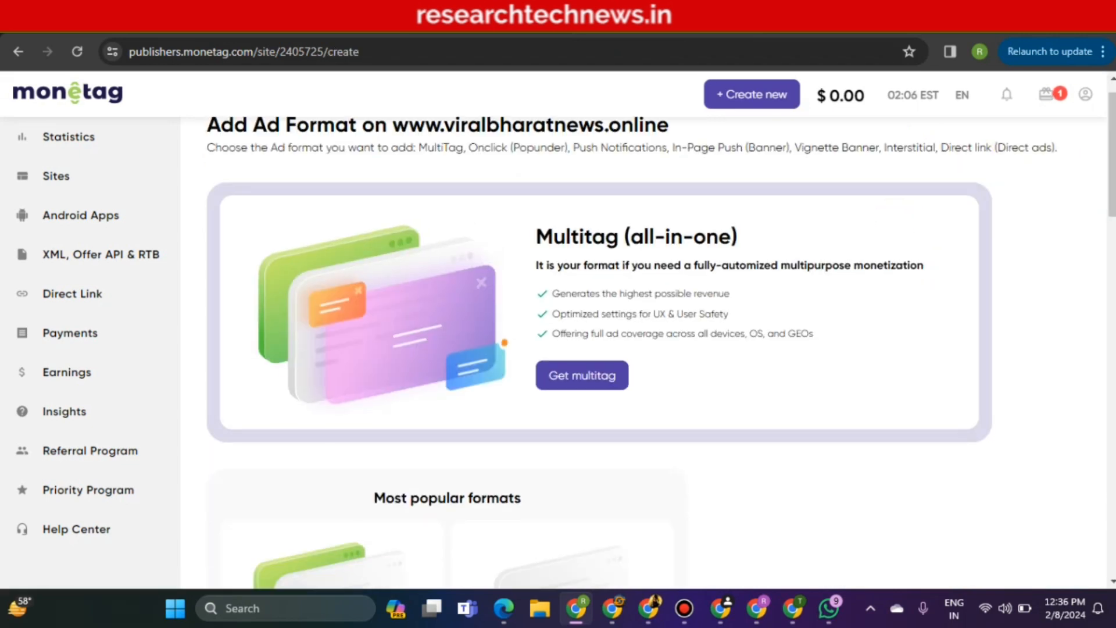
scroll(661, 349, down, 7)
scroll(644, 349, down, 3)
scroll(661, 349, down, 6)
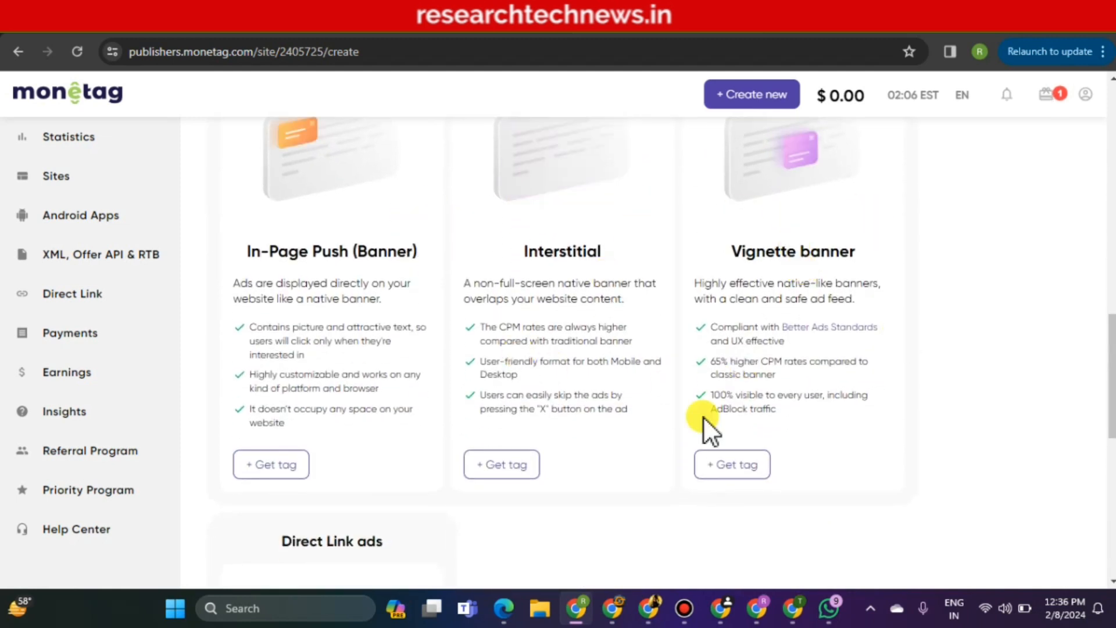
scroll(661, 349, down, 3)
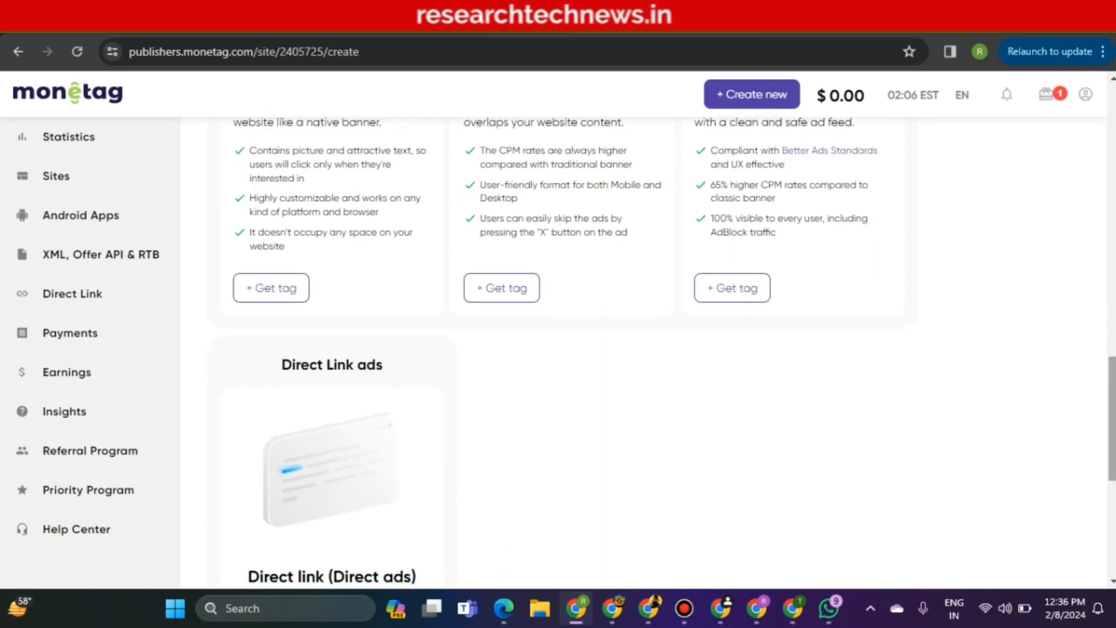
scroll(661, 349, down, 2)
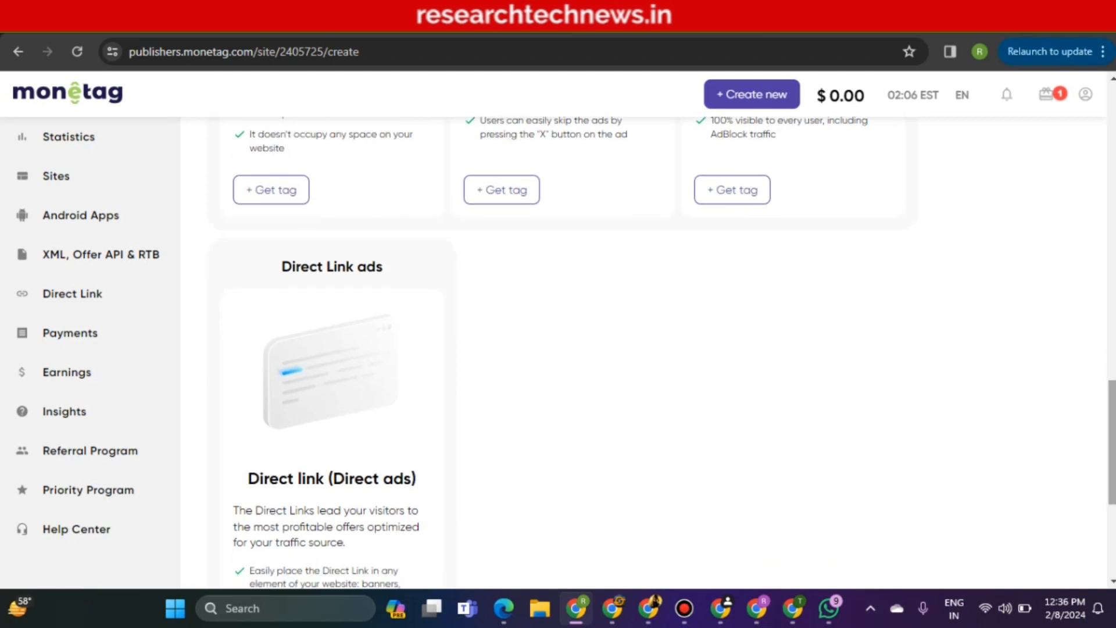
scroll(661, 349, down, 3)
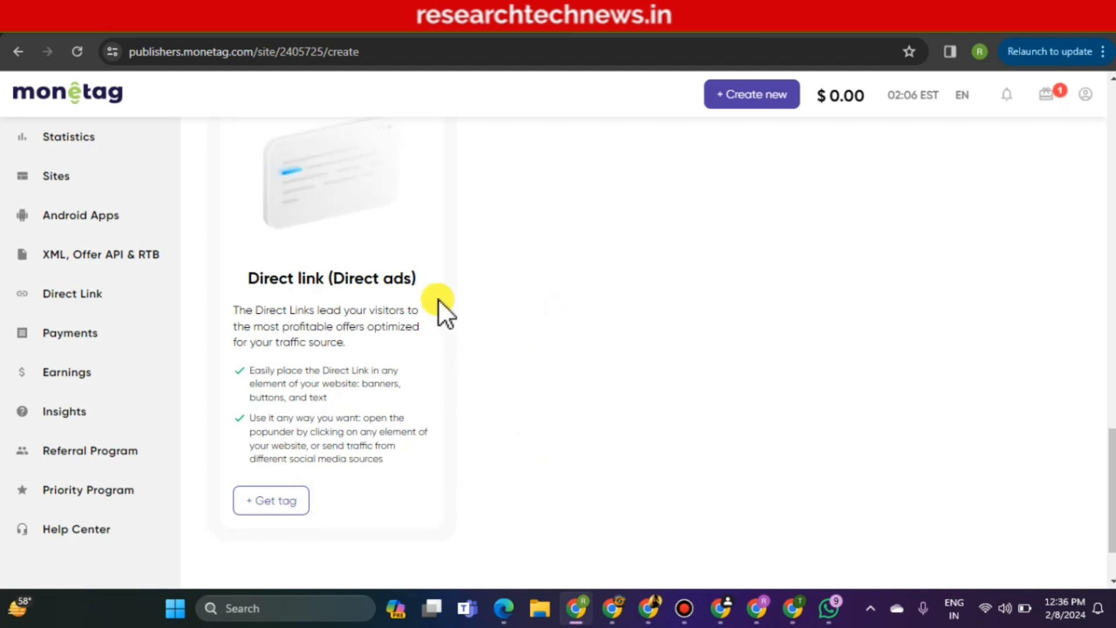
Create an In-Page Push (Banner) zone and copy its JS code
drag(428, 282, 254, 277)
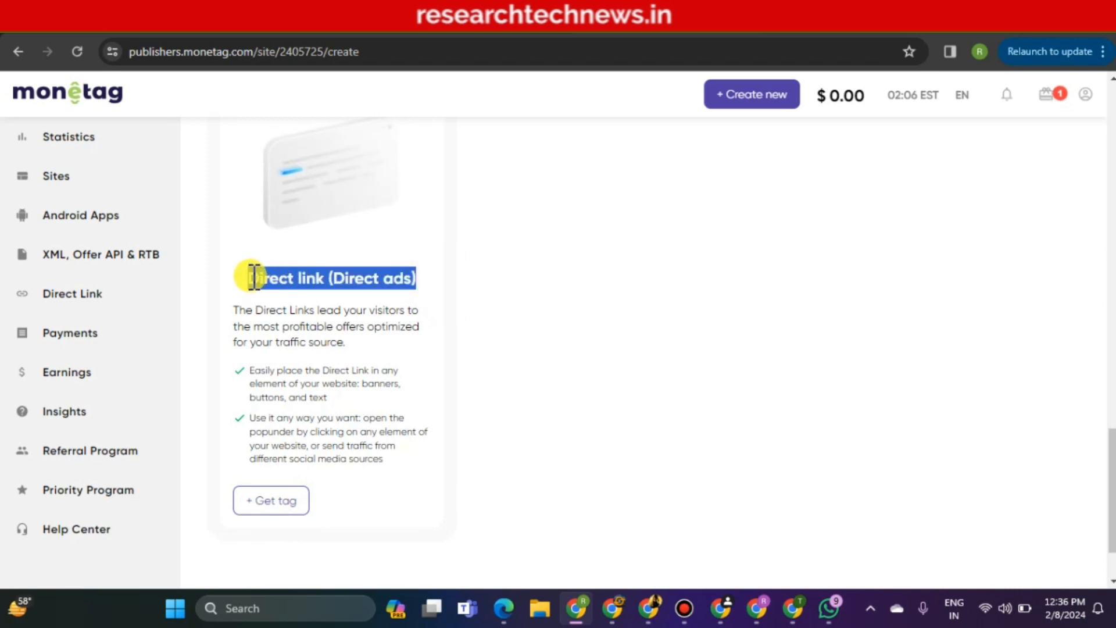
click(254, 277)
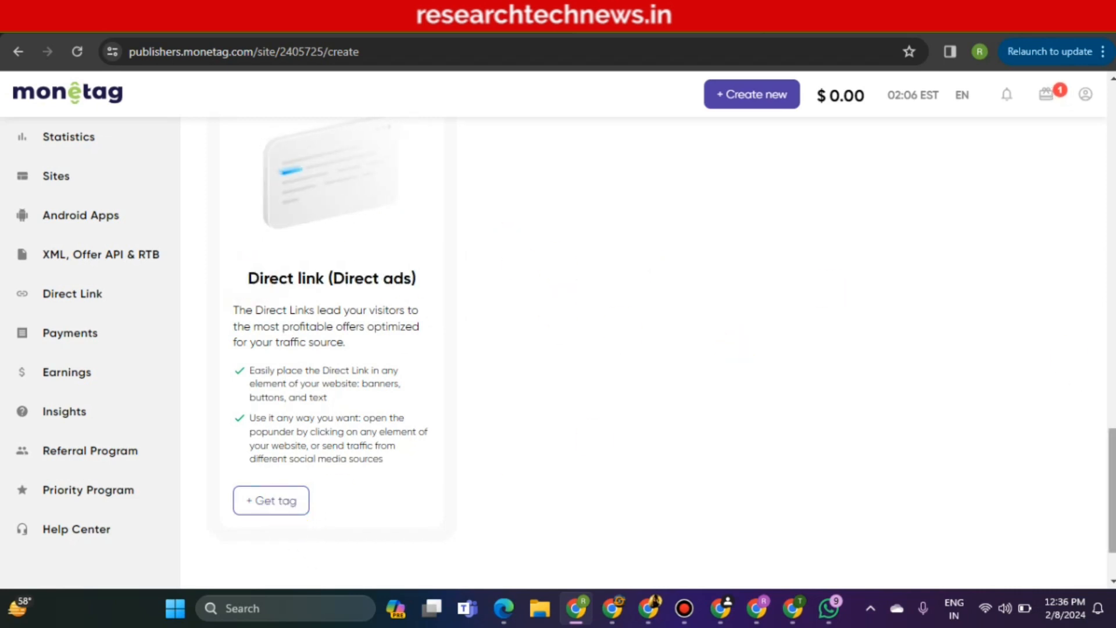
drag(1114, 471, 1115, 348)
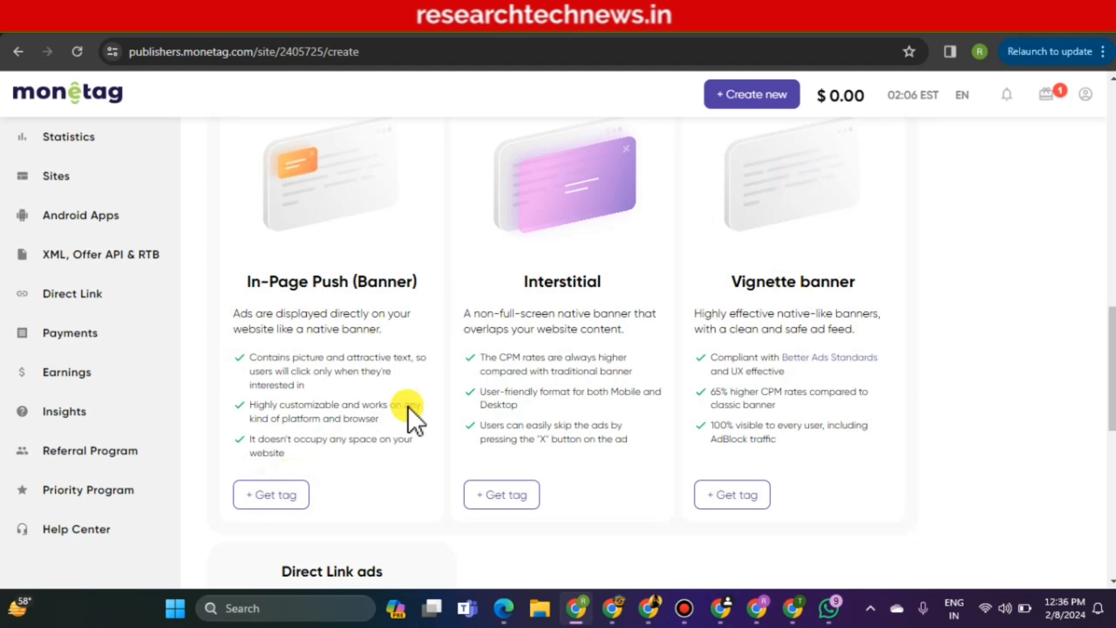
click(263, 499)
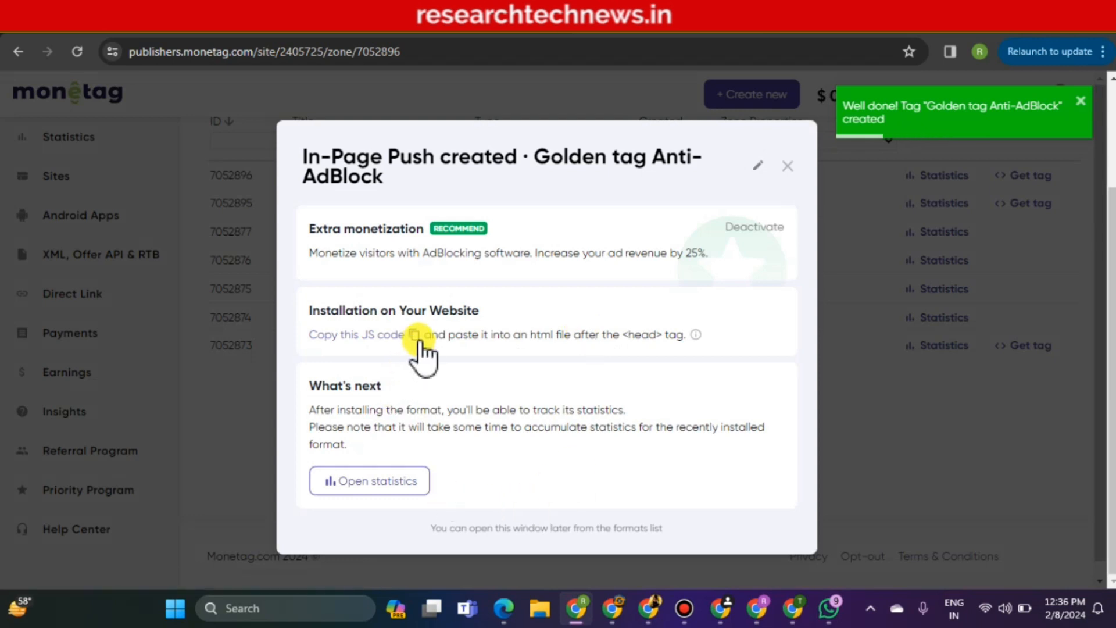
click(415, 336)
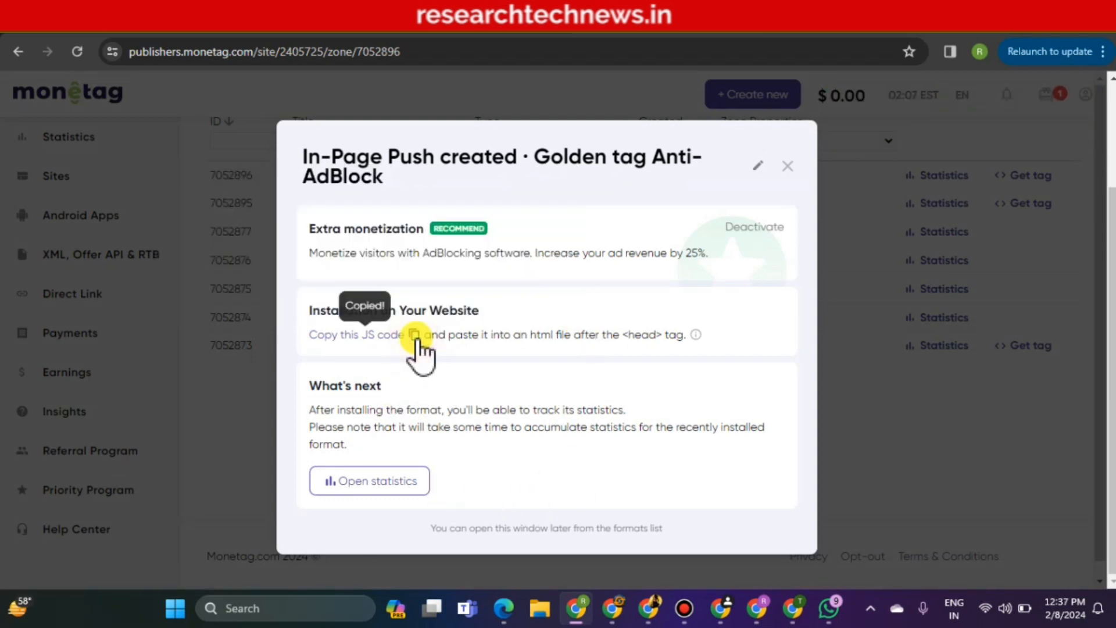
click(149, 27)
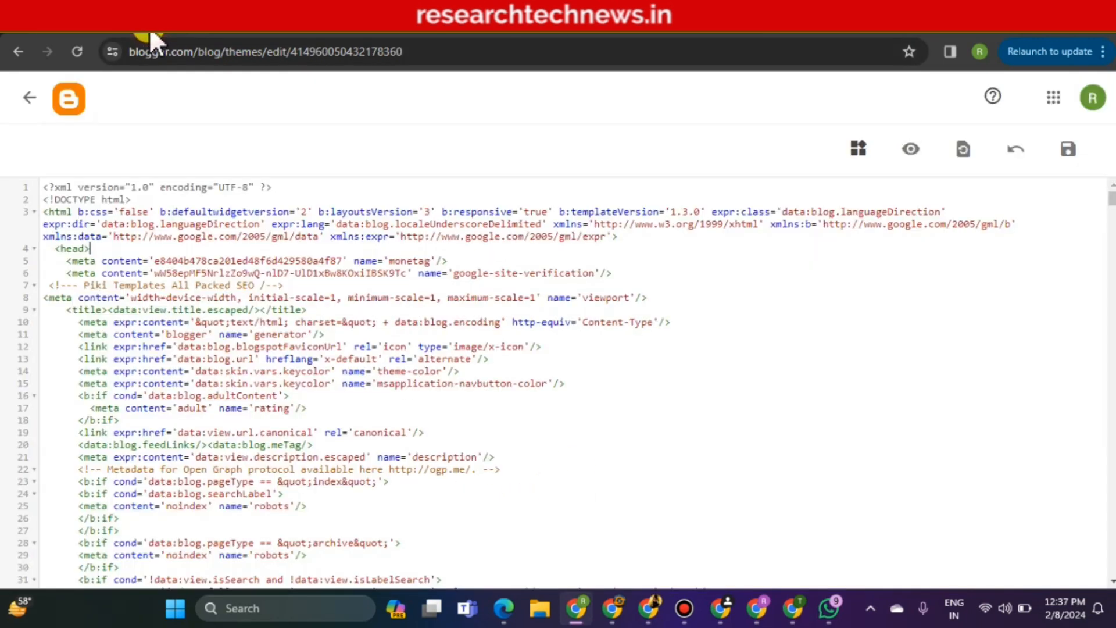
Leave the theme code editor and go to the Layout page's footer Ads Placement gadget
click(23, 100)
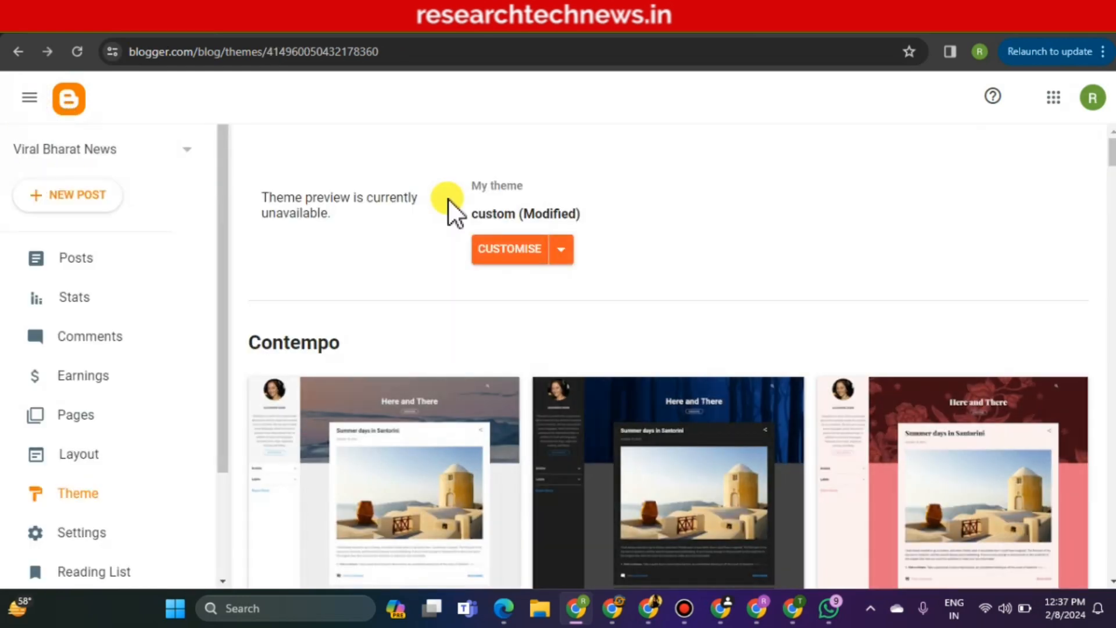
click(78, 460)
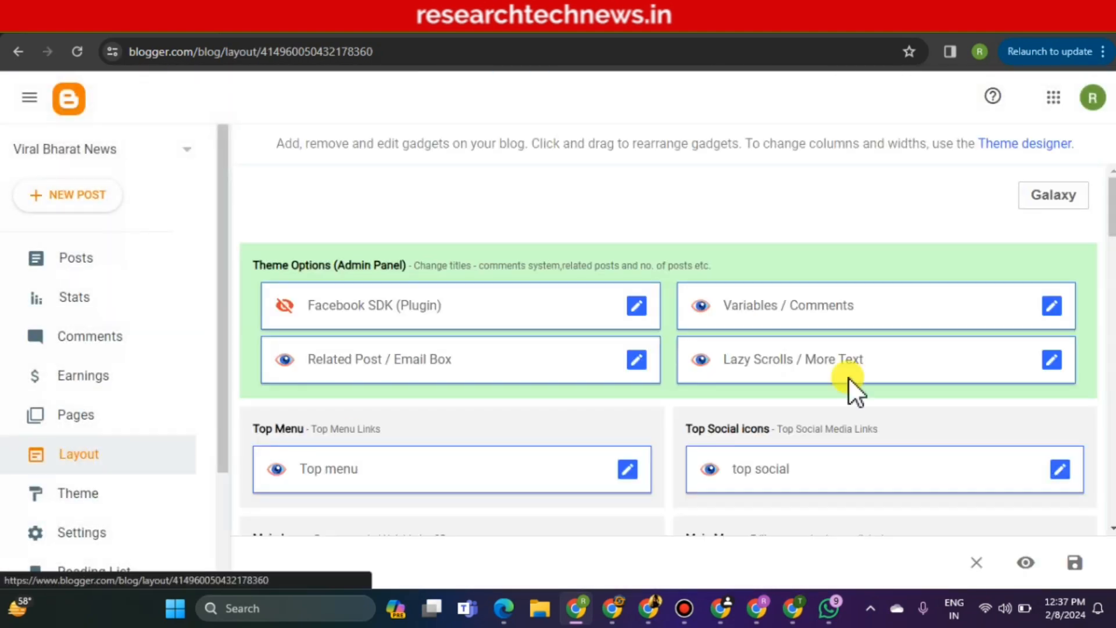
scroll(668, 349, down, 15)
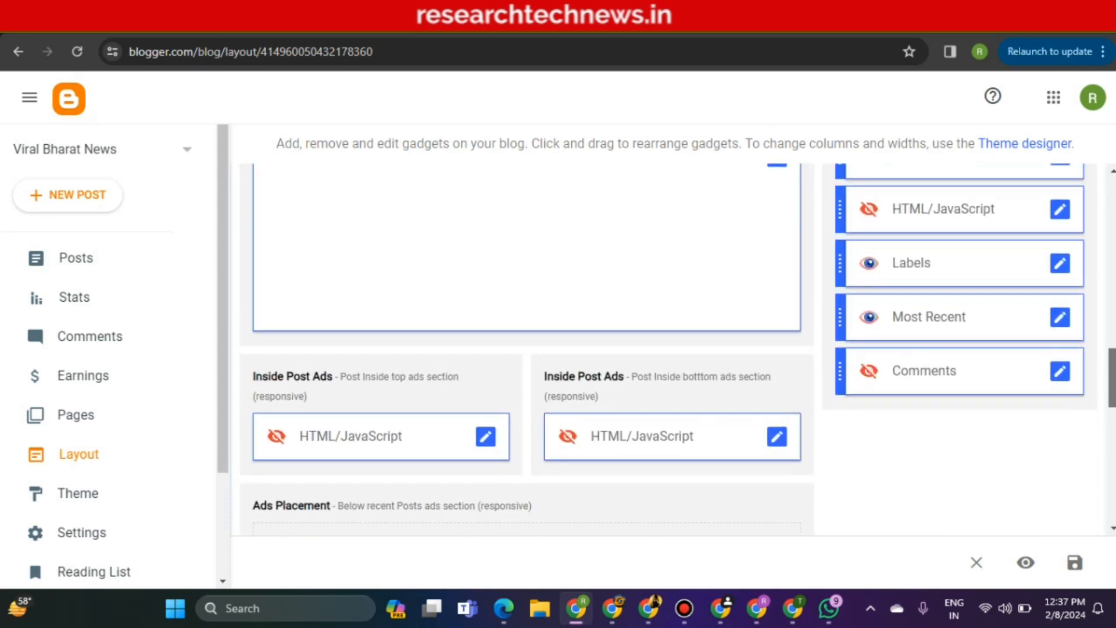
scroll(669, 349, down, 10)
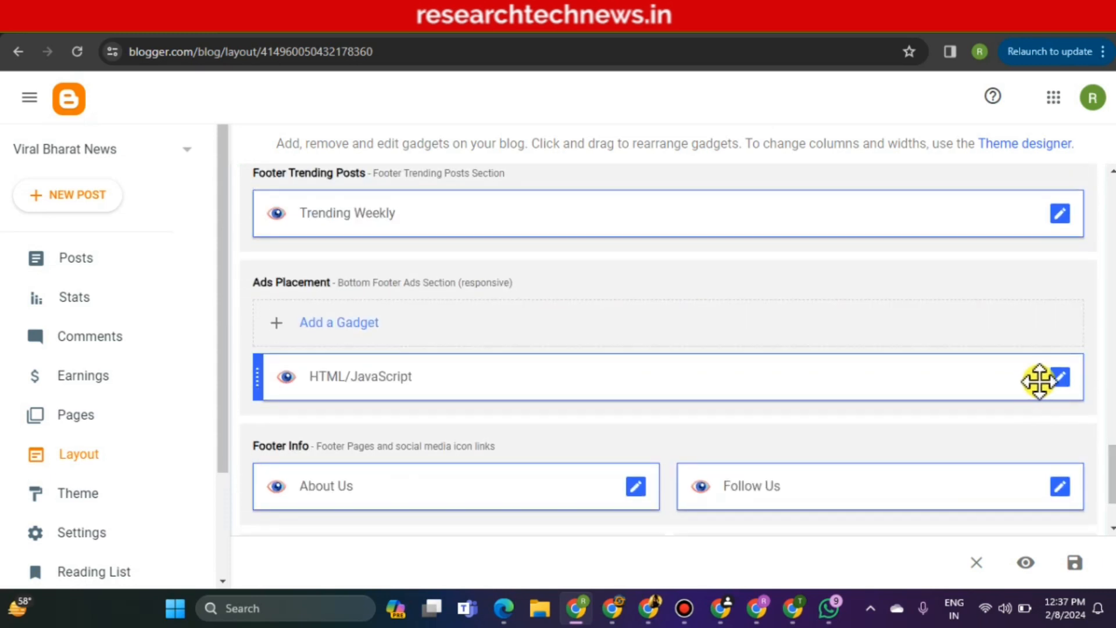
Replace the Ads Placement gadget's old script with the copied In-Page Push code
click(1060, 379)
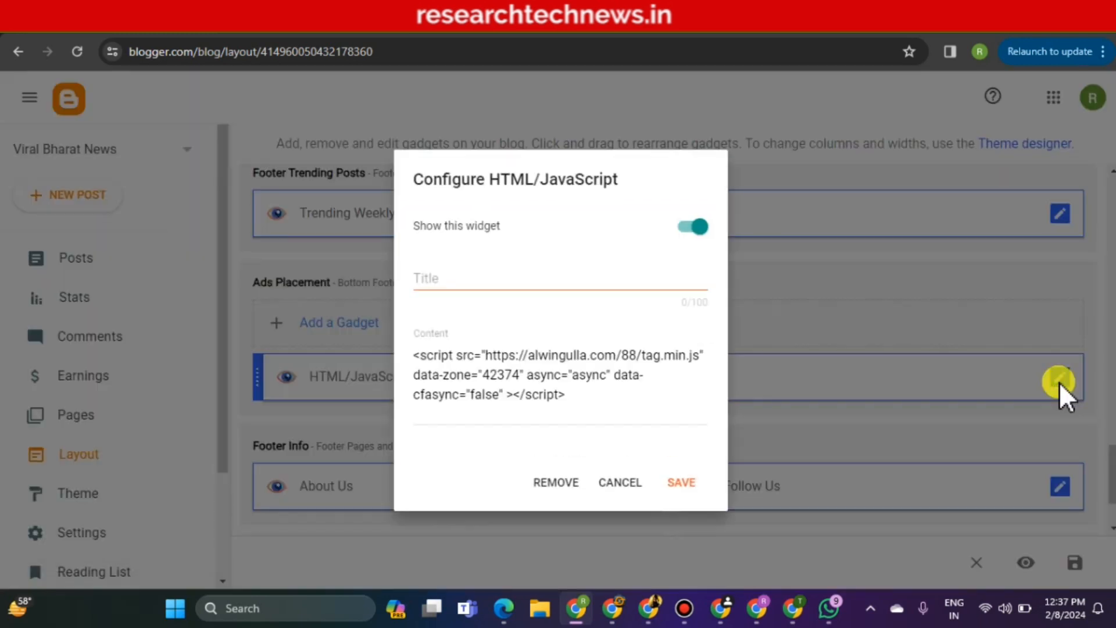
click(648, 406)
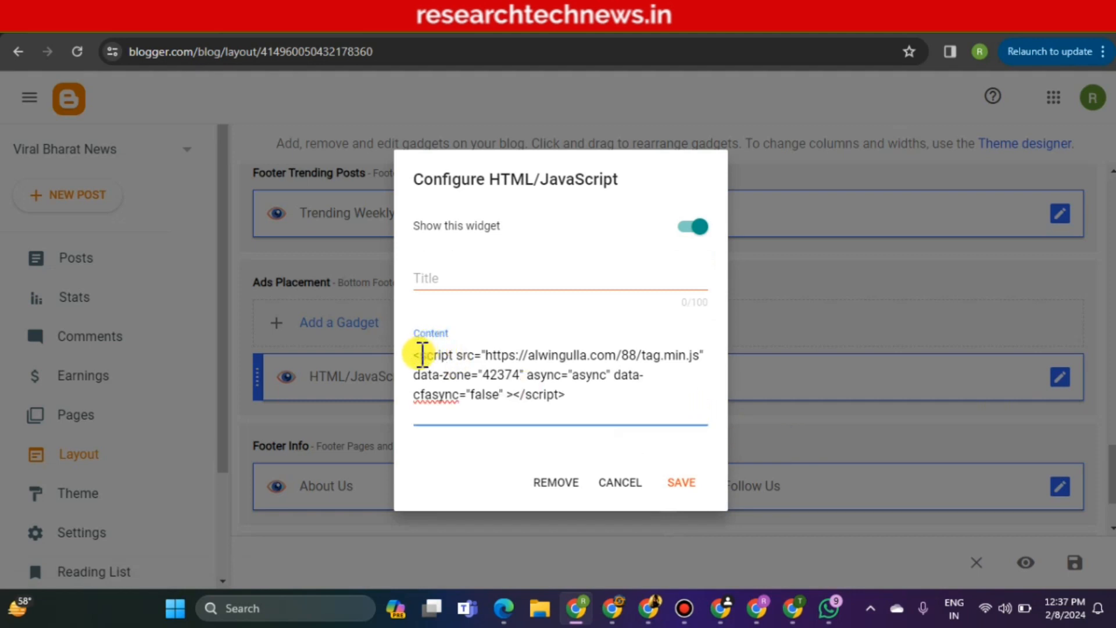
drag(419, 353, 633, 405)
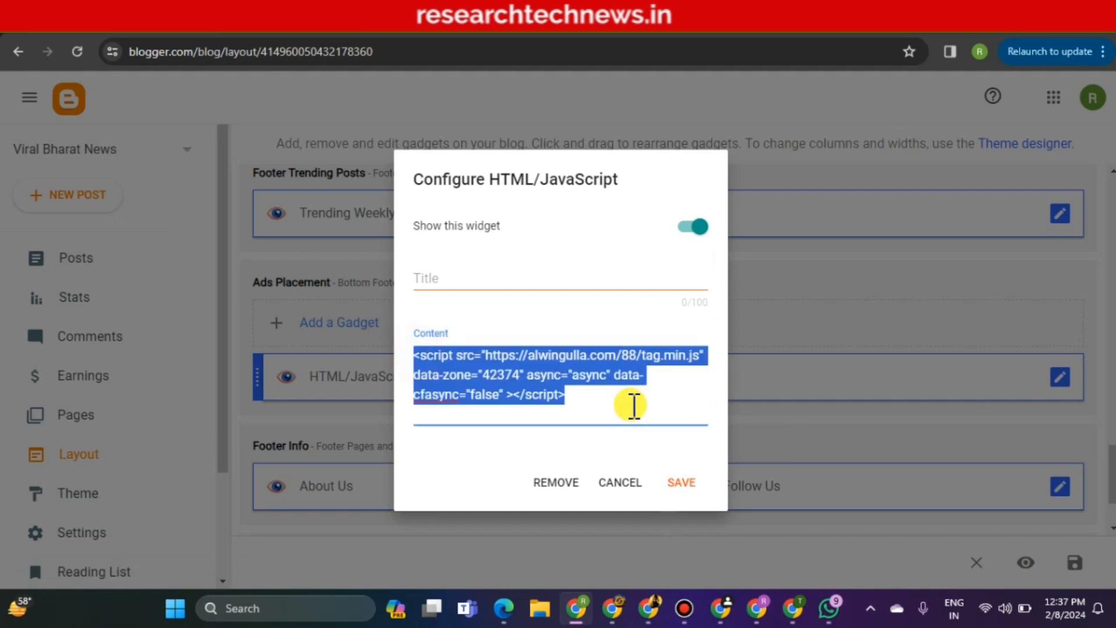
key(BackSpace)
right_click(578, 385)
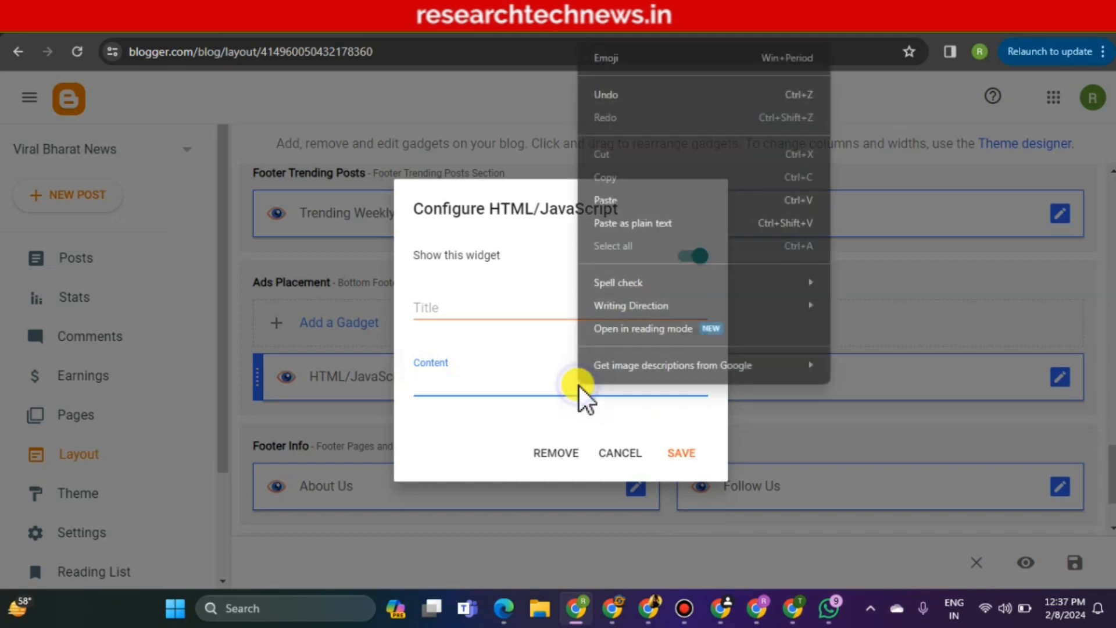
click(590, 199)
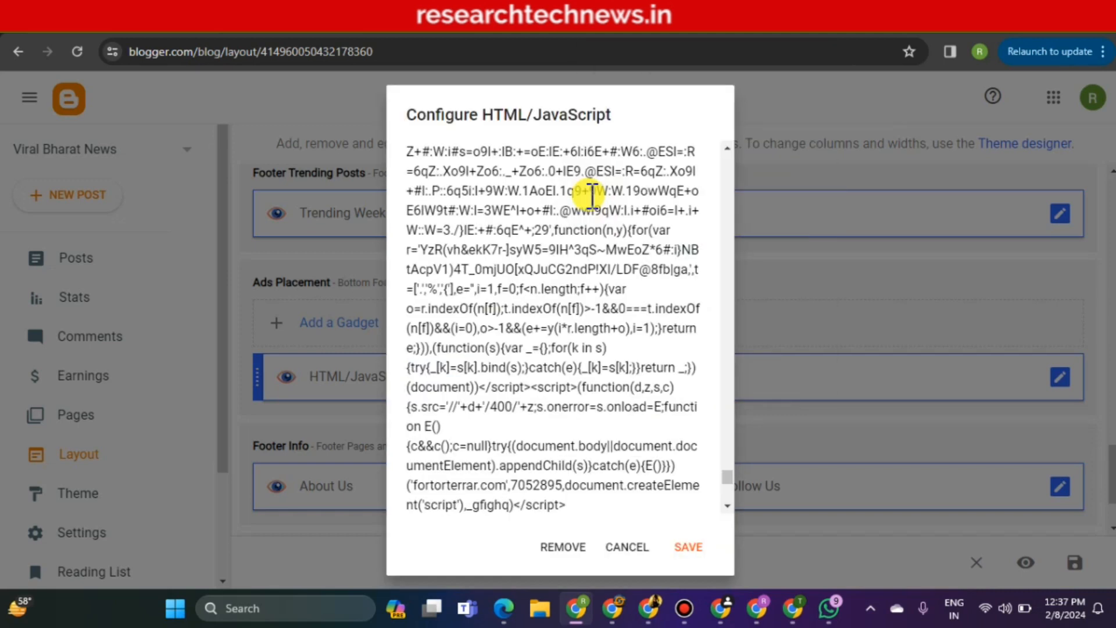
click(617, 35)
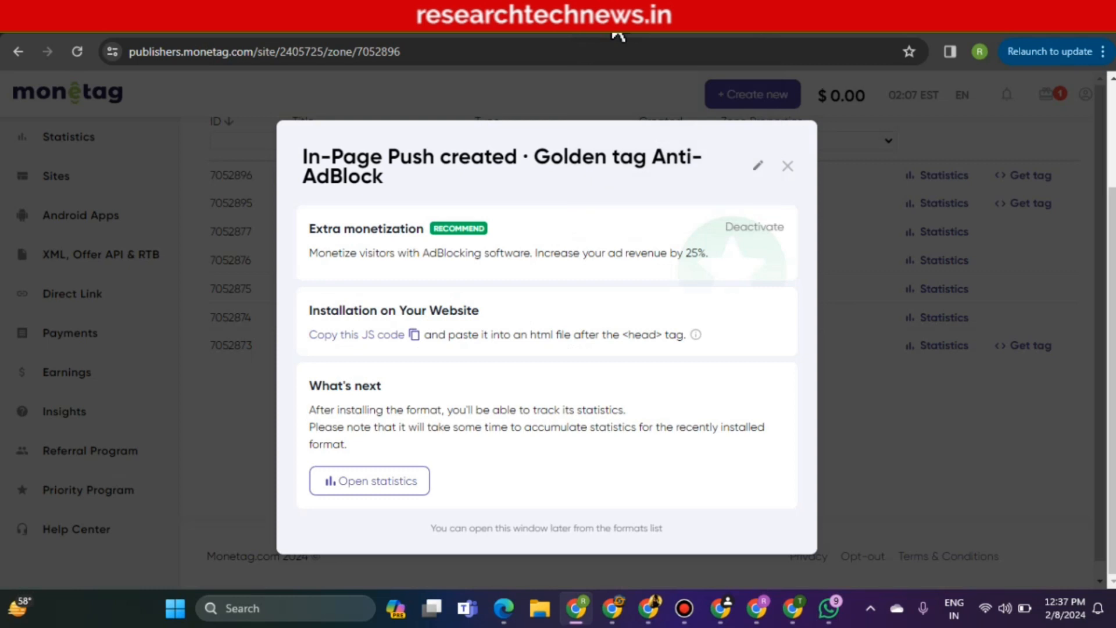
Close the In-Page Push confirmation, create an Interstitial Rich tag zone, and copy its JS code
click(790, 168)
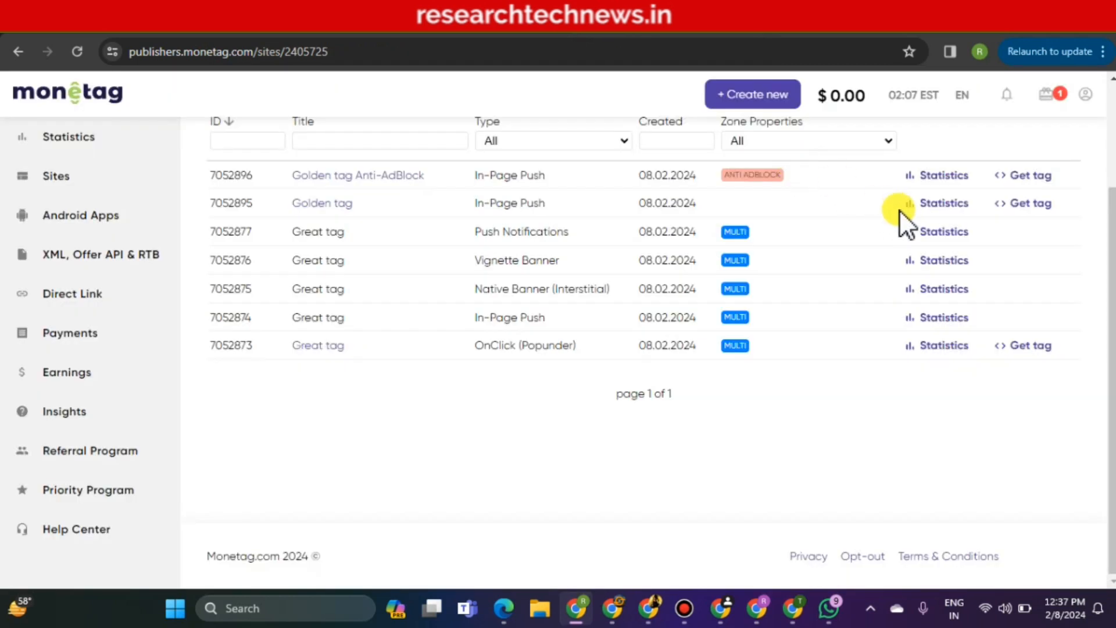
scroll(639, 320, up, 2)
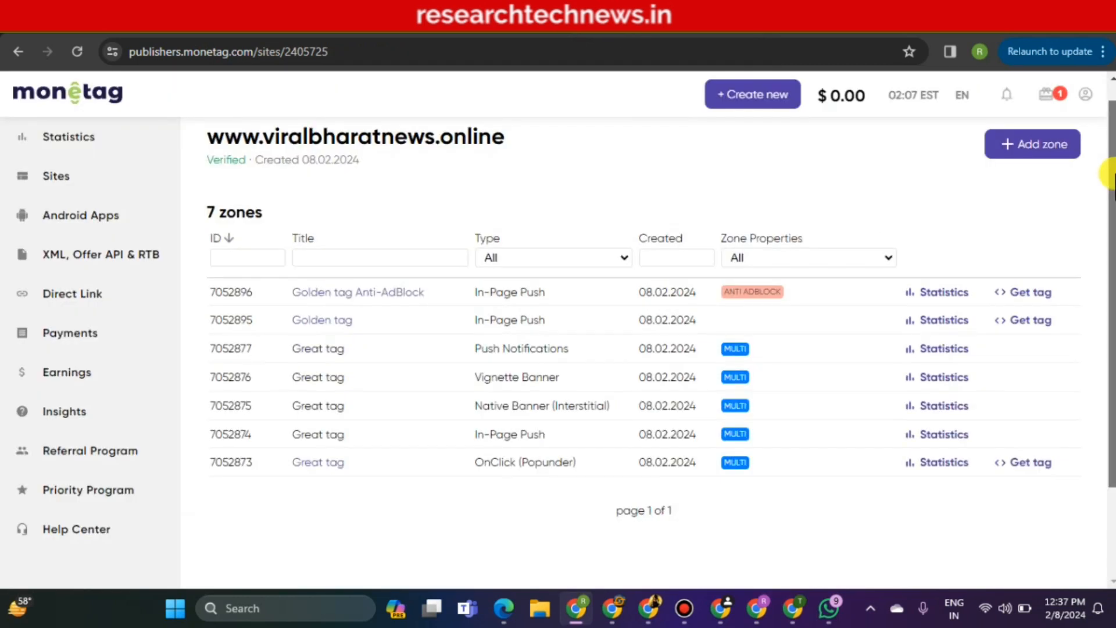
click(1038, 144)
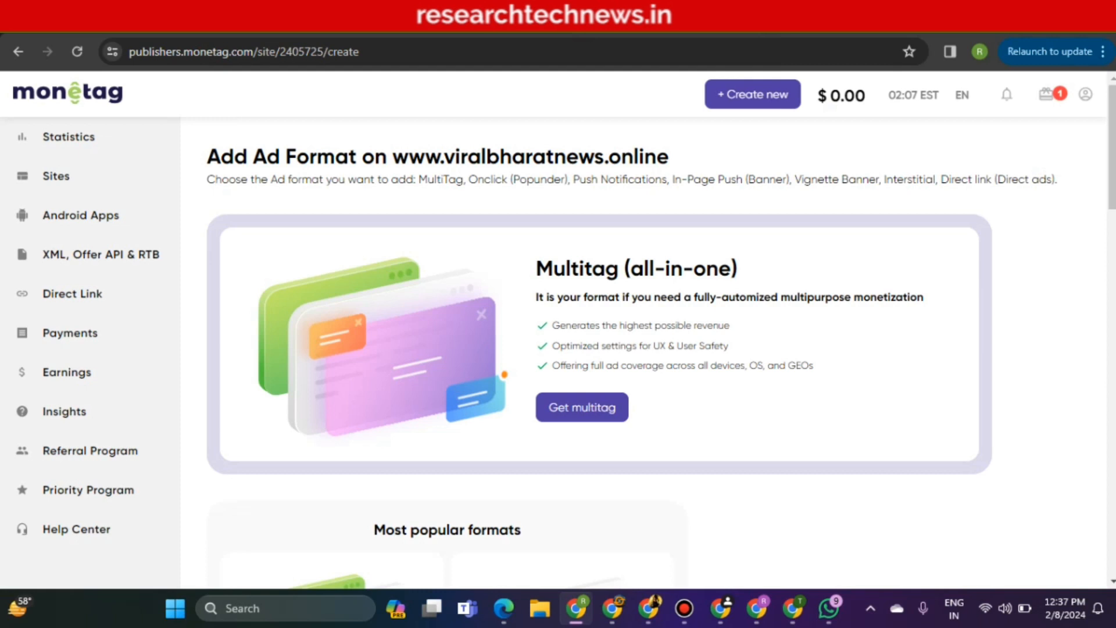
scroll(599, 349, down, 6)
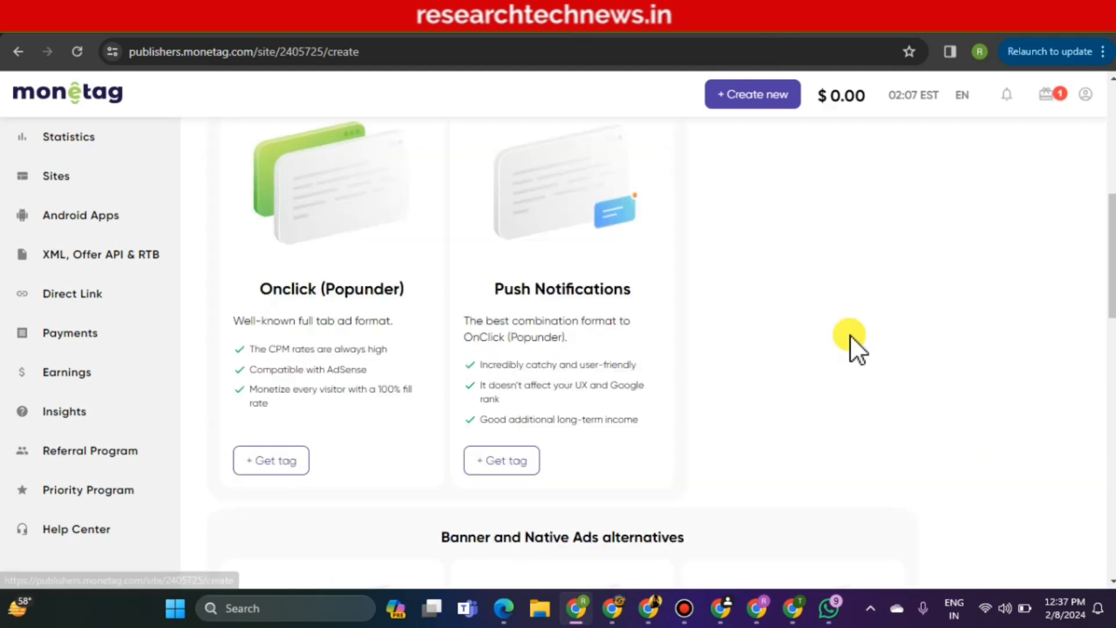
scroll(852, 343, down, 7)
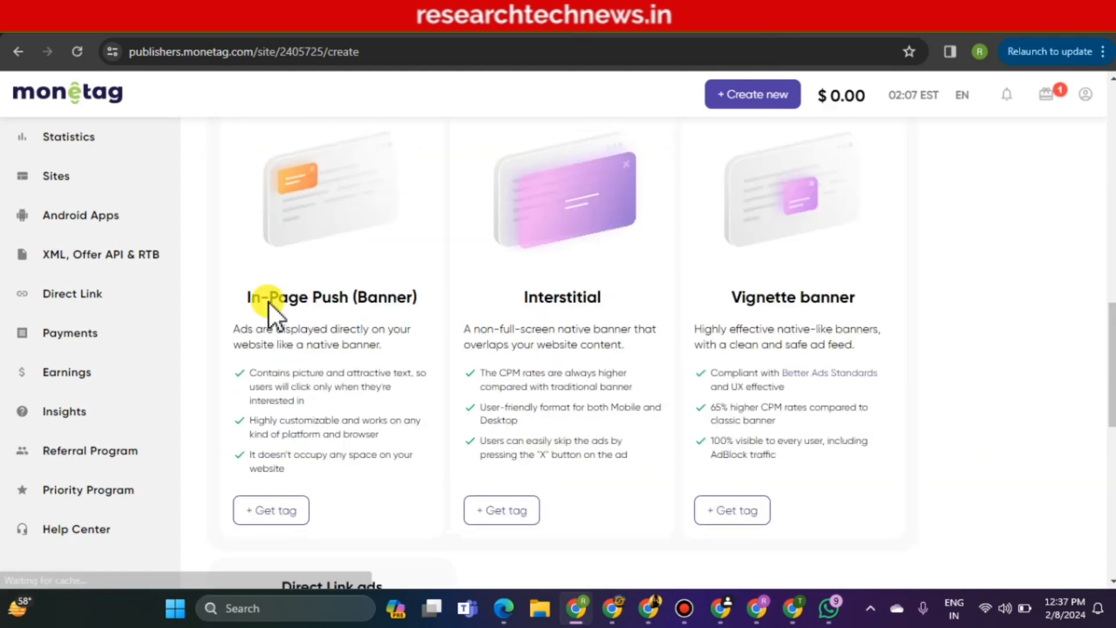
click(507, 511)
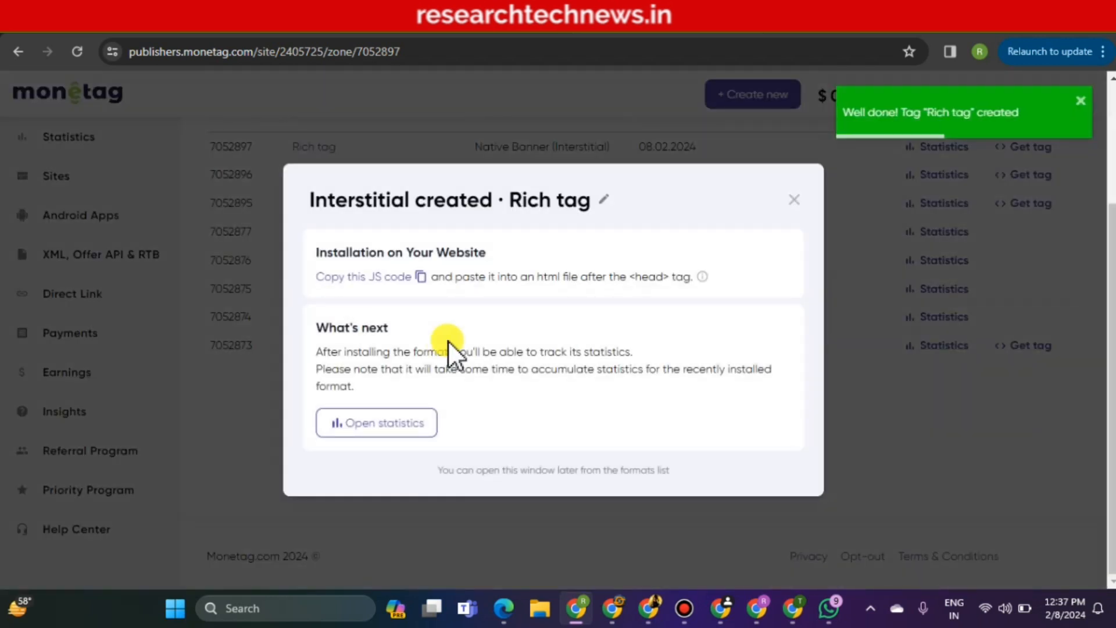
click(421, 277)
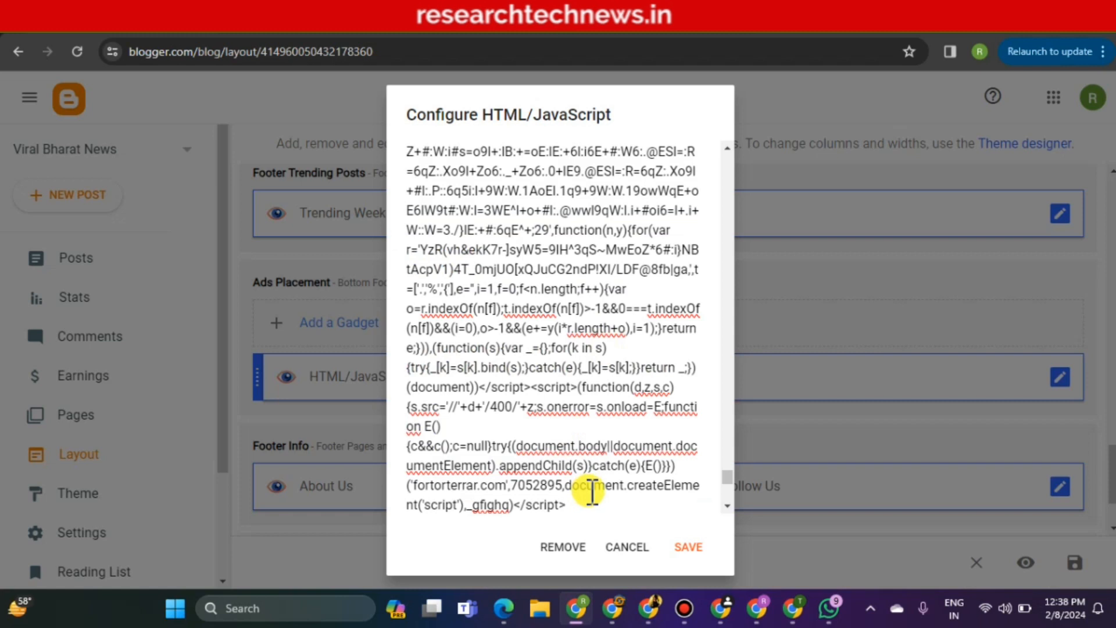
Append the Interstitial script for zone 7052897 below the existing gadget code
key(Return)
key(Return)
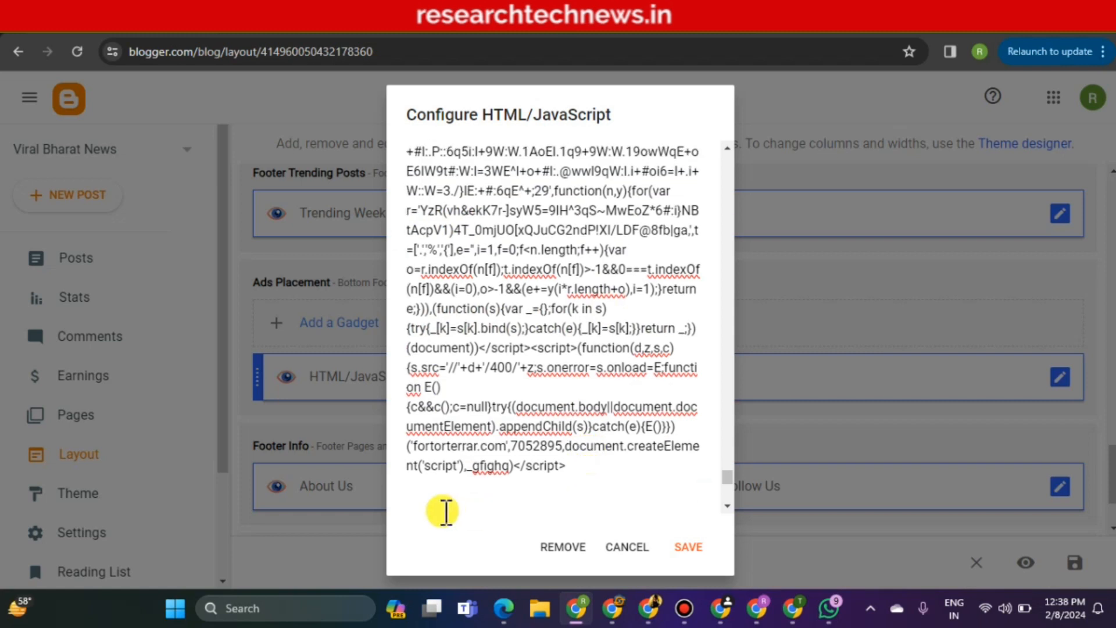
right_click(430, 503)
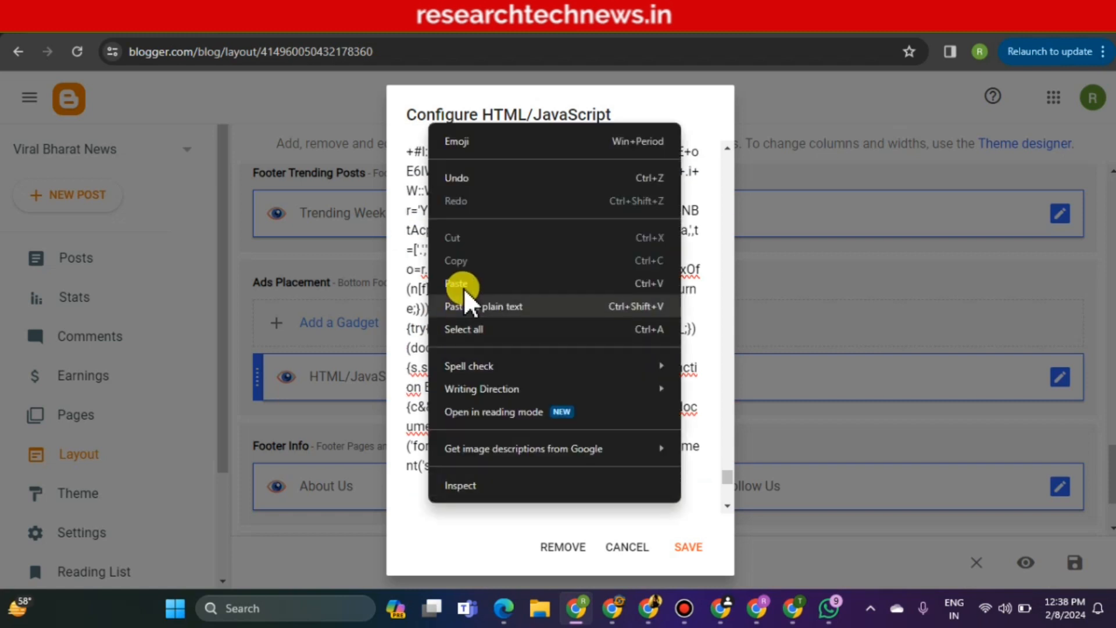
click(465, 285)
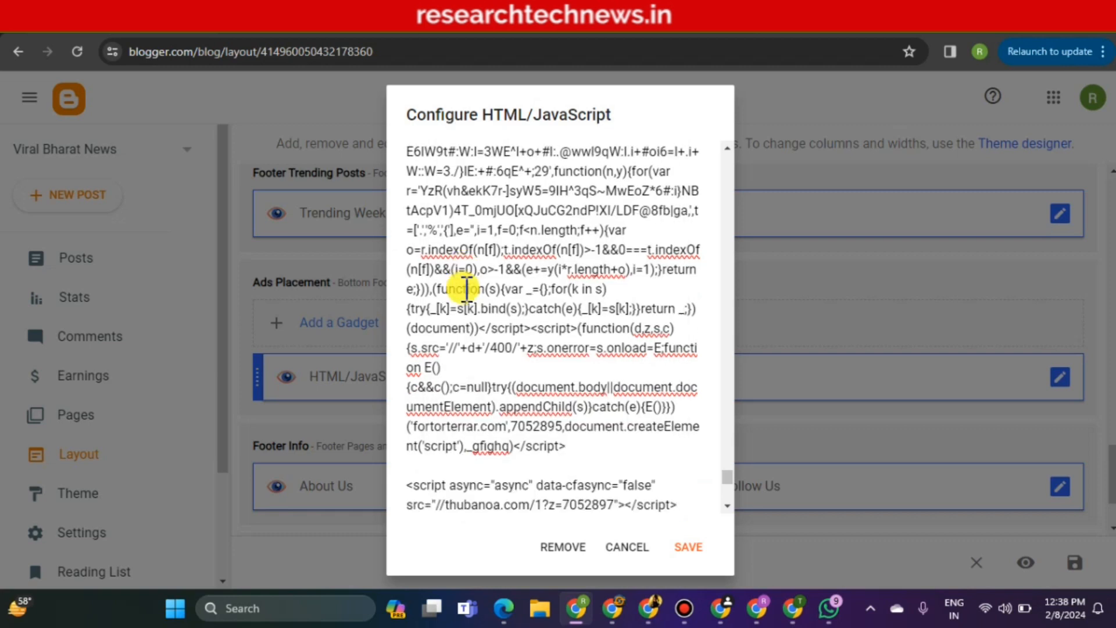
click(662, 31)
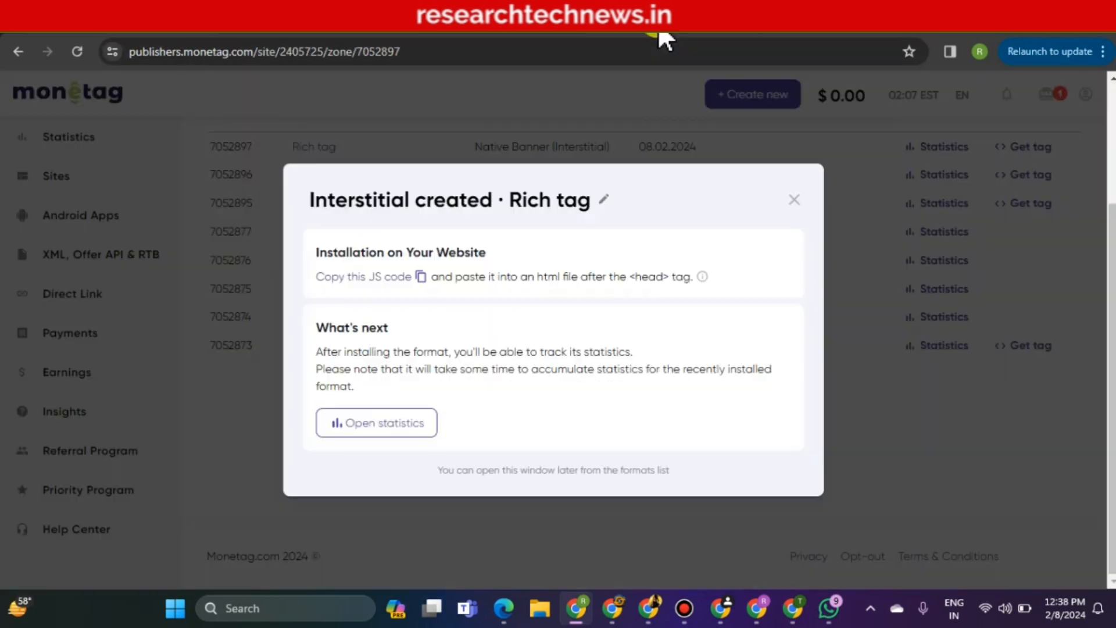
Create a Vignette banner tag (zone 7052901) and copy its JavaScript code
click(795, 199)
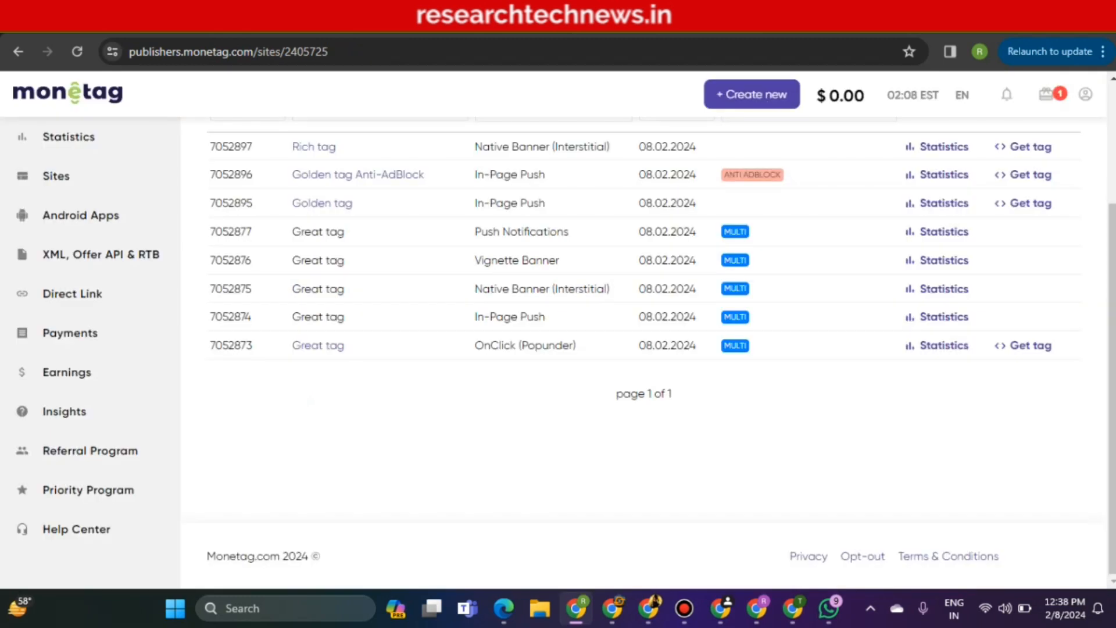
scroll(639, 349, up, 3)
click(1036, 169)
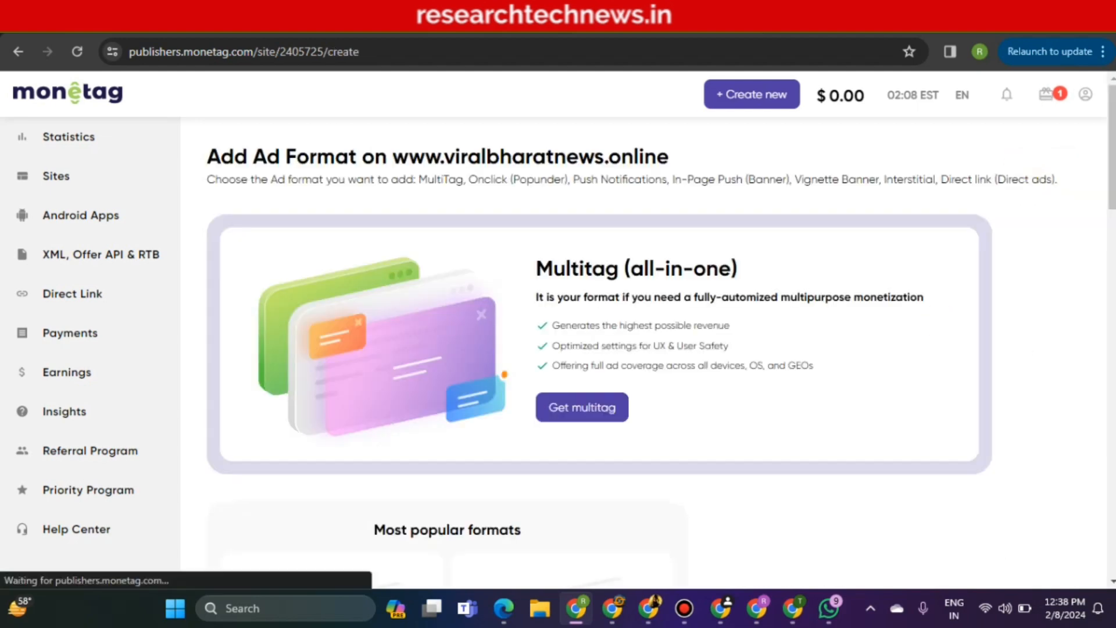
scroll(618, 459, down, 12)
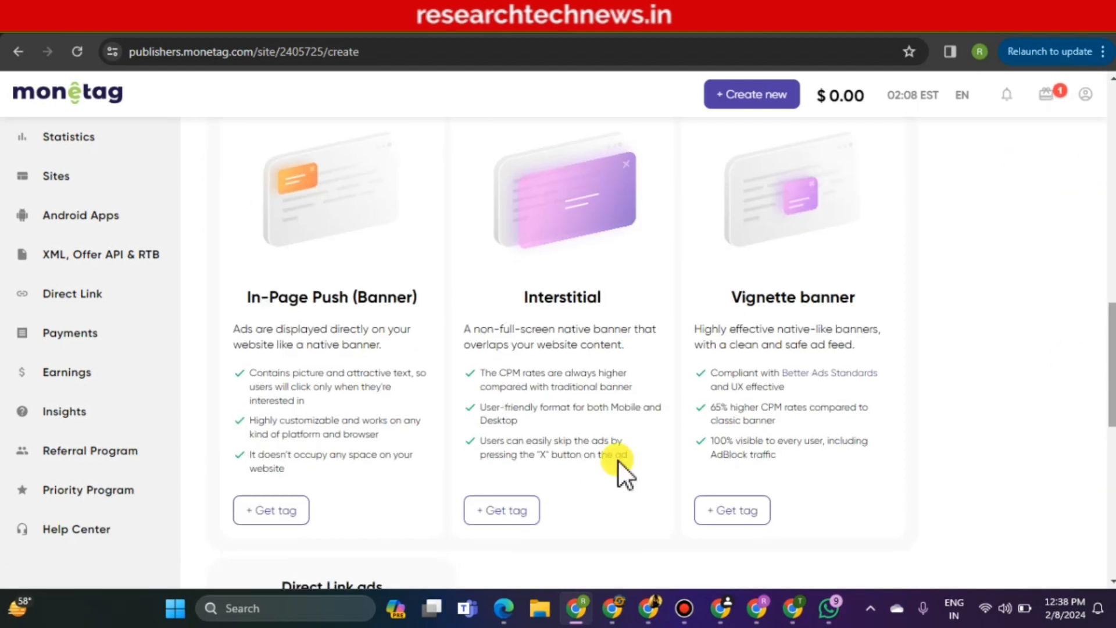
click(753, 509)
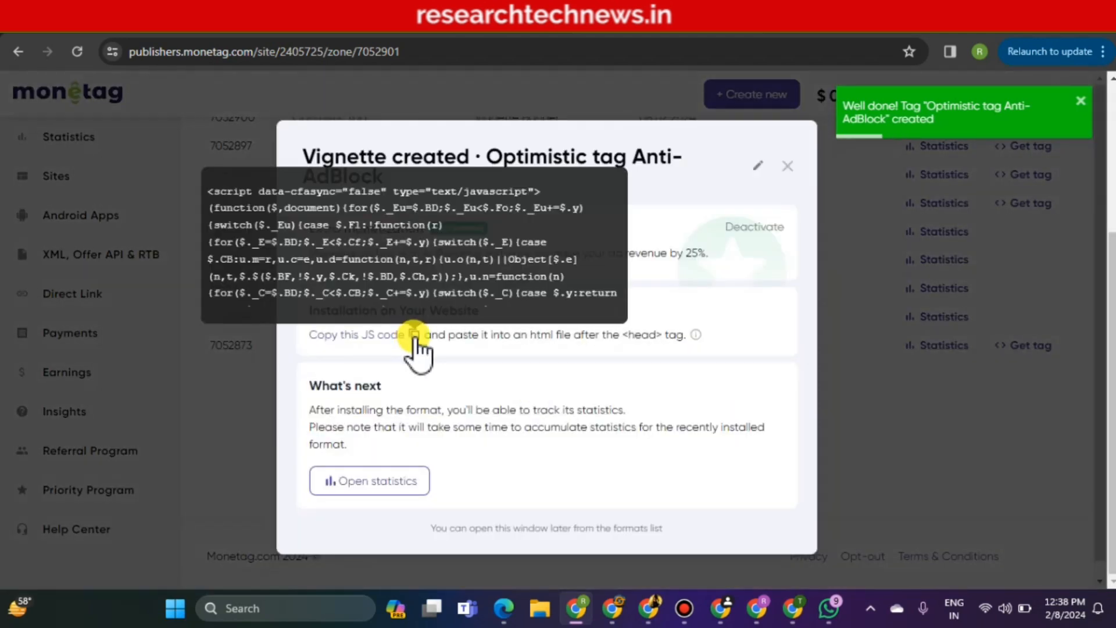
click(414, 336)
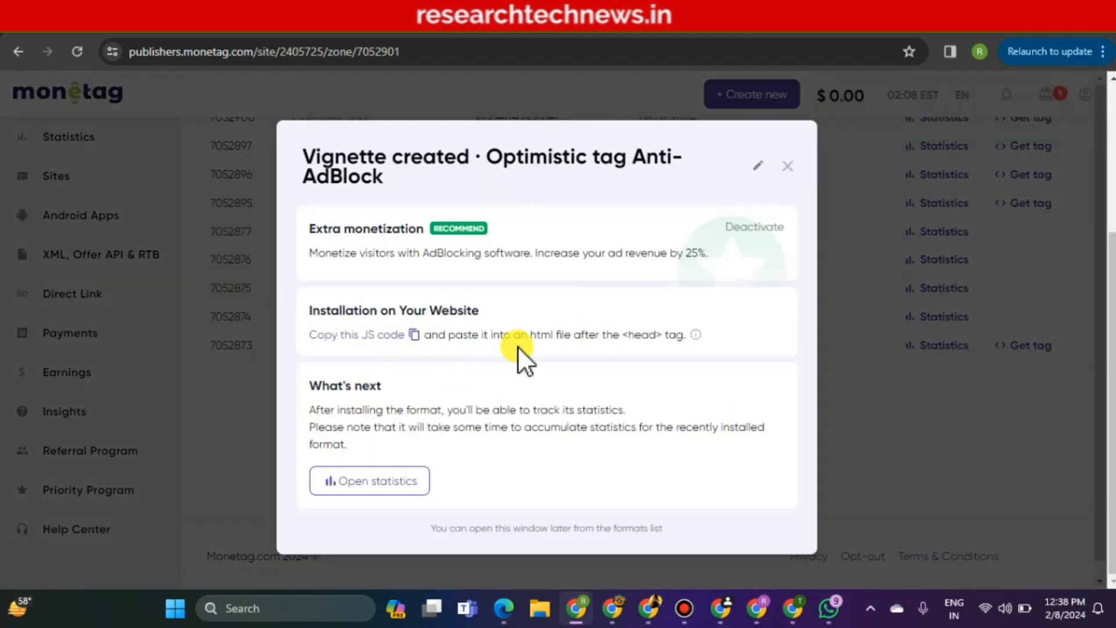
click(162, 36)
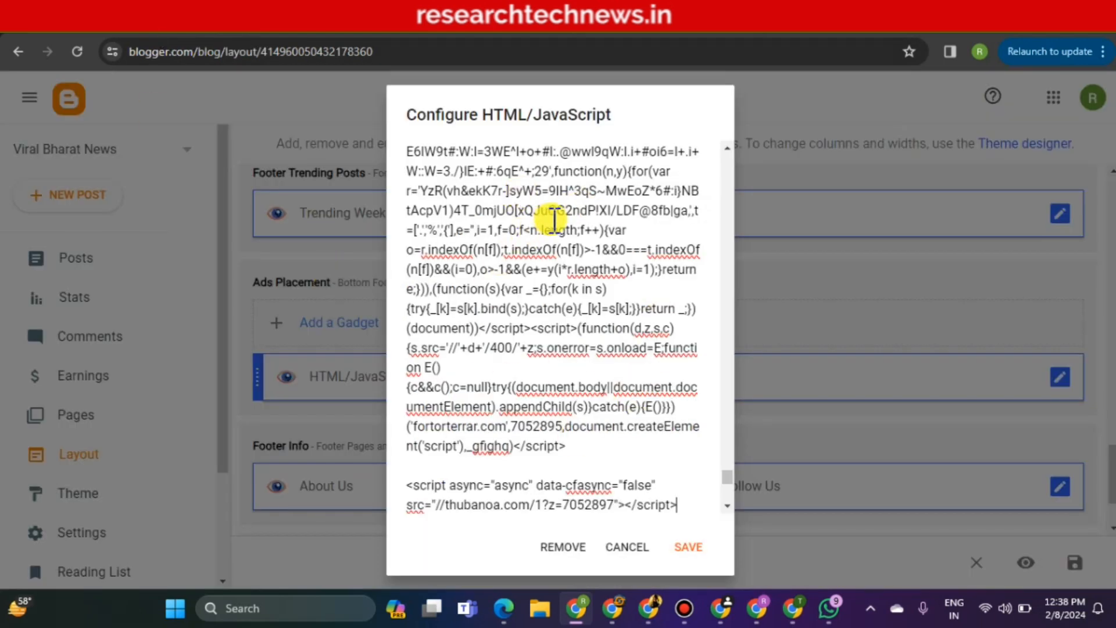
Append the Vignette script to the footer Ads Placement gadget and save it
click(688, 510)
key(Return)
key(Return)
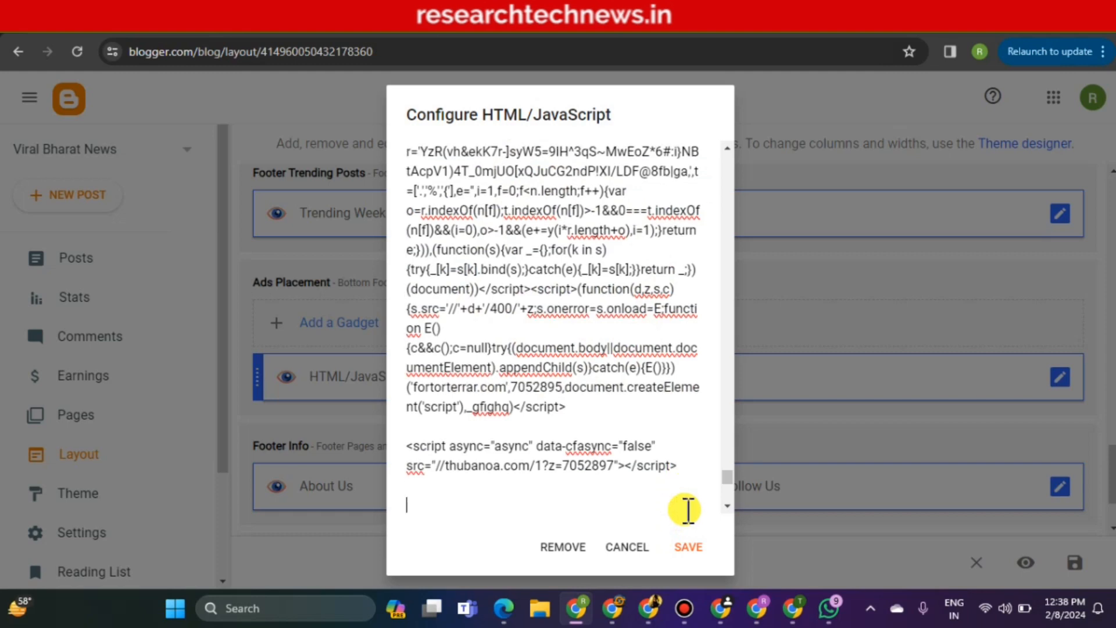
right_click(432, 505)
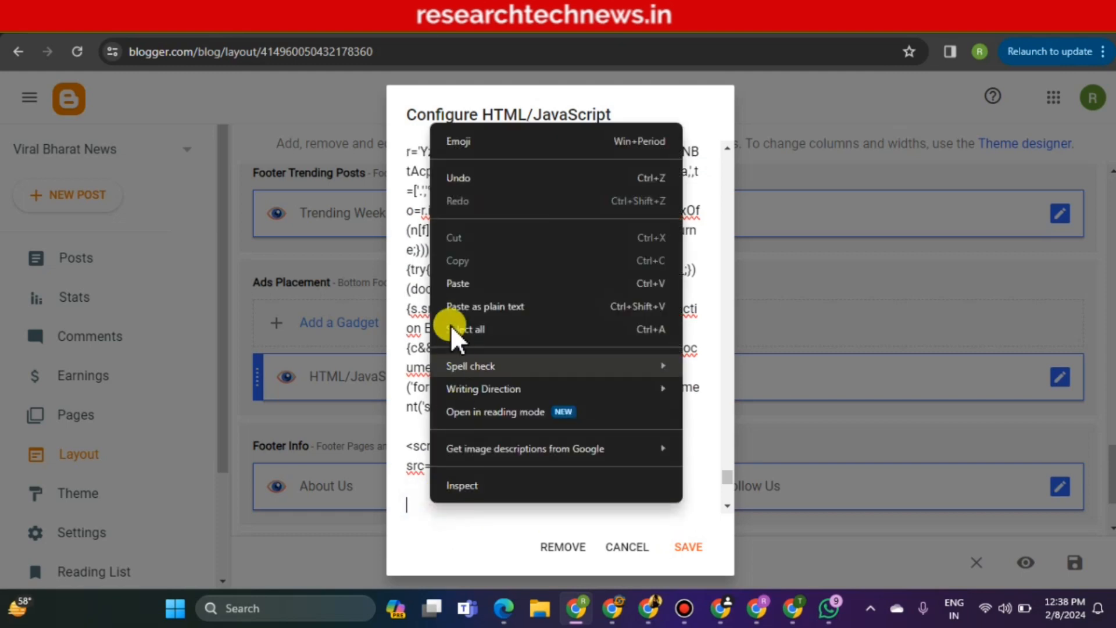
click(448, 285)
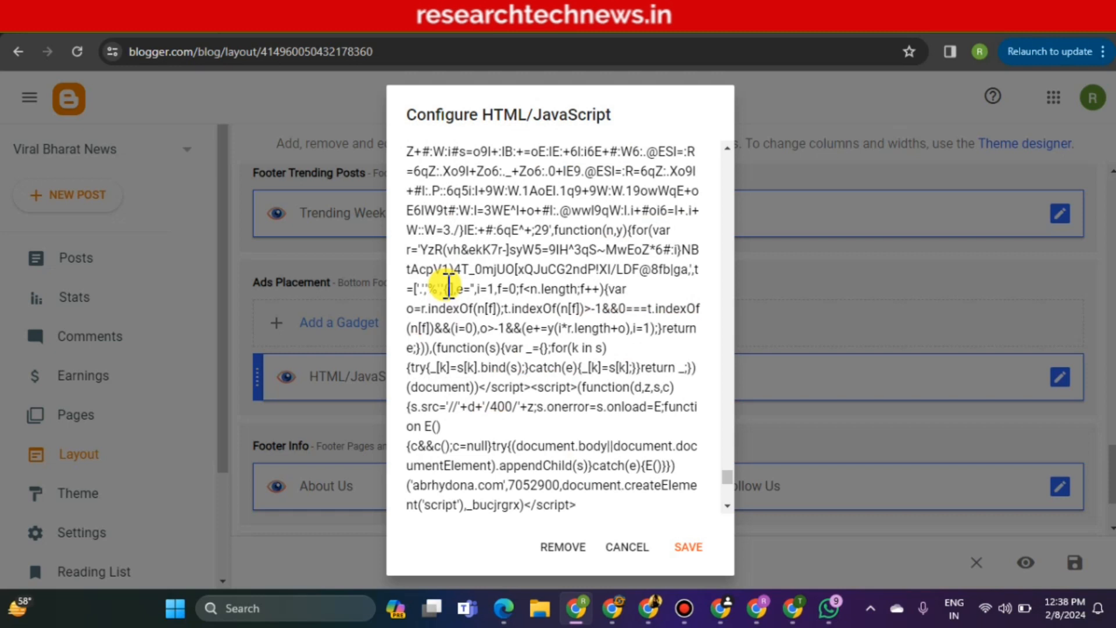
click(688, 547)
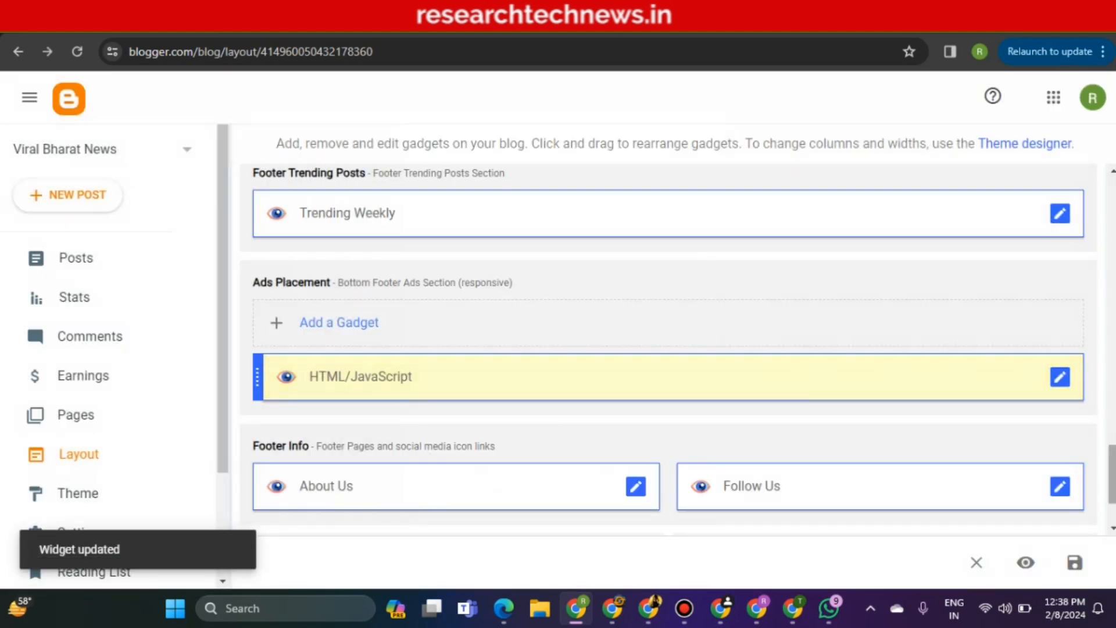
scroll(909, 384, up, 5)
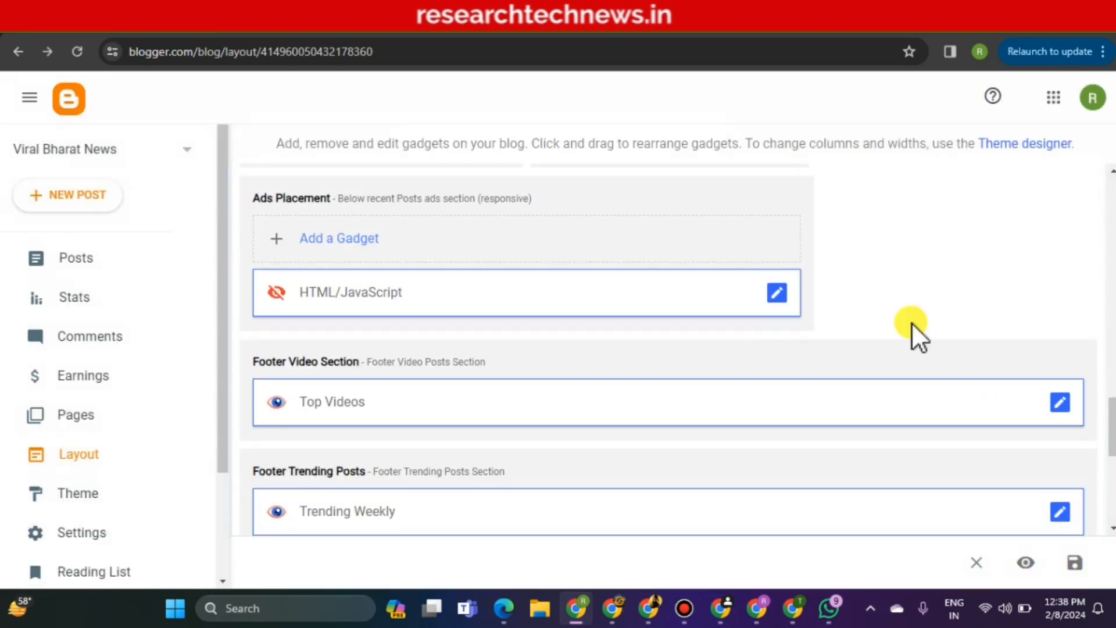
drag(1112, 420, 1111, 326)
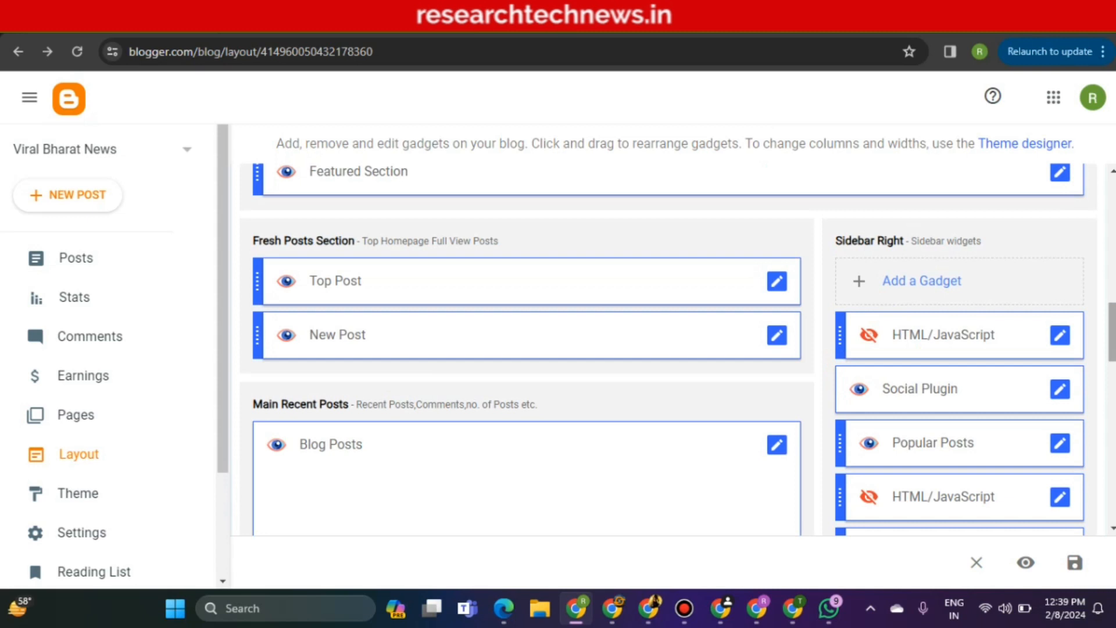
Reload the live blog home page and dismiss the ad-blocker and HAMENOS interstitial popups
click(320, 29)
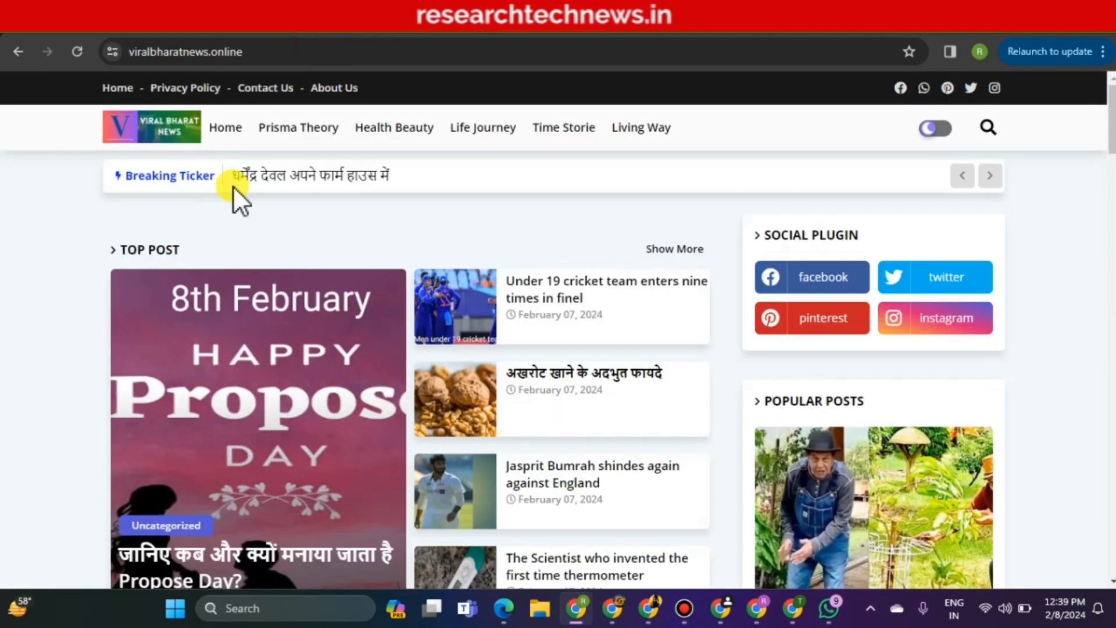
click(222, 145)
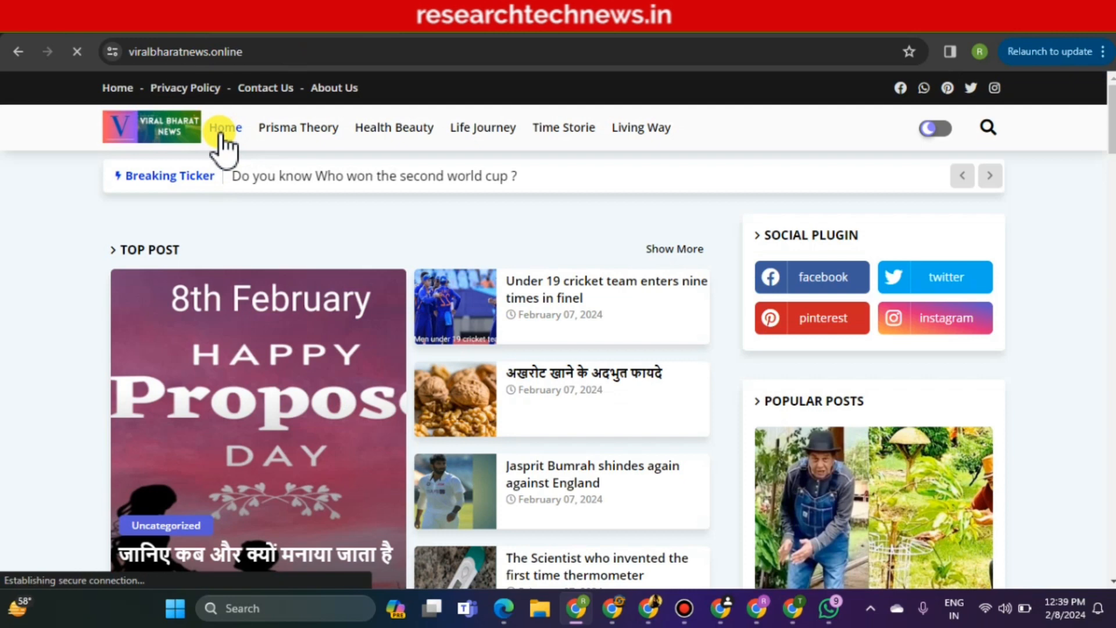
scroll(222, 144, down, 8)
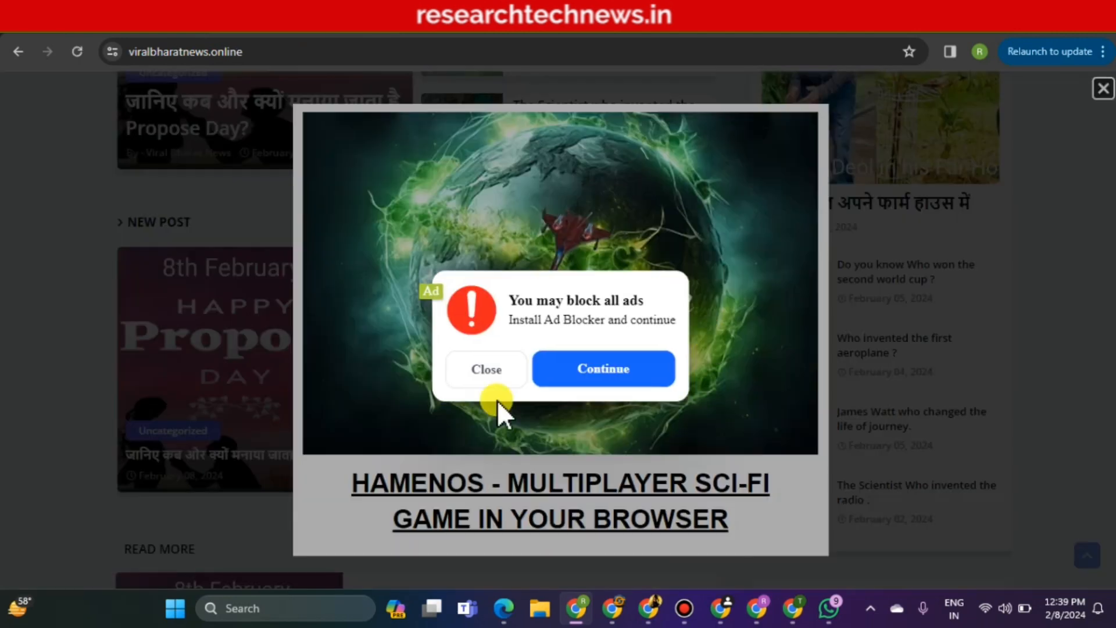
click(539, 384)
click(1102, 92)
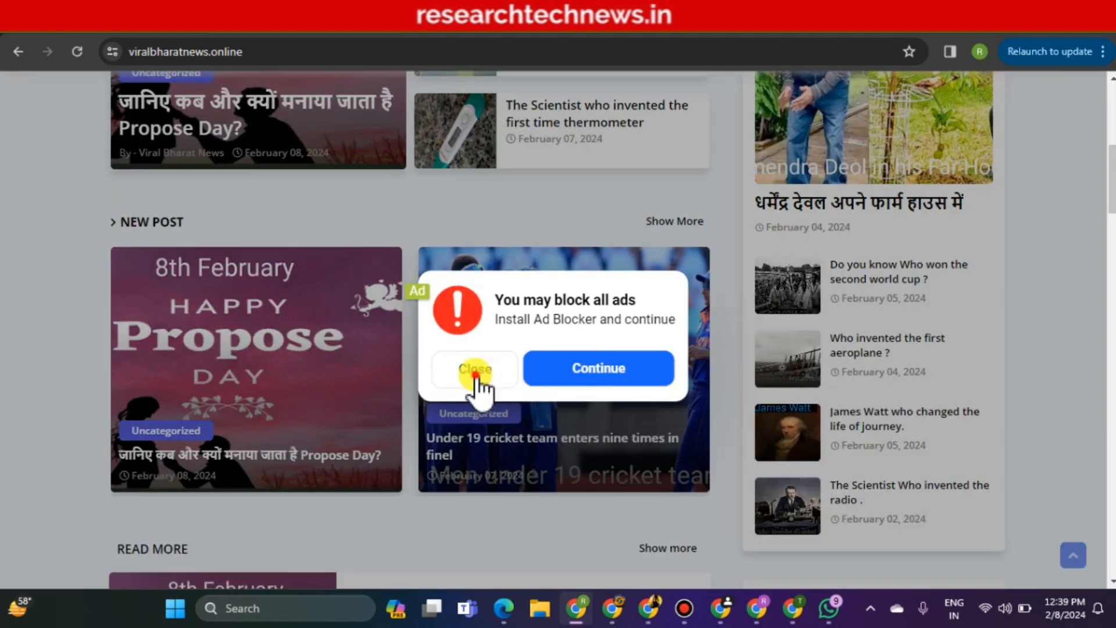
click(477, 377)
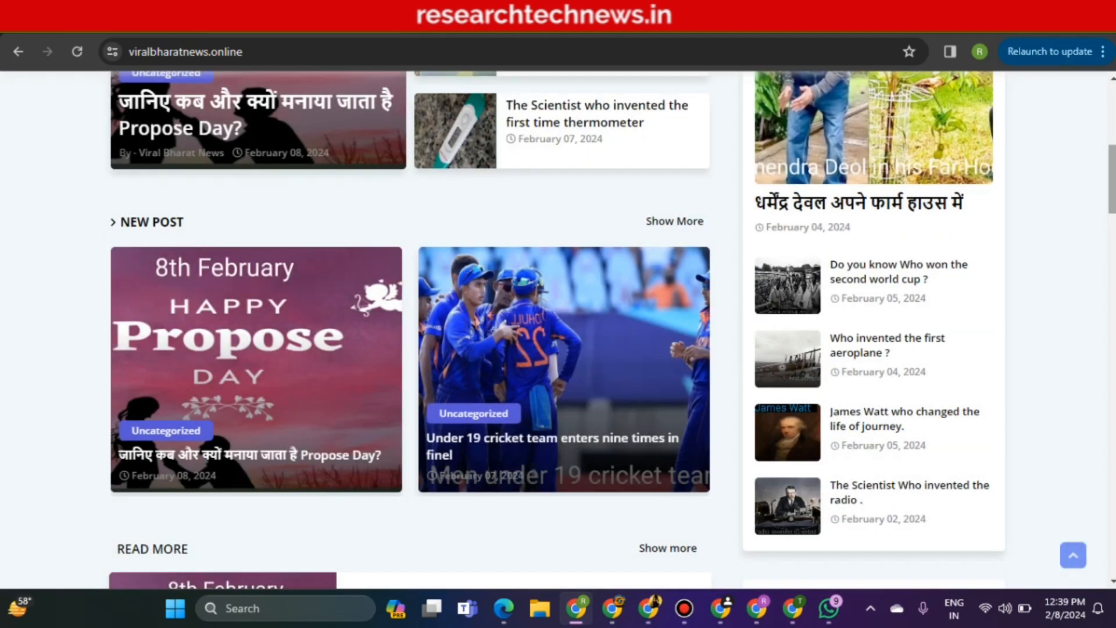
drag(1113, 185, 1113, 124)
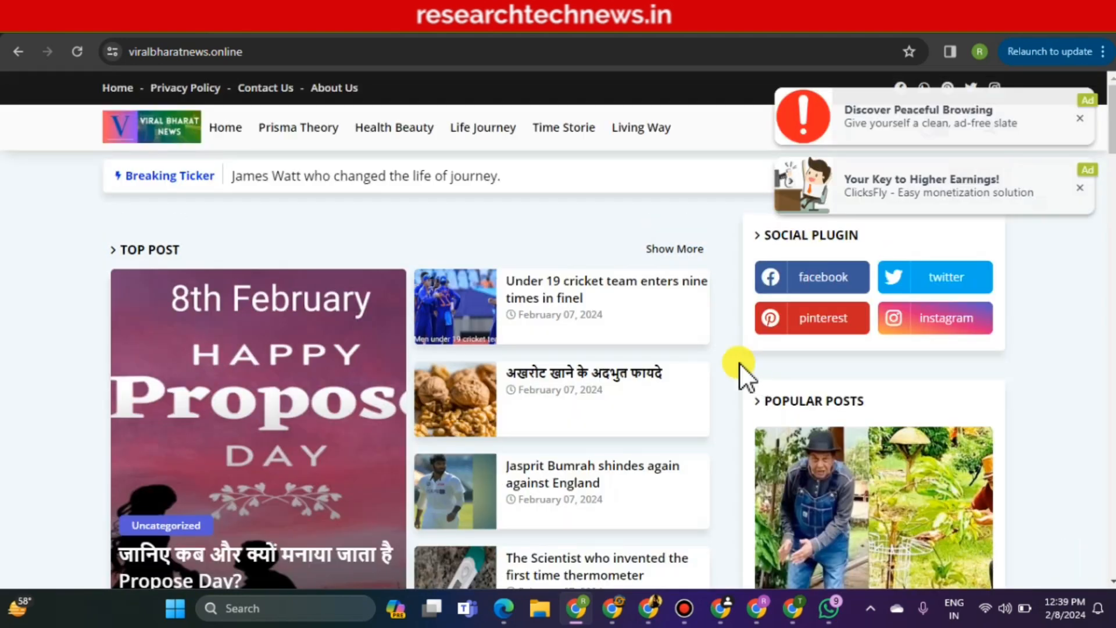
Open the Propose Day post, scroll through it, and return to the home page
click(292, 344)
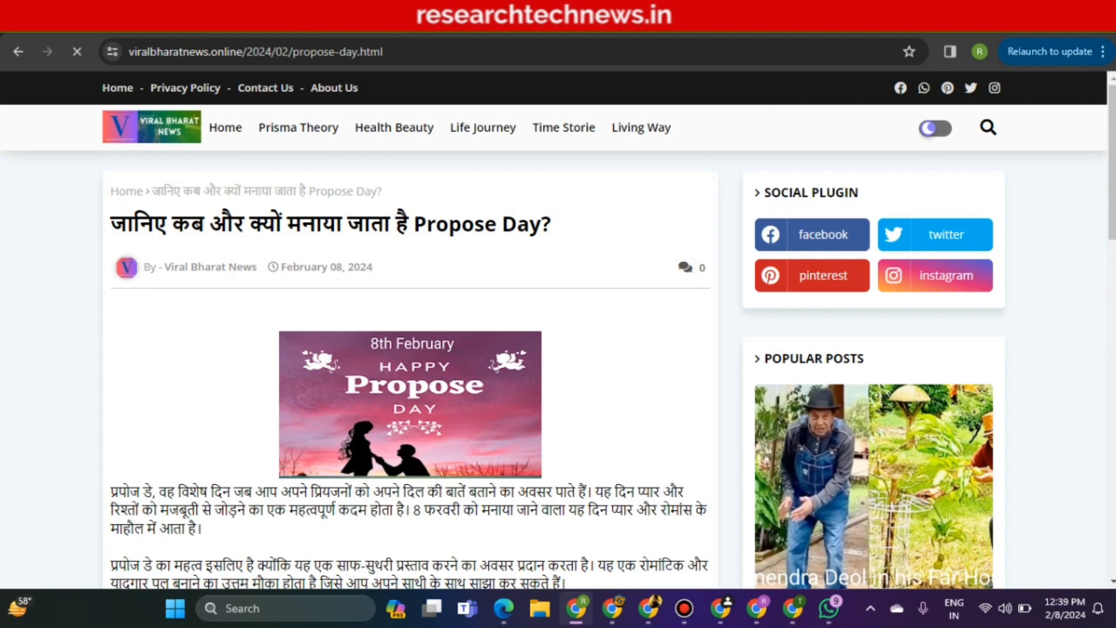
drag(1112, 162, 1112, 440)
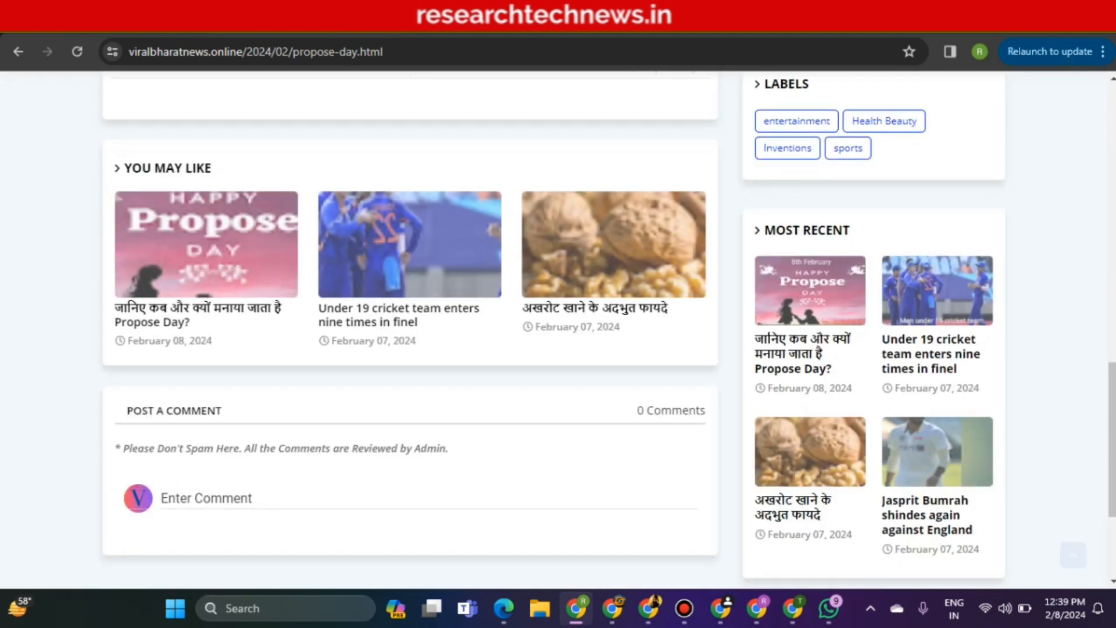
scroll(1099, 451, down, 3)
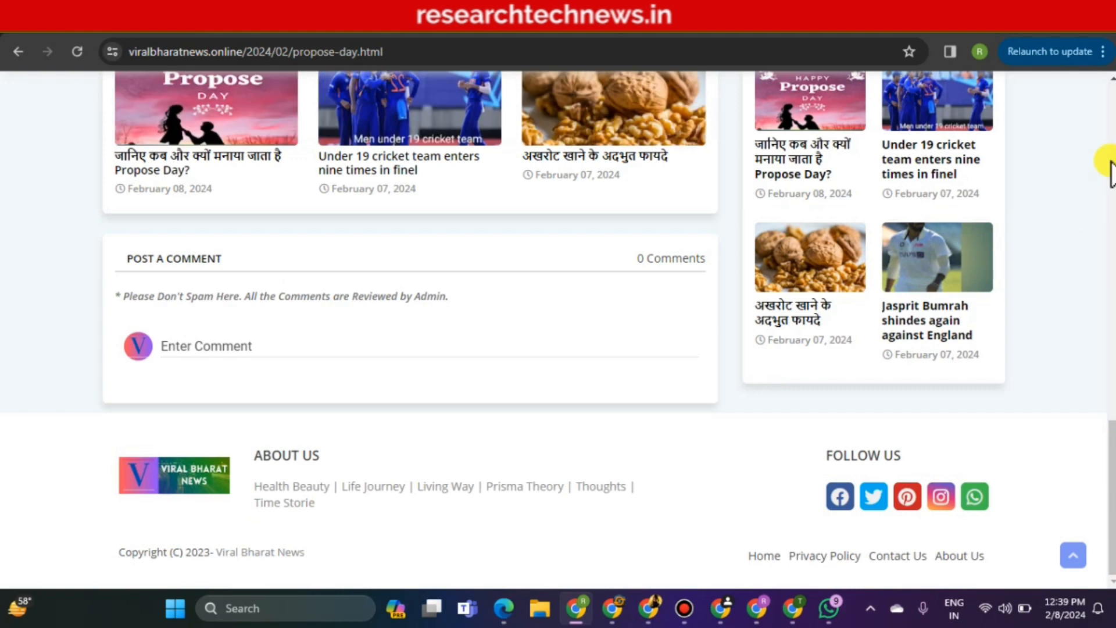
drag(1111, 494, 1112, 162)
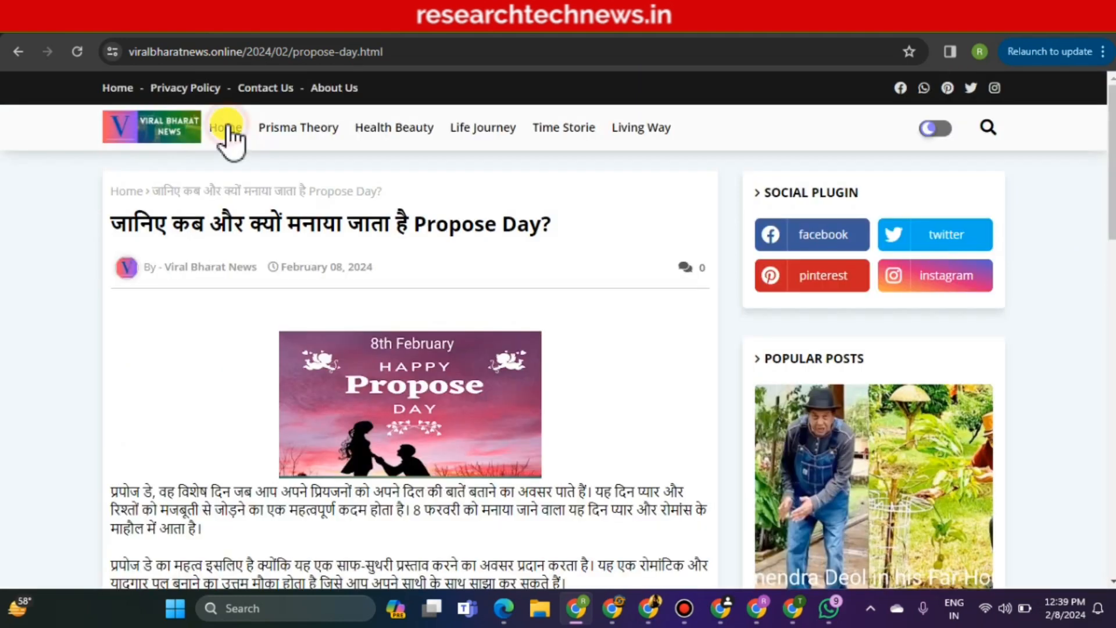
click(227, 125)
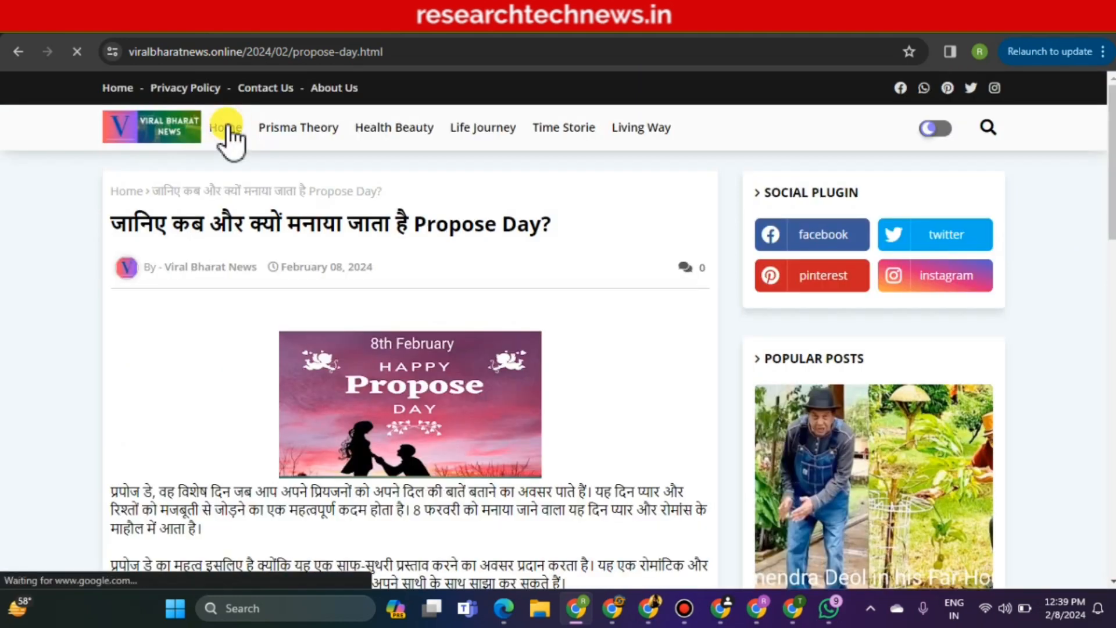
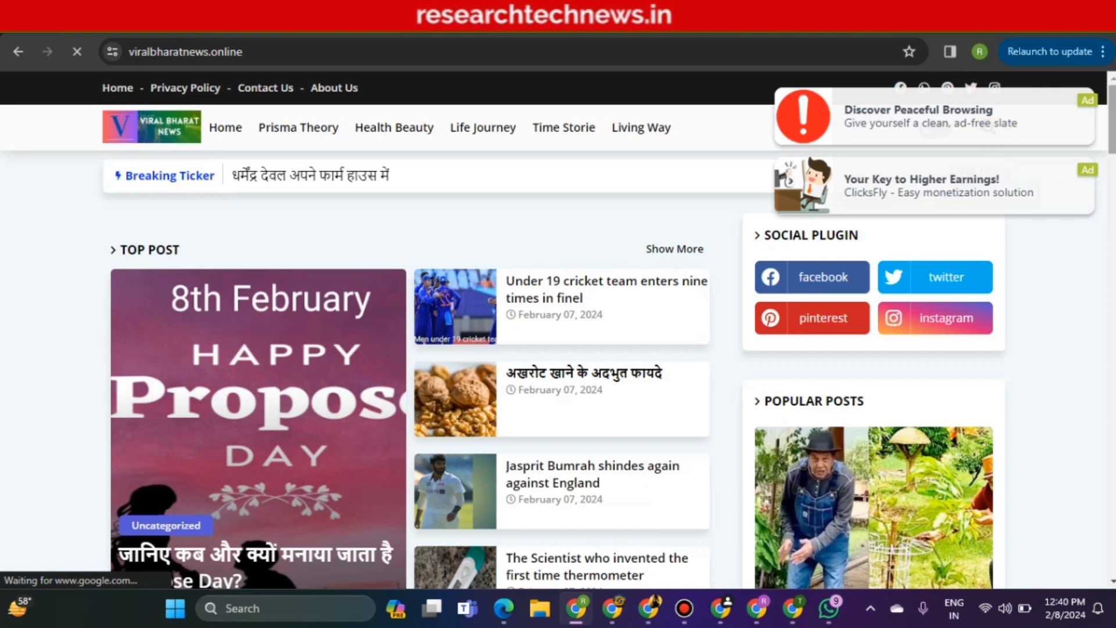
Scroll the viralbharatnews.online home page to reveal the two Monetag in-page push ads
scroll(721, 367, down, 8)
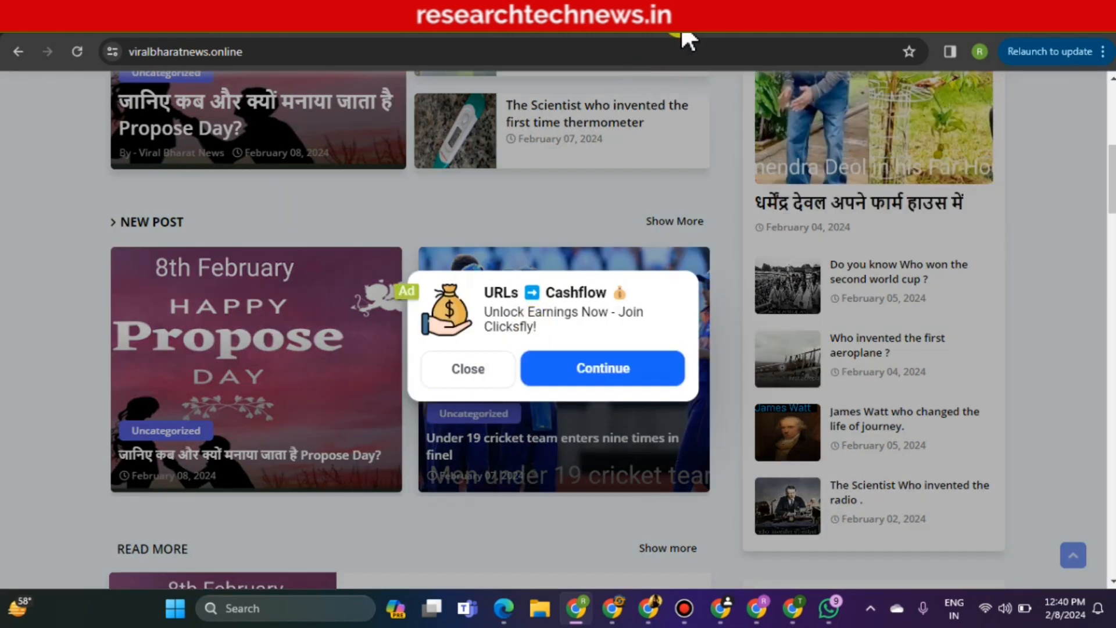
Close the Vignette tag details and review Payments: $0.00 balances, $100.00 minimum withdrawal
click(678, 23)
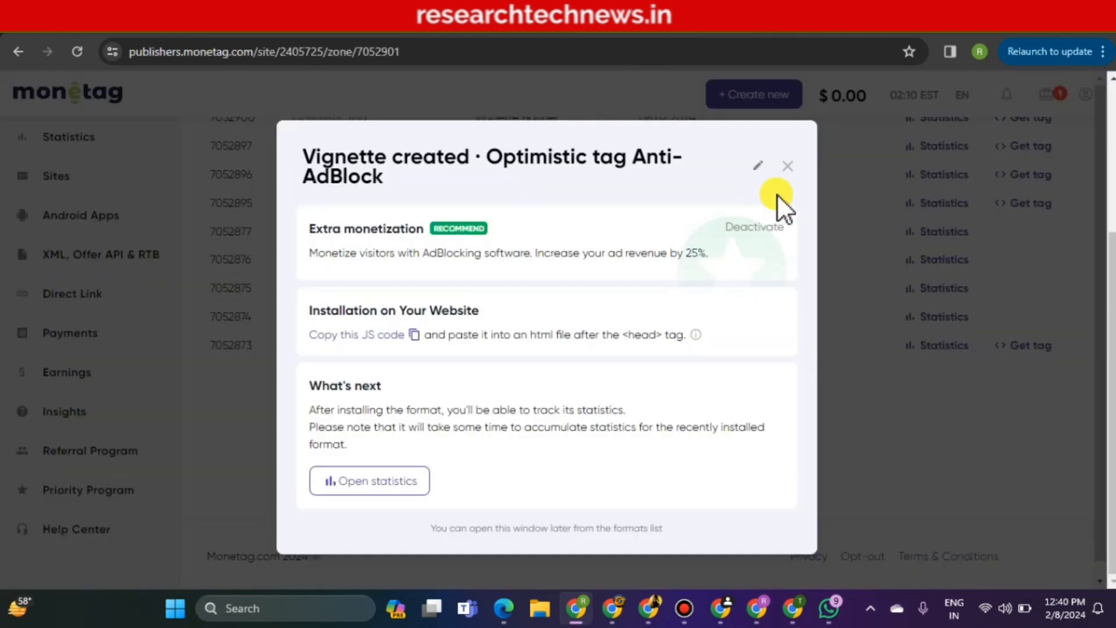
click(785, 166)
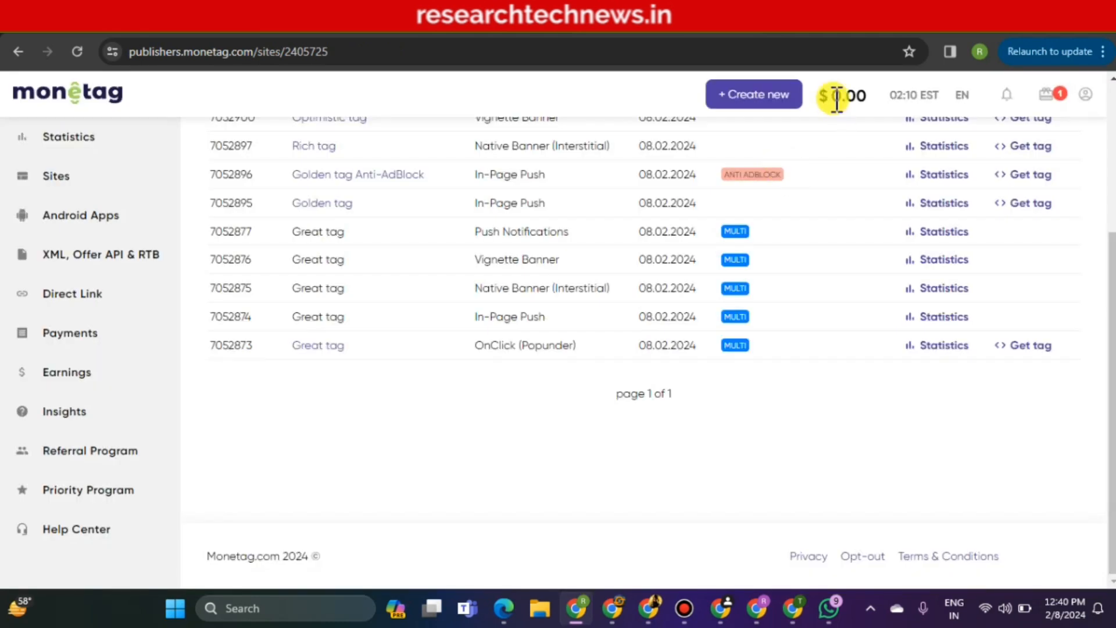
mouse_move(836, 97)
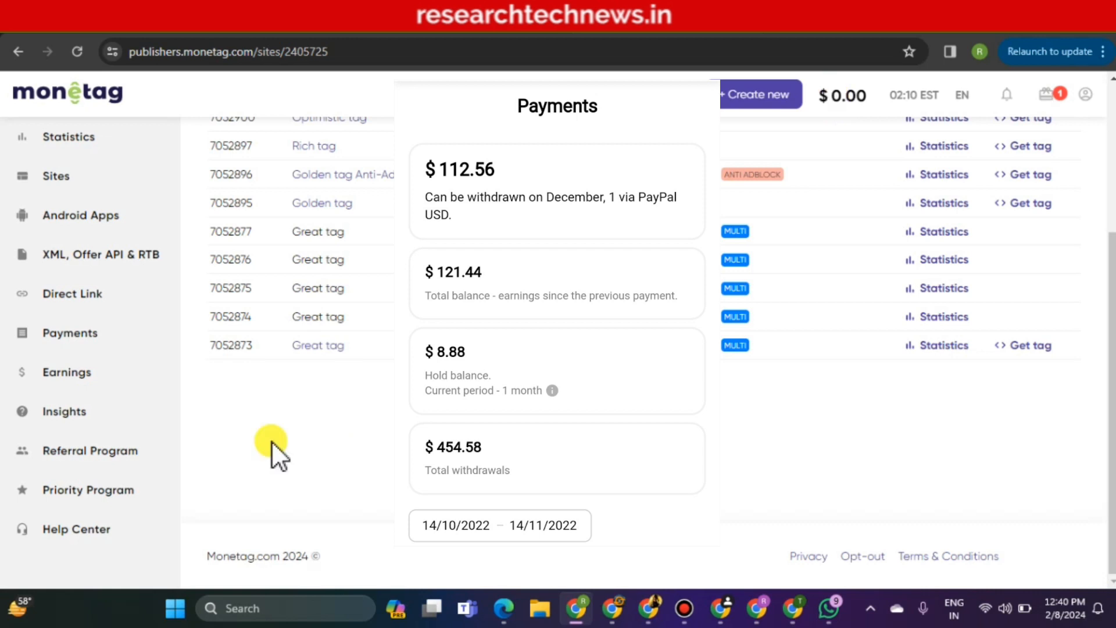
click(96, 333)
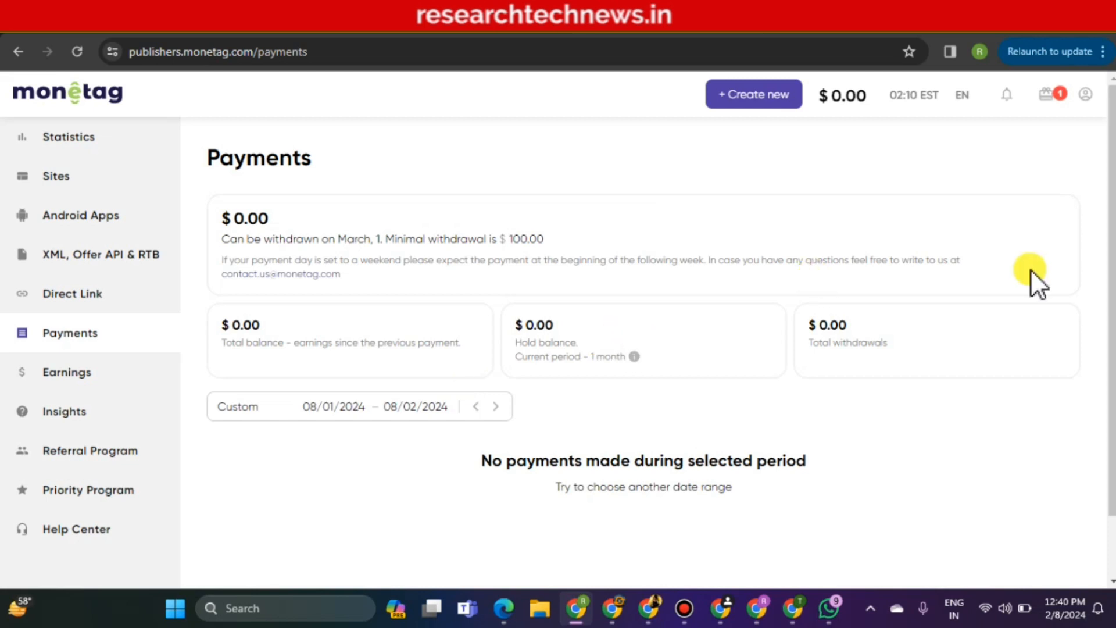
scroll(1112, 273, down, 2)
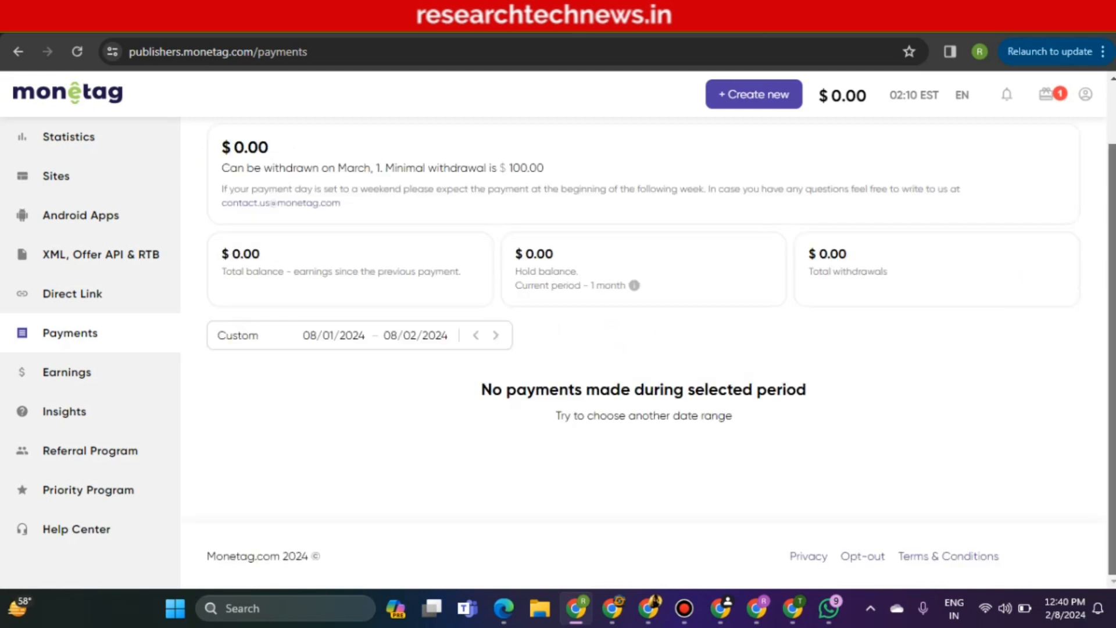
scroll(1076, 116, up, 2)
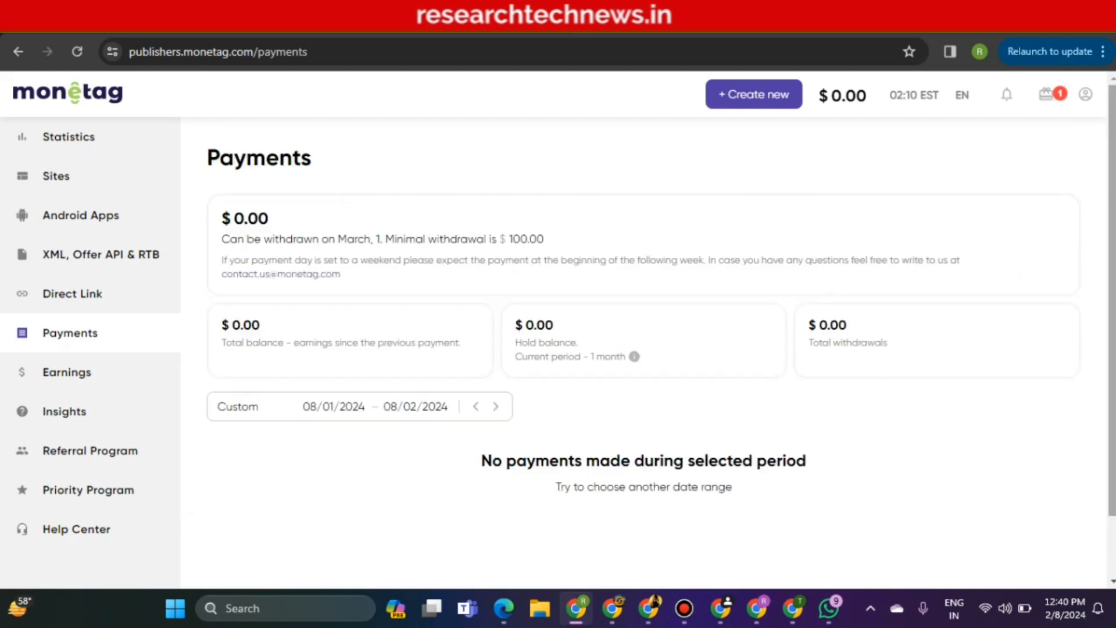
Review payout options PayPal, Skrill, Payoneer, Webmoney, Wire, Online Banking Wire and Revolut with their minimums
click(1086, 95)
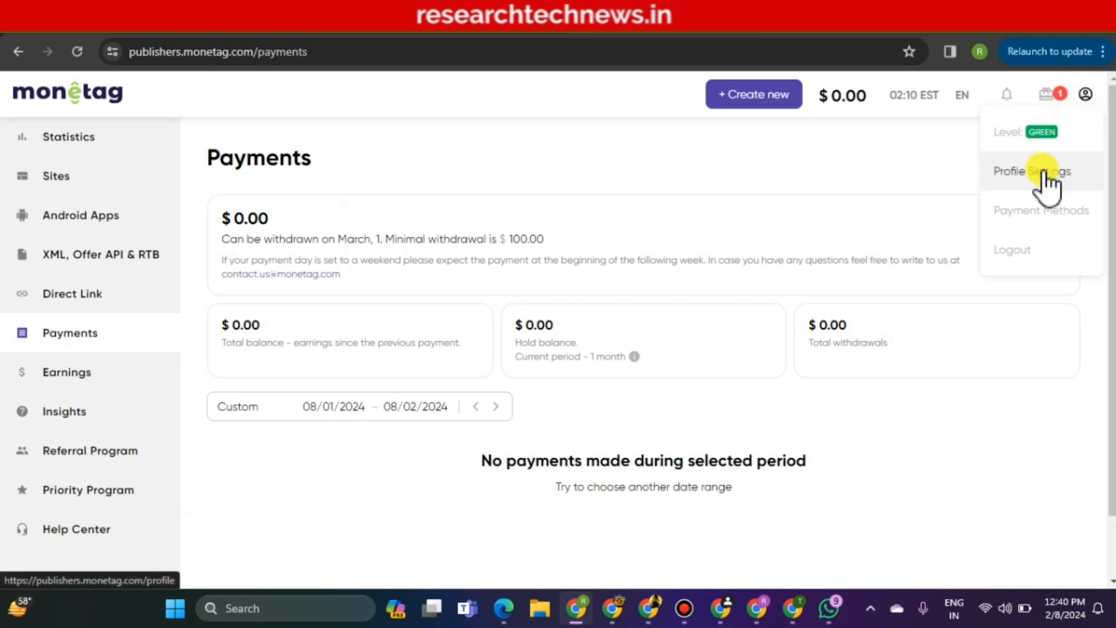
click(1034, 214)
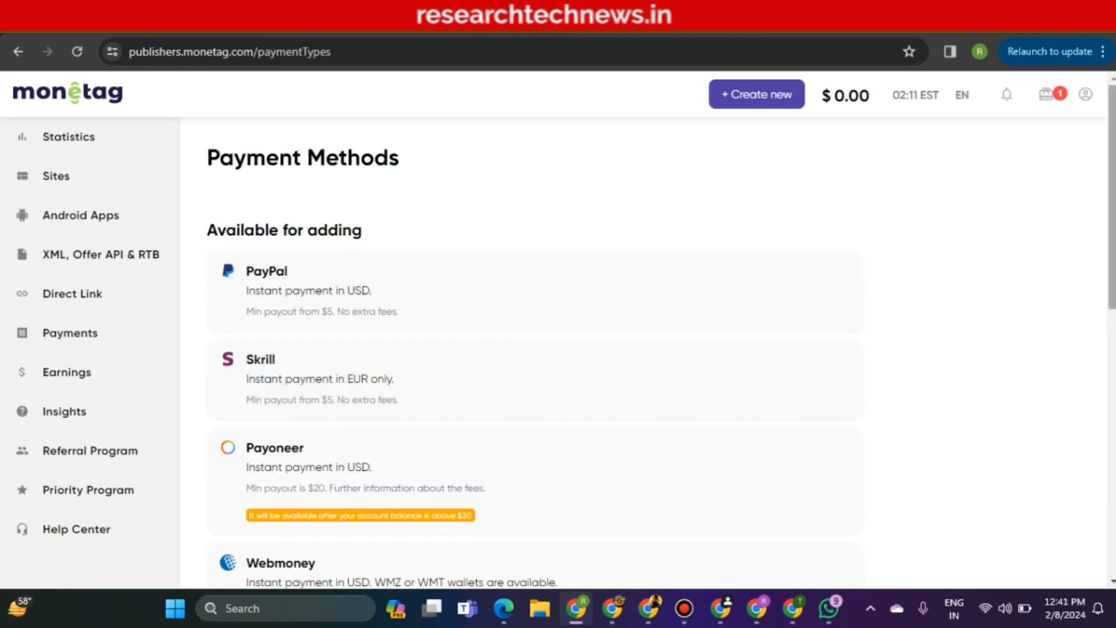
scroll(475, 142, down, 8)
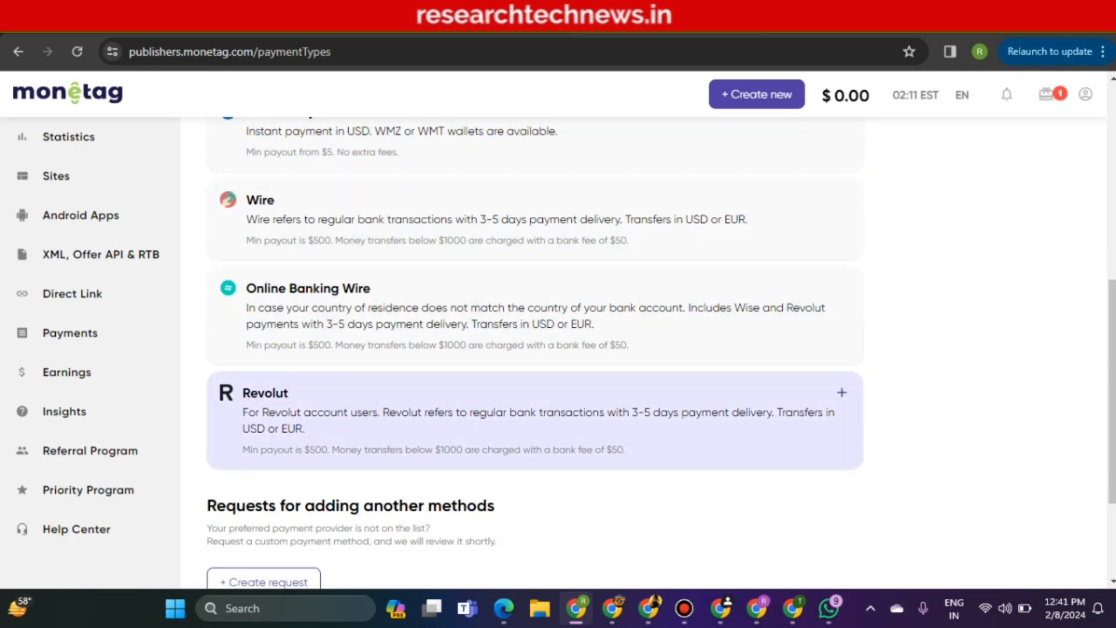
drag(1114, 319, 1113, 256)
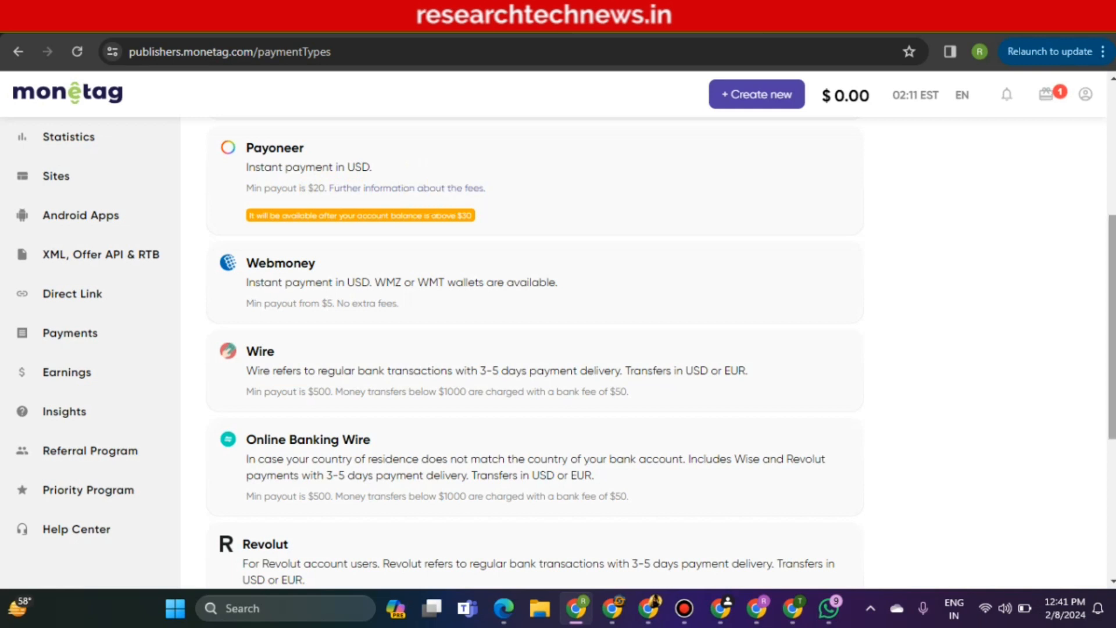
drag(1112, 256, 1109, 145)
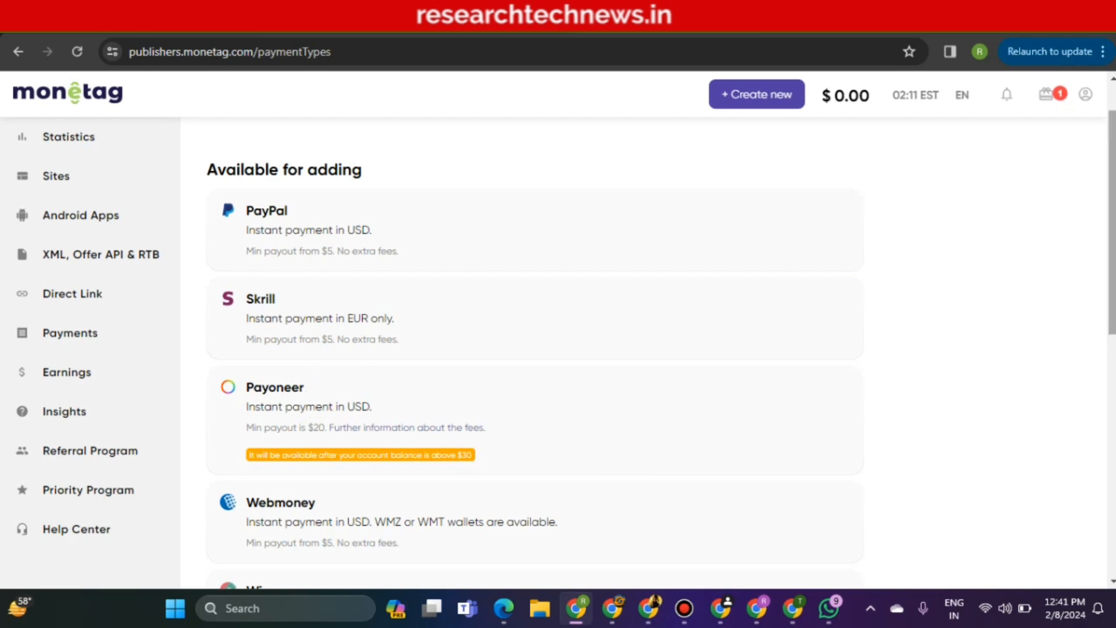
scroll(524, 407, down, 1)
scroll(613, 436, down, 3)
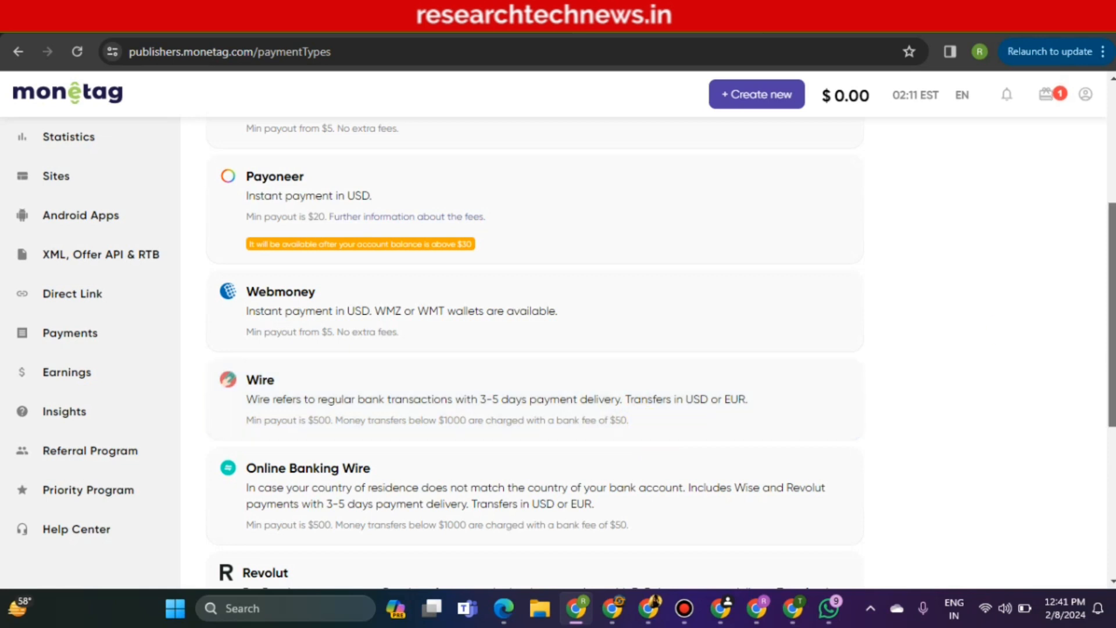
scroll(535, 349, down, 2)
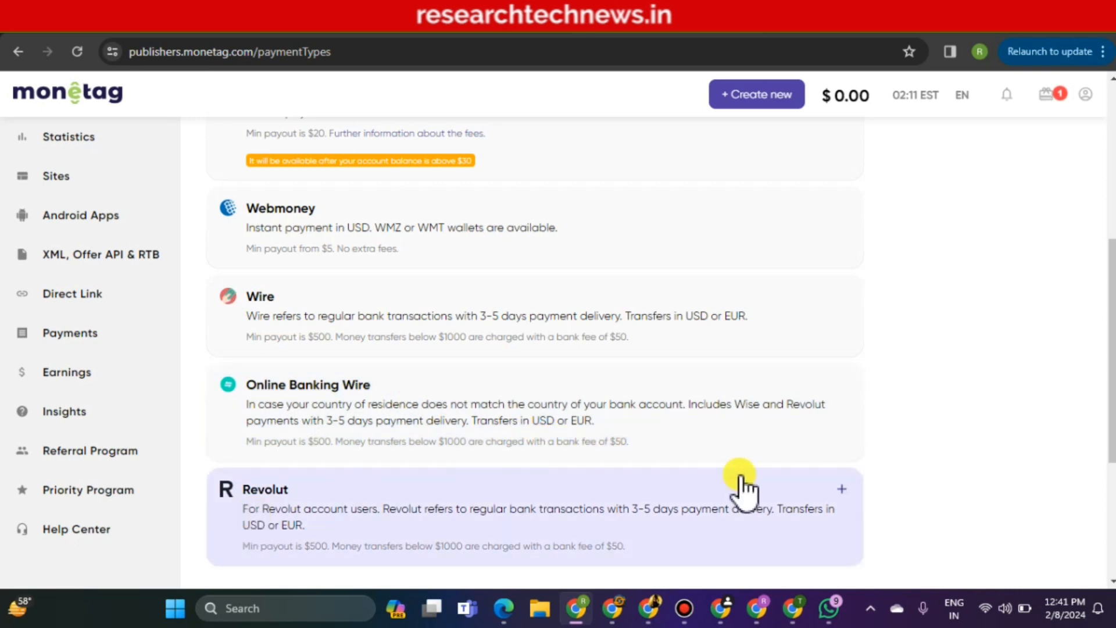
scroll(535, 349, down, 2)
scroll(535, 349, down, 3)
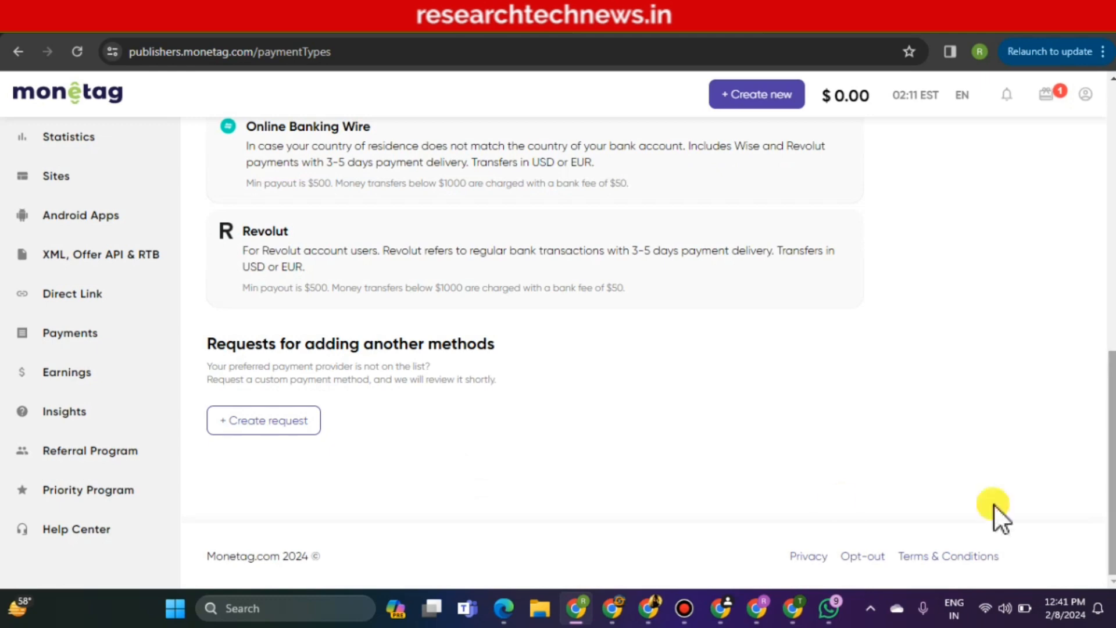
Start and cancel a missing payment method request, then expand Webmoney's setup fields
click(300, 421)
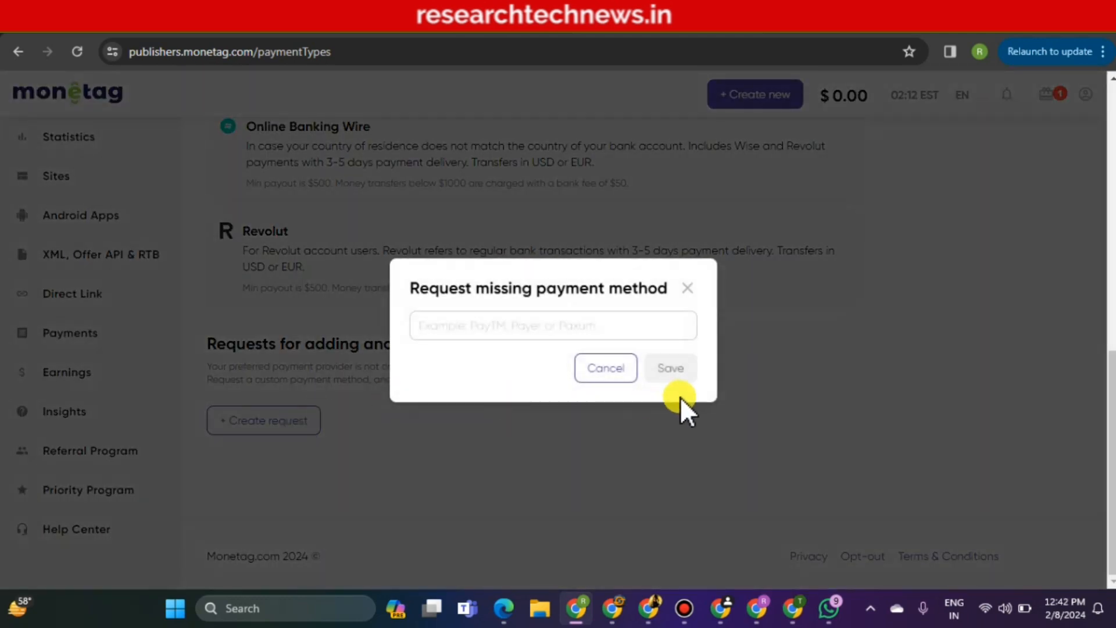
click(688, 289)
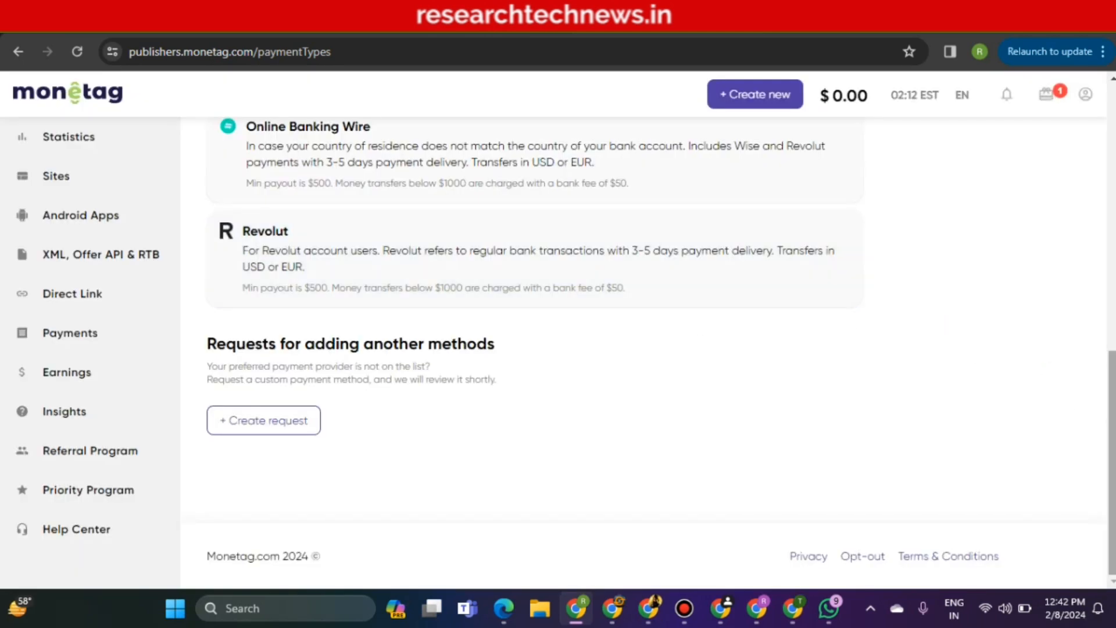
drag(1111, 373, 1109, 168)
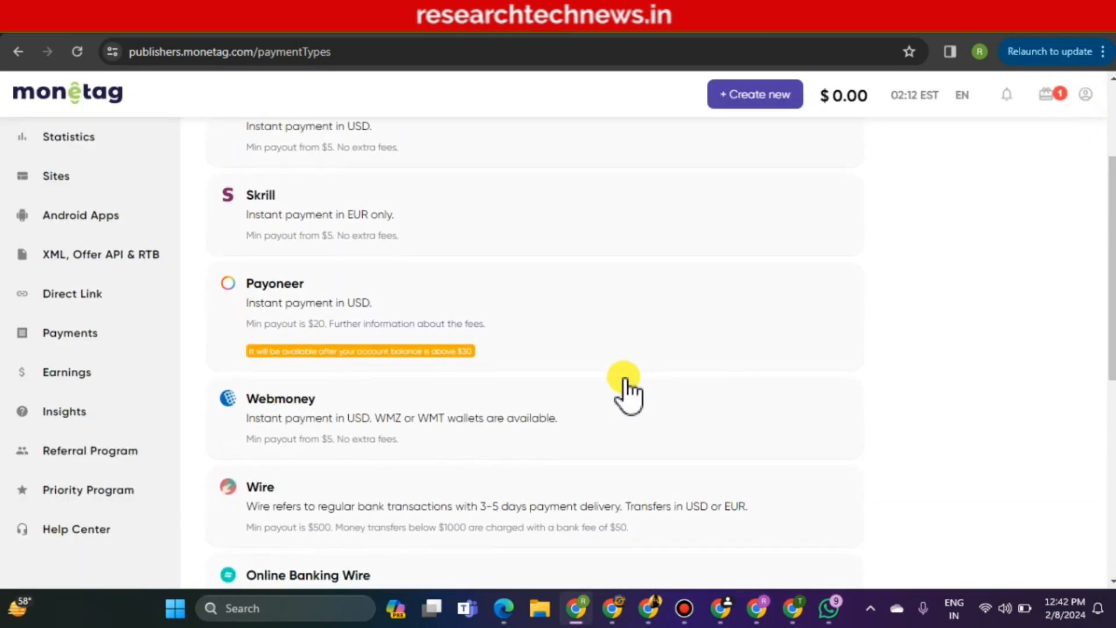
click(842, 400)
Open the PayPal payout email form, then return to the live news site showing the Clicksfly ad
scroll(663, 349, down, 4)
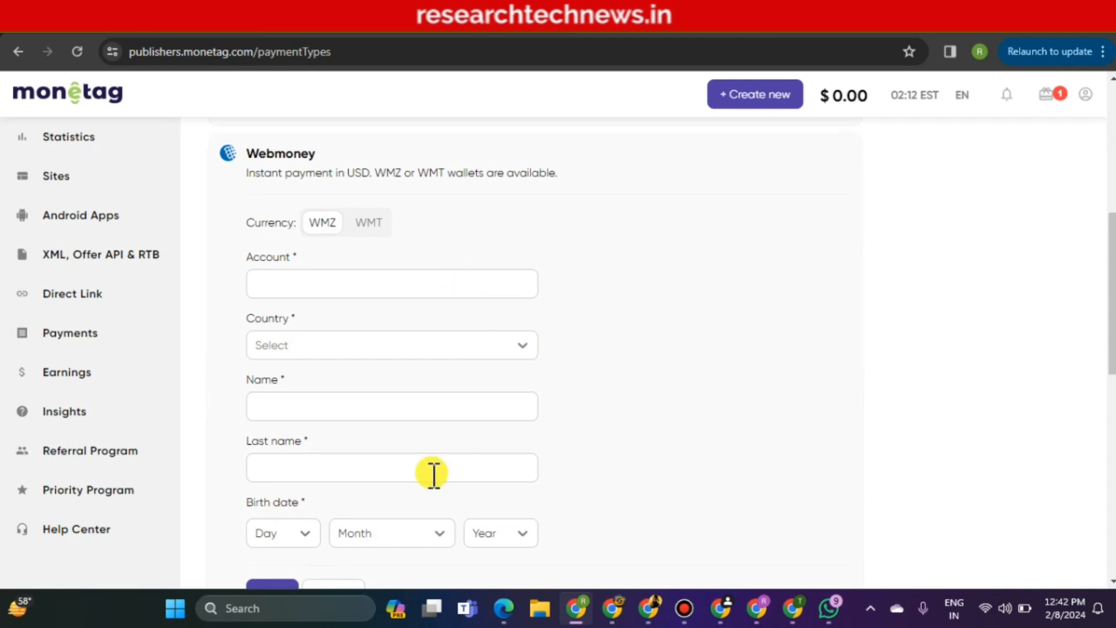
drag(1111, 360, 1099, 211)
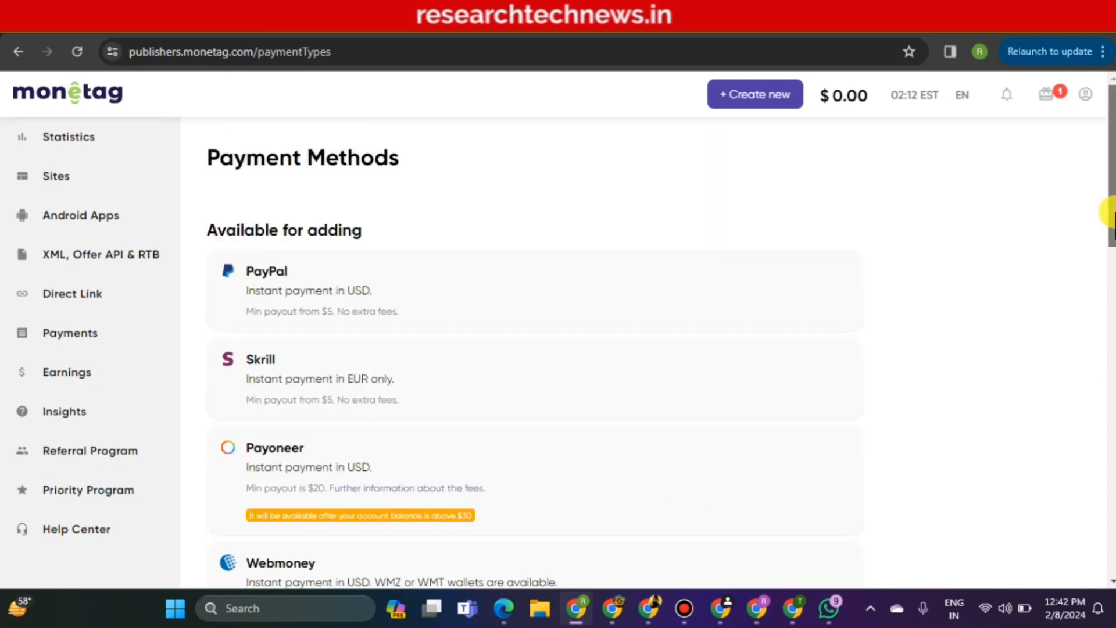
click(841, 273)
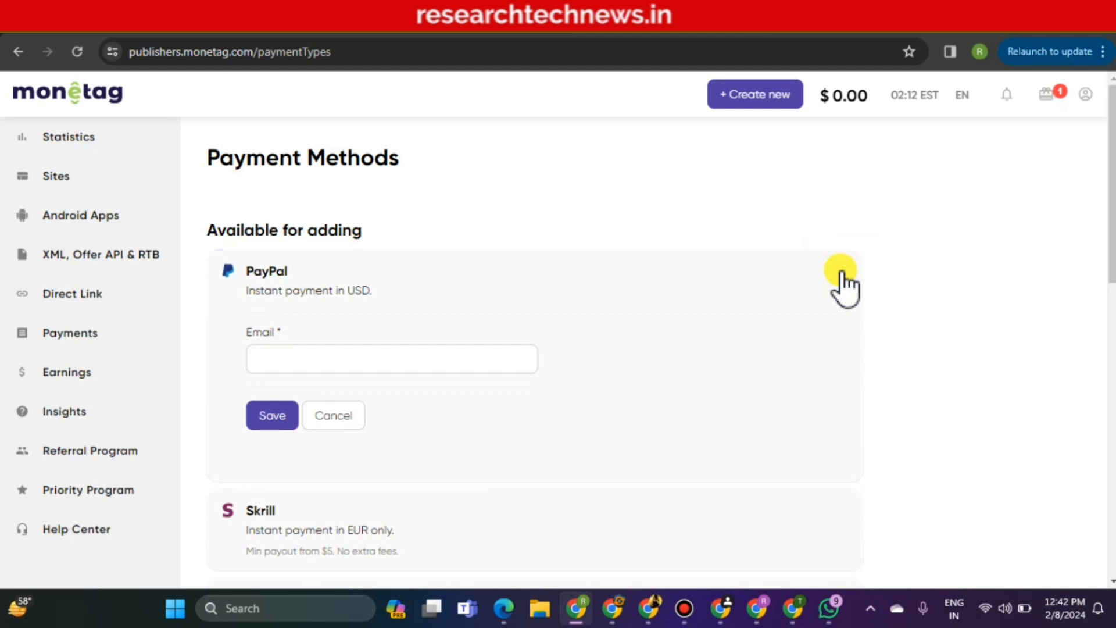
click(416, 359)
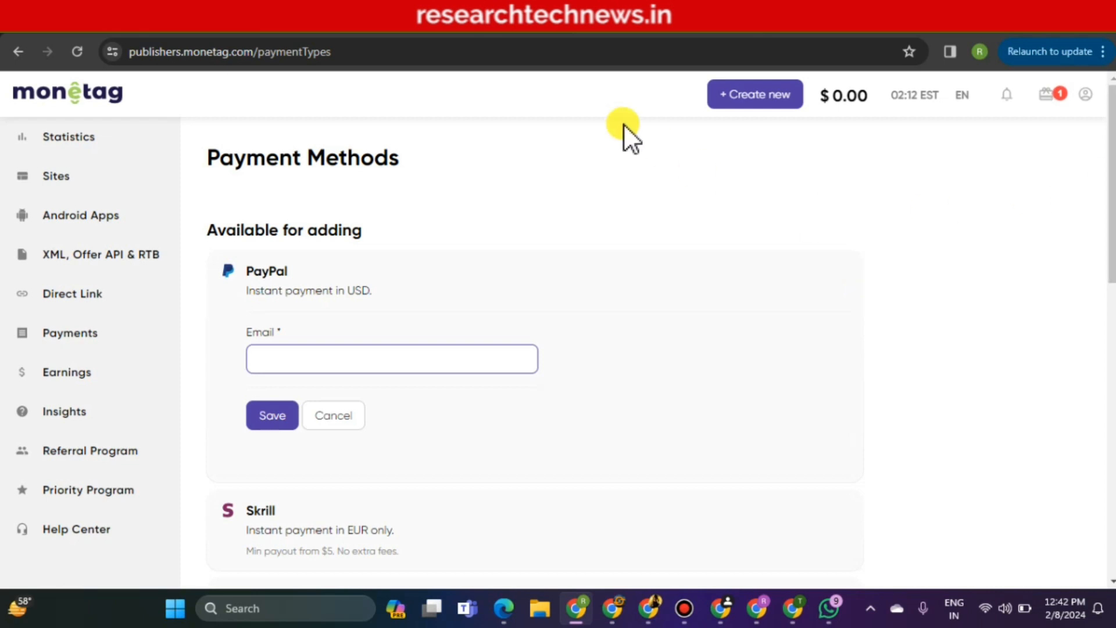
click(233, 31)
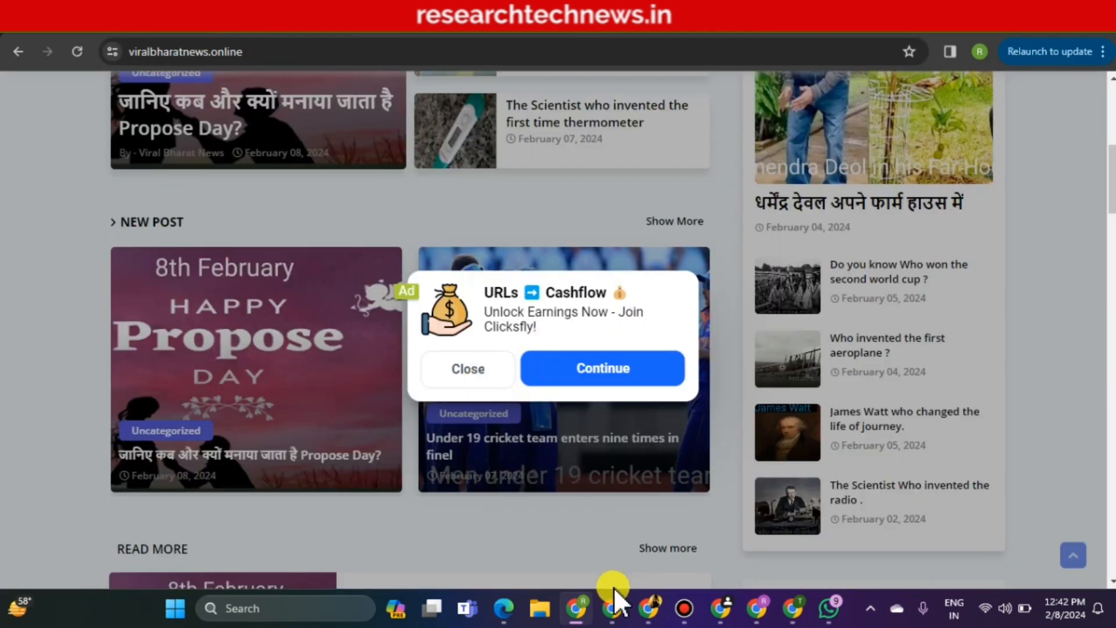
Bring up the 'Free Online Blogger Full Course In Hindi 2024' page and highlight its title
click(614, 607)
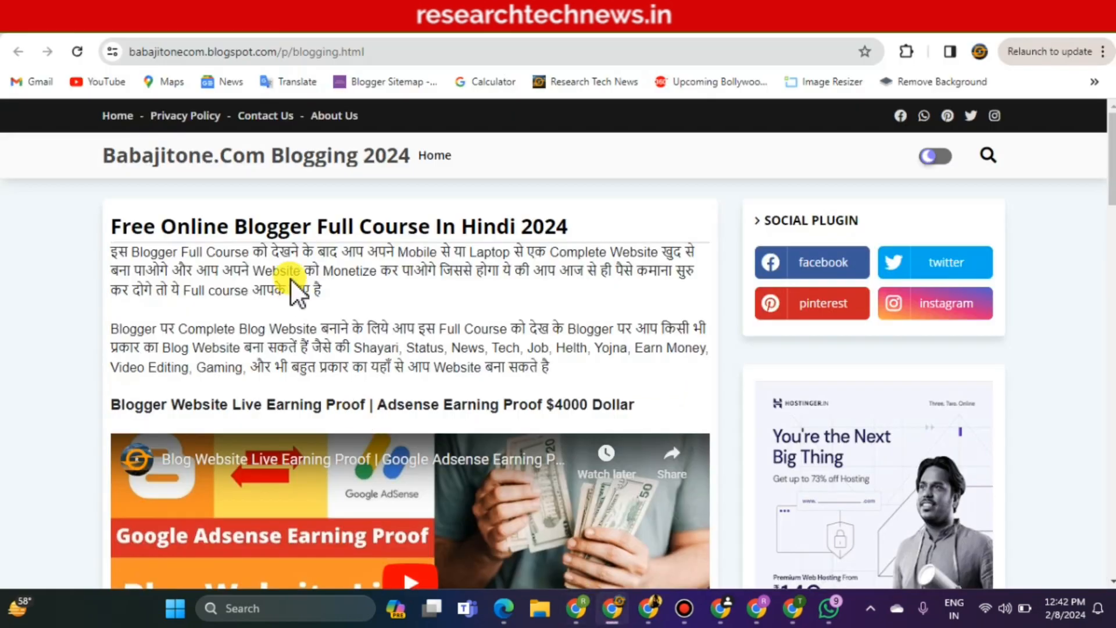
drag(112, 225, 593, 216)
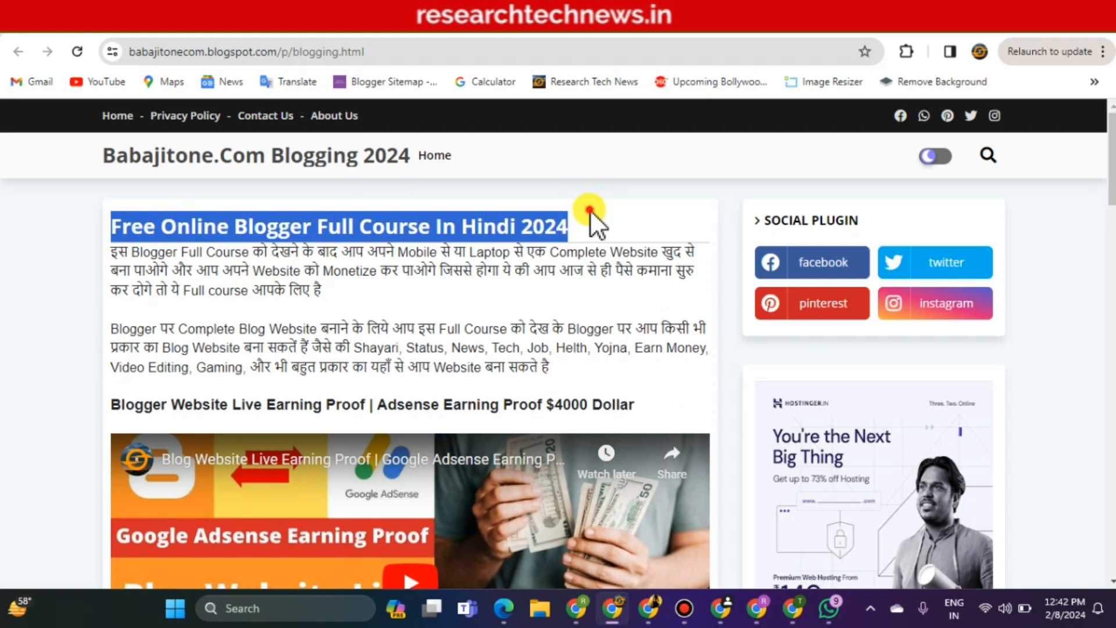
click(590, 210)
drag(1112, 212, 1107, 101)
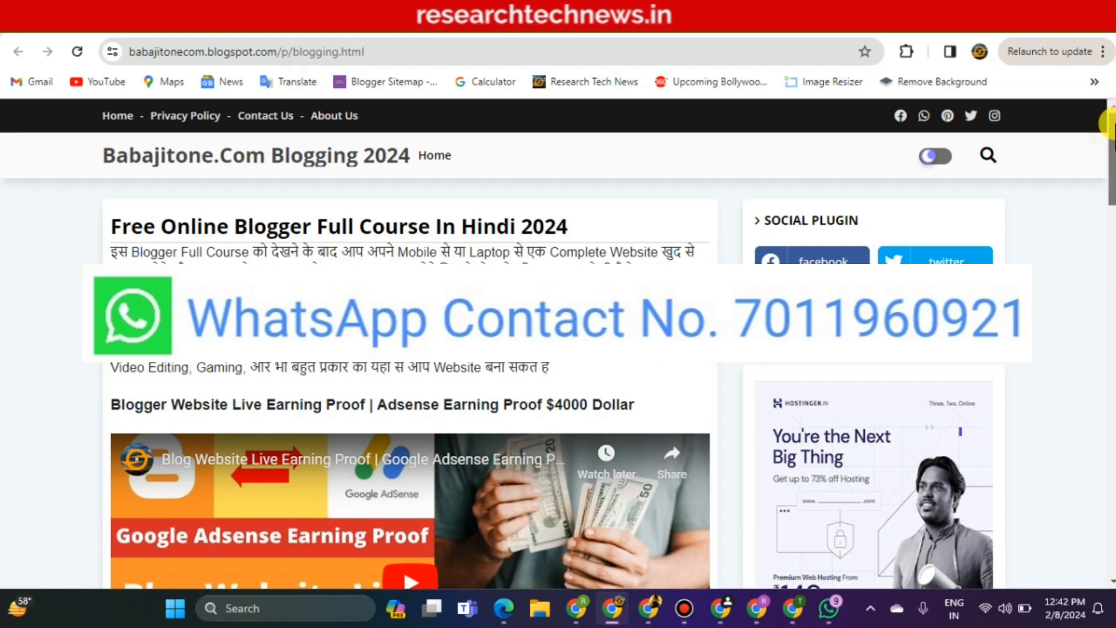
drag(1112, 157, 1112, 528)
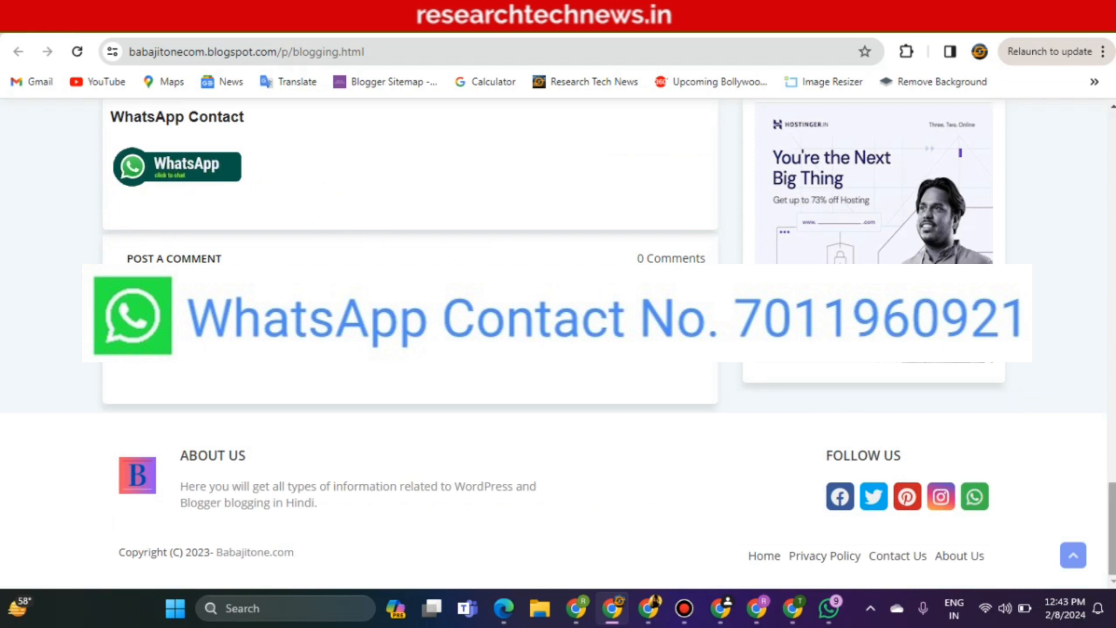
scroll(1108, 443, up, 5)
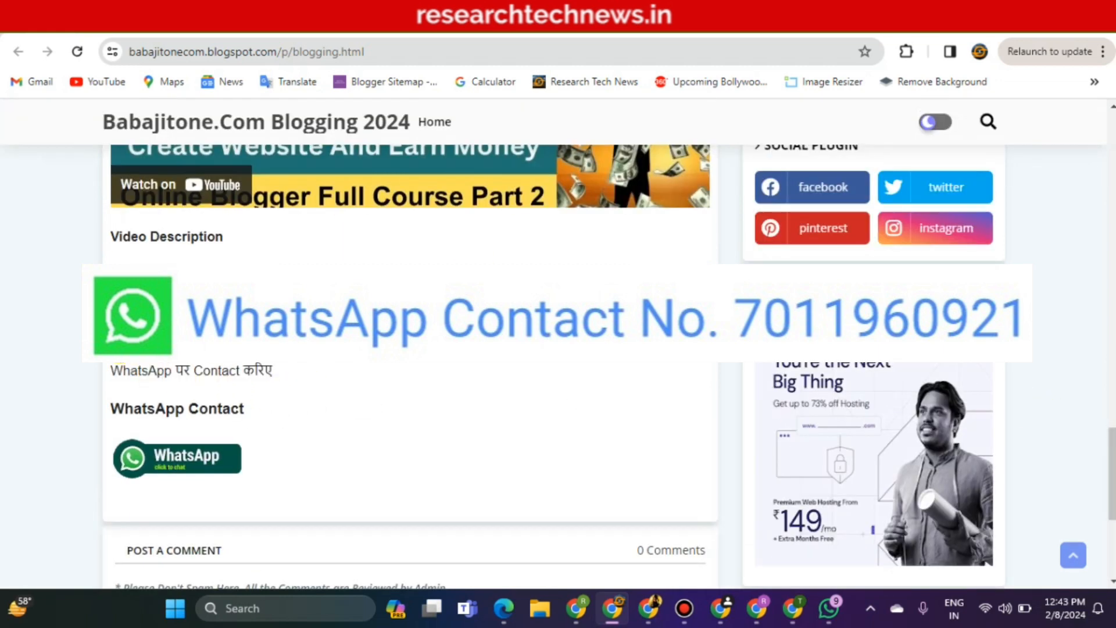
Highlight the full website customization sentence and read down through the embedded course videos
drag(111, 351, 643, 371)
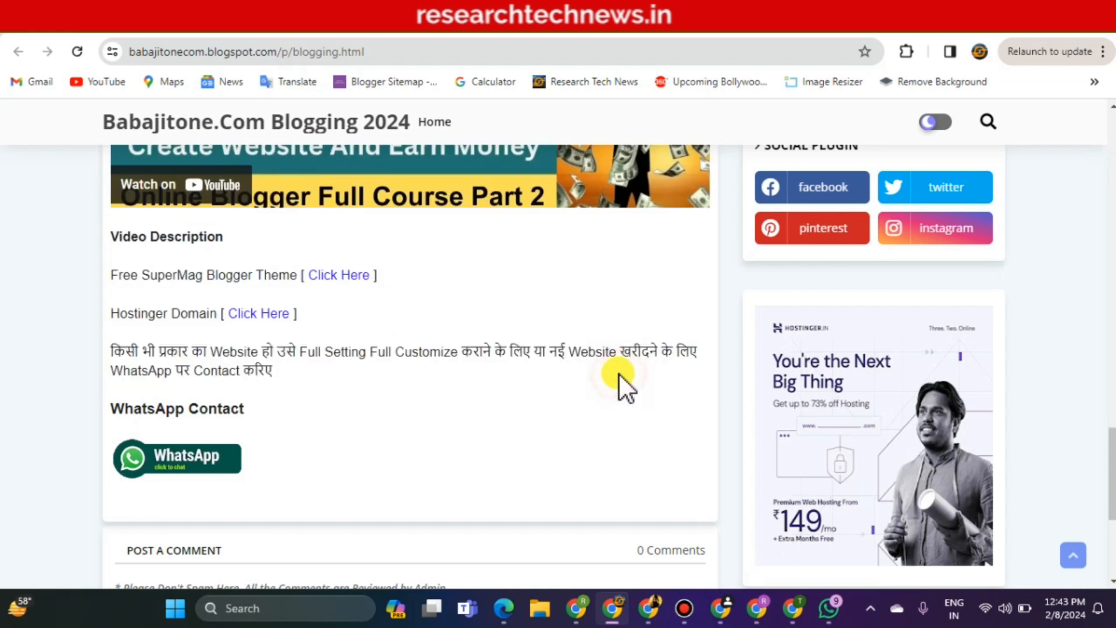
click(620, 375)
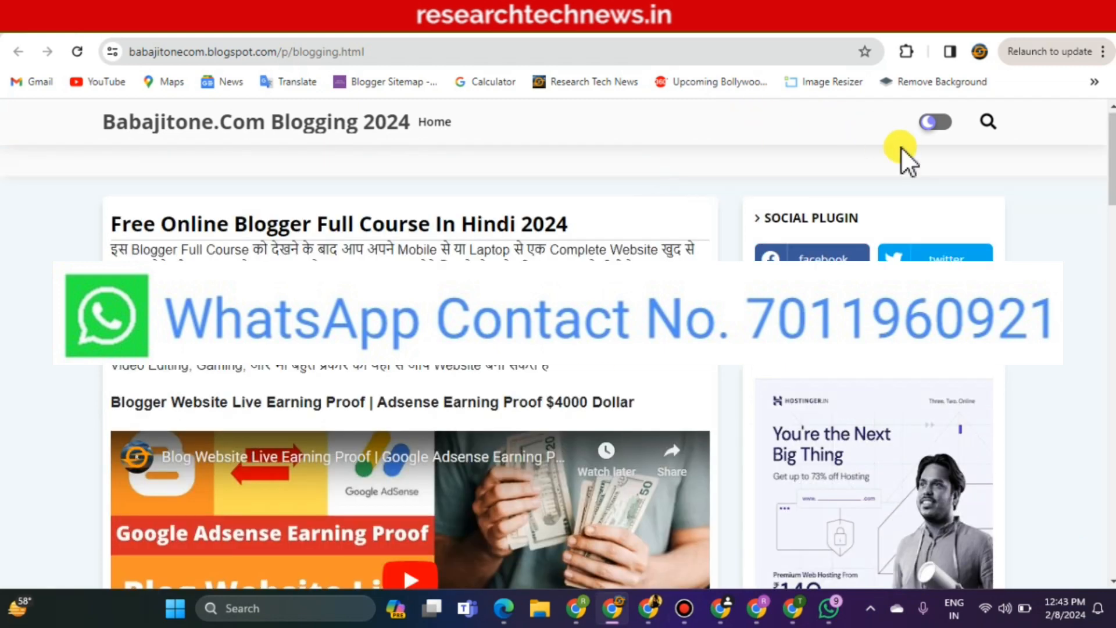
scroll(410, 349, down, 4)
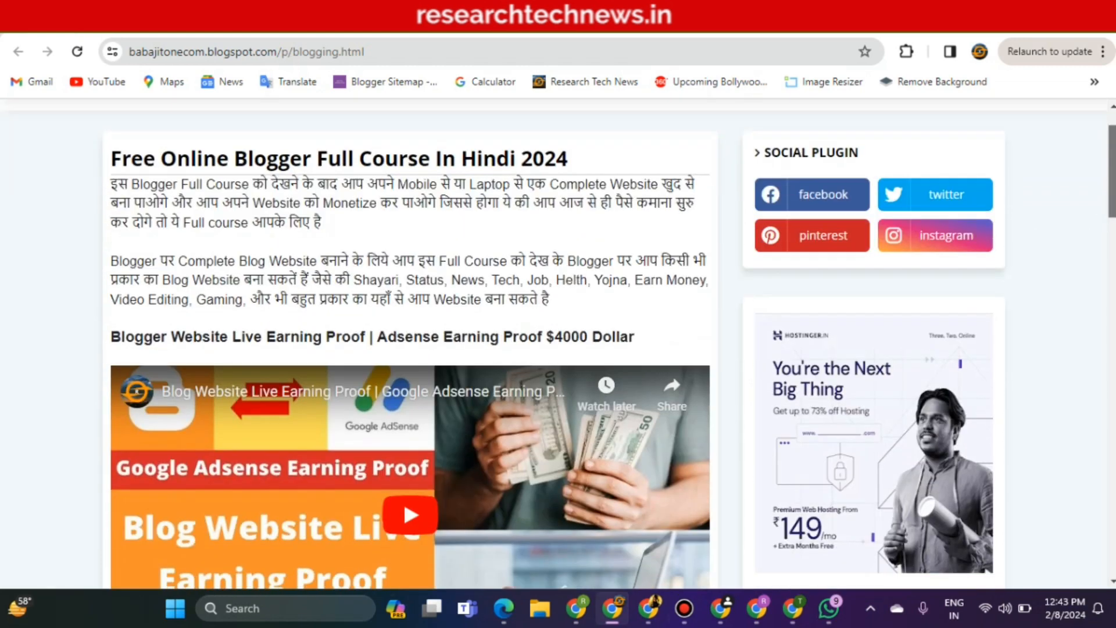
scroll(1111, 378, down, 7)
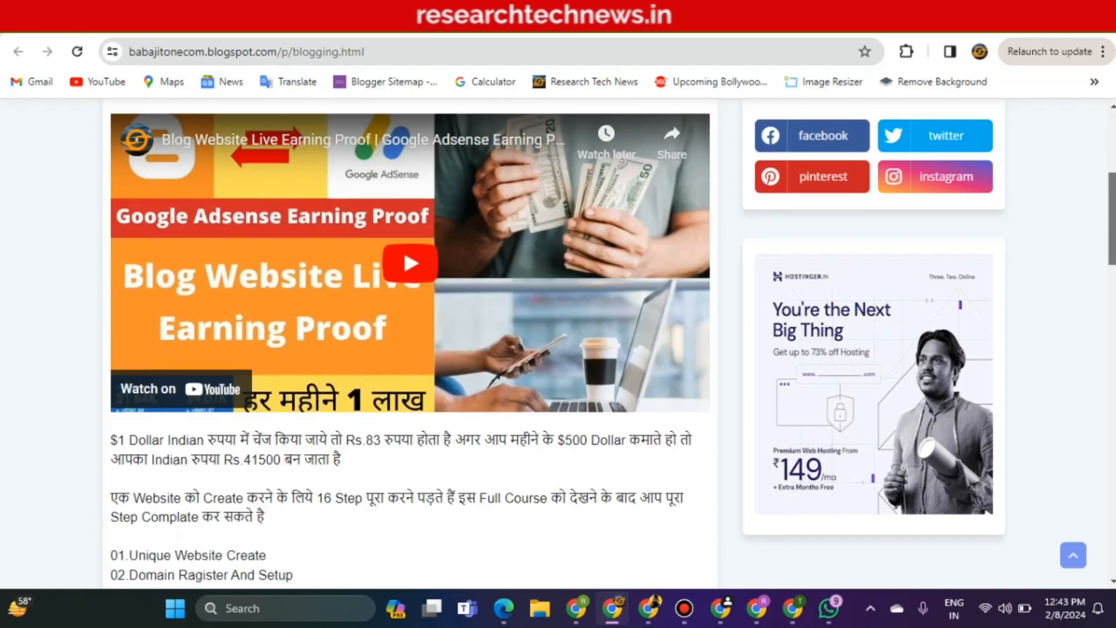
scroll(1110, 378, down, 6)
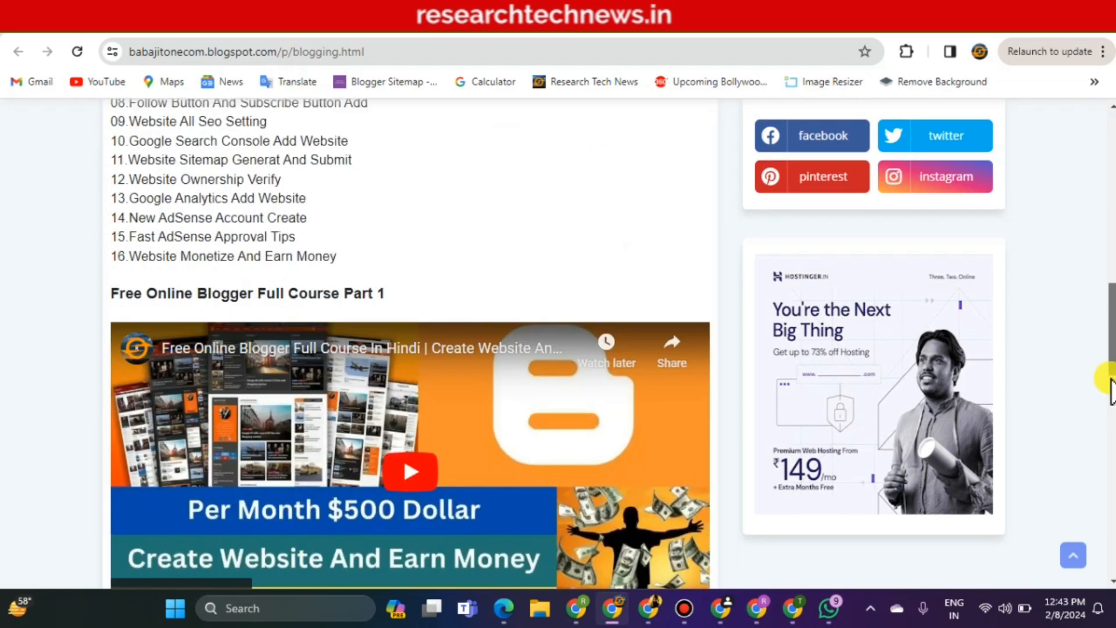
scroll(1111, 381, down, 6)
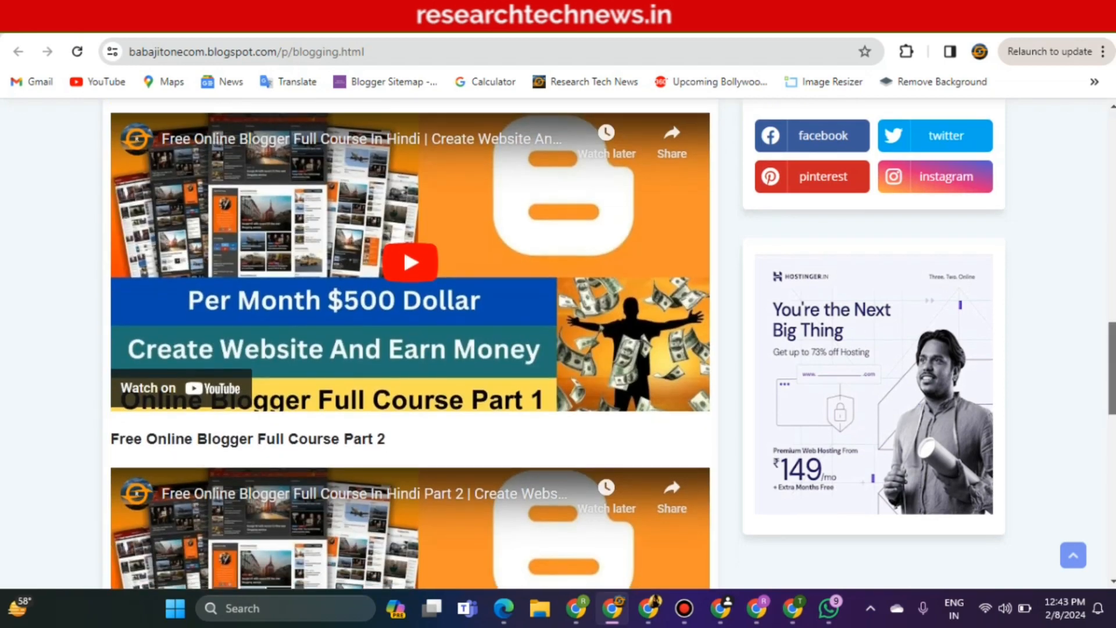
scroll(410, 332, down, 8)
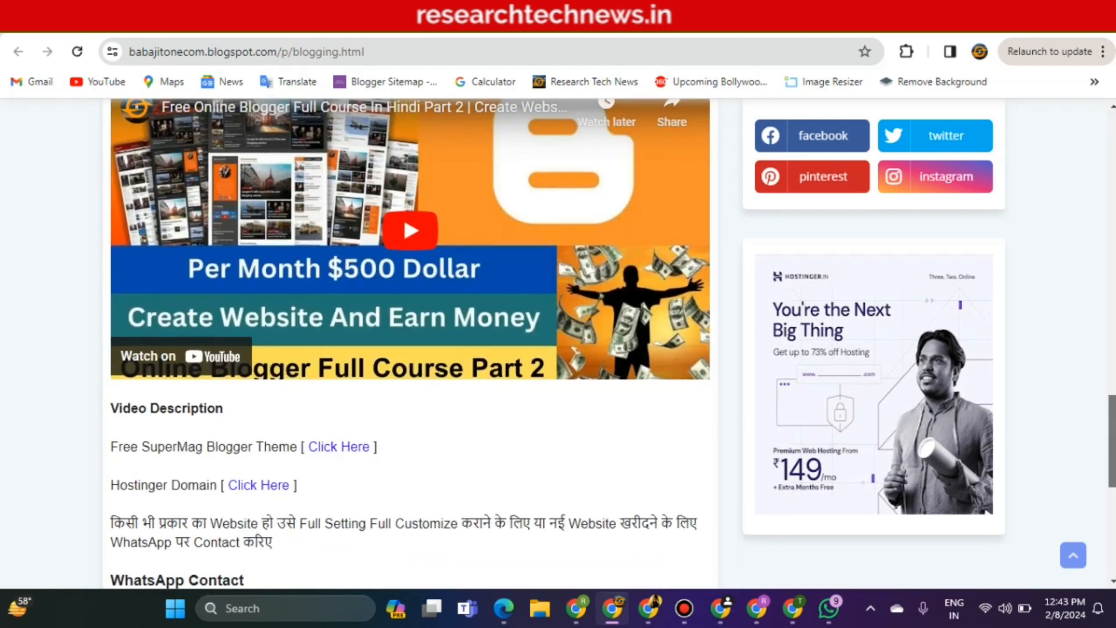
scroll(411, 331, down, 3)
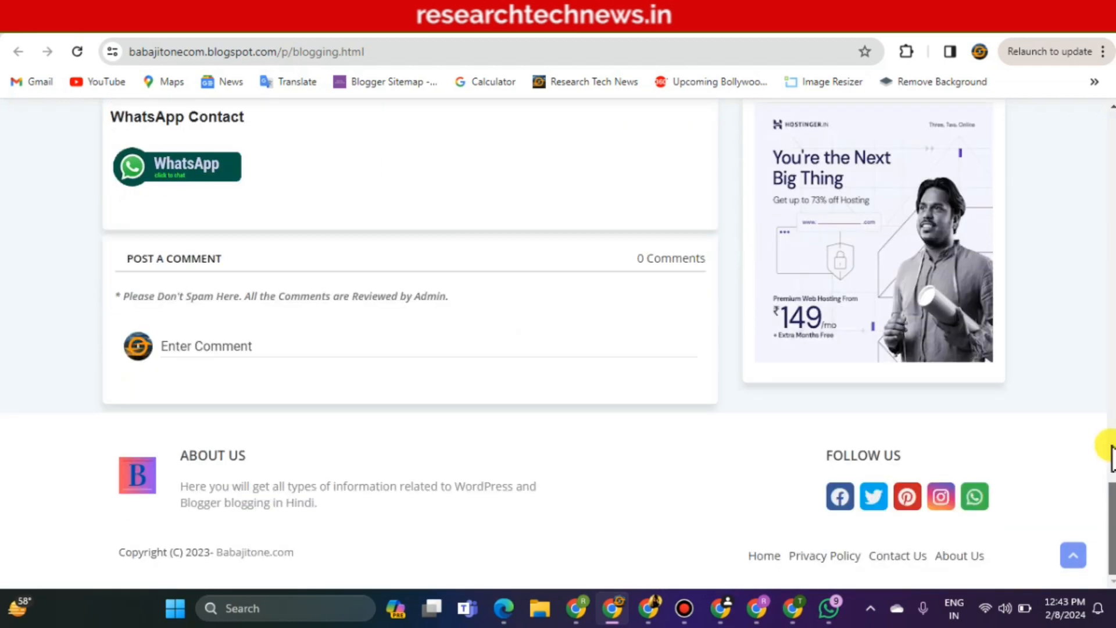
drag(1111, 459, 1079, 242)
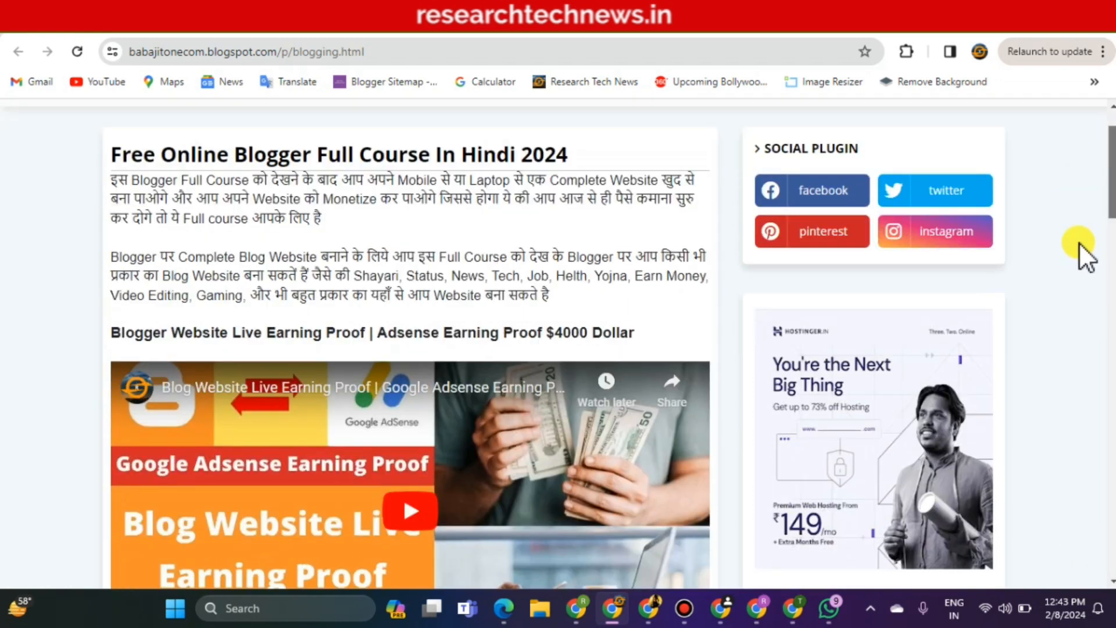